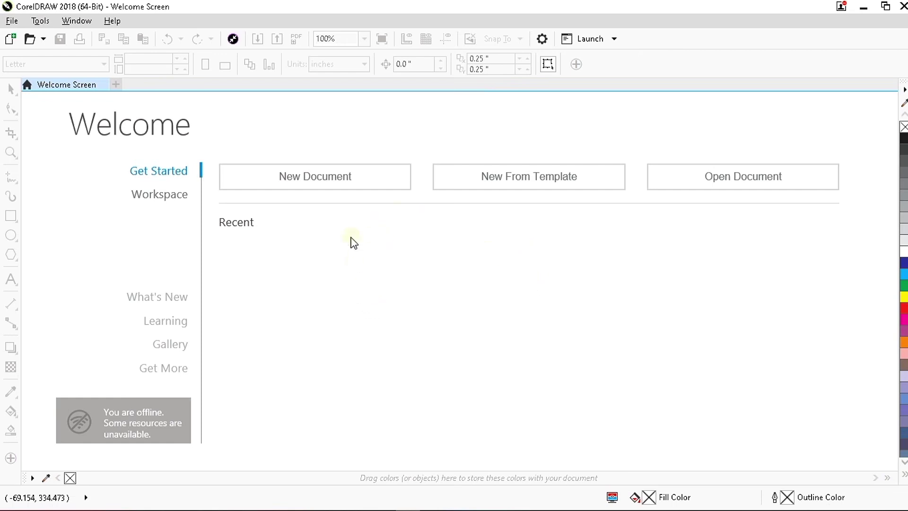
Start a new document and name it "Practical 1".
{"action": "left_click", "coordinate": [317, 185]}
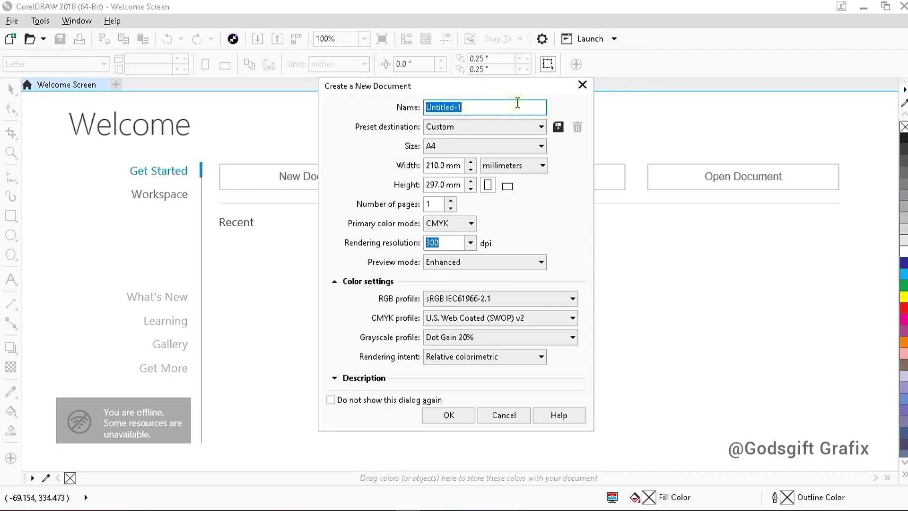
{"action": "left_click", "coordinate": [475, 108]}
{"action": "double_click", "coordinate": [475, 108]}
{"action": "type", "text": "Practical 1"}
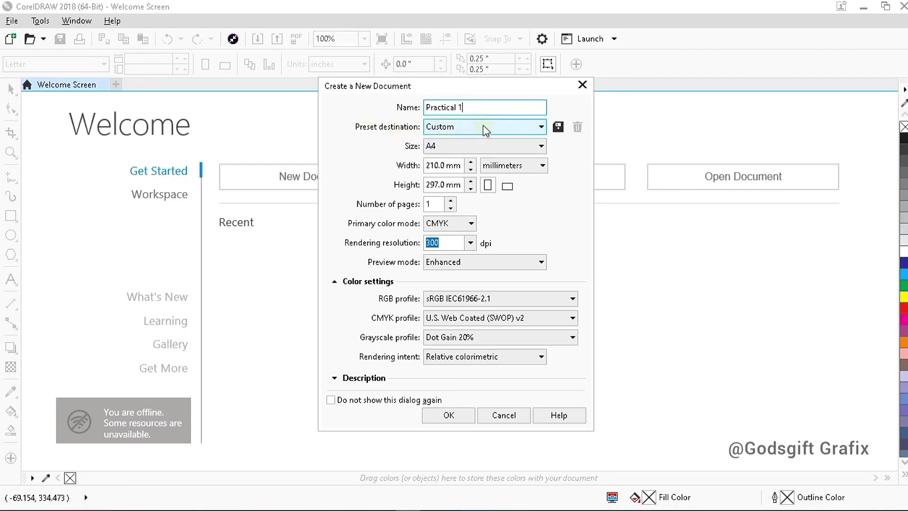
Choose A4 as the page size and check the available measurement units, leaving millimeters selected.
{"action": "left_click", "coordinate": [445, 146]}
{"action": "left_click", "coordinate": [445, 149]}
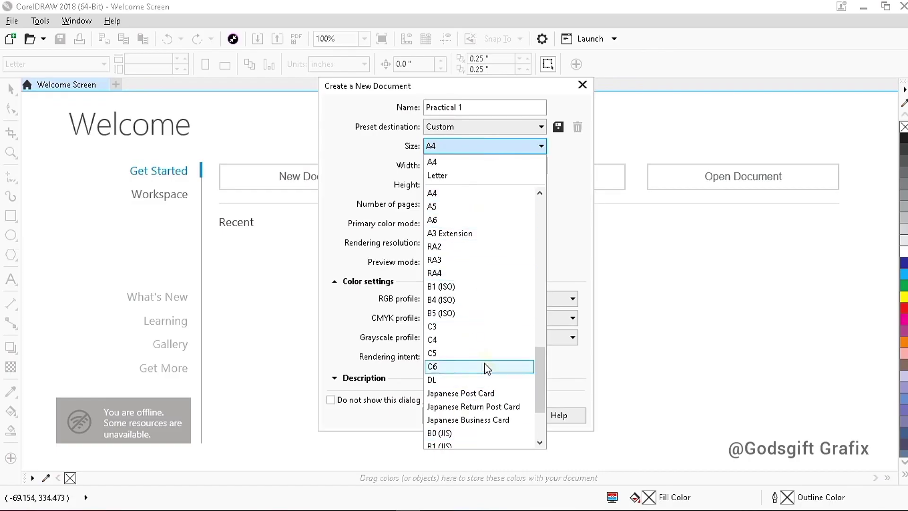
{"action": "left_click", "coordinate": [472, 193]}
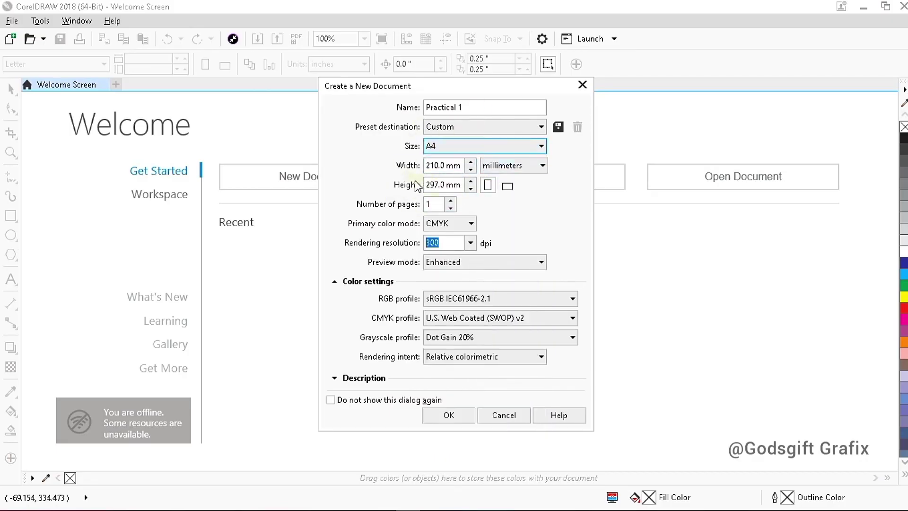
{"action": "left_click", "coordinate": [520, 169]}
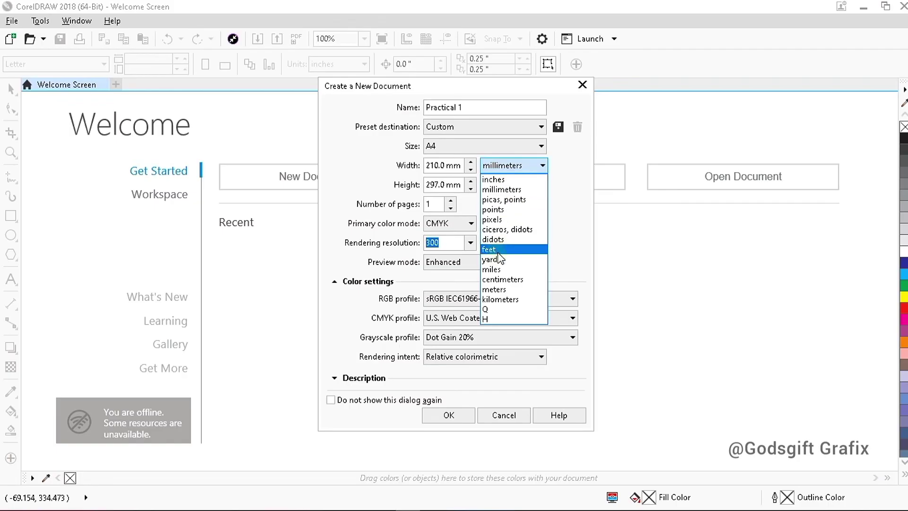
{"action": "left_click", "coordinate": [521, 168]}
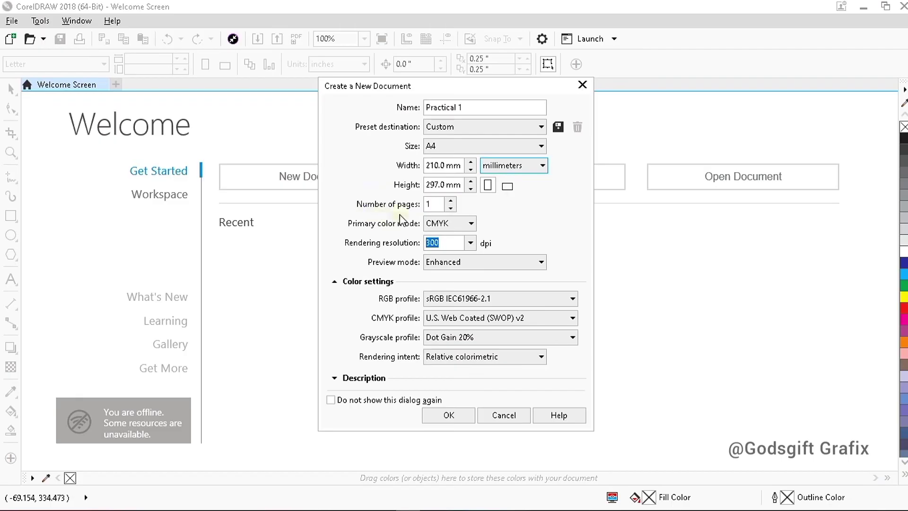
Try raising the new document's number of pages, and bring it back down to 1.
{"action": "left_click", "coordinate": [433, 205]}
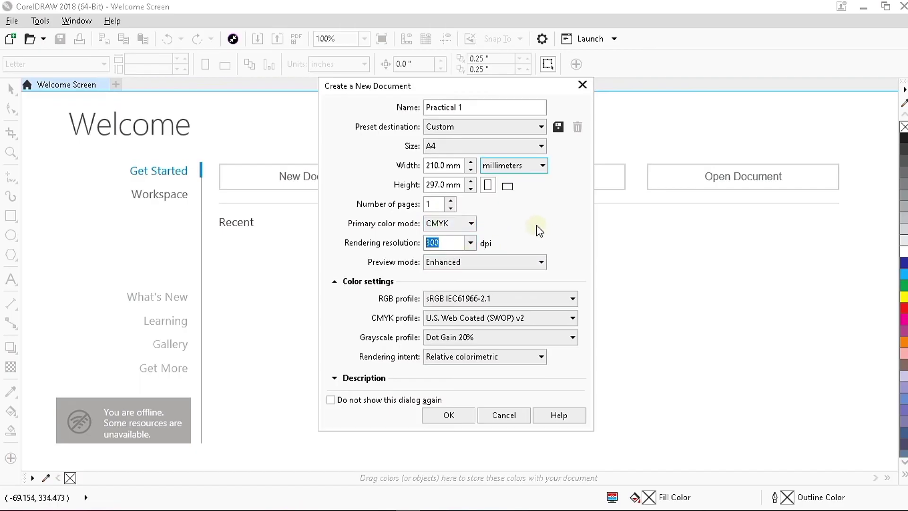
{"action": "left_click", "coordinate": [452, 201]}
{"action": "left_click", "coordinate": [452, 202]}
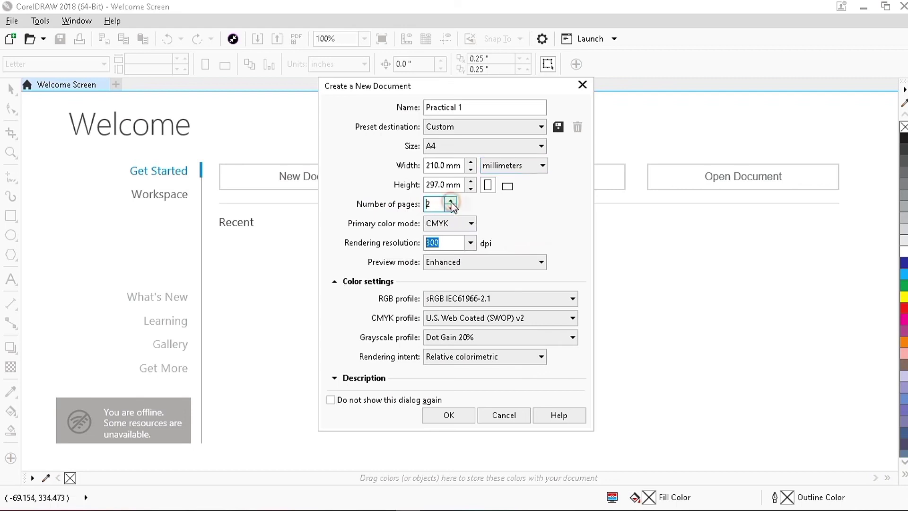
{"action": "left_click", "coordinate": [452, 202]}
{"action": "left_click", "coordinate": [452, 201]}
{"action": "left_click", "coordinate": [452, 202]}
{"action": "left_click", "coordinate": [452, 201]}
{"action": "left_click", "coordinate": [452, 201]}
{"action": "left_click", "coordinate": [452, 201]}
{"action": "left_click", "coordinate": [452, 201]}
{"action": "left_click", "coordinate": [451, 209]}
{"action": "left_click", "coordinate": [451, 209]}
{"action": "left_click", "coordinate": [452, 208]}
{"action": "left_click", "coordinate": [452, 209]}
{"action": "left_click", "coordinate": [452, 209]}
{"action": "left_click", "coordinate": [451, 208]}
{"action": "left_click", "coordinate": [452, 209]}
{"action": "left_click", "coordinate": [453, 209]}
{"action": "left_click", "coordinate": [453, 209]}
Check the primary color mode options, leave CMYK selected, and create the document.
{"action": "left_click", "coordinate": [458, 228]}
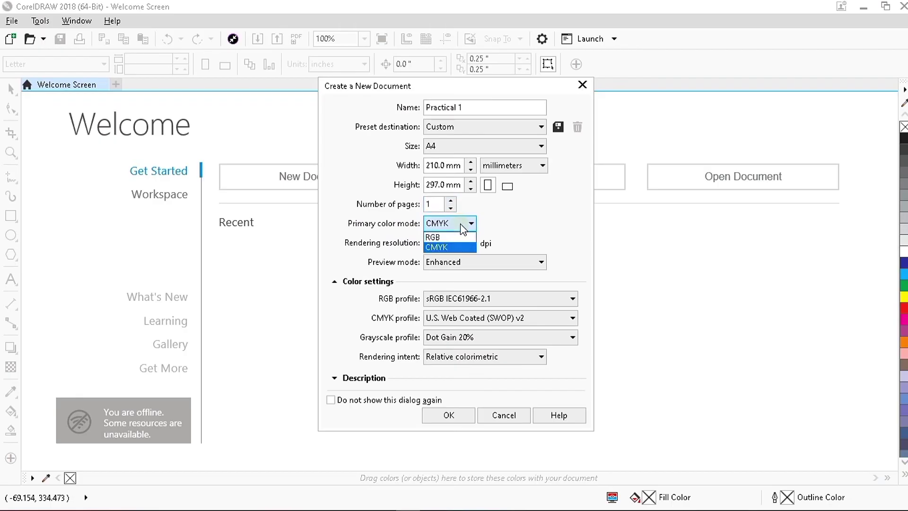
{"action": "left_click", "coordinate": [471, 226]}
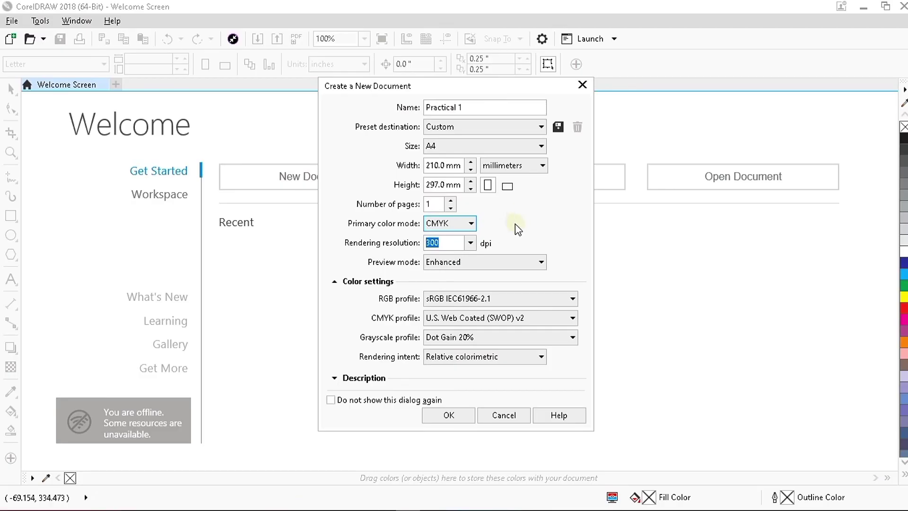
{"action": "left_click", "coordinate": [471, 223]}
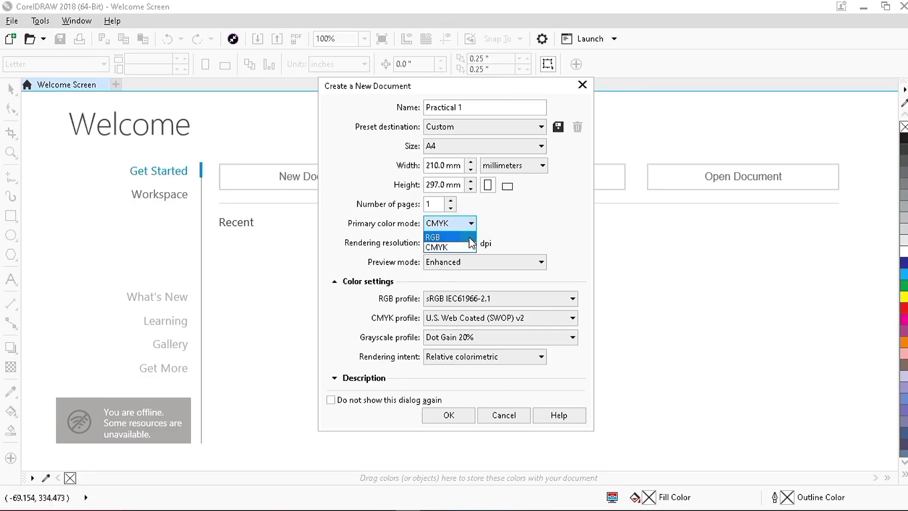
{"action": "left_click", "coordinate": [515, 224]}
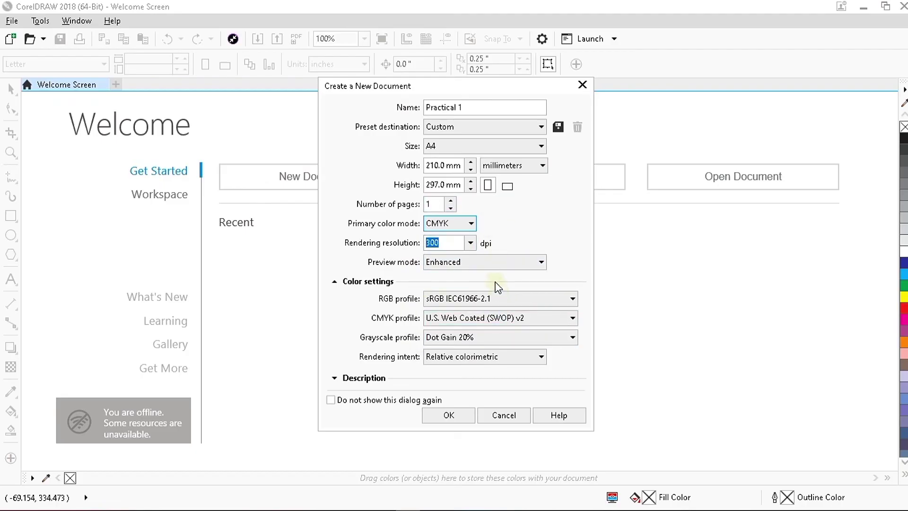
{"action": "left_click", "coordinate": [456, 417]}
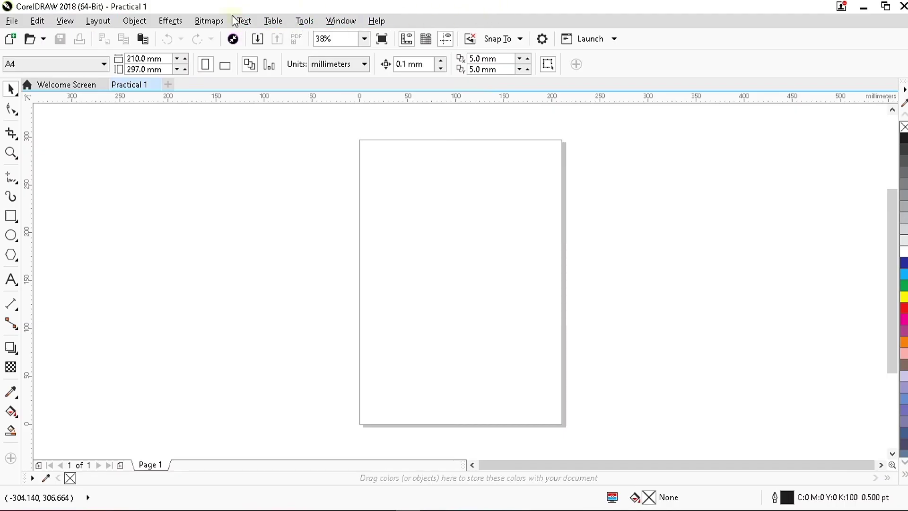
Switch the document's page size to A5 and back to A4.
{"action": "key", "text": "alt"}
{"action": "left_click", "coordinate": [95, 65]}
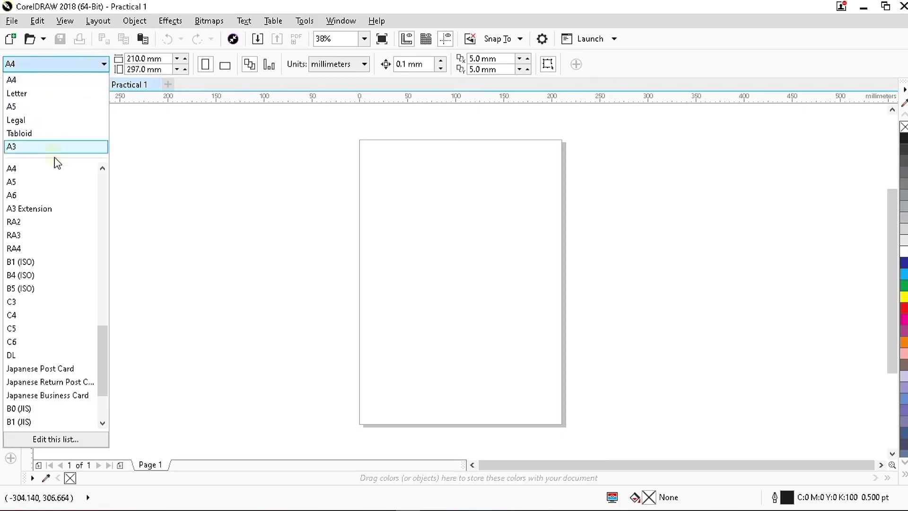
{"action": "left_click", "coordinate": [63, 111]}
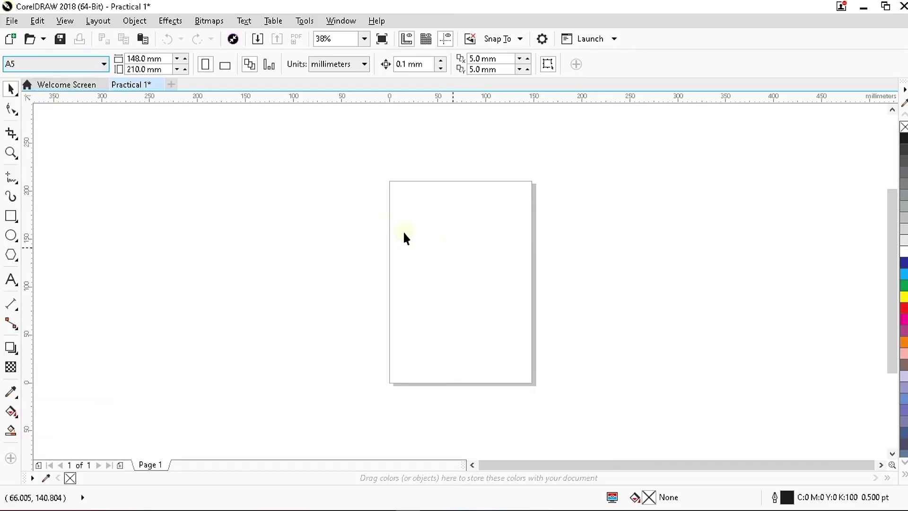
{"action": "left_click", "coordinate": [47, 65]}
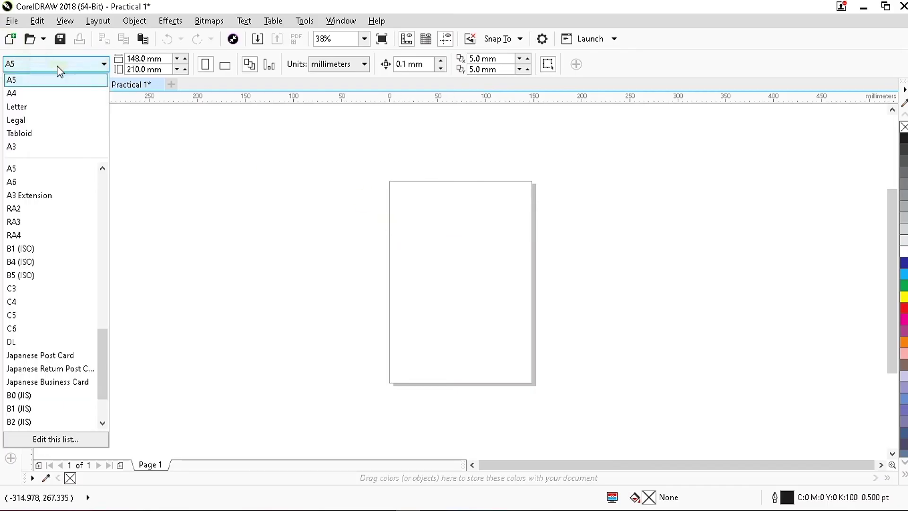
{"action": "left_click", "coordinate": [24, 95]}
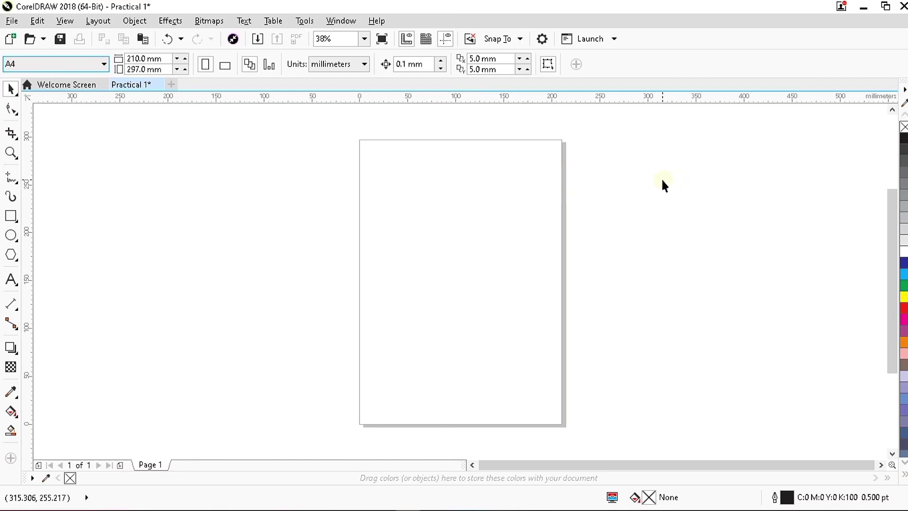
Check the list of available toolbars, and hide and restore the Property Bar.
{"action": "right_click", "coordinate": [645, 61]}
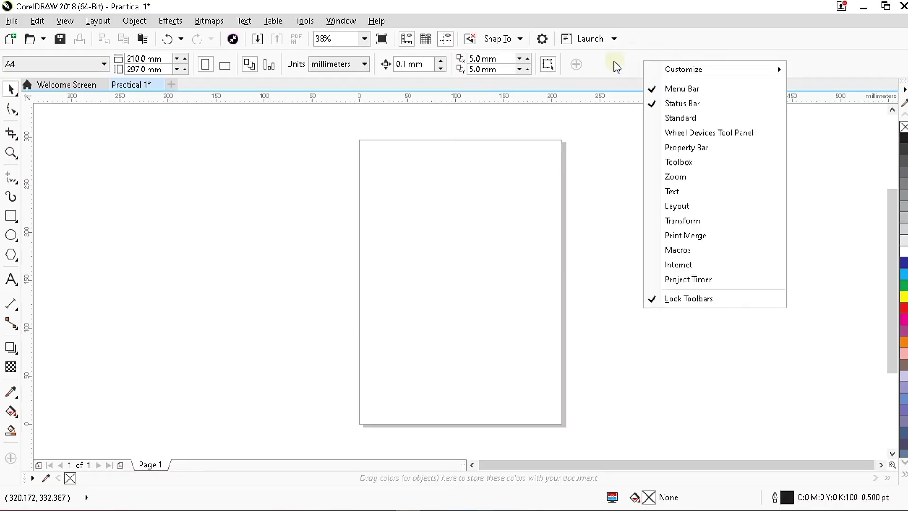
{"action": "left_click", "coordinate": [626, 71]}
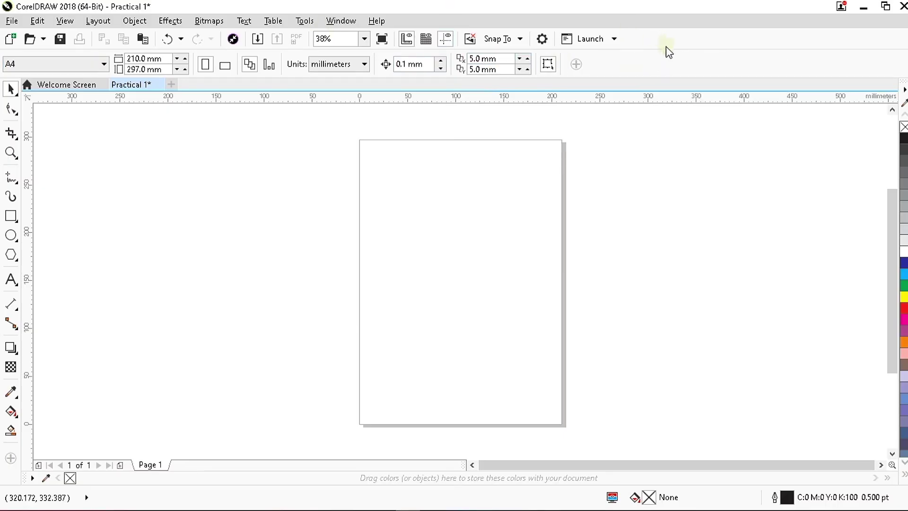
{"action": "left_click", "coordinate": [693, 64]}
{"action": "right_click", "coordinate": [693, 63]}
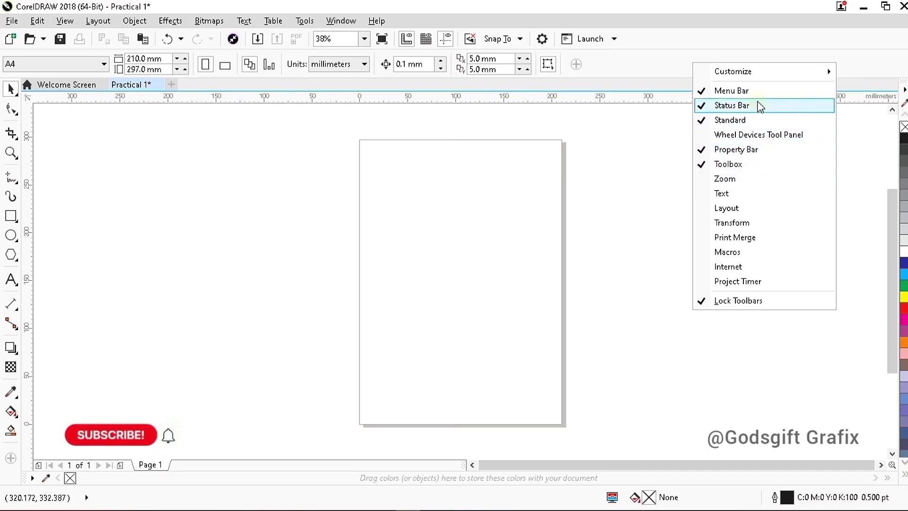
{"action": "left_click", "coordinate": [735, 153]}
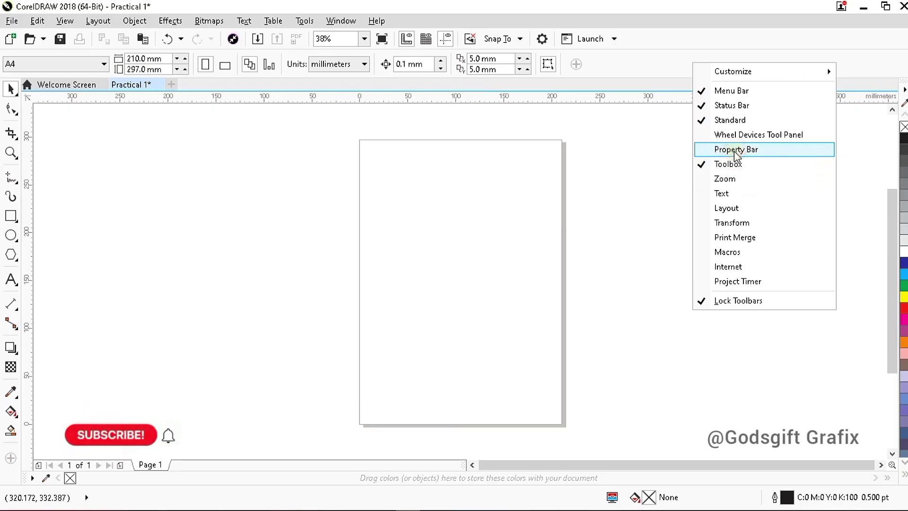
{"action": "right_click", "coordinate": [743, 43]}
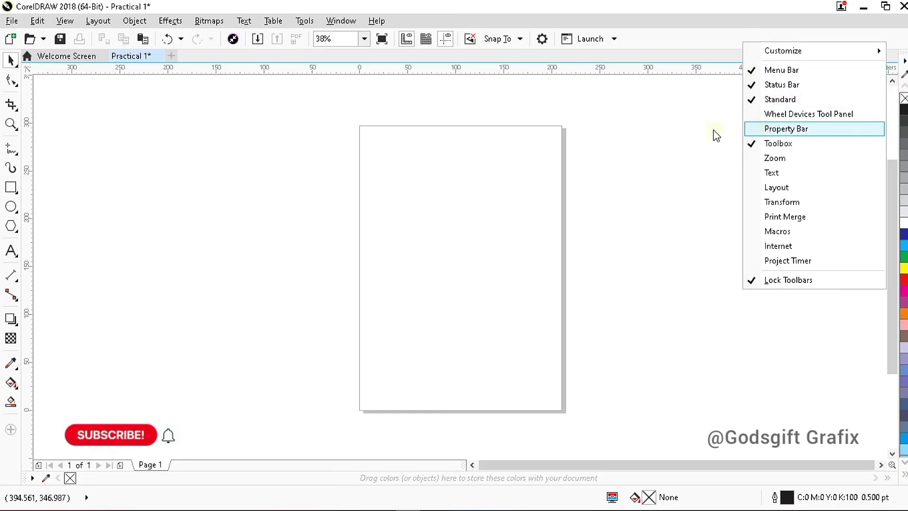
{"action": "left_click", "coordinate": [786, 130]}
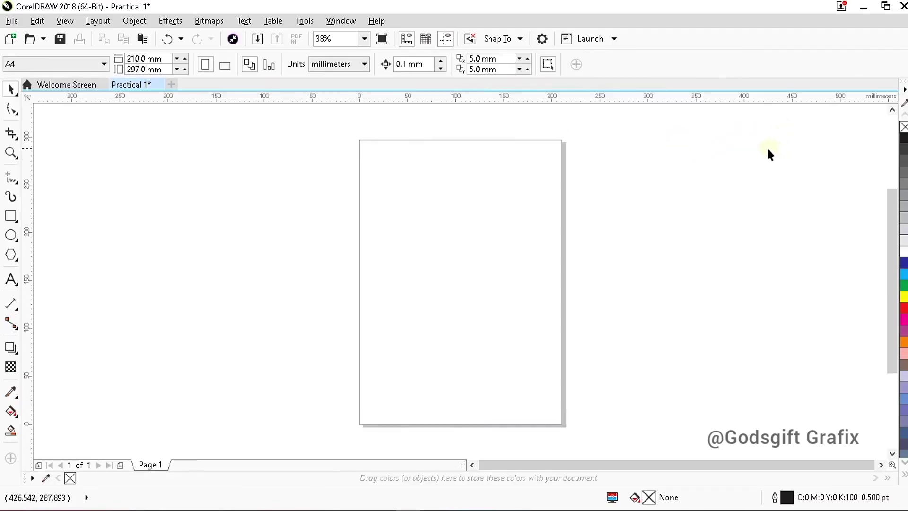
Hide the Toolbox and bring it back into the workspace.
{"action": "right_click", "coordinate": [736, 66]}
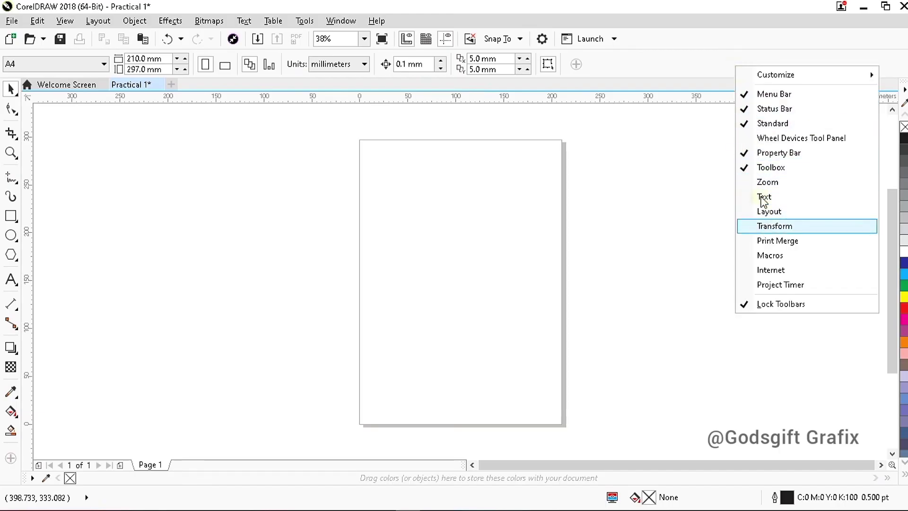
{"action": "left_click", "coordinate": [772, 171]}
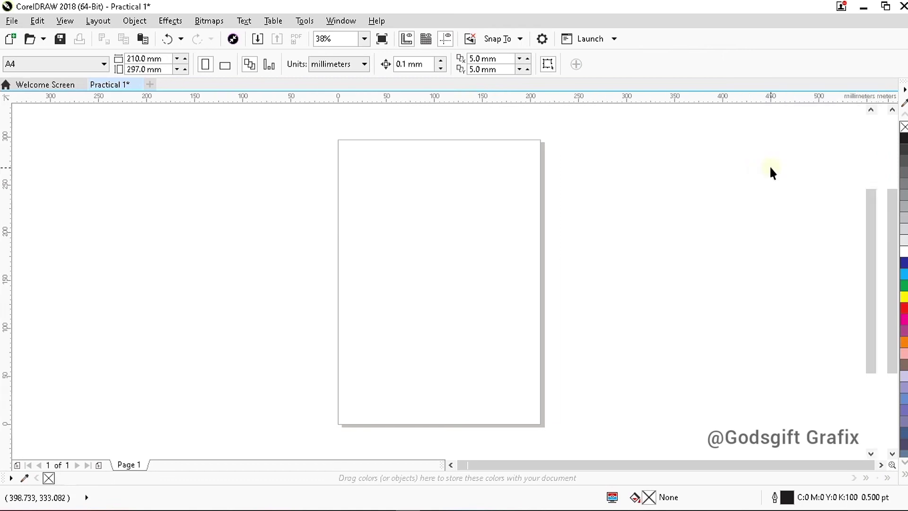
{"action": "right_click", "coordinate": [764, 66]}
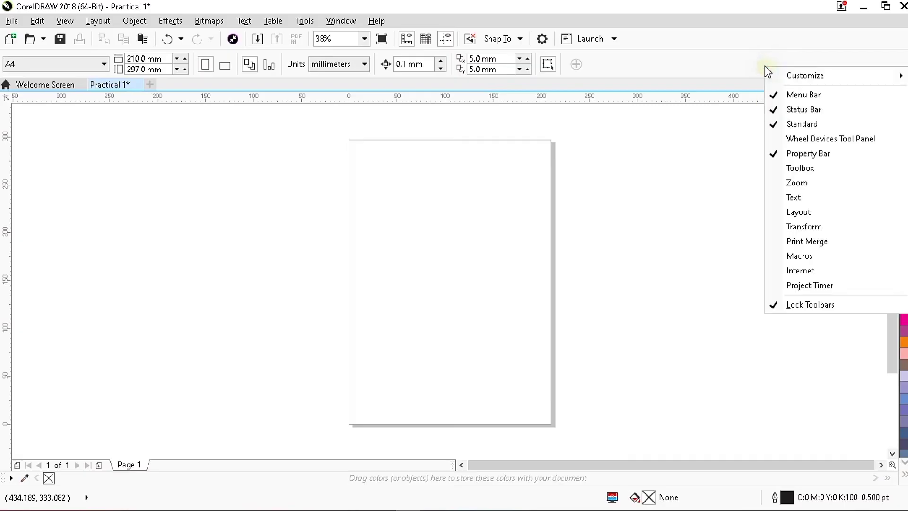
{"action": "left_click", "coordinate": [792, 169]}
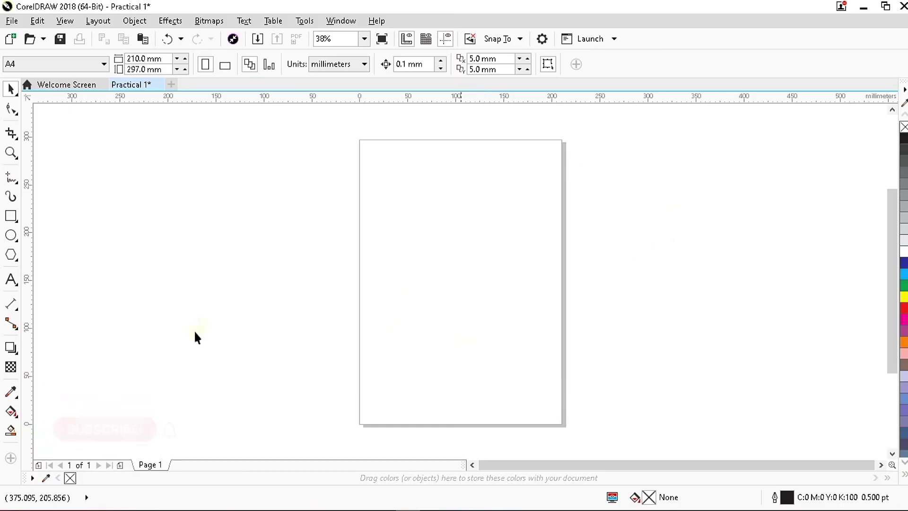
Turn the CMYK color palette off and back on.
{"action": "right_click", "coordinate": [747, 162]}
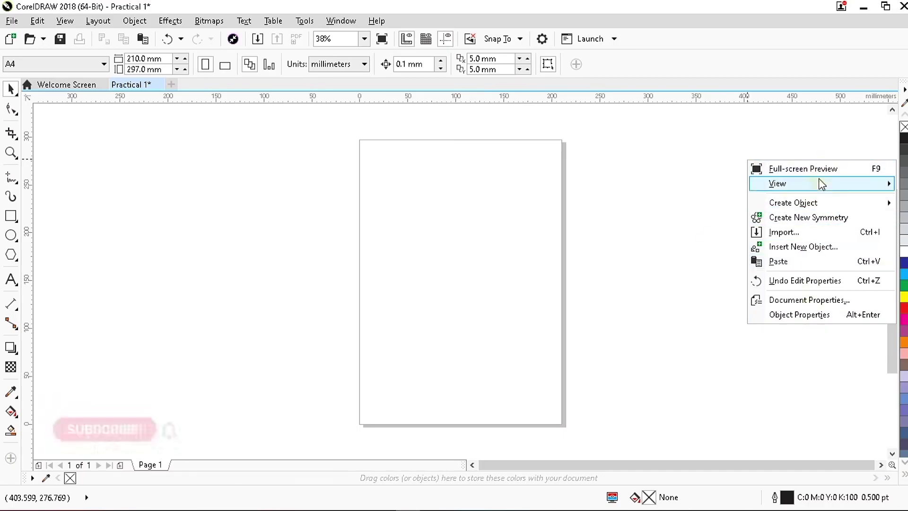
{"action": "mouse_move", "coordinate": [815, 185]}
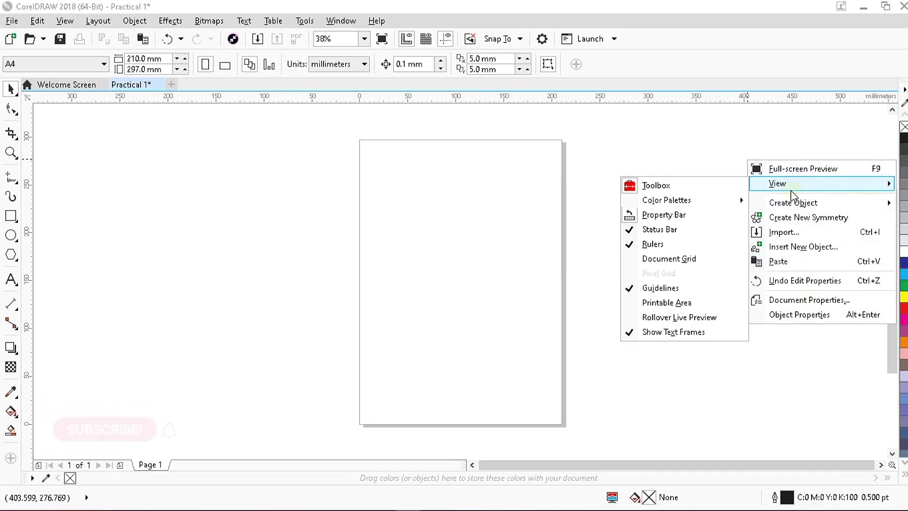
{"action": "mouse_move", "coordinate": [720, 210]}
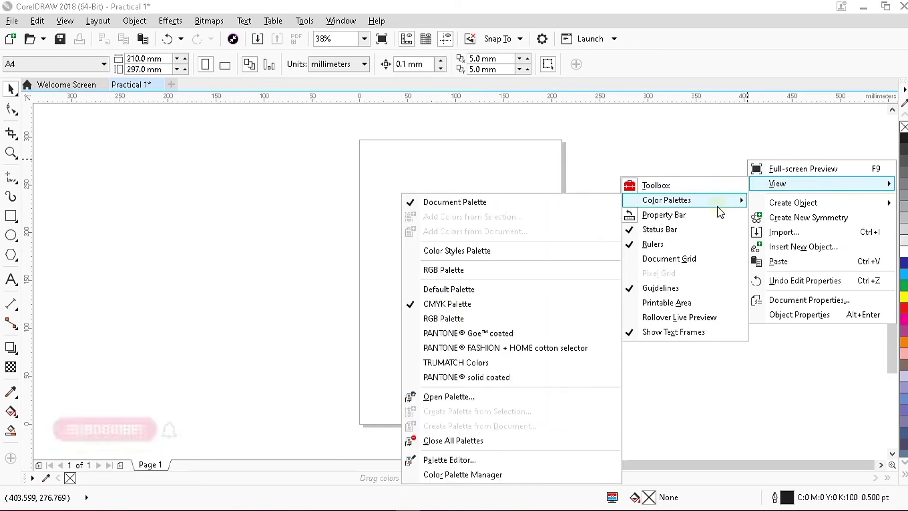
{"action": "left_click", "coordinate": [449, 304]}
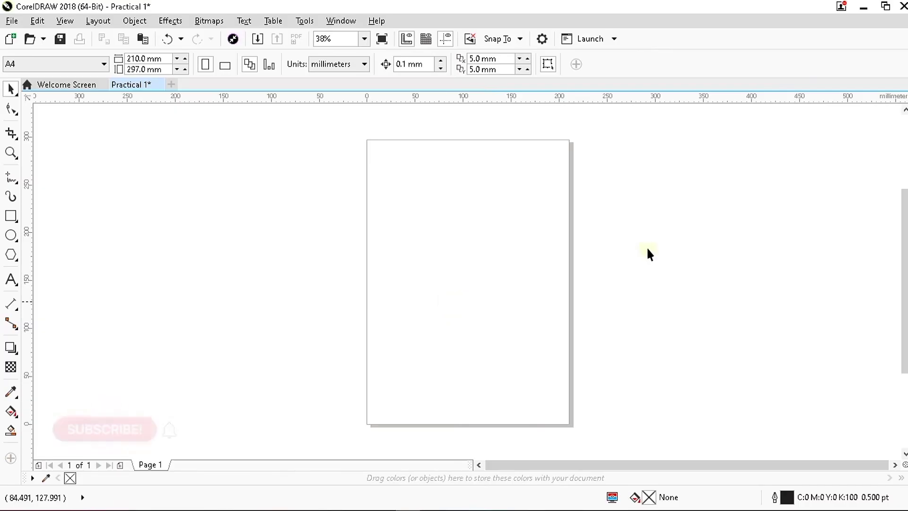
{"action": "right_click", "coordinate": [696, 172]}
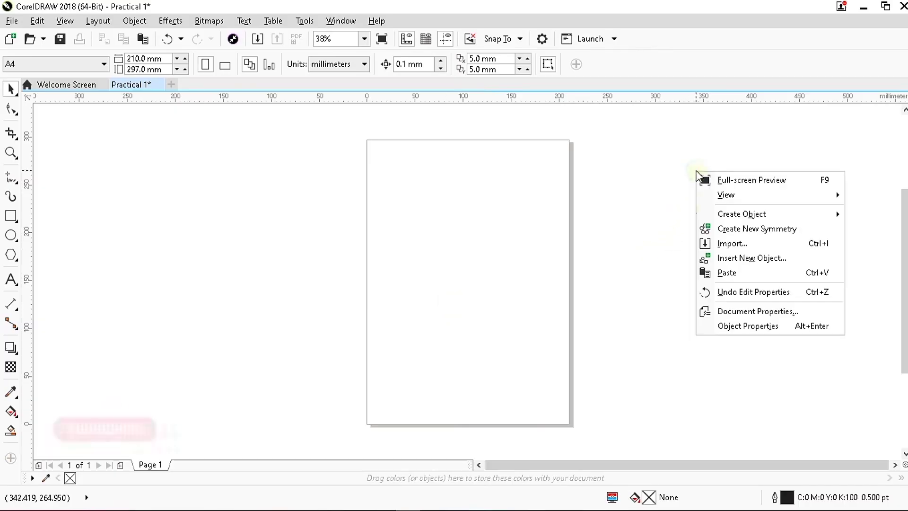
{"action": "mouse_move", "coordinate": [745, 204]}
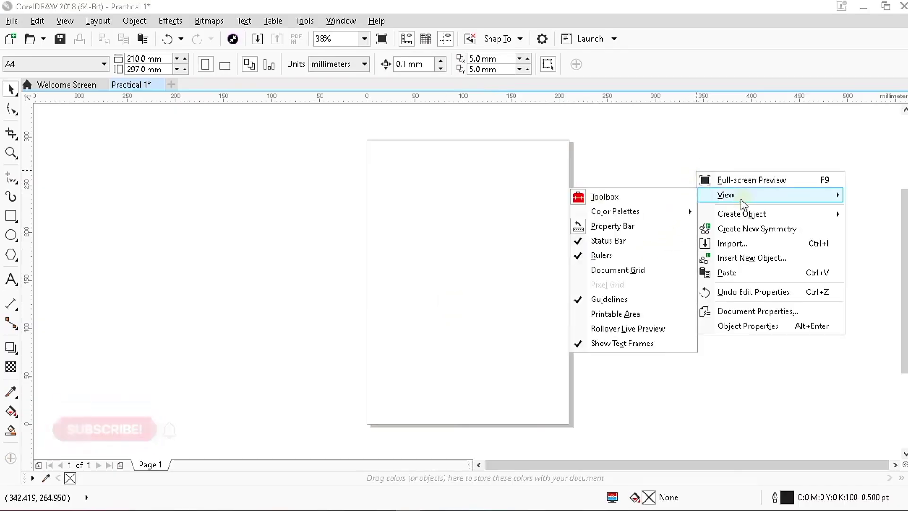
{"action": "mouse_move", "coordinate": [615, 219]}
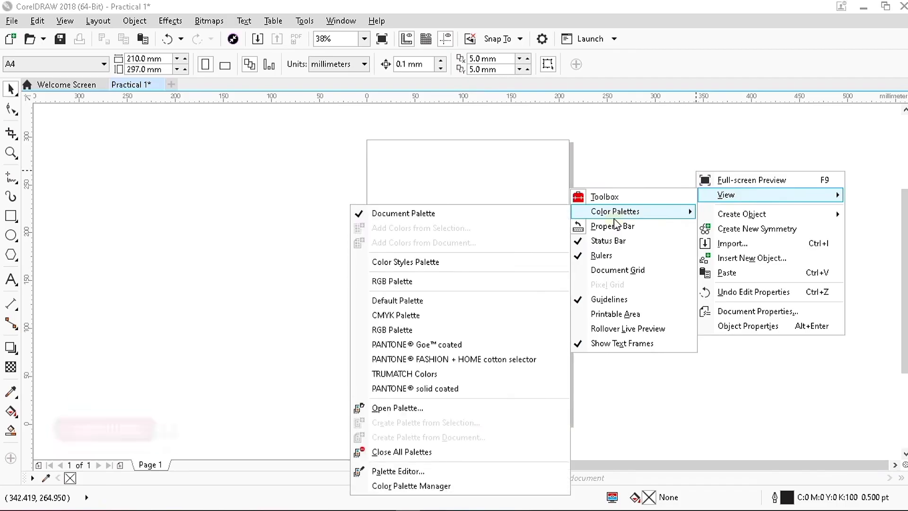
{"action": "left_click", "coordinate": [407, 315]}
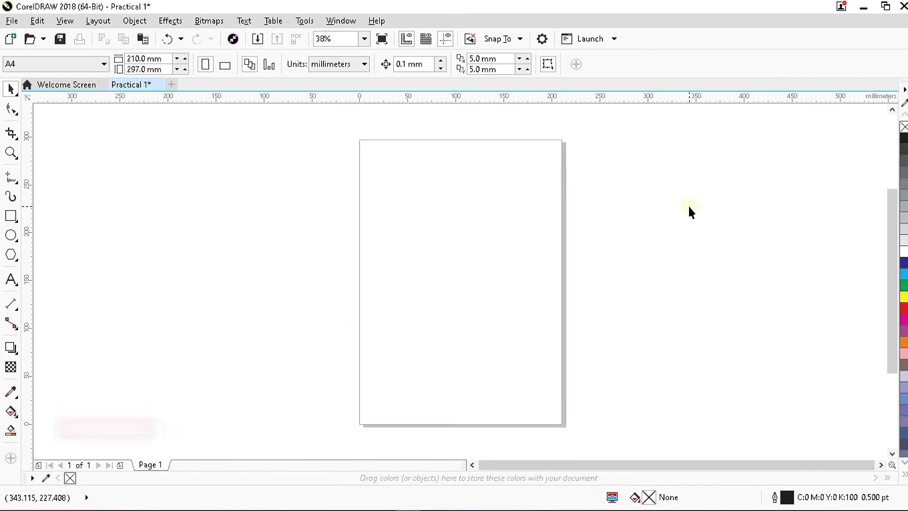
Display the RGB color palette alongside the current CMYK palette.
{"action": "right_click", "coordinate": [740, 153]}
{"action": "mouse_move", "coordinate": [761, 178]}
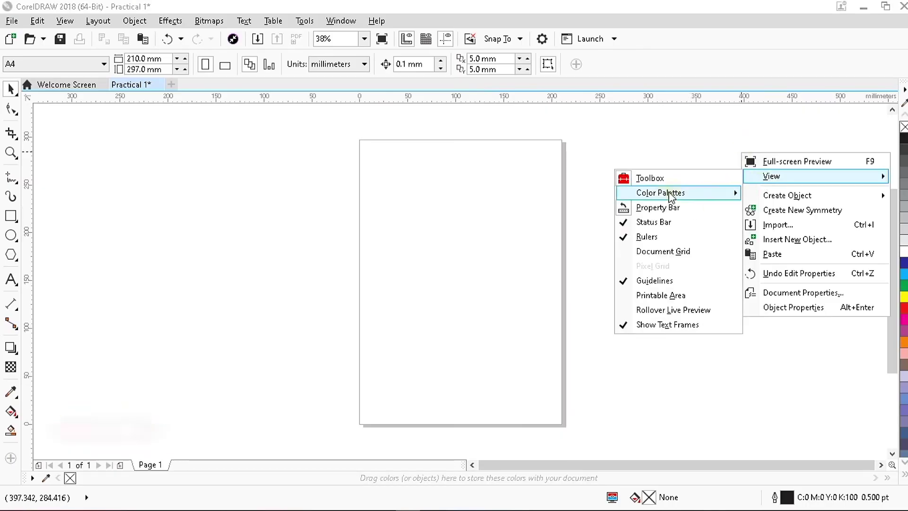
{"action": "mouse_move", "coordinate": [663, 194]}
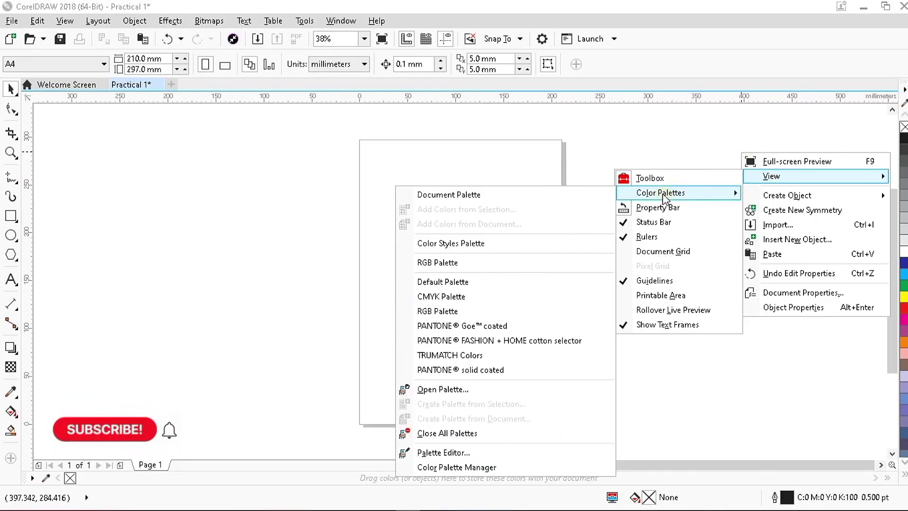
{"action": "left_click", "coordinate": [450, 313]}
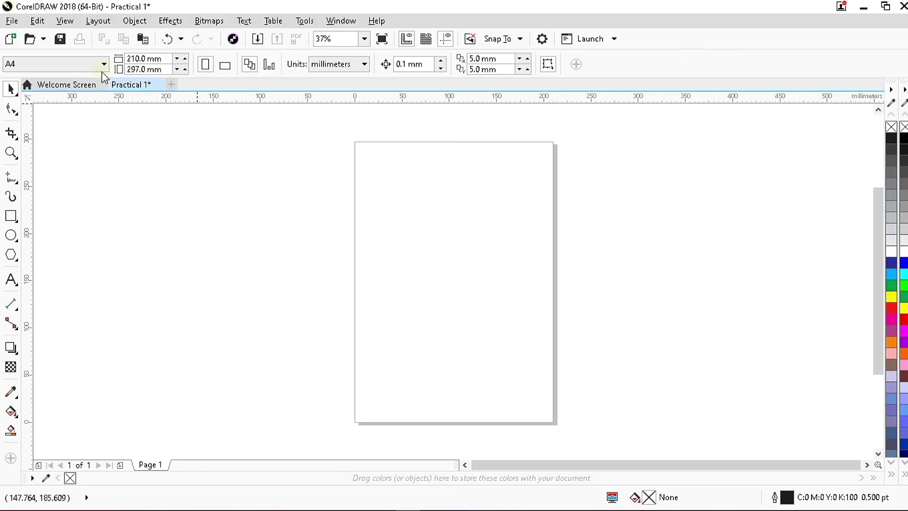
Check the Save As dialog for the drawing, and close it without saving.
{"action": "left_click", "coordinate": [13, 21]}
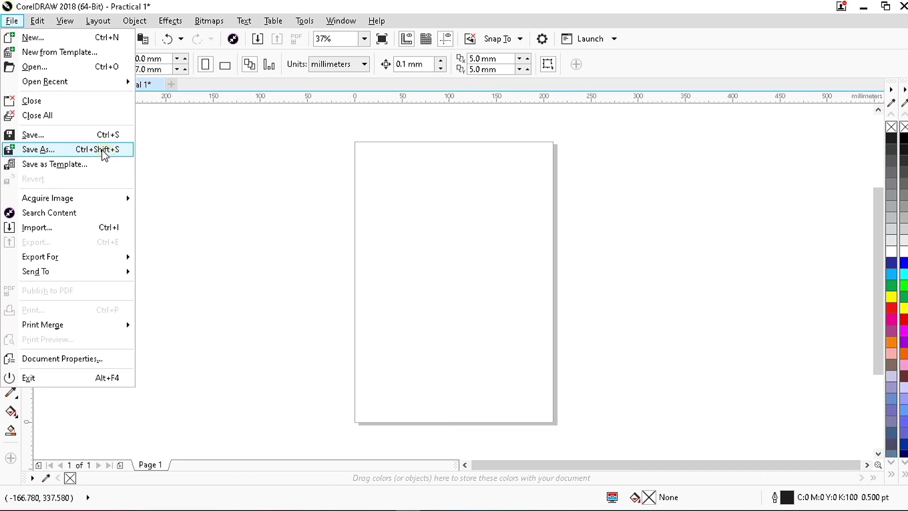
{"action": "left_click", "coordinate": [102, 150]}
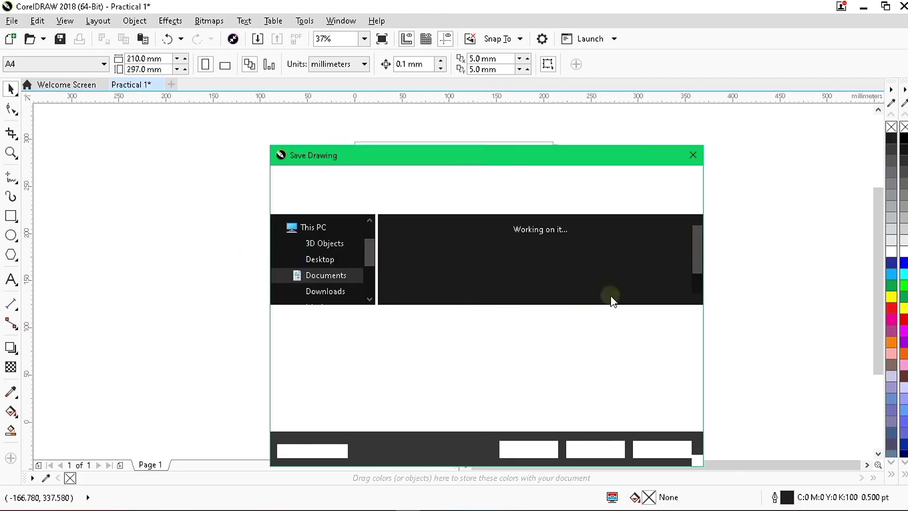
{"action": "left_click", "coordinate": [693, 155]}
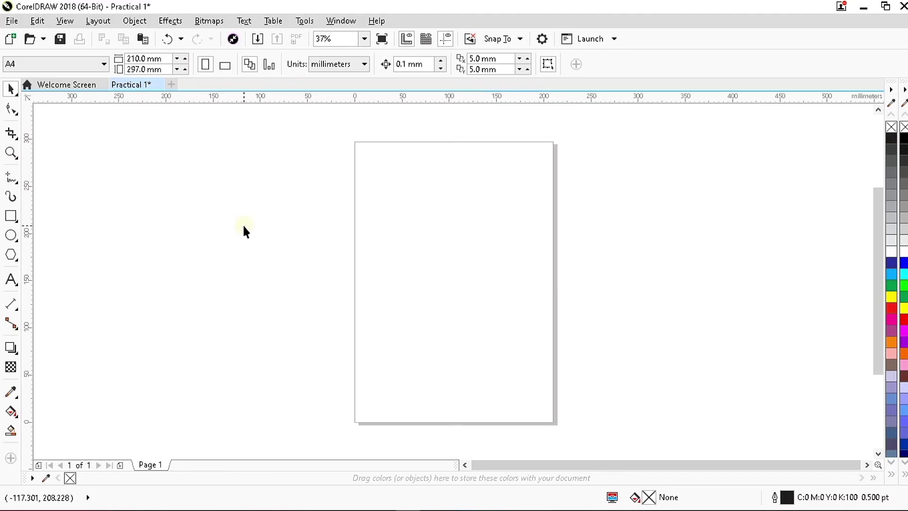
Review the available commands for file handling, editing, view modes and page layout.
{"action": "left_click", "coordinate": [11, 21]}
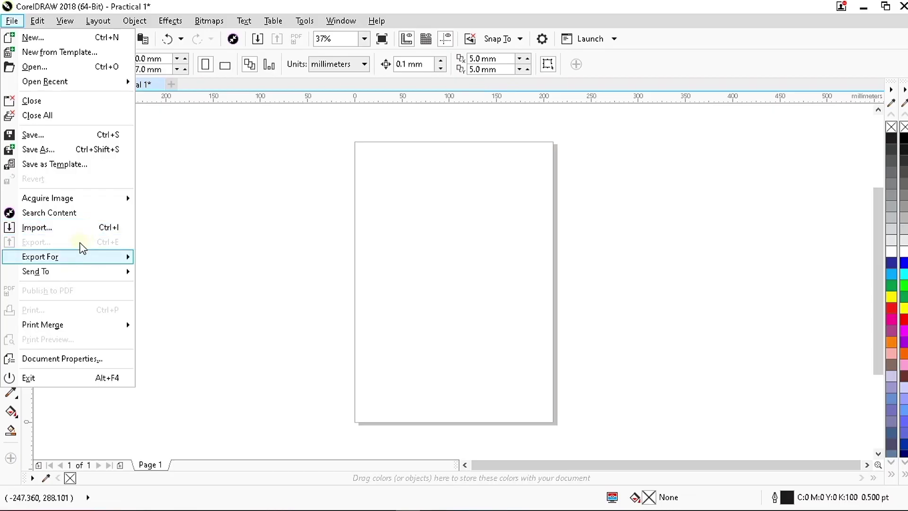
{"action": "mouse_move", "coordinate": [81, 257]}
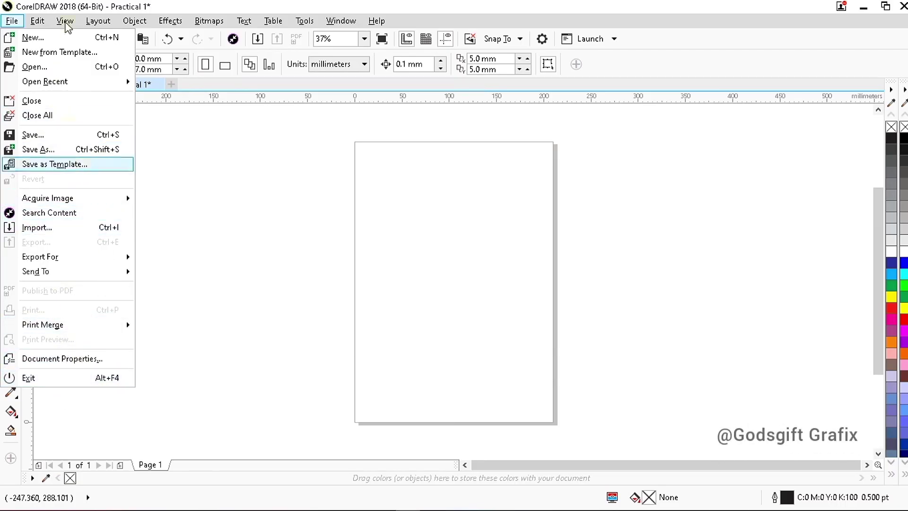
{"action": "mouse_move", "coordinate": [66, 21]}
{"action": "left_click", "coordinate": [23, 5]}
{"action": "left_click", "coordinate": [12, 21]}
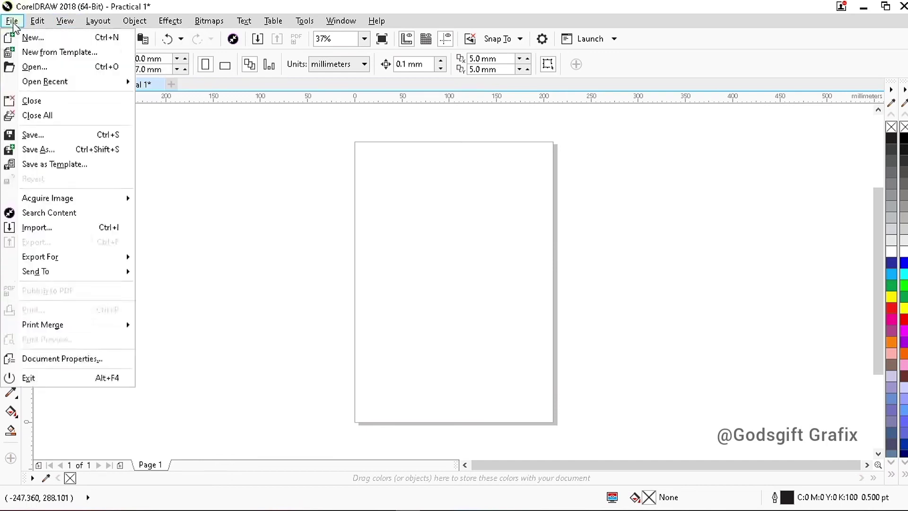
{"action": "mouse_move", "coordinate": [38, 22]}
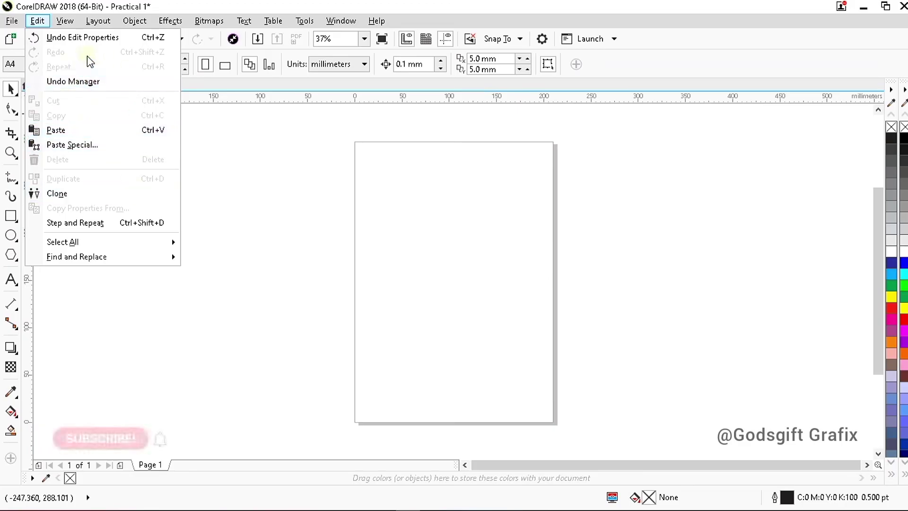
{"action": "left_click", "coordinate": [70, 22]}
{"action": "left_click", "coordinate": [70, 22]}
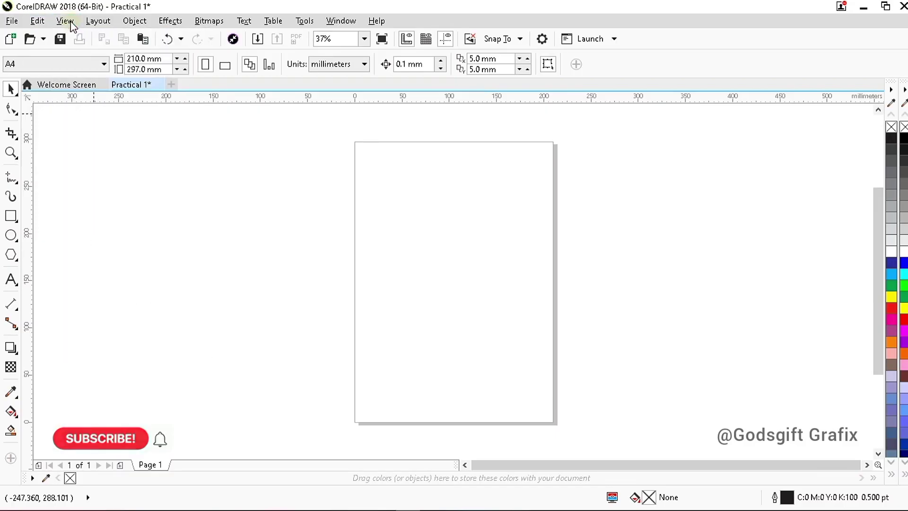
{"action": "left_click", "coordinate": [70, 21]}
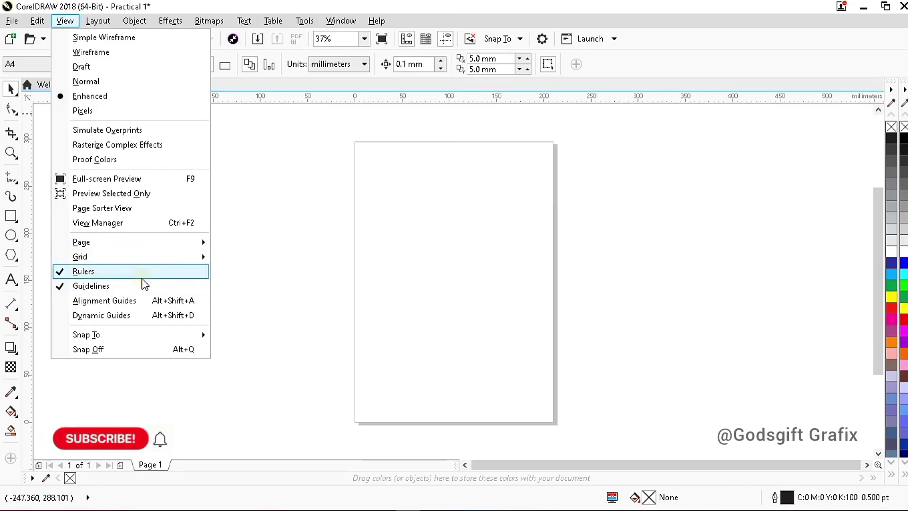
{"action": "key", "text": "Escape"}
{"action": "left_click", "coordinate": [98, 21]}
{"action": "left_click", "coordinate": [98, 20]}
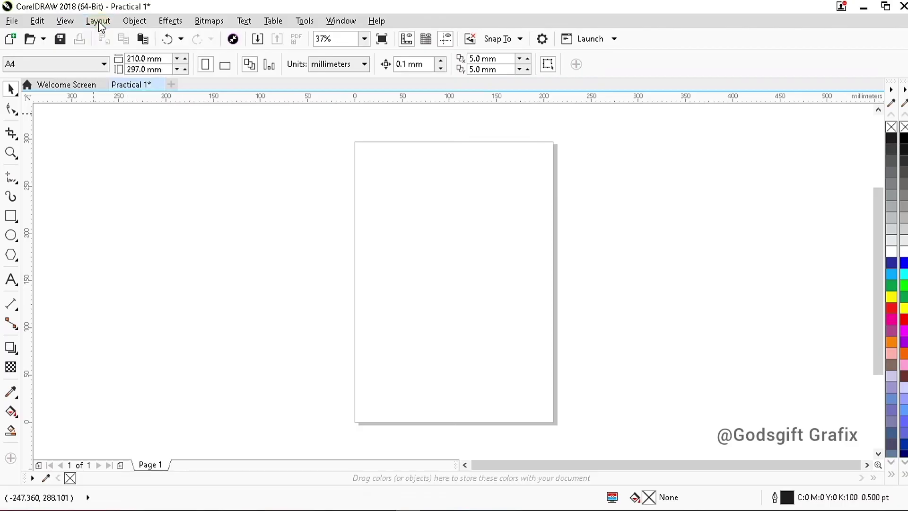
{"action": "left_click", "coordinate": [99, 21]}
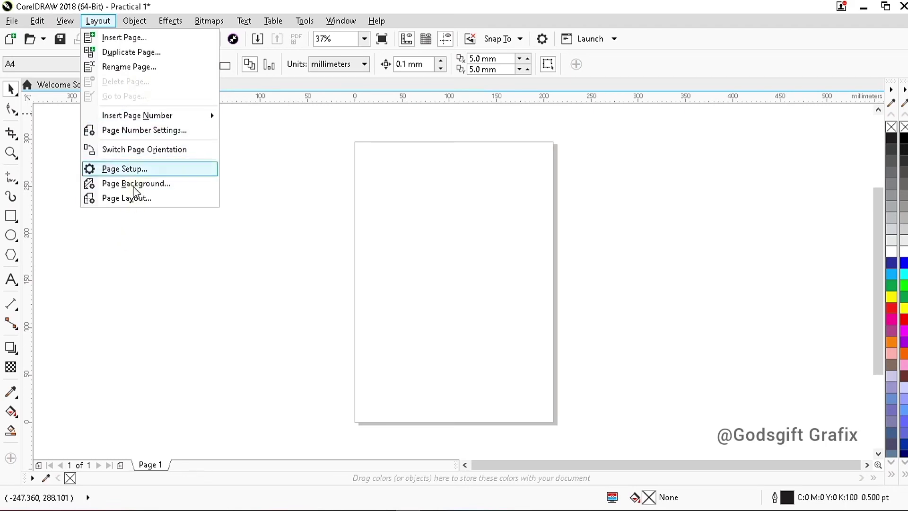
{"action": "mouse_move", "coordinate": [158, 118]}
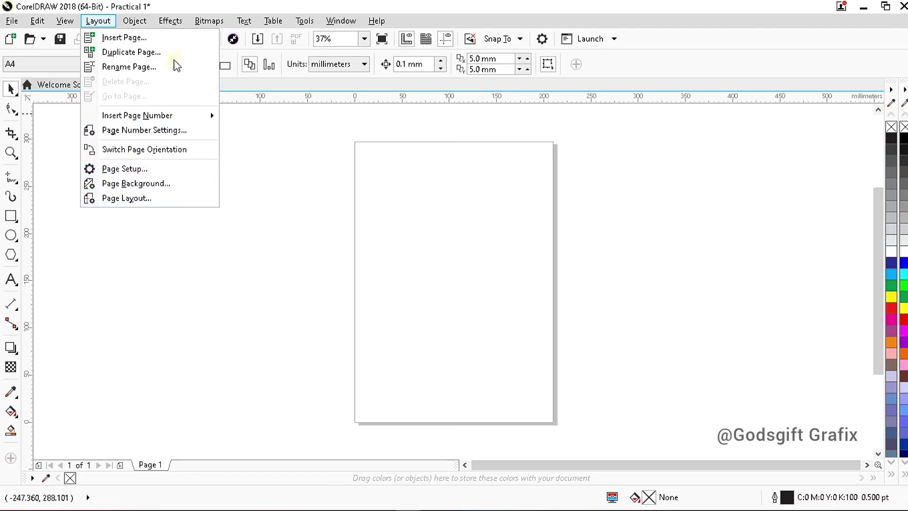
Review the available commands for objects, effects, bitmaps, text, tables and help.
{"action": "left_click", "coordinate": [142, 23]}
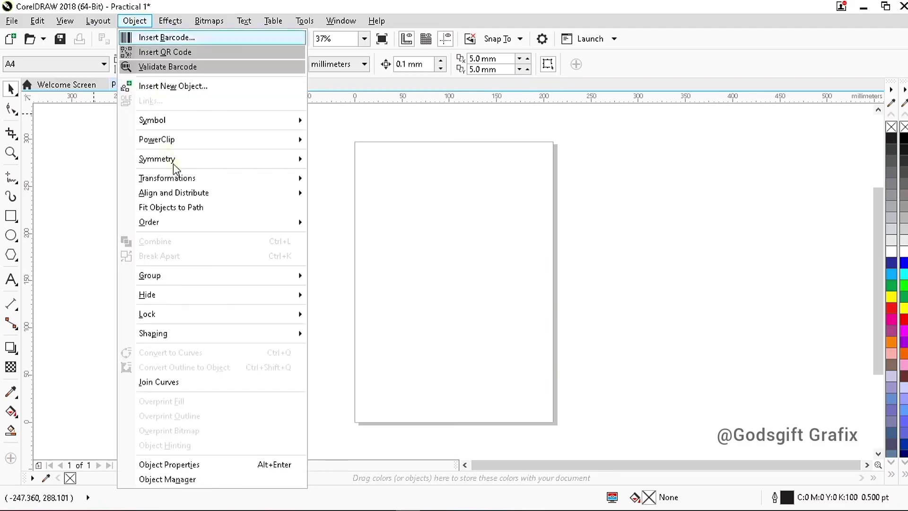
{"action": "mouse_move", "coordinate": [191, 142]}
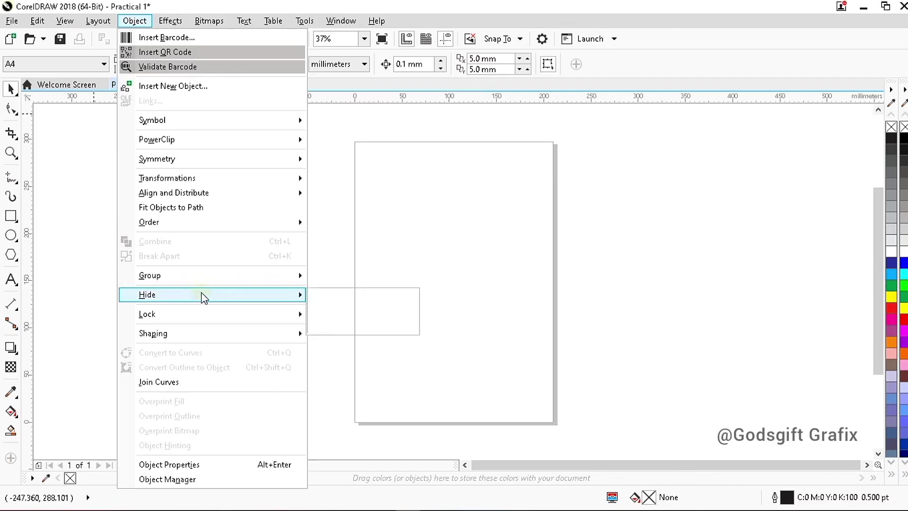
{"action": "mouse_move", "coordinate": [216, 271]}
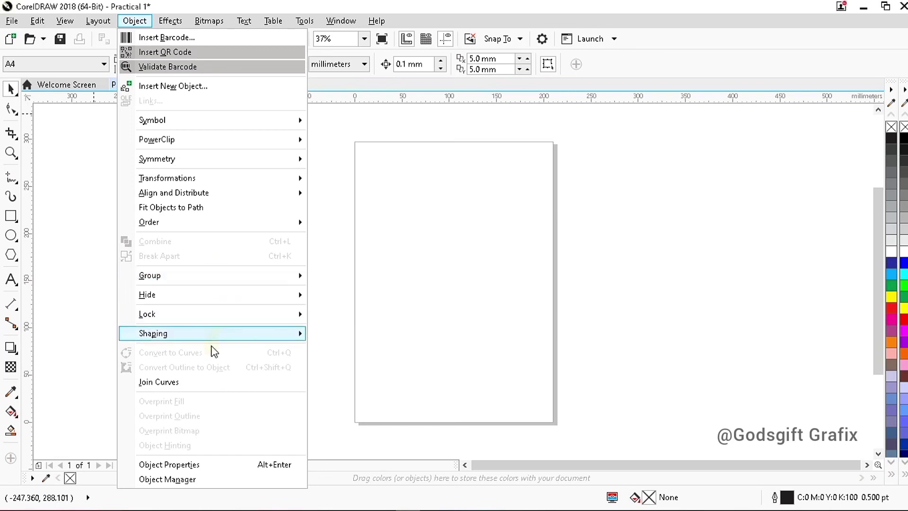
{"action": "mouse_move", "coordinate": [170, 24]}
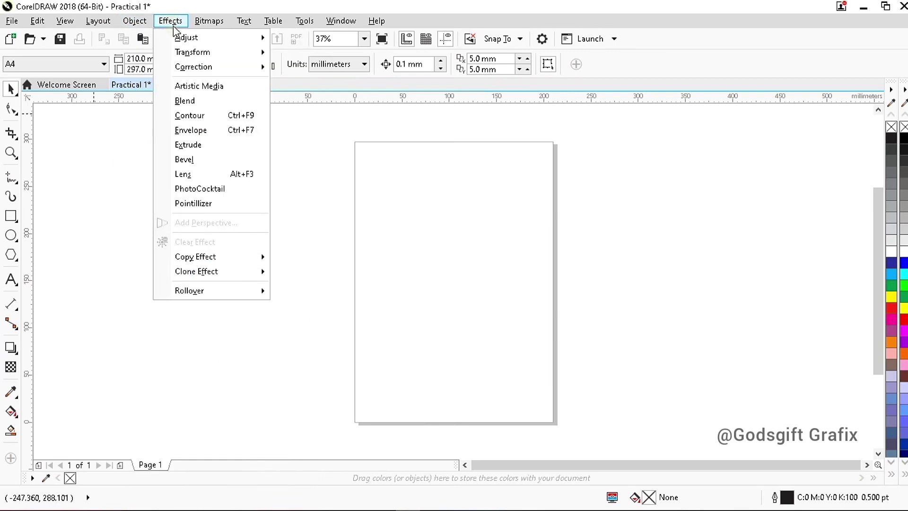
{"action": "mouse_move", "coordinate": [180, 43]}
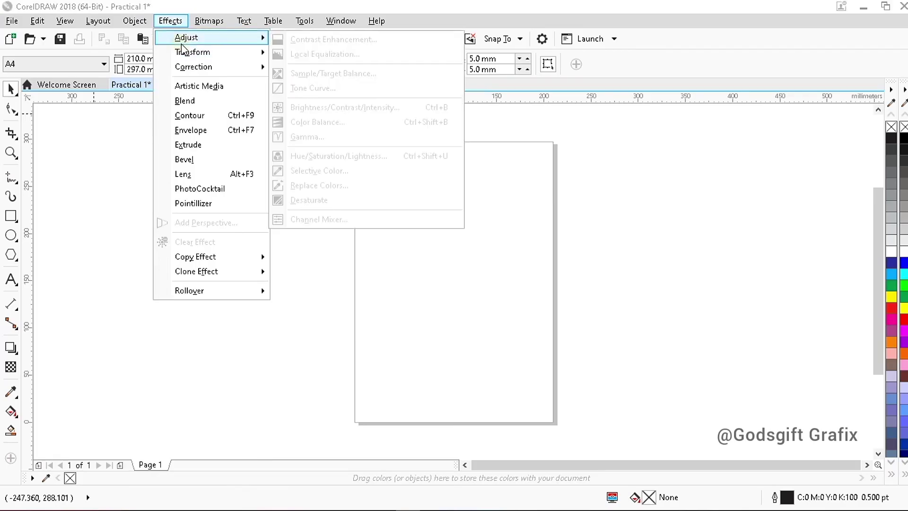
{"action": "key", "text": "Escape"}
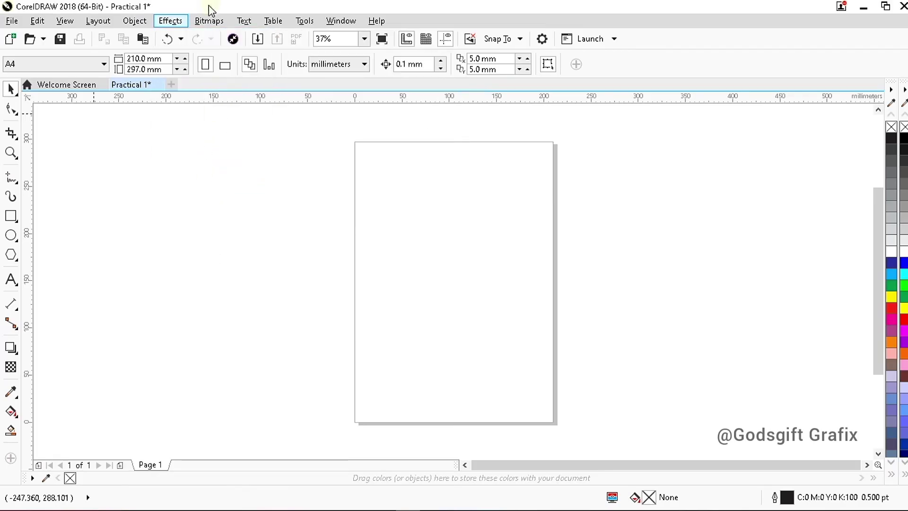
{"action": "left_click", "coordinate": [207, 21]}
{"action": "left_click", "coordinate": [206, 21]}
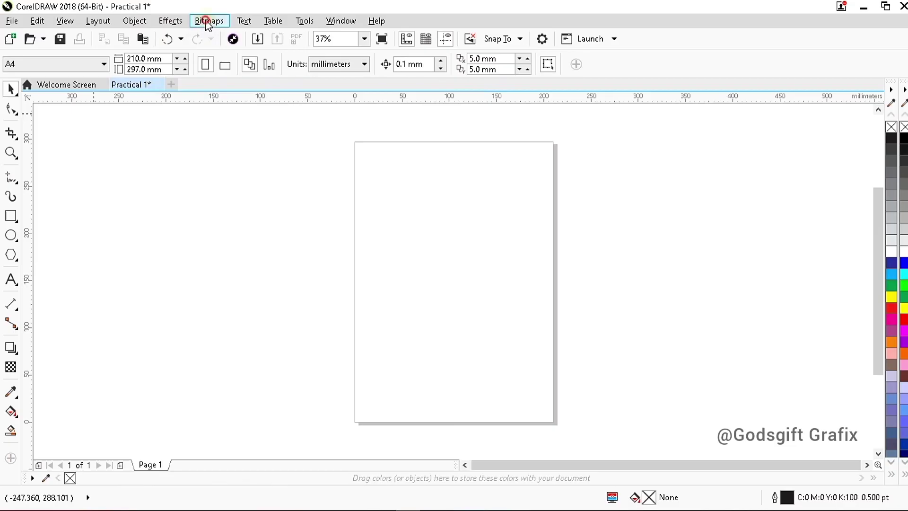
{"action": "left_click", "coordinate": [206, 21]}
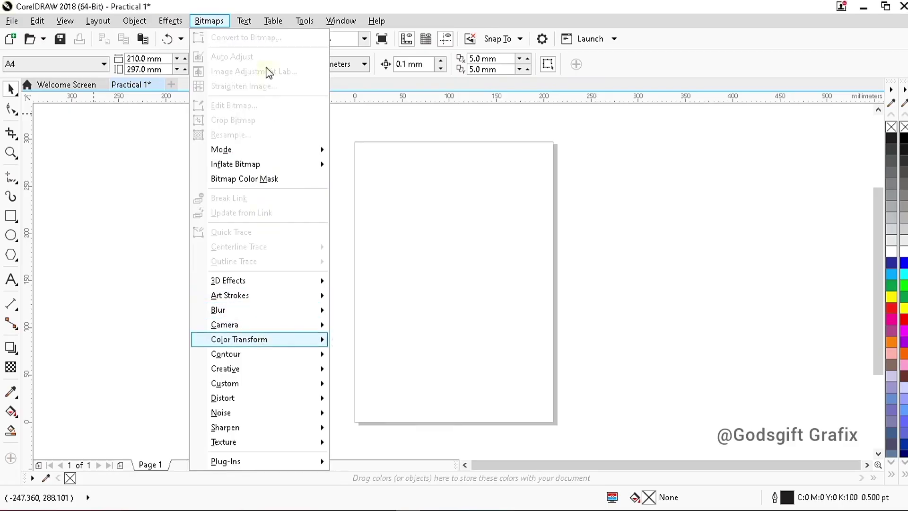
{"action": "left_click", "coordinate": [245, 4]}
{"action": "left_click", "coordinate": [243, 21]}
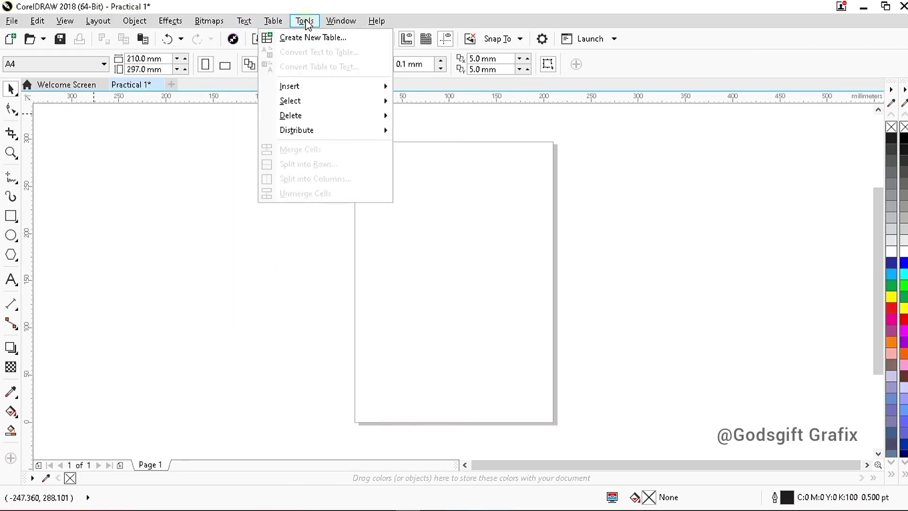
{"action": "mouse_move", "coordinate": [307, 20]}
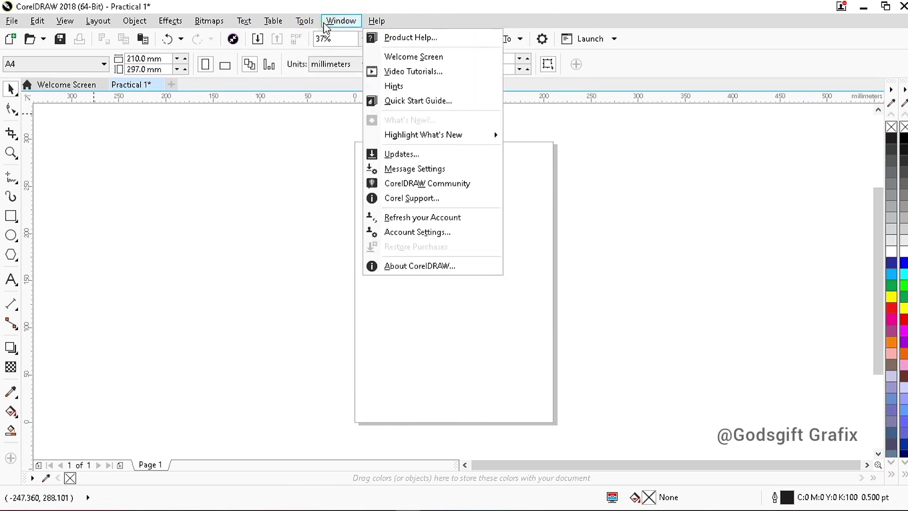
{"action": "key", "text": "Escape"}
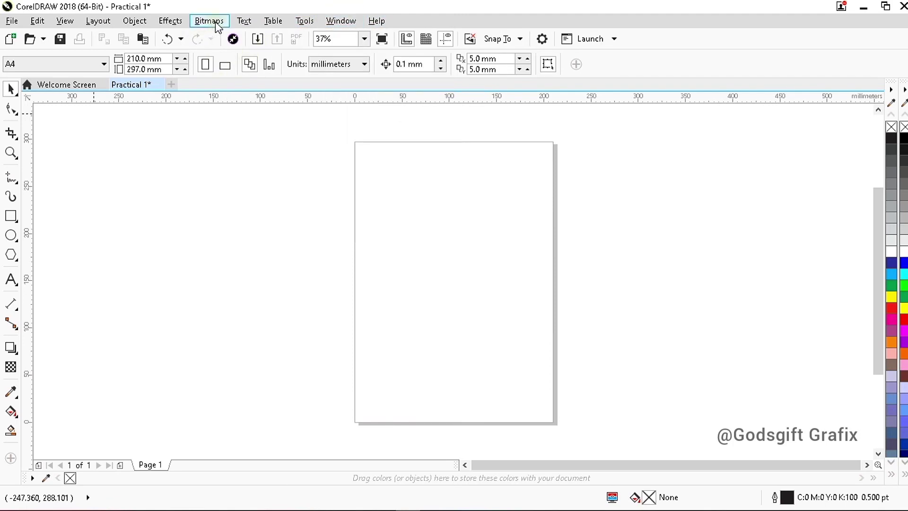
{"action": "left_click", "coordinate": [217, 23]}
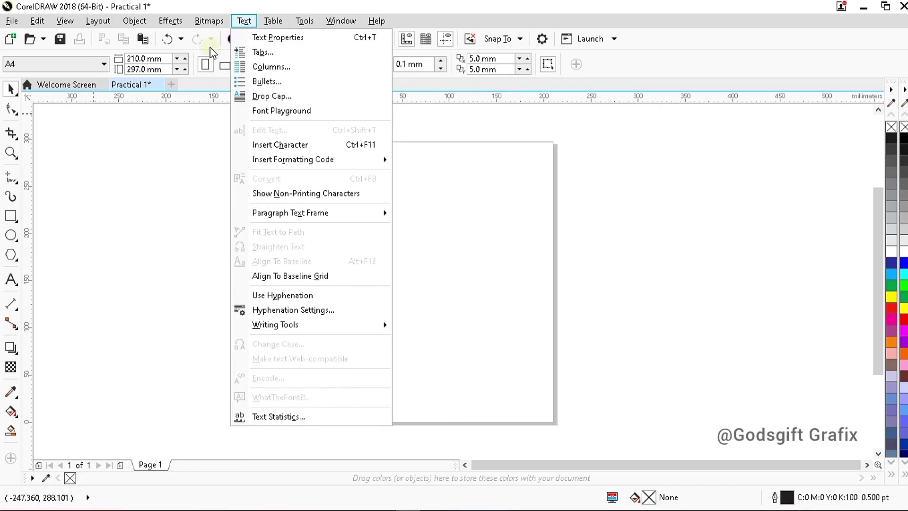
{"action": "left_click", "coordinate": [174, 170]}
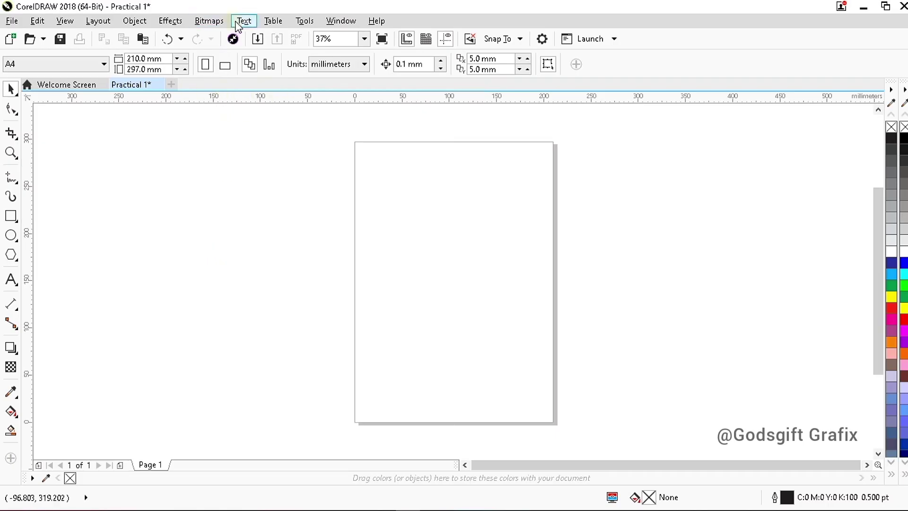
Set the workspace's appearance theme to Dark in the program options.
{"action": "left_click", "coordinate": [307, 24]}
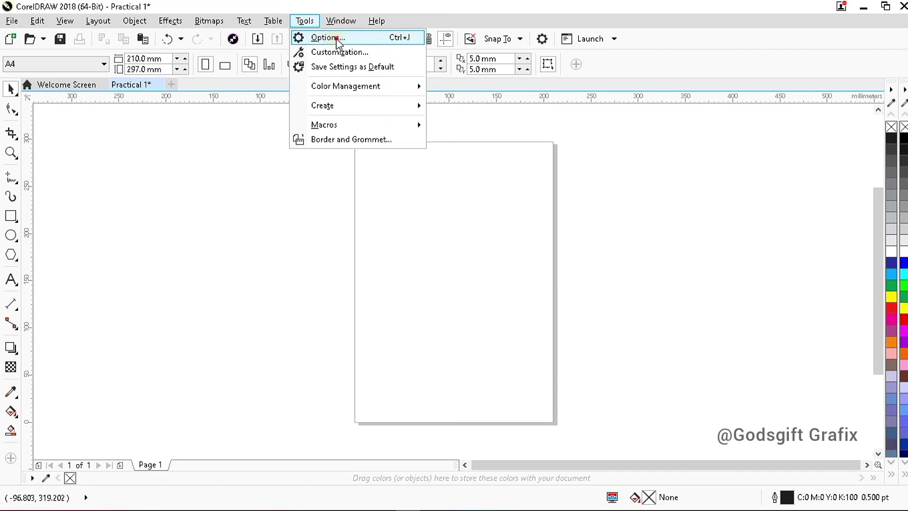
{"action": "left_click", "coordinate": [334, 40]}
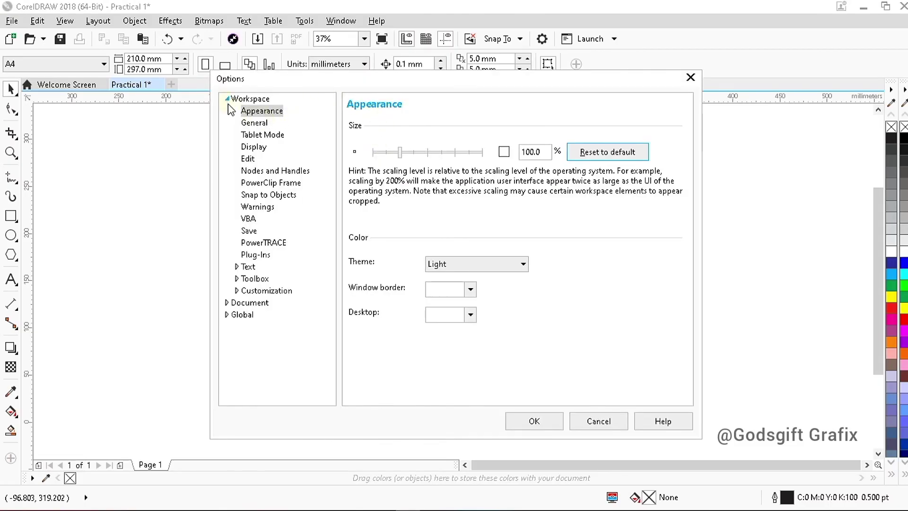
{"action": "left_click", "coordinate": [228, 101]}
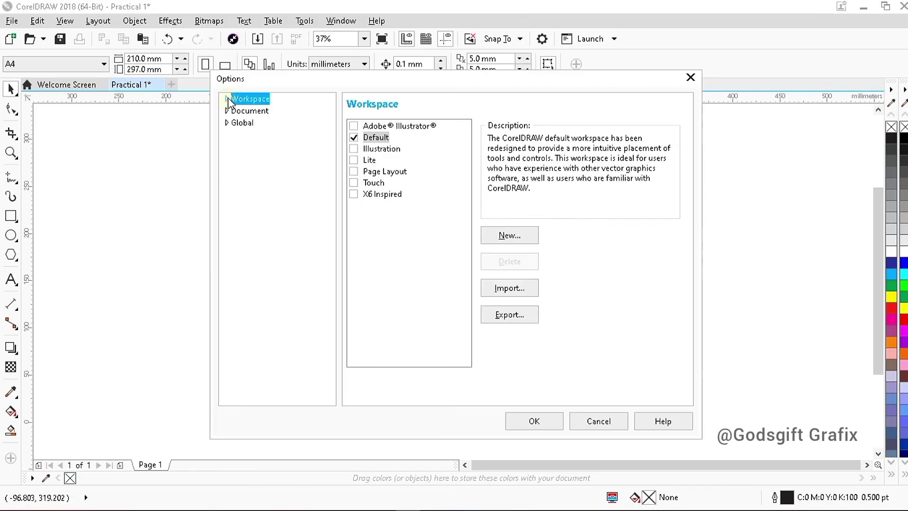
{"action": "left_click", "coordinate": [228, 98]}
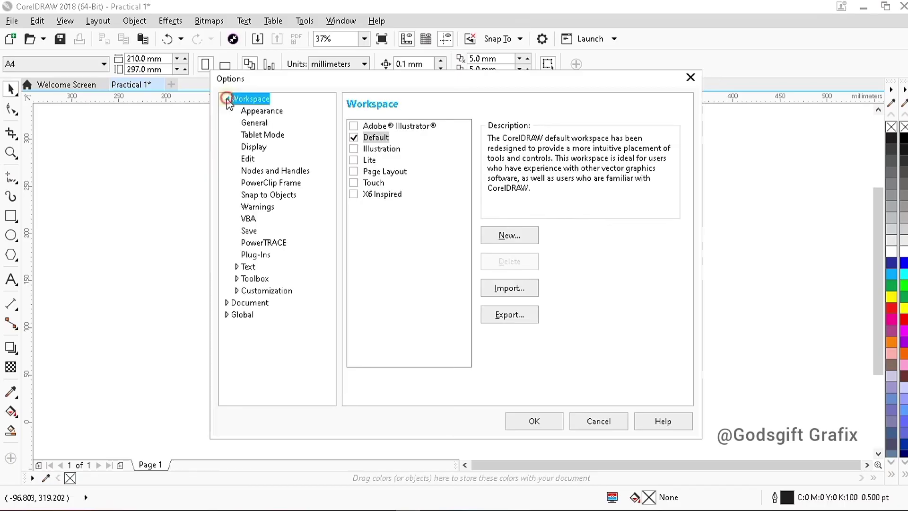
{"action": "left_click", "coordinate": [269, 113]}
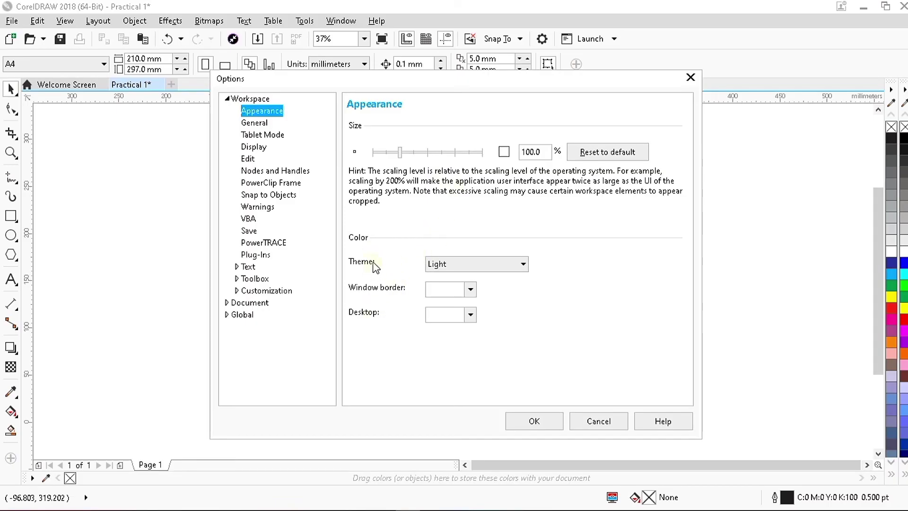
{"action": "left_click", "coordinate": [467, 266]}
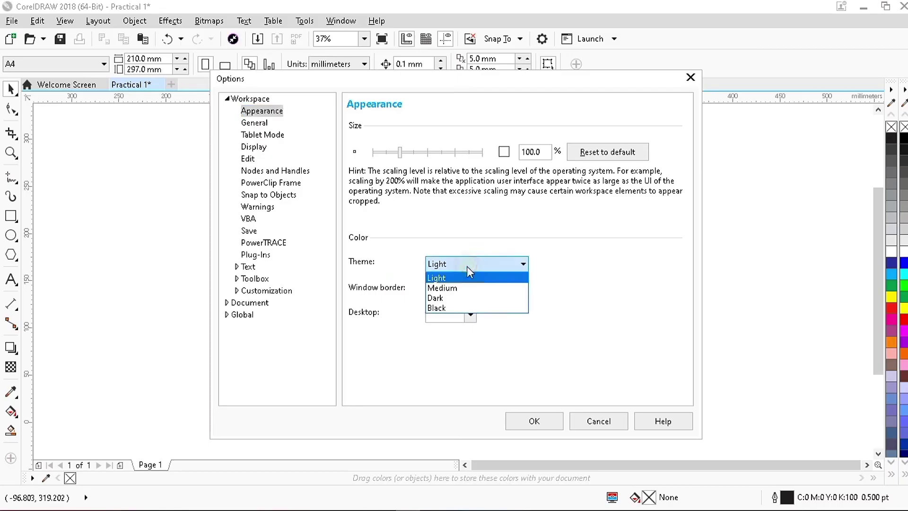
{"action": "left_click", "coordinate": [449, 298]}
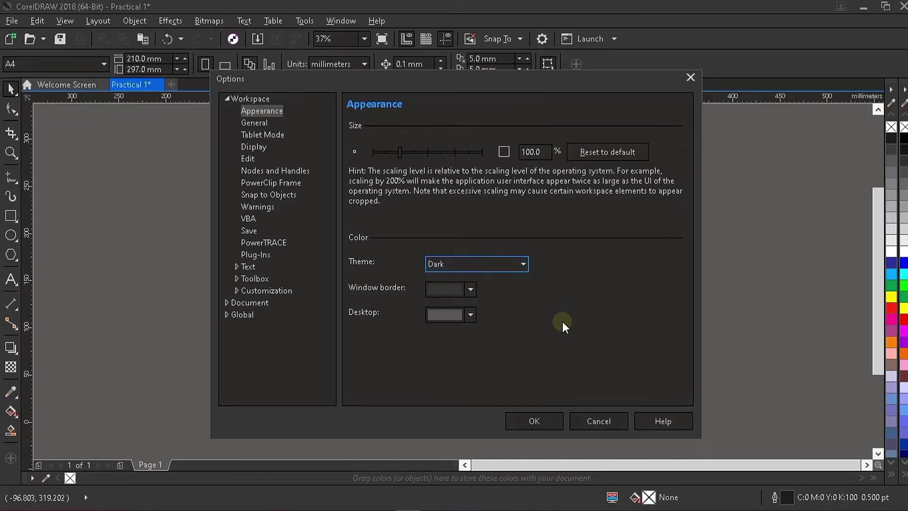
Apply the changed program options, and preview the document page in full screen.
{"action": "left_click", "coordinate": [534, 421]}
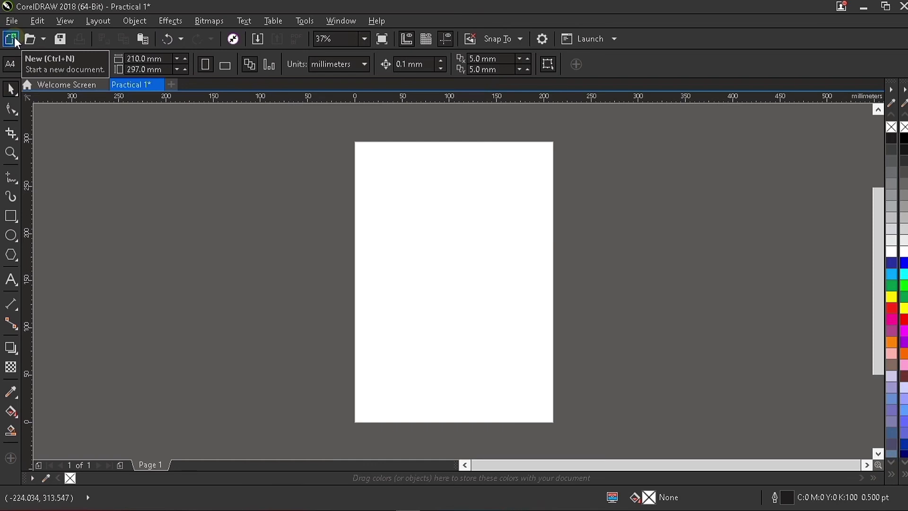
{"action": "key", "text": "alt"}
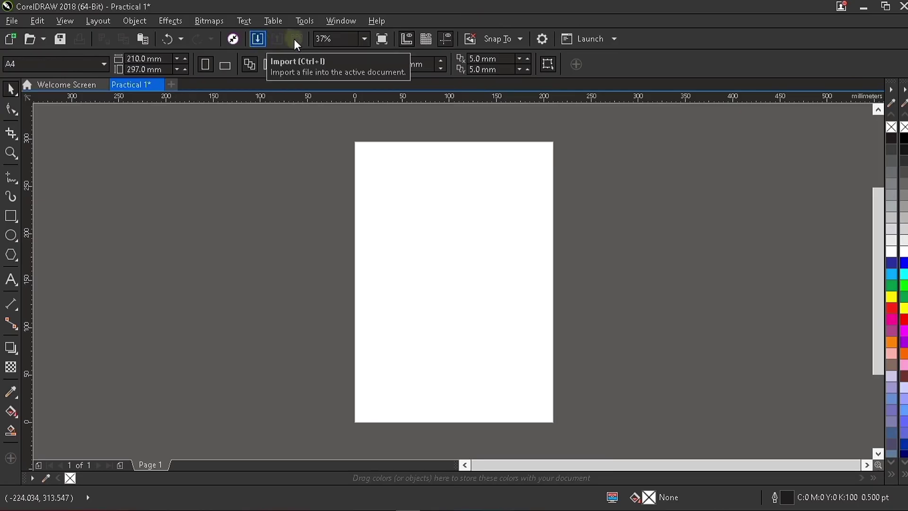
{"action": "left_click", "coordinate": [382, 39]}
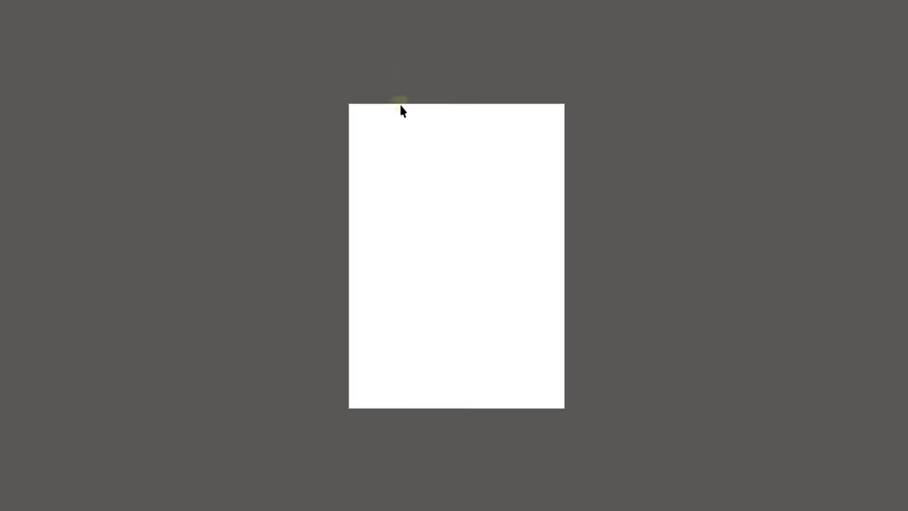
{"action": "left_click", "coordinate": [401, 106]}
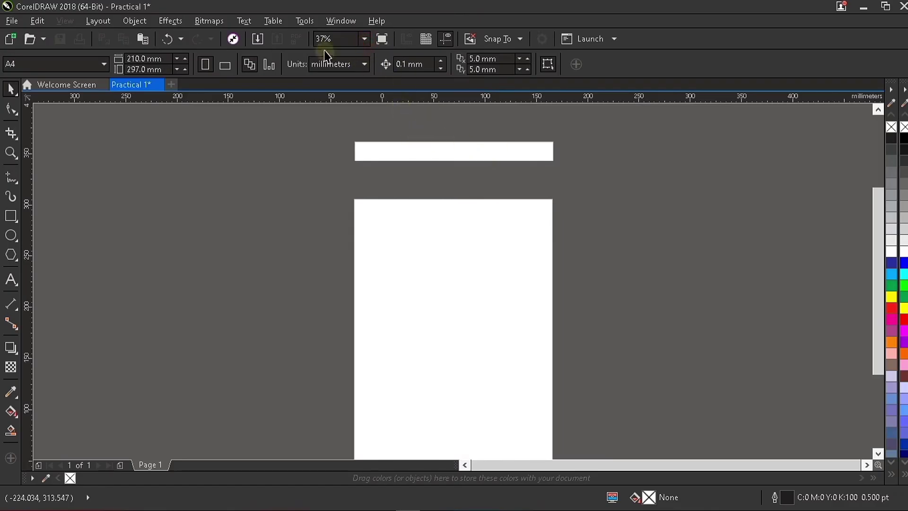
Zoom the view to fit the whole page, and check the other available zoom levels.
{"action": "left_click", "coordinate": [363, 40]}
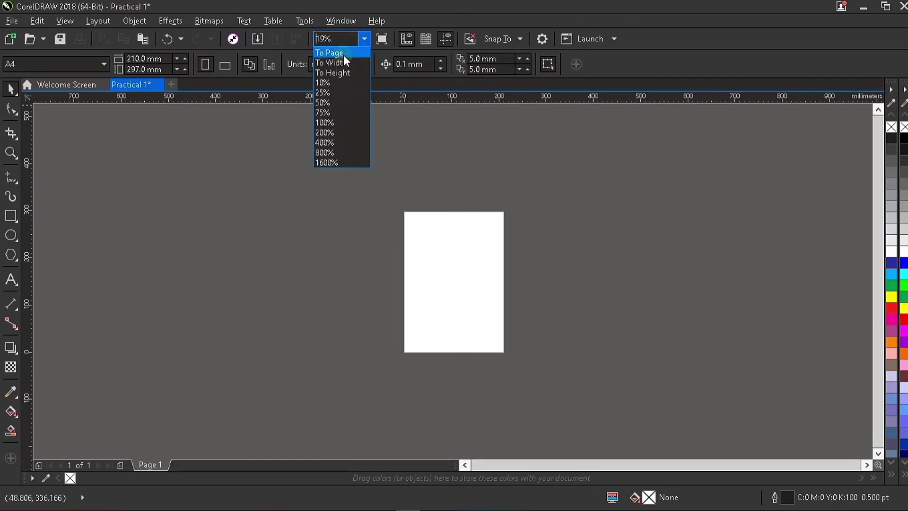
{"action": "left_click", "coordinate": [344, 55]}
{"action": "left_click", "coordinate": [363, 38]}
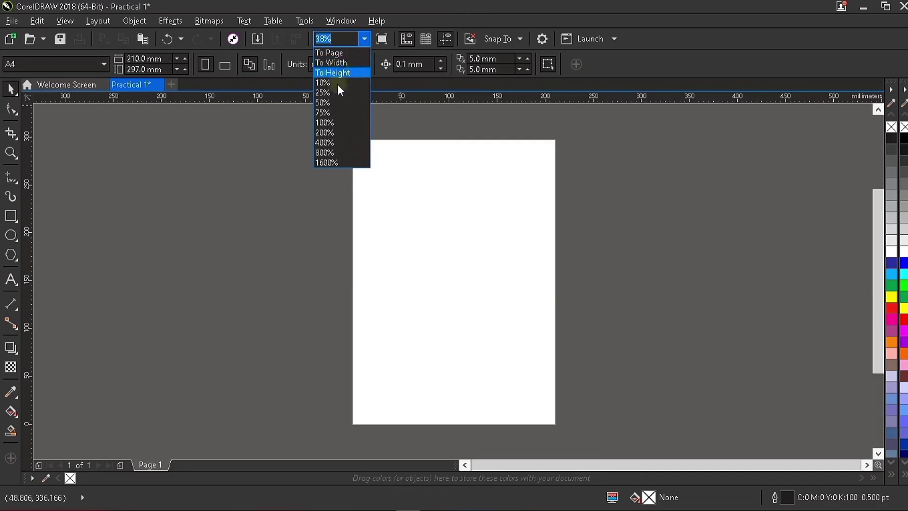
{"action": "left_click", "coordinate": [365, 38]}
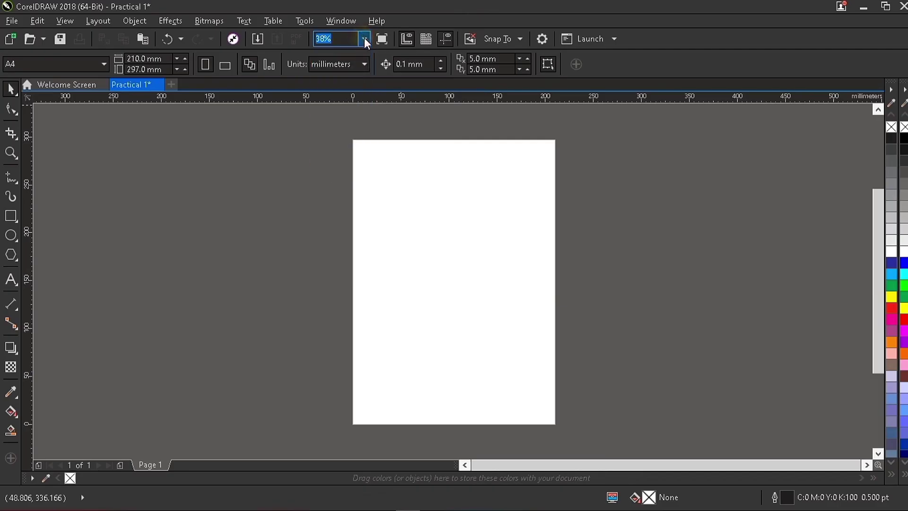
Hide and restore the rulers, and switch the page orientation to landscape and back to portrait.
{"action": "left_click", "coordinate": [406, 39]}
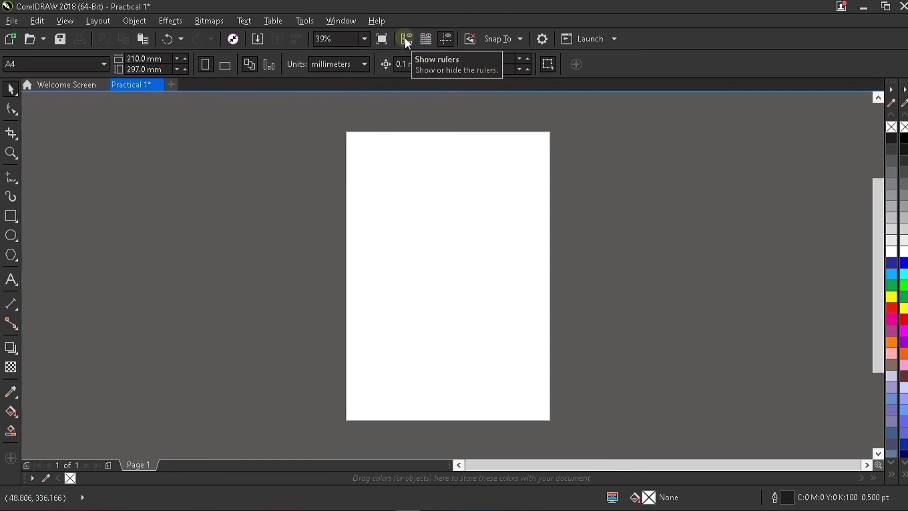
{"action": "left_click", "coordinate": [407, 39]}
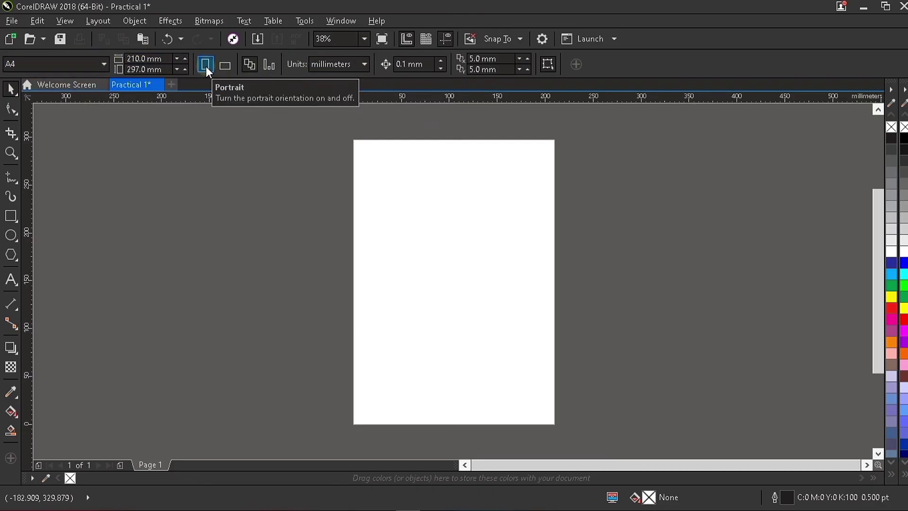
{"action": "left_click", "coordinate": [228, 66]}
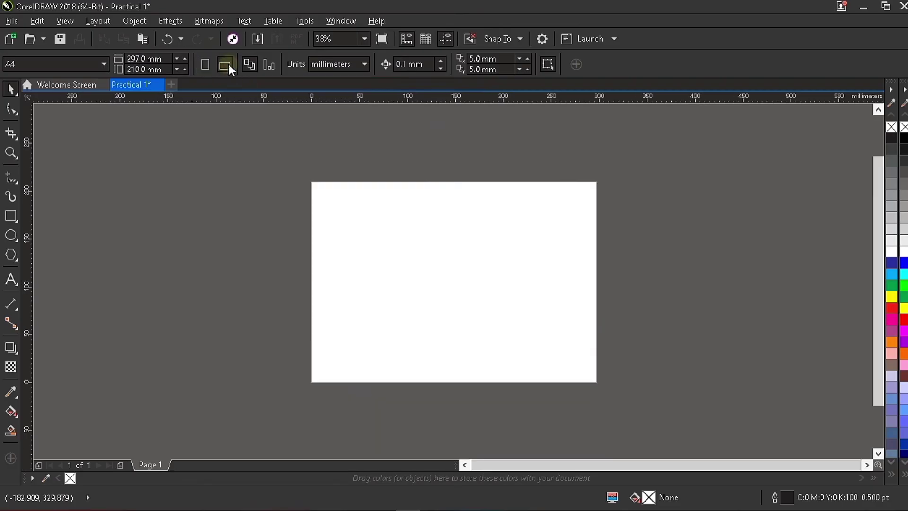
{"action": "left_click", "coordinate": [206, 62]}
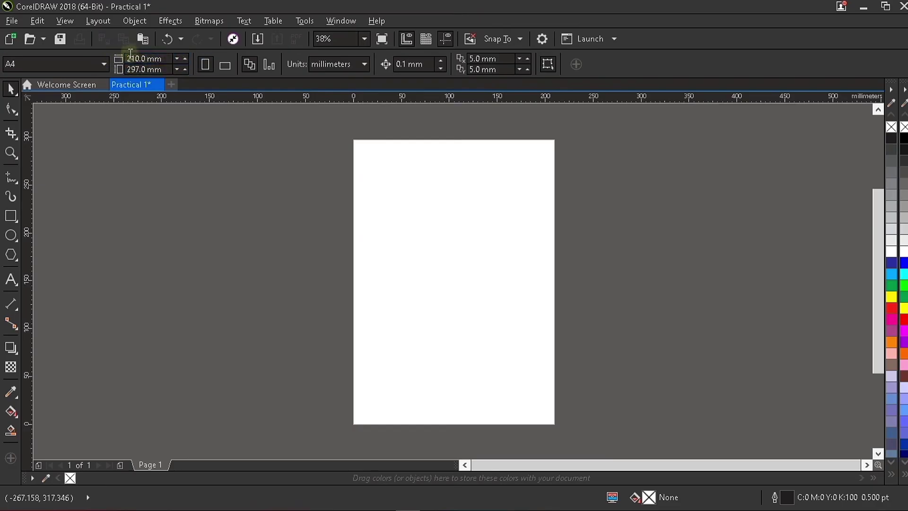
Switch the drawing units to inches, to centimeters, and back to millimeters to compare the page dimensions.
{"action": "left_click", "coordinate": [141, 59]}
{"action": "left_click", "coordinate": [341, 66]}
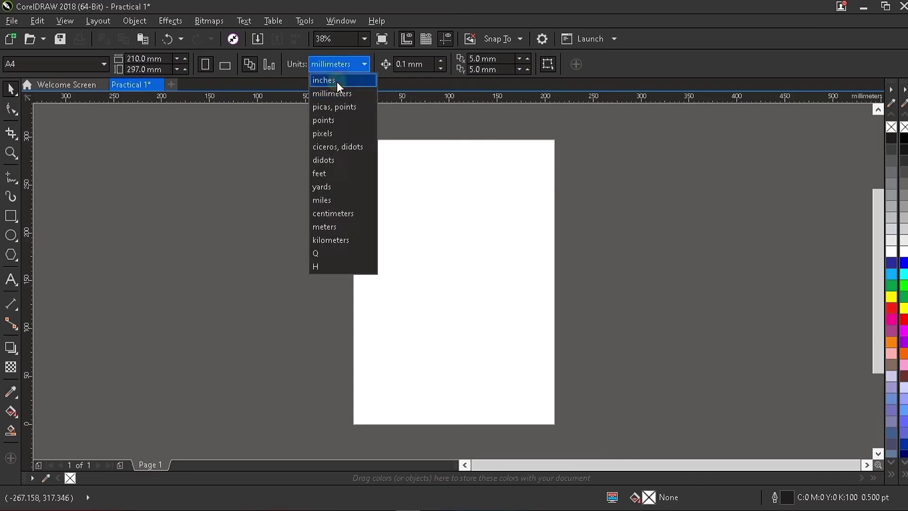
{"action": "left_click", "coordinate": [337, 81]}
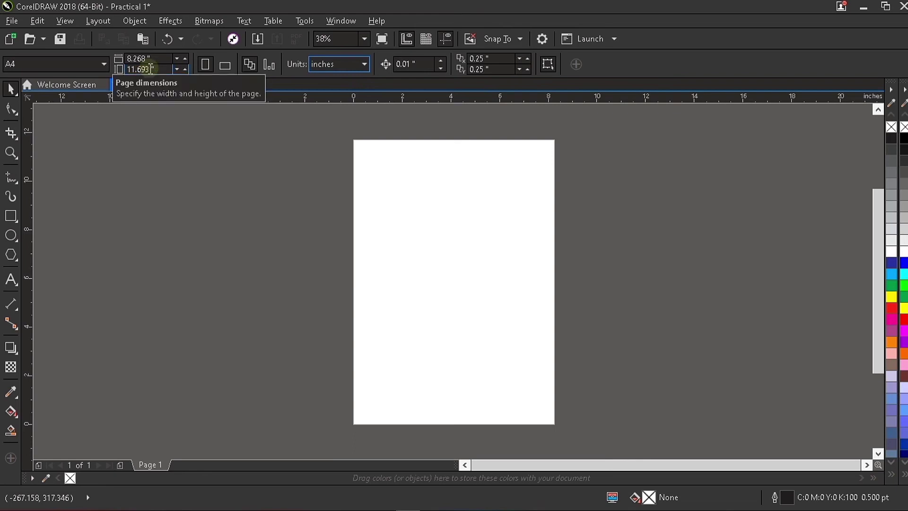
{"action": "left_click", "coordinate": [348, 66]}
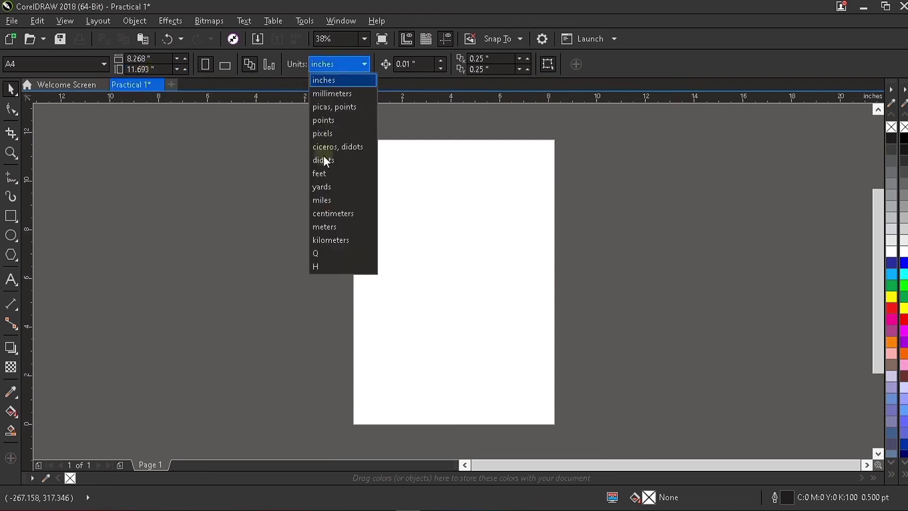
{"action": "left_click", "coordinate": [345, 213]}
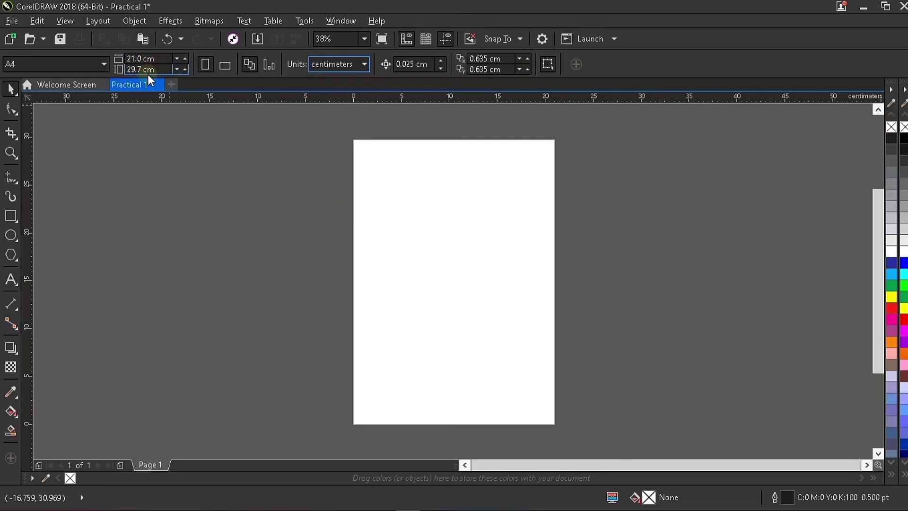
{"action": "left_click", "coordinate": [330, 65]}
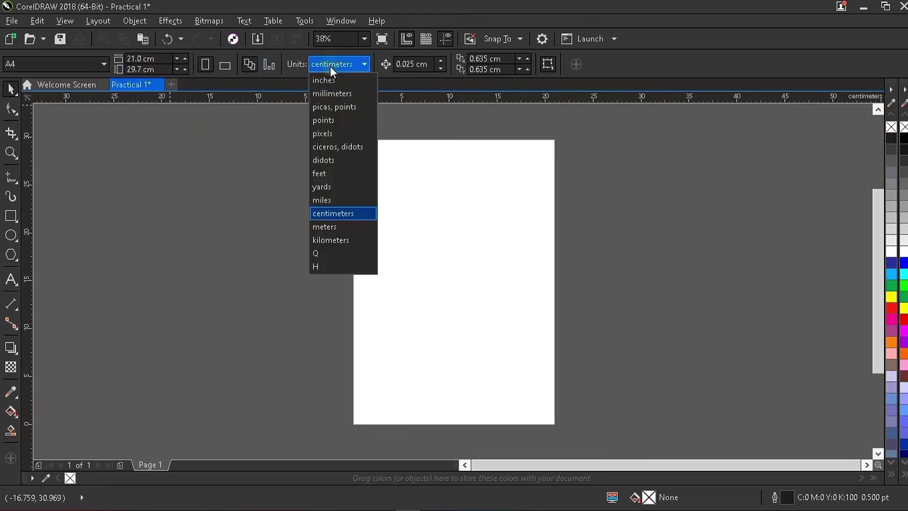
{"action": "left_click", "coordinate": [336, 94]}
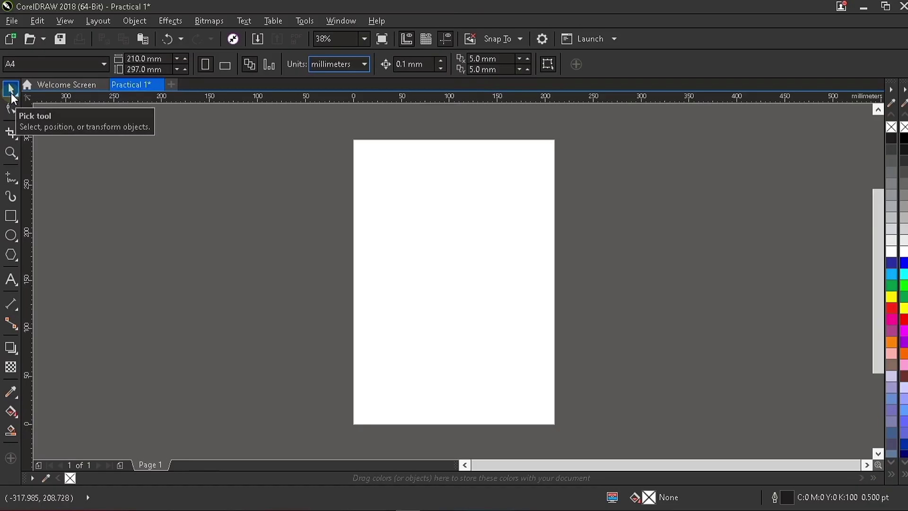
Examine the tool variants grouped with the Pick, Shape and Crop tools.
{"action": "left_click", "coordinate": [21, 120]}
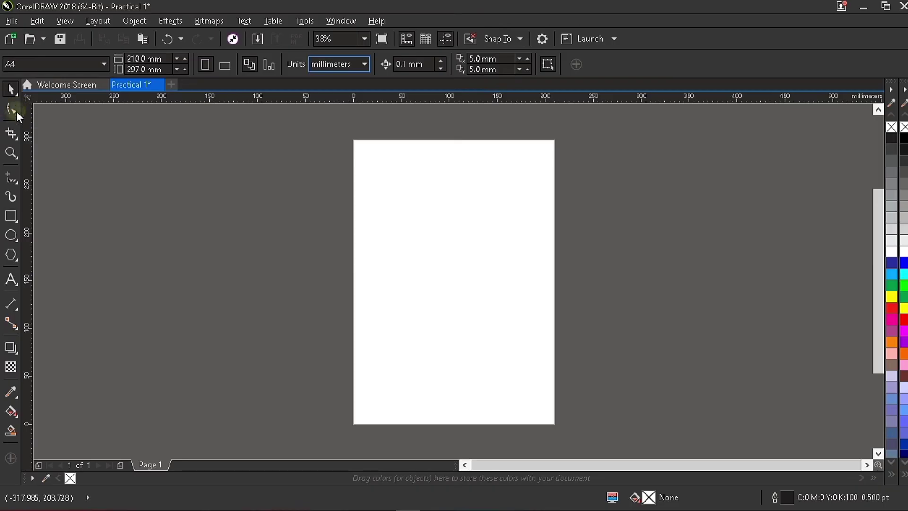
{"action": "left_click", "coordinate": [17, 94]}
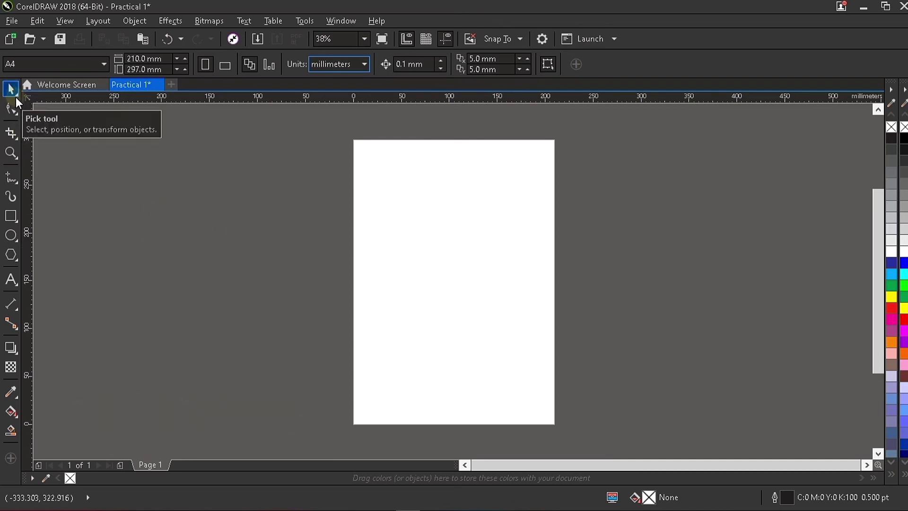
{"action": "left_click", "coordinate": [17, 93]}
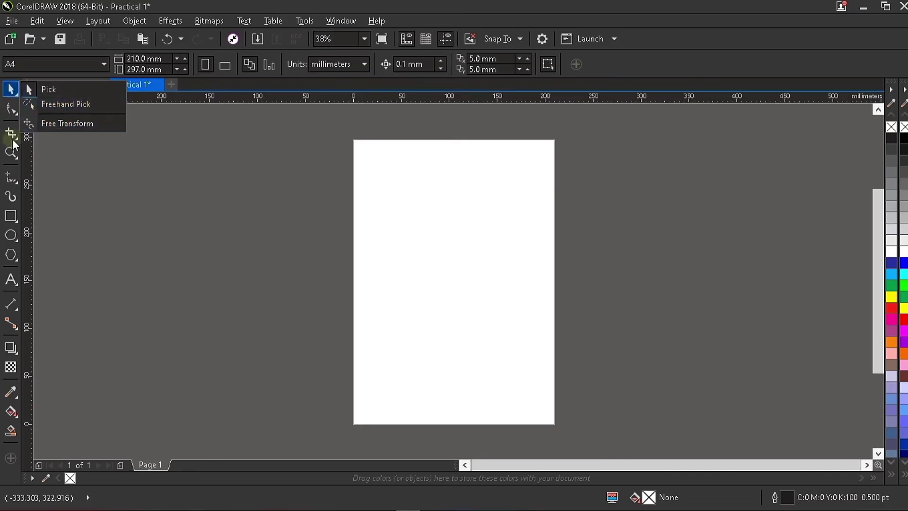
{"action": "left_click", "coordinate": [18, 106]}
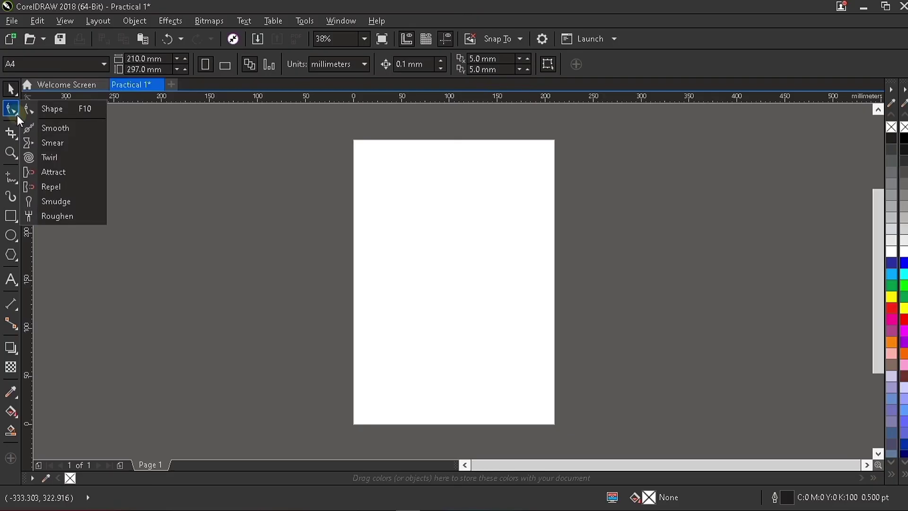
{"action": "left_click", "coordinate": [17, 115]}
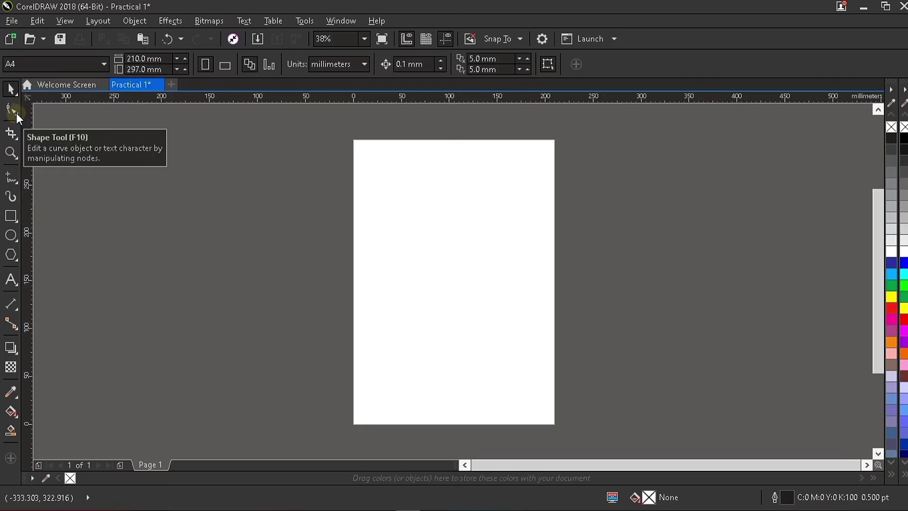
{"action": "left_click", "coordinate": [16, 114]}
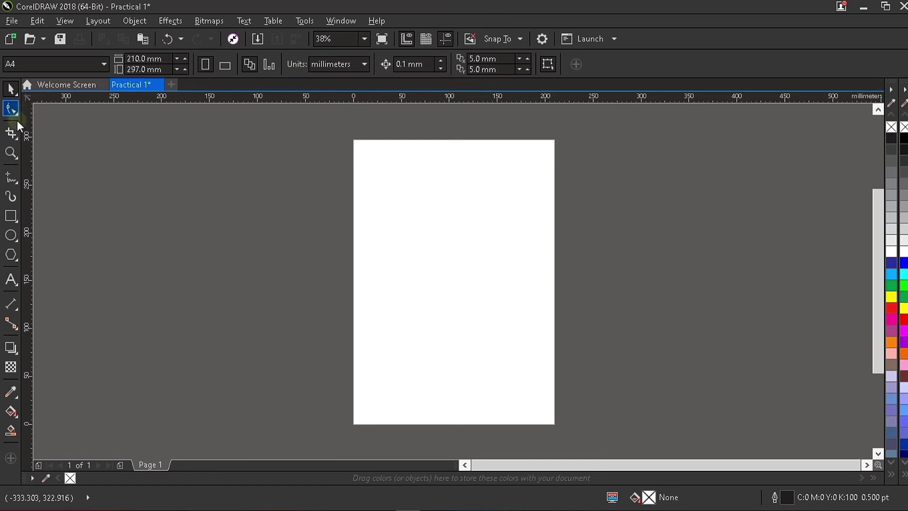
{"action": "left_click", "coordinate": [16, 139]}
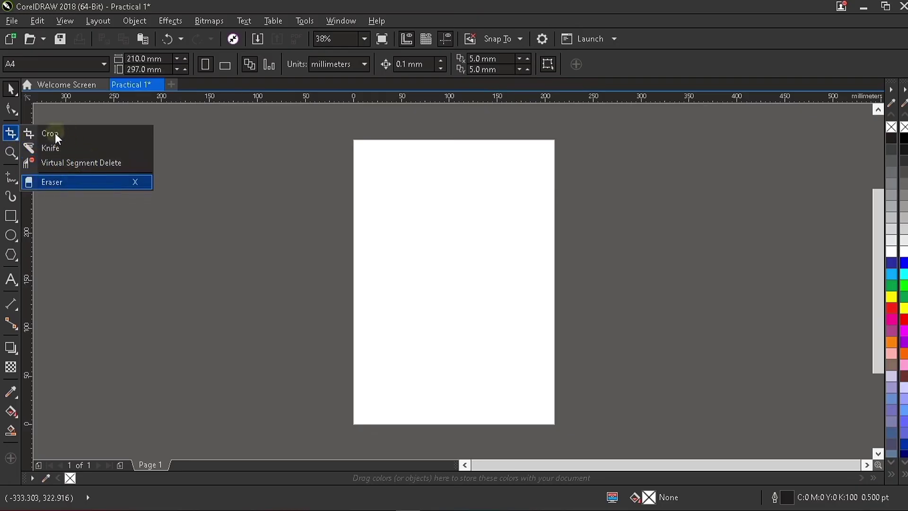
{"action": "left_click", "coordinate": [11, 93]}
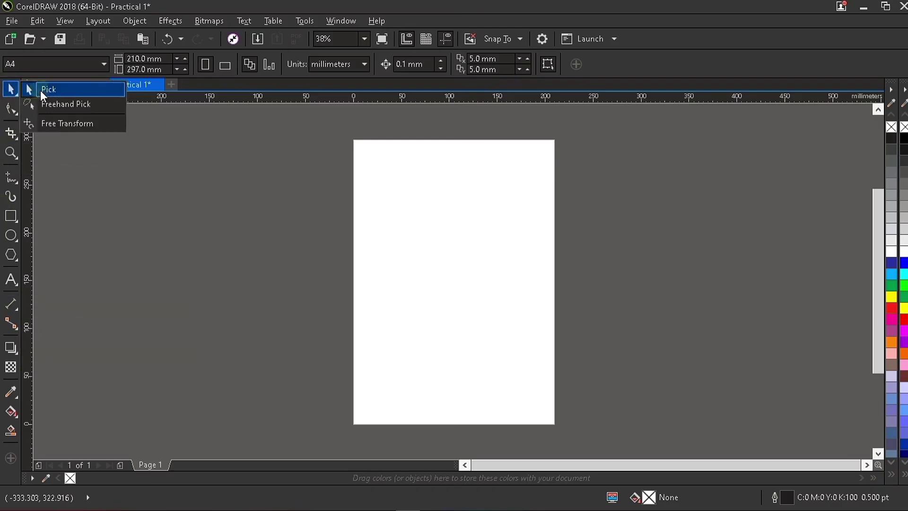
{"action": "left_click", "coordinate": [431, 293]}
Draw a rectangle about 115 × 106 mm, and move it off the page to its left side.
{"action": "left_click", "coordinate": [11, 216]}
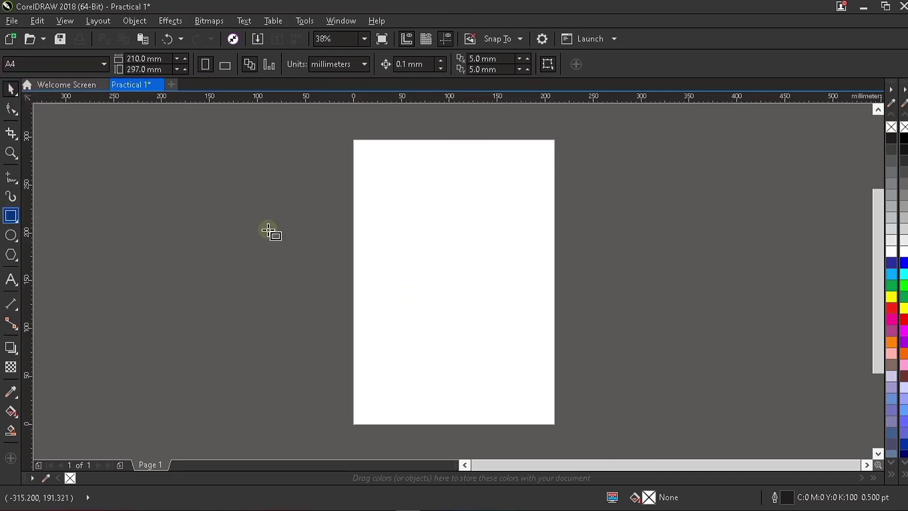
{"action": "left_click_drag", "start_coordinate": [265, 228], "coordinate": [375, 329]}
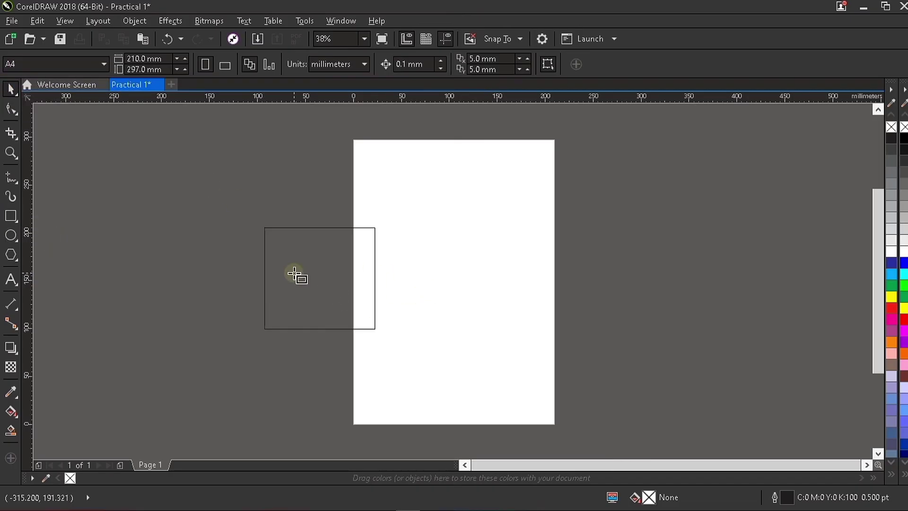
{"action": "key", "text": "space"}
{"action": "left_click_drag", "start_coordinate": [328, 265], "coordinate": [244, 270]}
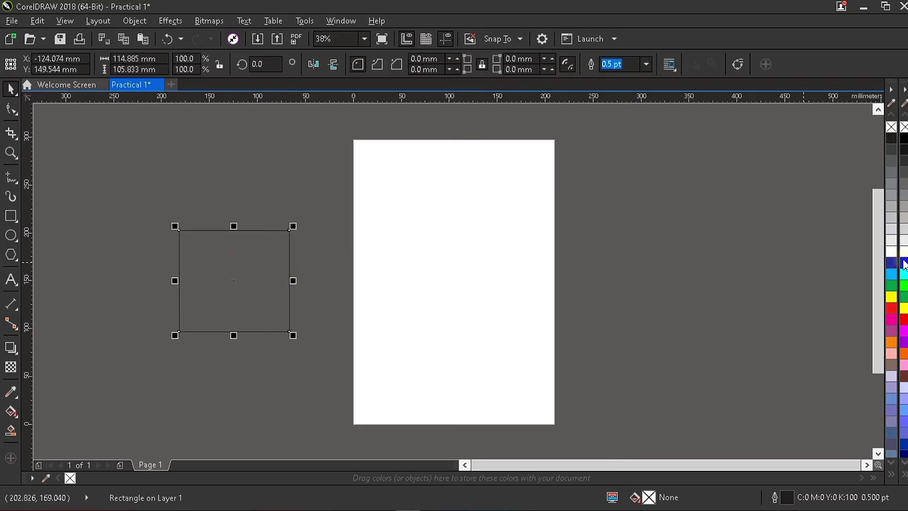
Fill the rectangle with blue (C100 M100 Y0 K0) without an outline, and place a cyan-filled (#00FFFF) copy right of the page.
{"action": "left_click_drag", "start_coordinate": [892, 263], "coordinate": [250, 287]}
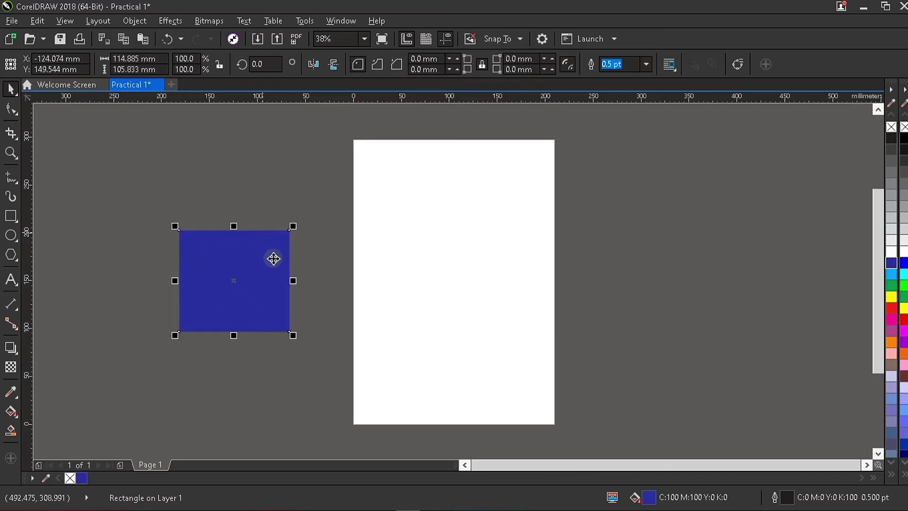
{"action": "left_click_drag", "start_coordinate": [221, 271], "coordinate": [610, 245]}
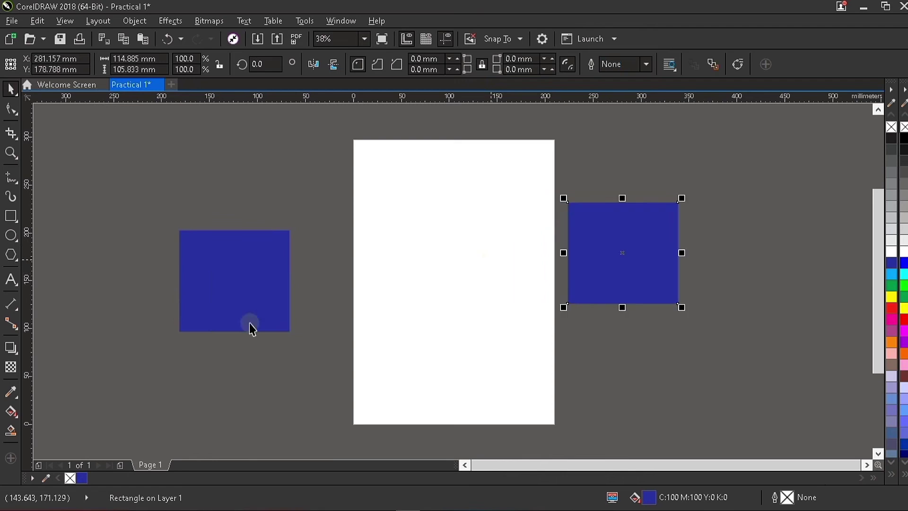
{"action": "left_click", "coordinate": [904, 275]}
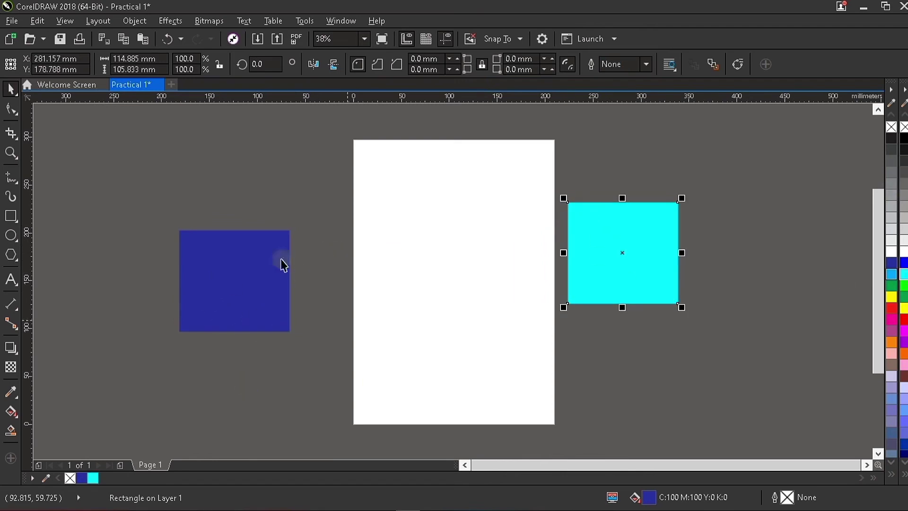
Move the blue rectangle onto the upper part of the page and the cyan rectangle to the left of the page.
{"action": "left_click", "coordinate": [234, 282]}
{"action": "left_click_drag", "start_coordinate": [271, 266], "coordinate": [529, 228]}
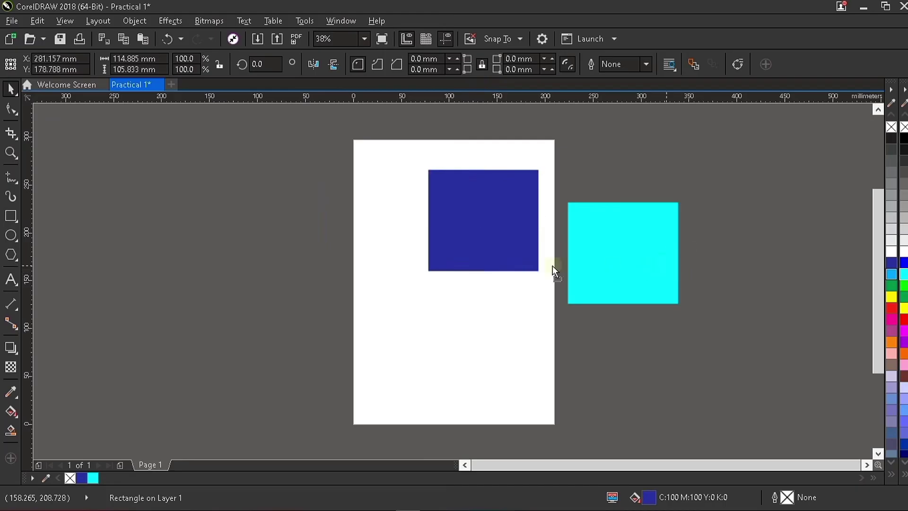
{"action": "left_click_drag", "start_coordinate": [571, 265], "coordinate": [180, 246]}
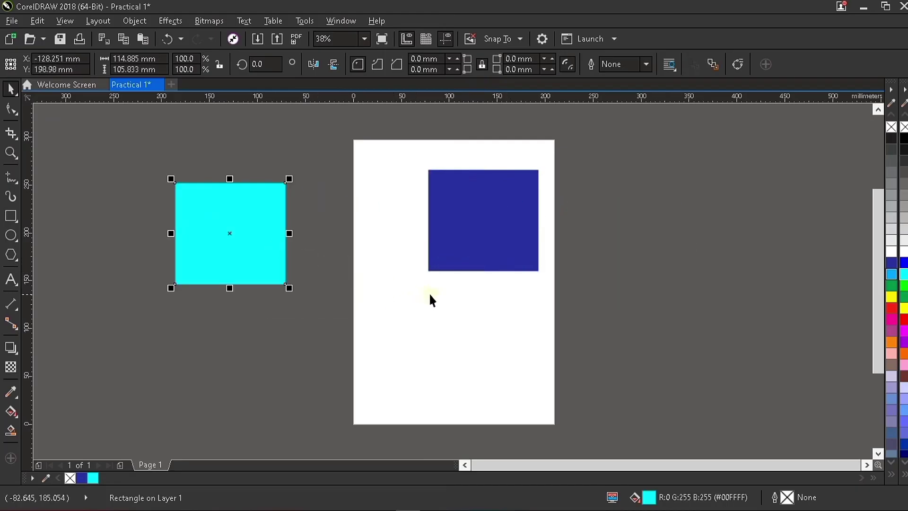
Delete the blue rectangle from the page.
{"action": "left_click", "coordinate": [467, 234]}
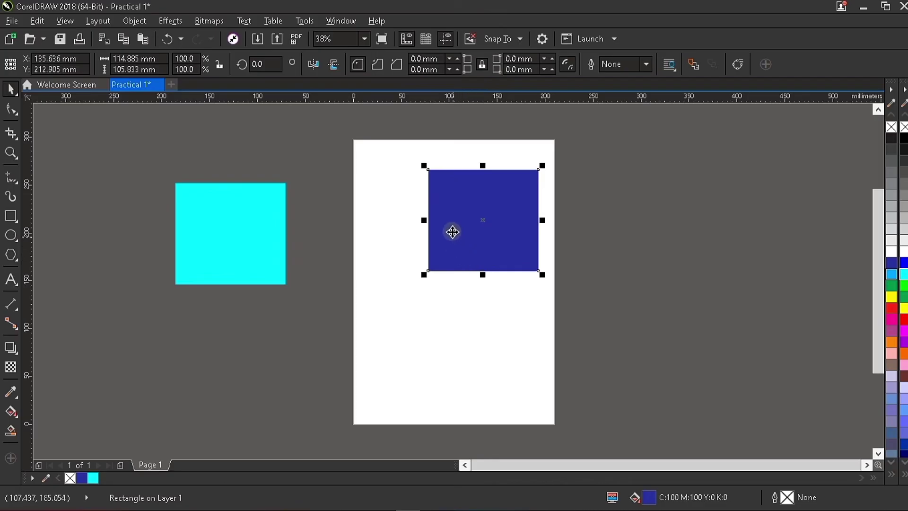
{"action": "key", "text": "ctrl+z"}
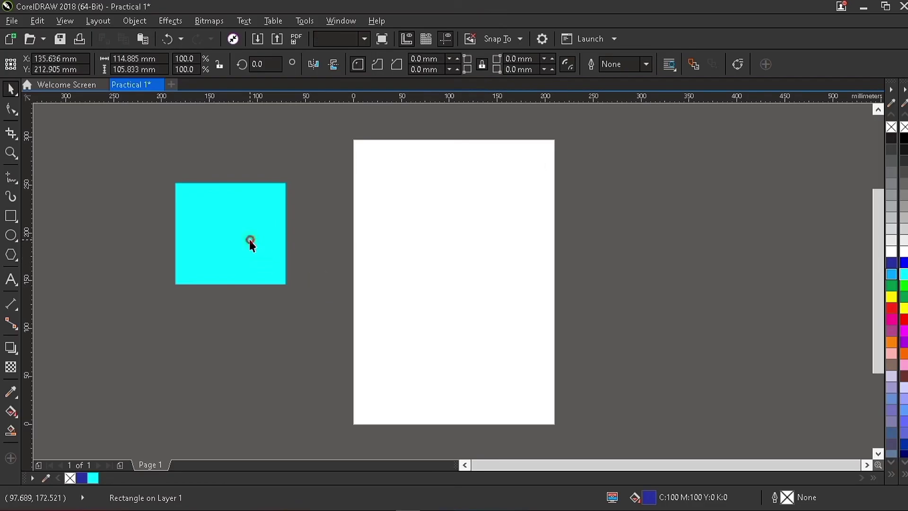
Restore the deleted blue rectangle on the page and the cyan rectangle beside it, and select the cyan rectangle.
{"action": "key", "text": "ctrl+z"}
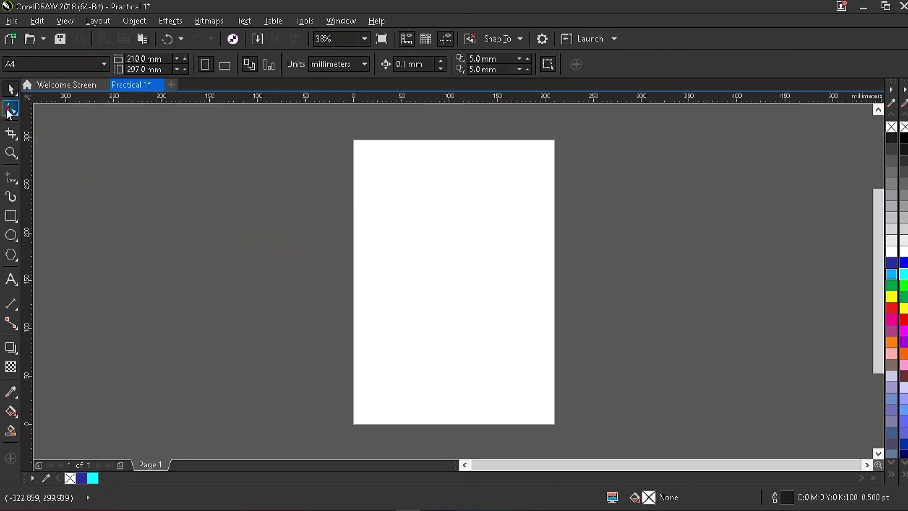
{"action": "left_click", "coordinate": [16, 110]}
{"action": "key", "text": "ctrl+shift+z"}
{"action": "key", "text": "ctrl+shift+z"}
{"action": "key", "text": "ctrl+shift+z"}
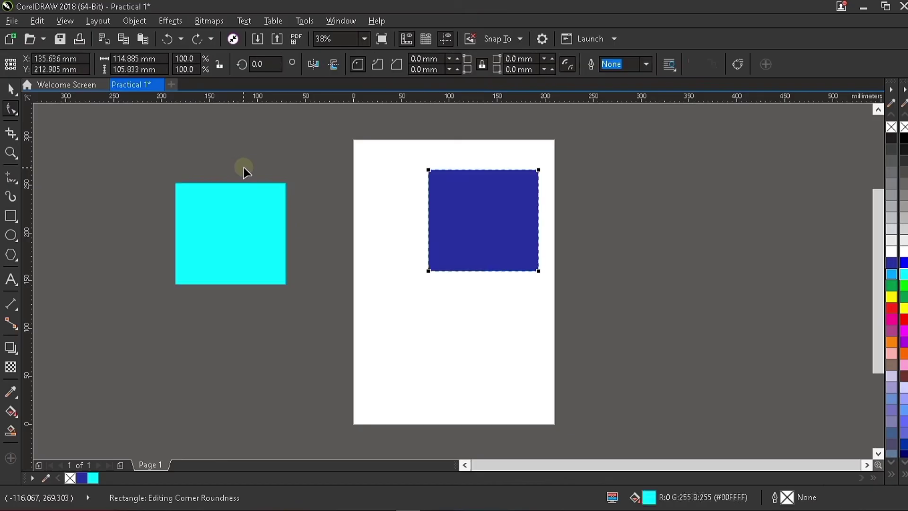
{"action": "key", "text": "space"}
{"action": "left_click", "coordinate": [228, 199]}
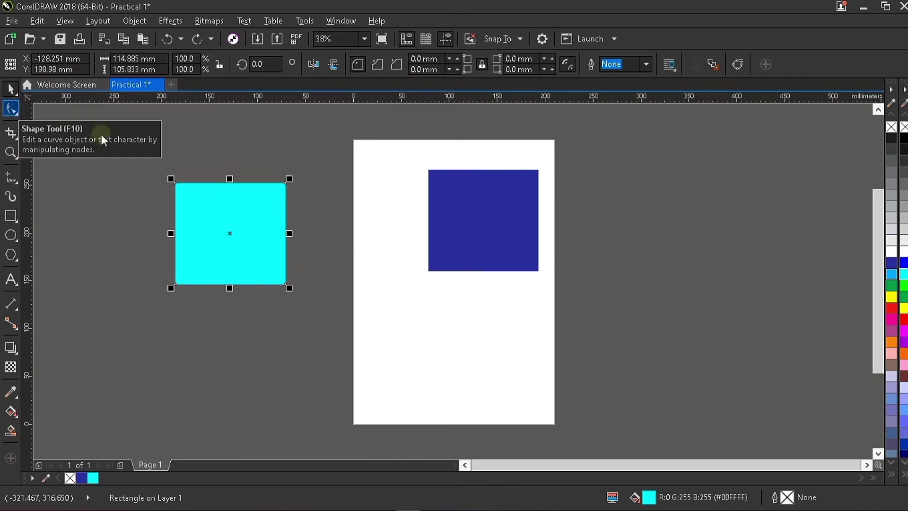
Try rounding the blue rectangle's upper-left corner to about 36 mm and upper-right corner to about 15 mm with the Shape tool, and undo both.
{"action": "left_click", "coordinate": [14, 109]}
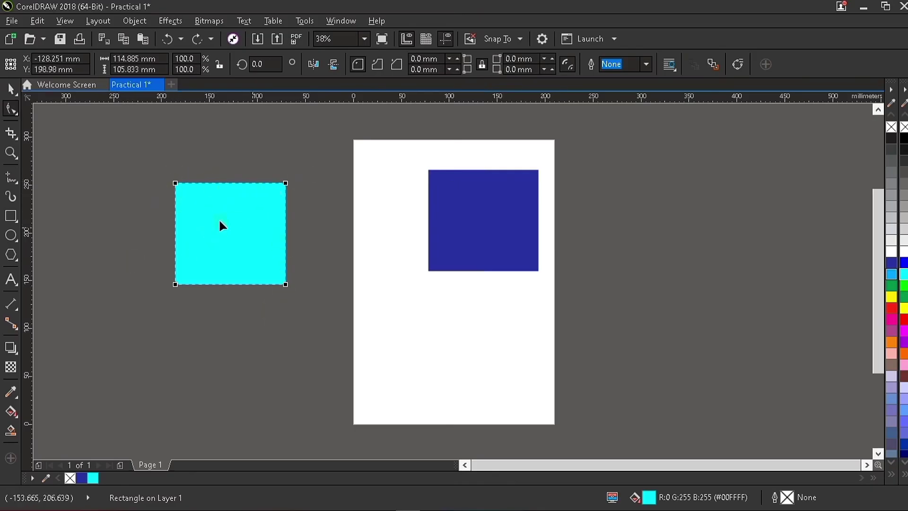
{"action": "left_click", "coordinate": [490, 226]}
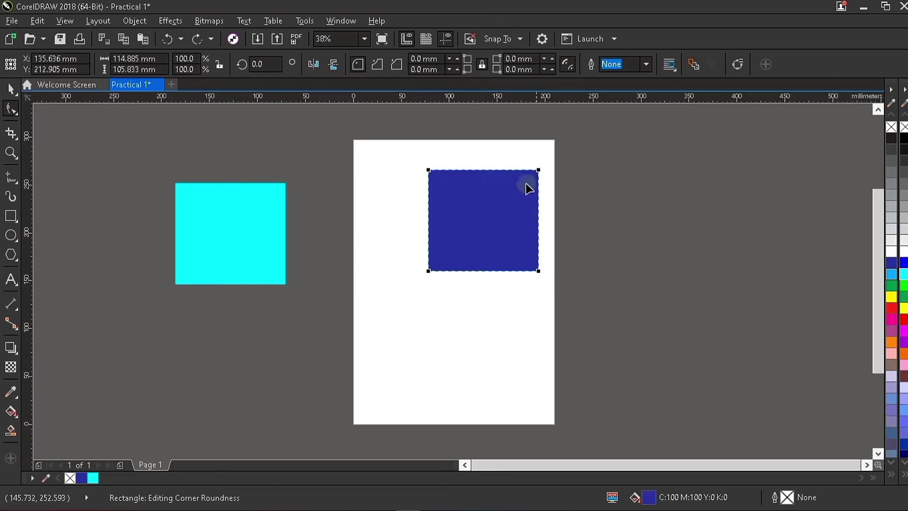
{"action": "scroll", "coordinate": [530, 189], "scroll_direction": "up", "scroll_amount": 2}
{"action": "scroll", "coordinate": [501, 233], "scroll_direction": "down", "scroll_amount": 1}
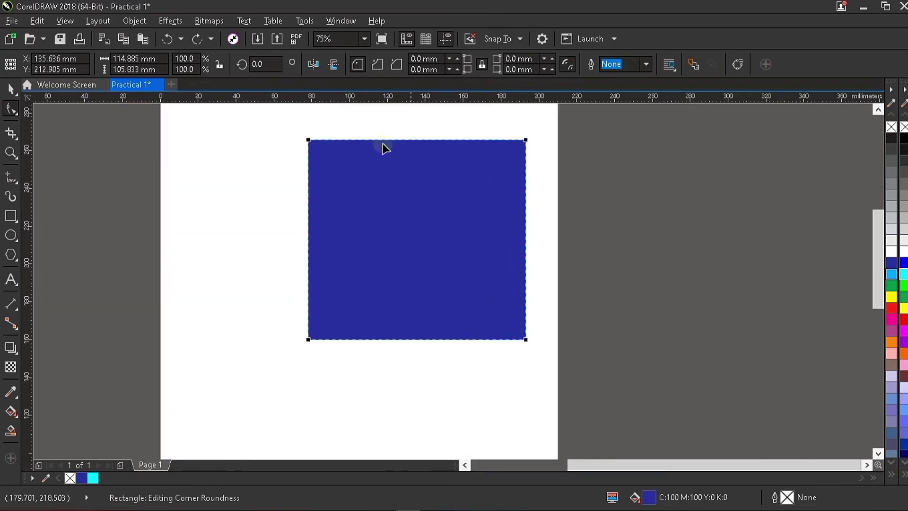
{"action": "left_click", "coordinate": [308, 140]}
{"action": "left_click_drag", "start_coordinate": [309, 140], "coordinate": [377, 137]}
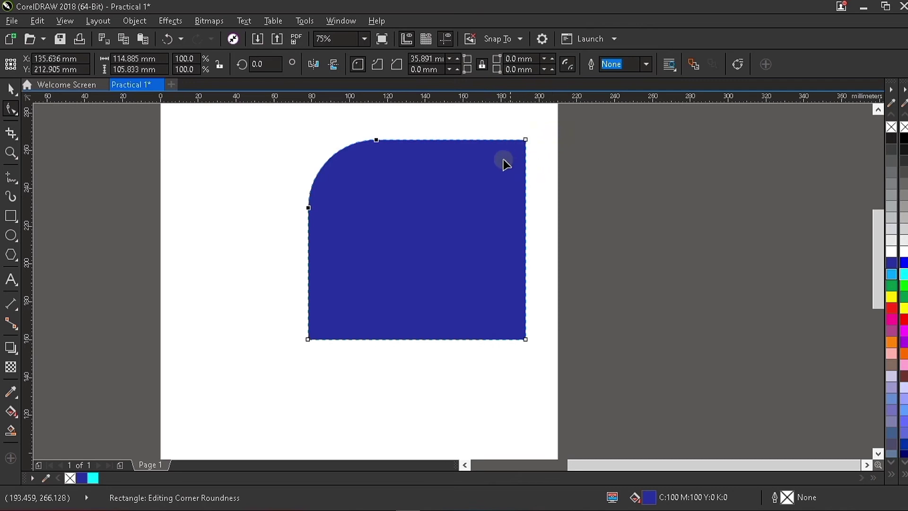
{"action": "left_click", "coordinate": [526, 141]}
{"action": "left_click_drag", "start_coordinate": [527, 142], "coordinate": [531, 168]}
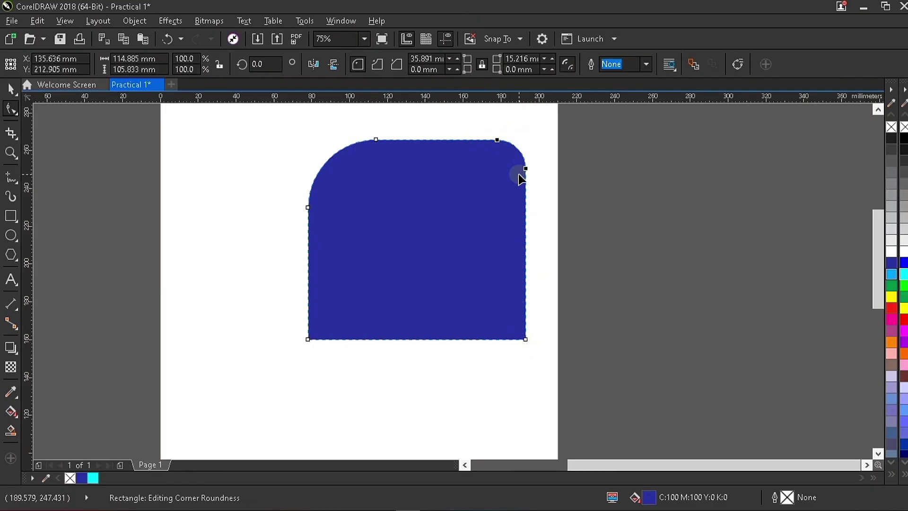
{"action": "key", "text": "ctrl+z"}
{"action": "key", "text": "ctrl+z"}
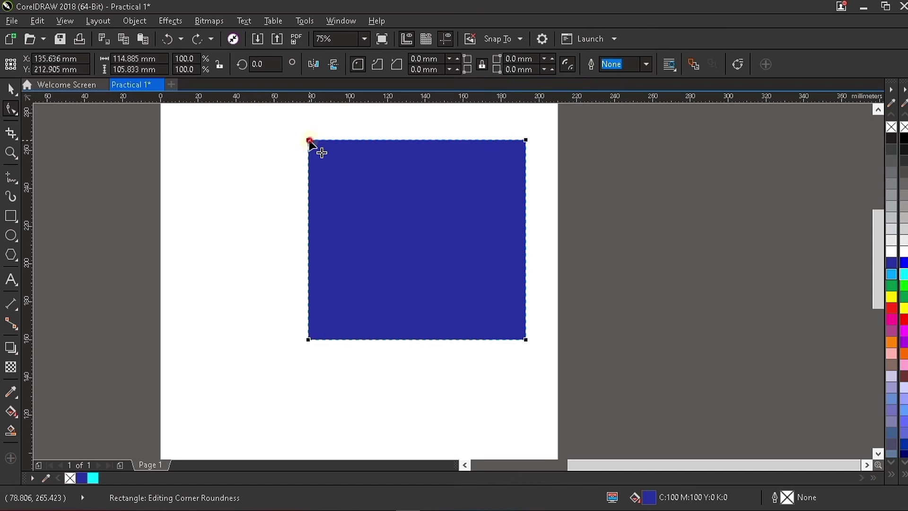
Round all four corners of the blue rectangle to about 19 mm, and move it to about X 96, Y 200 mm on the page.
{"action": "left_click_drag", "start_coordinate": [308, 140], "coordinate": [346, 137]}
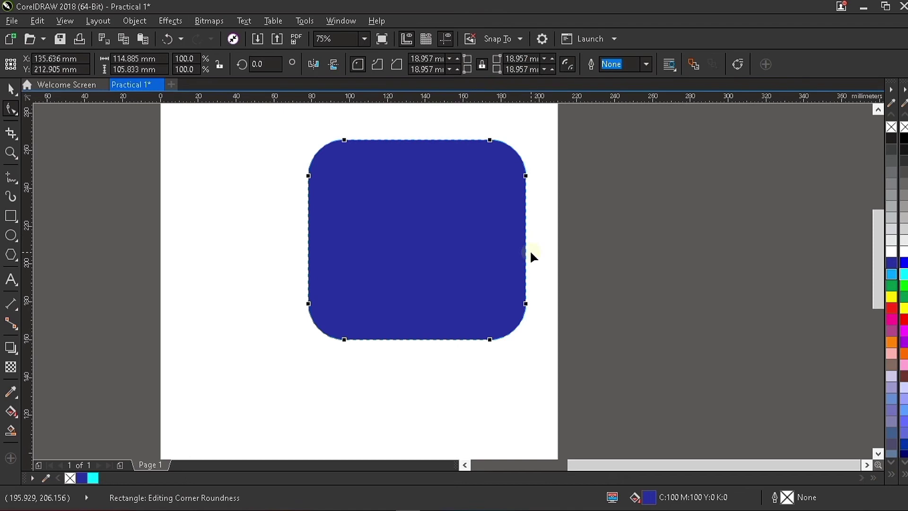
{"action": "key", "text": "space"}
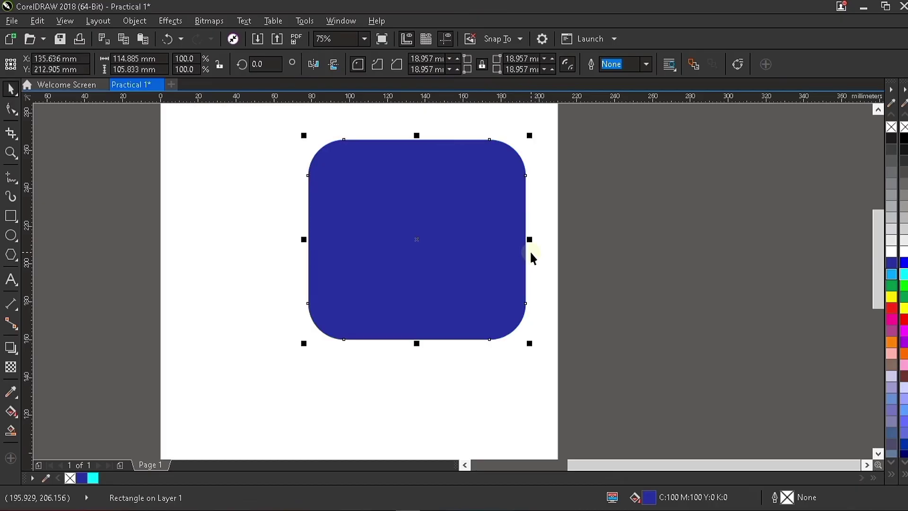
{"action": "scroll", "coordinate": [530, 251], "scroll_direction": "down", "scroll_amount": 4}
{"action": "scroll", "coordinate": [513, 256], "scroll_direction": "up", "scroll_amount": 4}
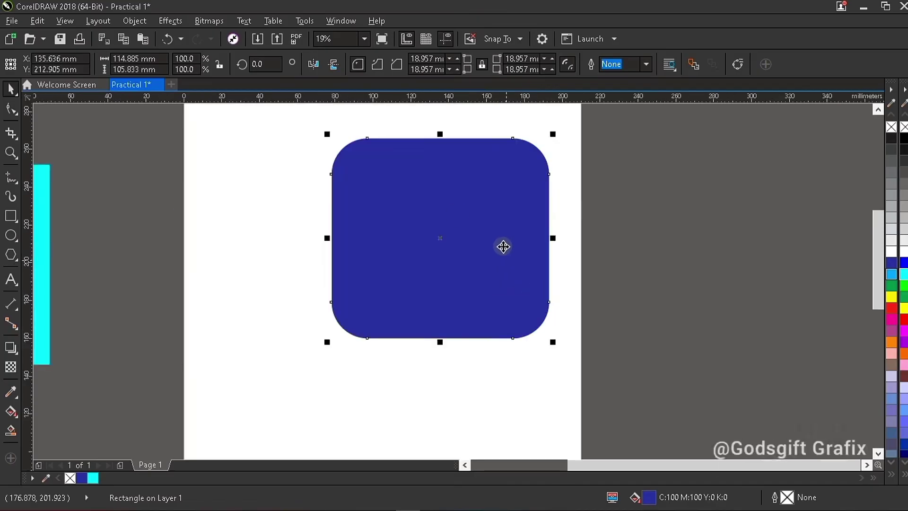
{"action": "scroll", "coordinate": [454, 219], "scroll_direction": "down", "scroll_amount": 2}
{"action": "left_click_drag", "start_coordinate": [450, 215], "coordinate": [411, 229]}
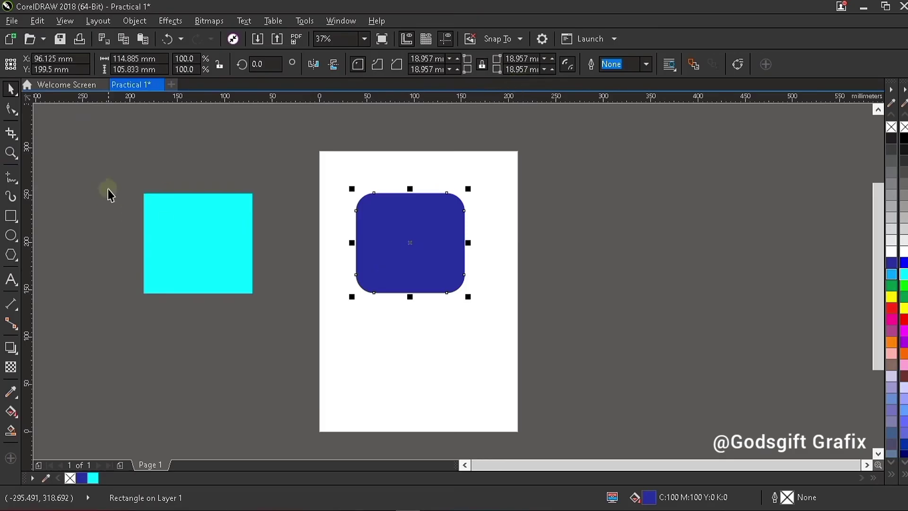
Deselect the rounded rectangle and look at the tools grouped with the Shape tool.
{"action": "left_click", "coordinate": [11, 111]}
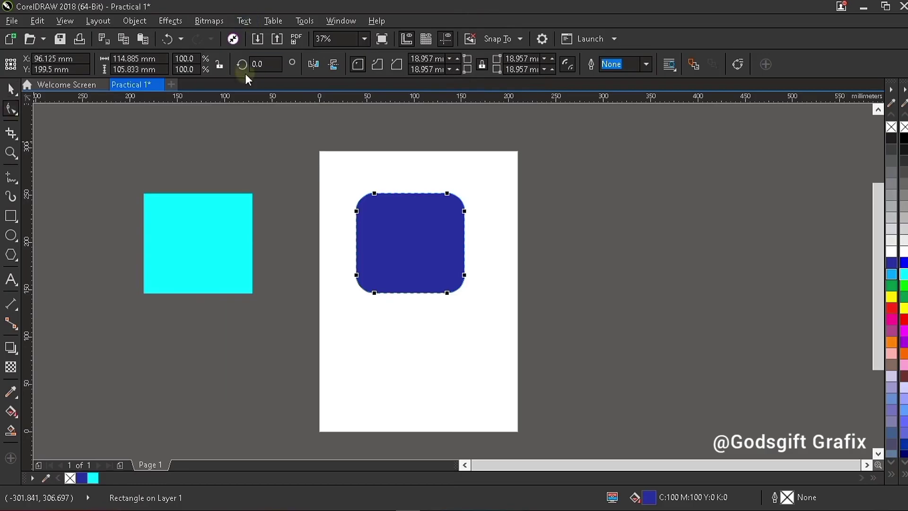
{"action": "left_click", "coordinate": [395, 235]}
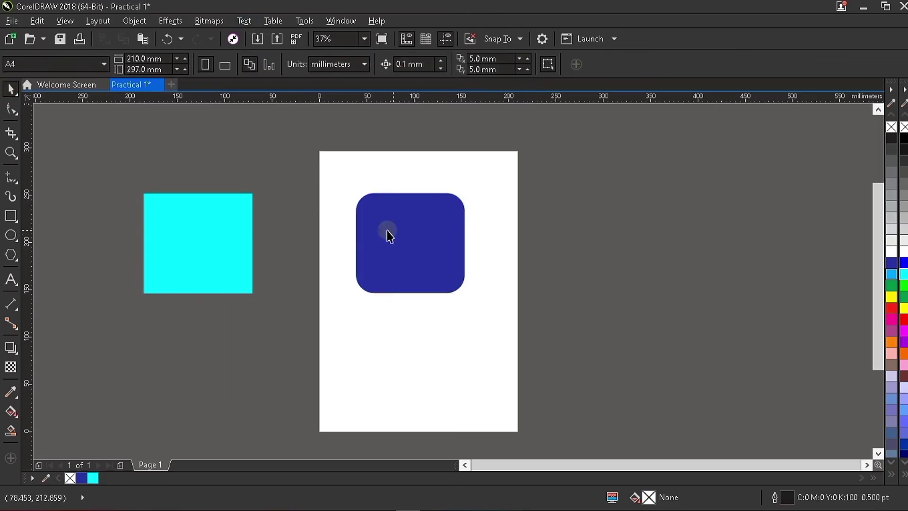
{"action": "left_click", "coordinate": [5, 88]}
{"action": "left_click", "coordinate": [18, 116]}
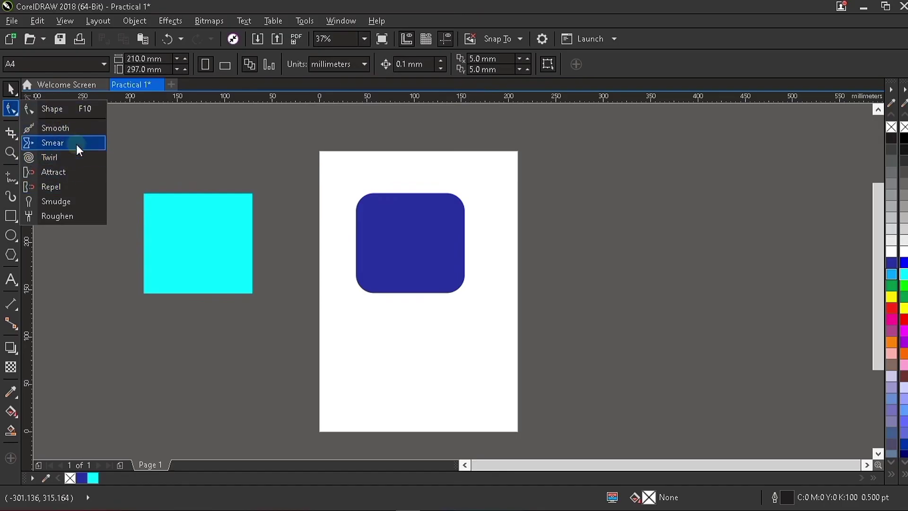
Try cropping the drawing to a frame about 79 × 136 mm around the blue rectangle's right half, and undo the crop.
{"action": "left_click", "coordinate": [15, 137]}
{"action": "left_click", "coordinate": [13, 135]}
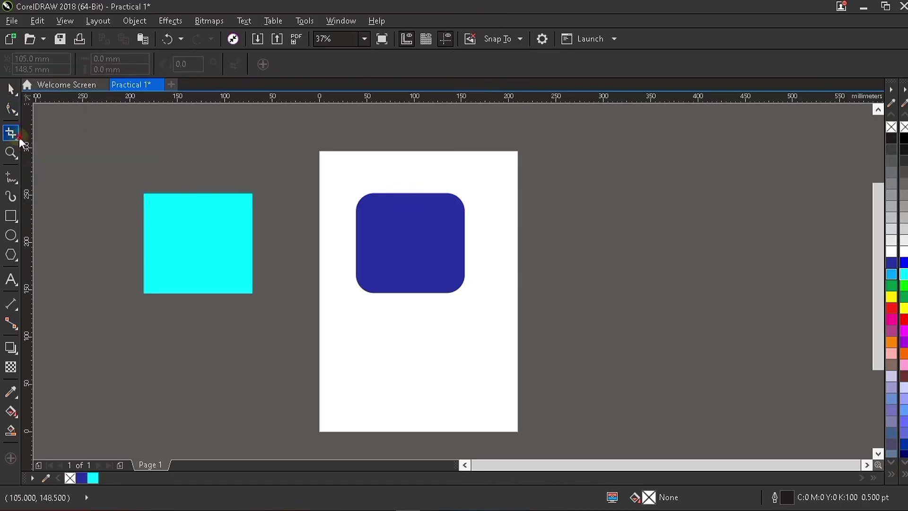
{"action": "left_click", "coordinate": [19, 137]}
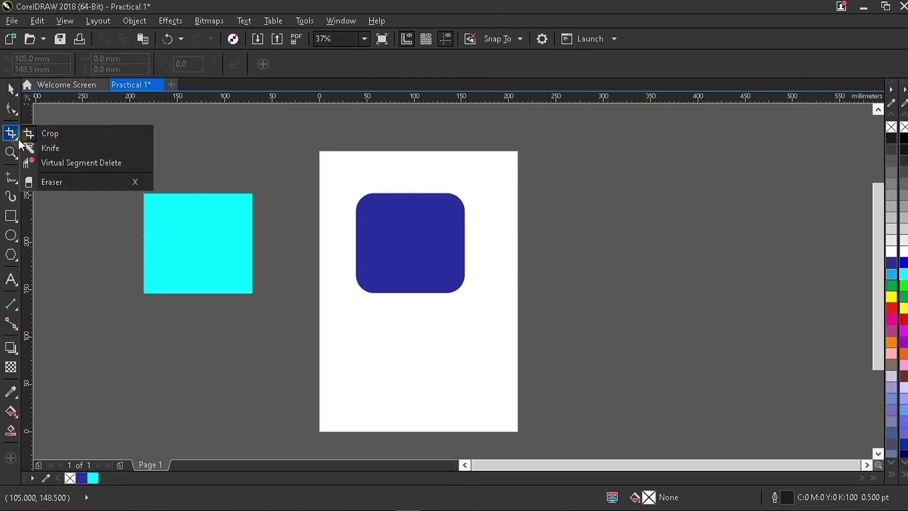
{"action": "left_click", "coordinate": [58, 134]}
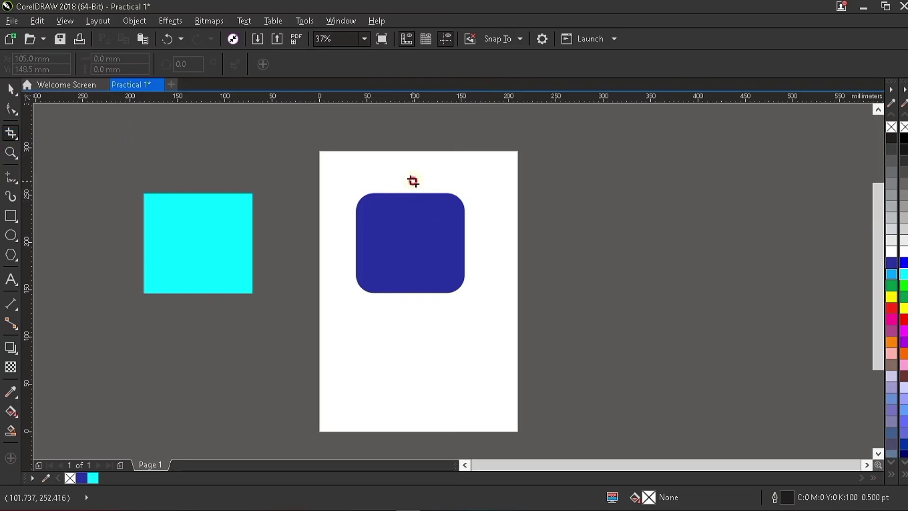
{"action": "left_click_drag", "start_coordinate": [413, 181], "coordinate": [487, 309]}
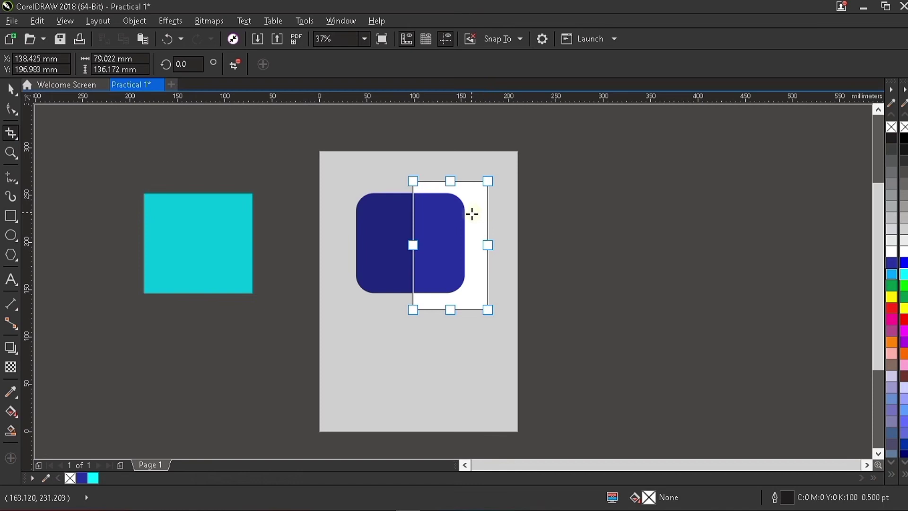
{"action": "double_click", "coordinate": [464, 229]}
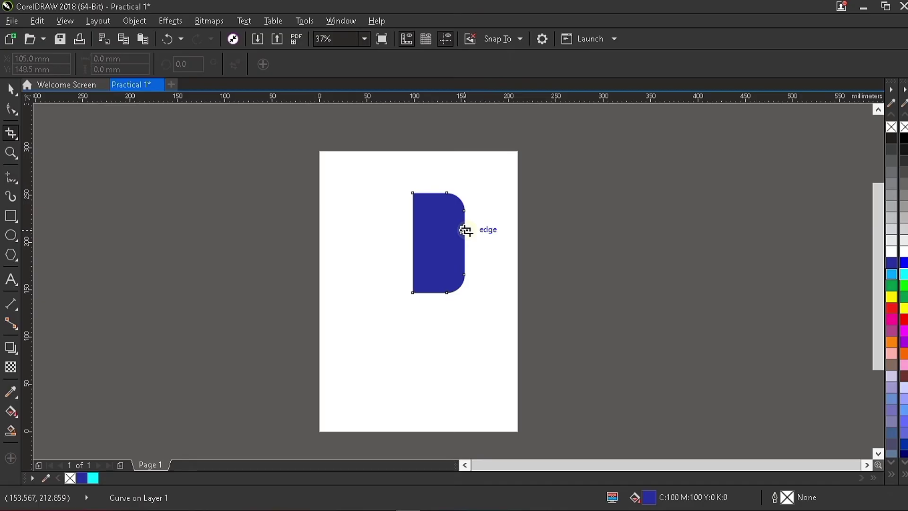
{"action": "key", "text": "ctrl+z"}
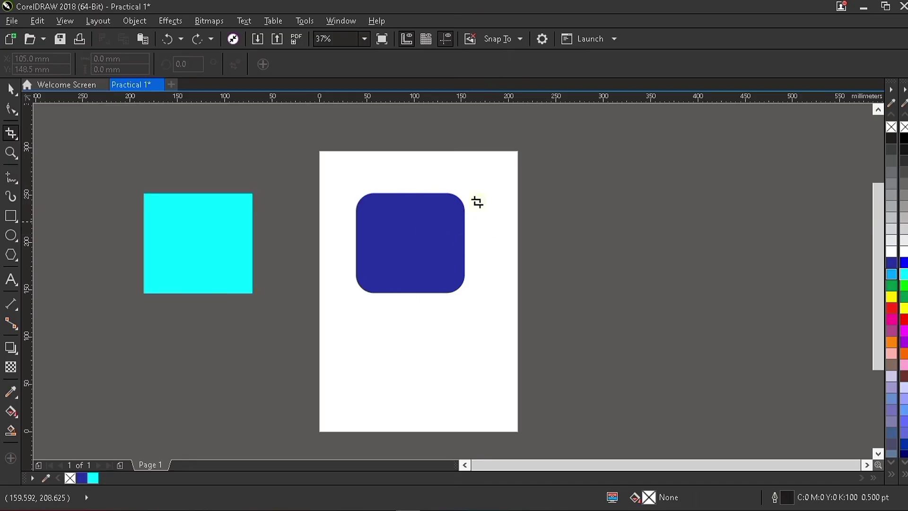
Crop again from about X 93, Y 263 mm down past the blue rectangle's lower-right corner, and undo the crop.
{"action": "left_click_drag", "start_coordinate": [408, 183], "coordinate": [491, 315]}
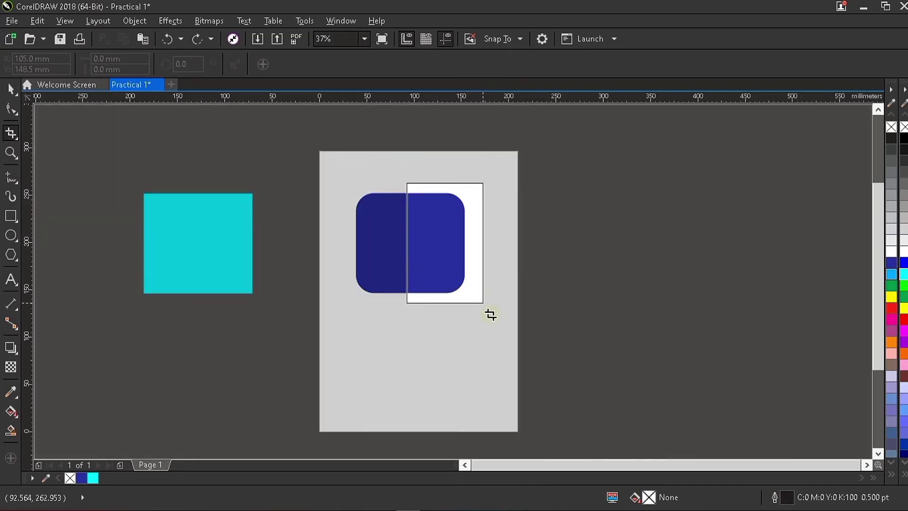
{"action": "double_click", "coordinate": [460, 270]}
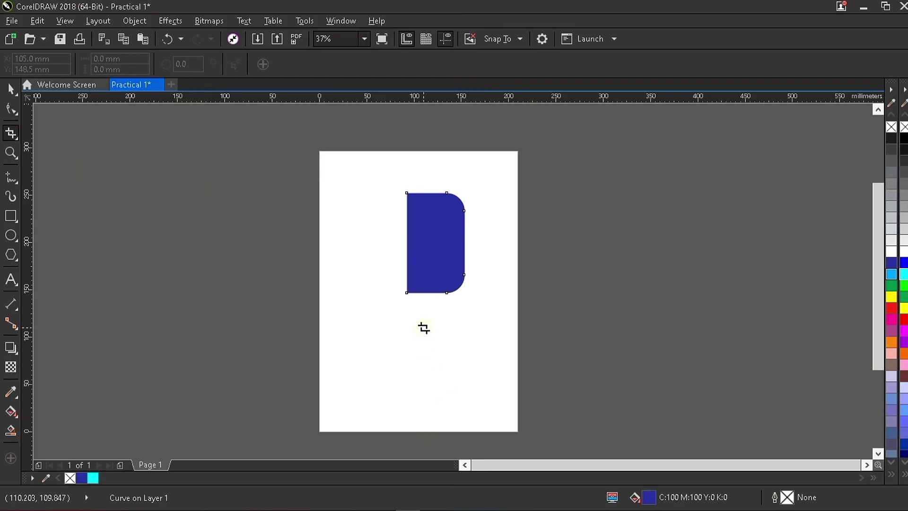
{"action": "key", "text": "ctrl+z"}
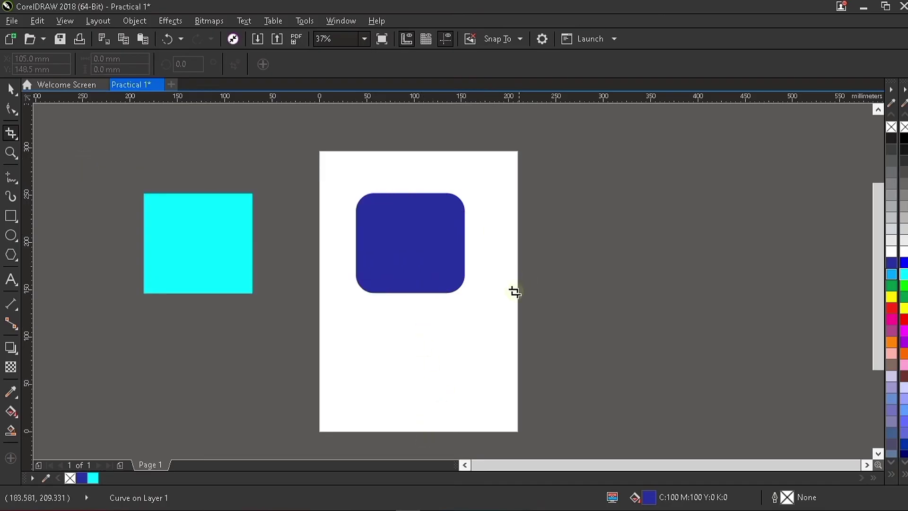
Select the rounded blue rectangle and magnify the view on it to 150% with the Zoom tool.
{"action": "key", "text": "space"}
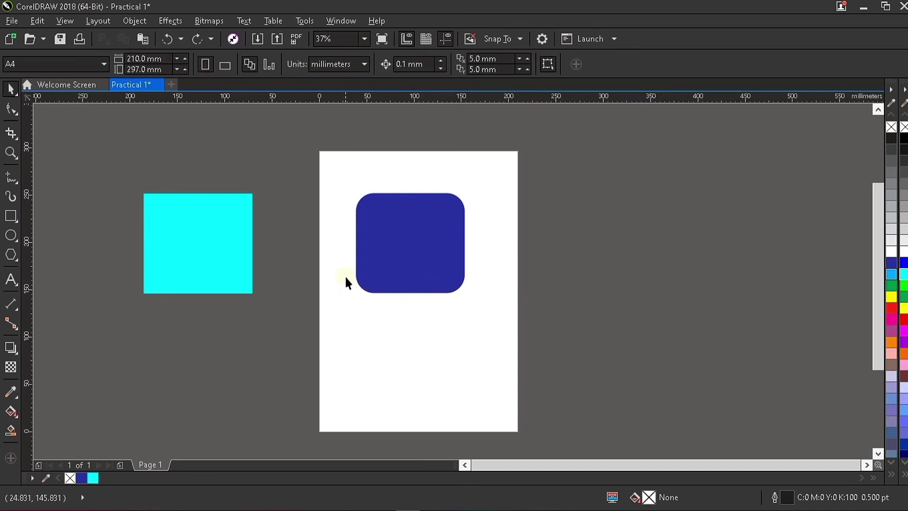
{"action": "left_click", "coordinate": [407, 233]}
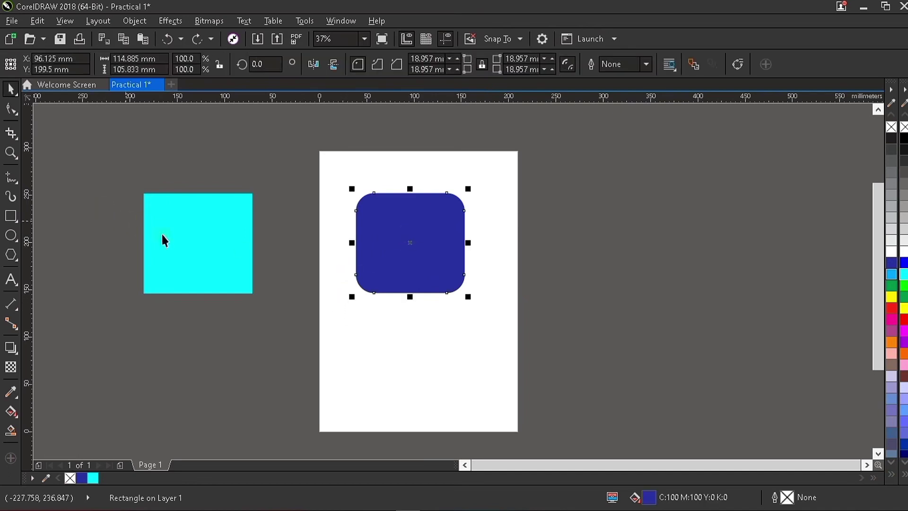
{"action": "left_click", "coordinate": [17, 139]}
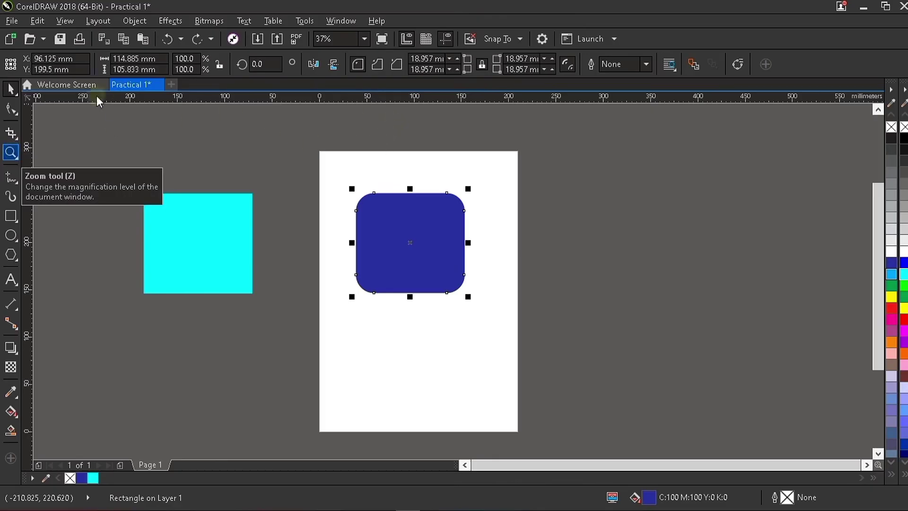
{"action": "left_click", "coordinate": [15, 155]}
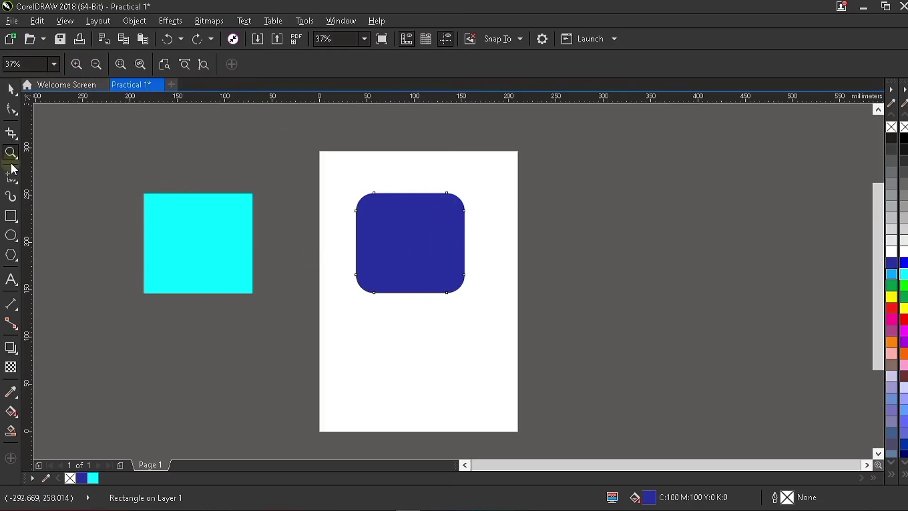
{"action": "left_click", "coordinate": [423, 244]}
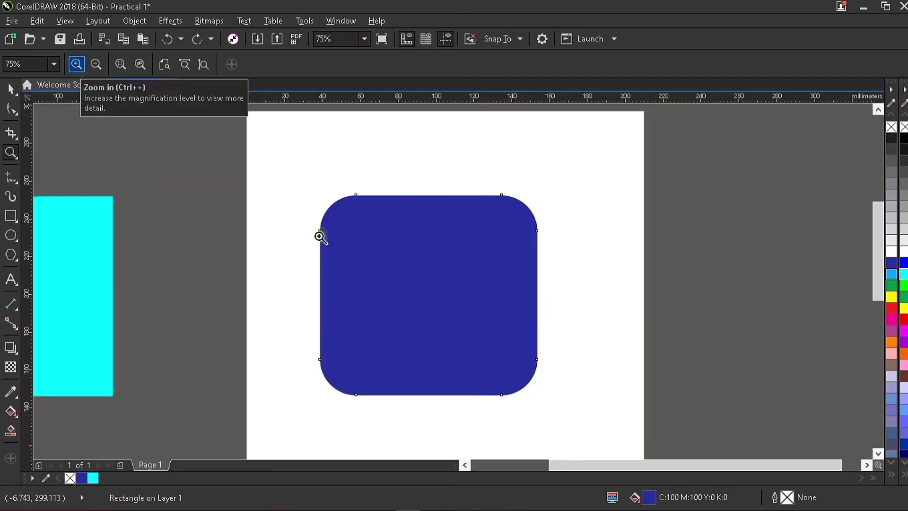
{"action": "left_click", "coordinate": [467, 290]}
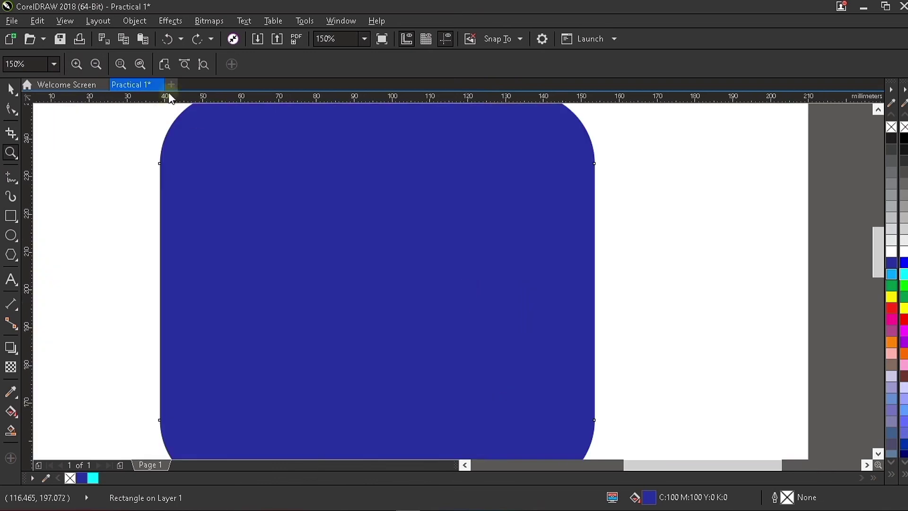
Zoom out from the blue rectangle, magnify it to 150% once more, and reduce the view to 75%.
{"action": "left_click", "coordinate": [96, 65]}
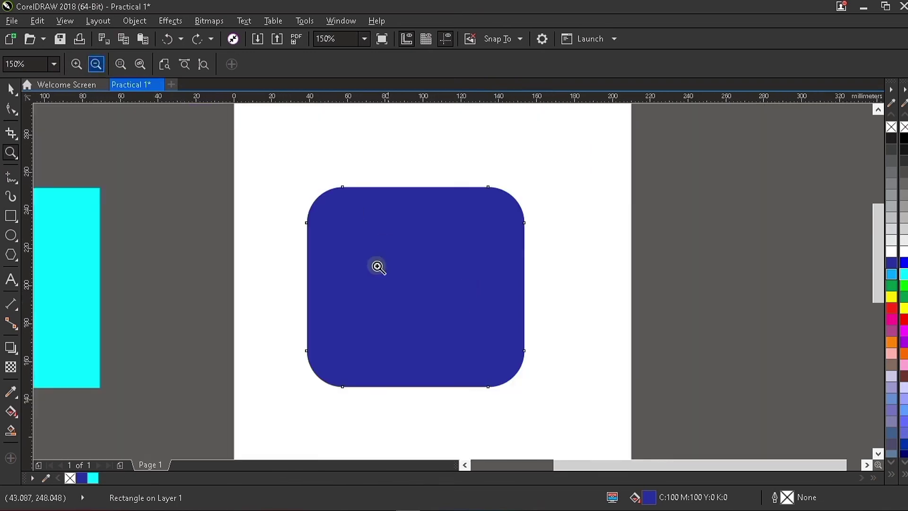
{"action": "left_click", "coordinate": [410, 268]}
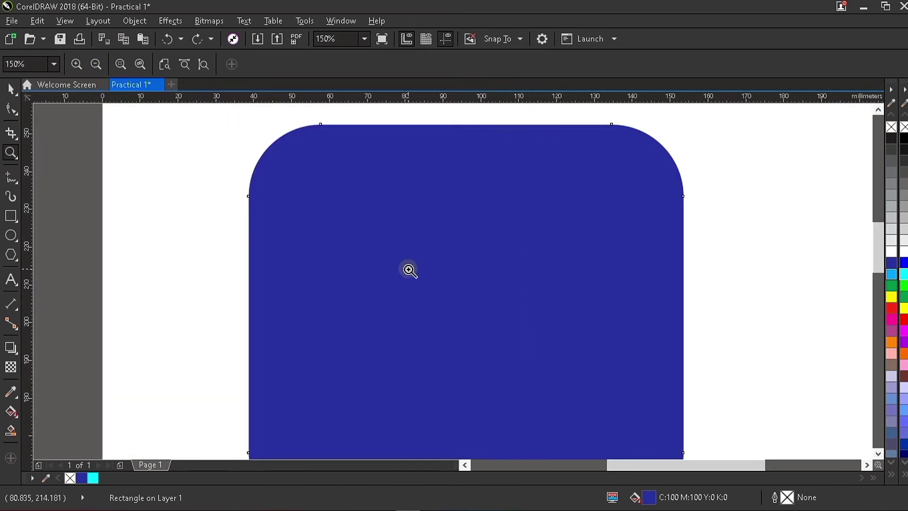
{"action": "key", "text": "alt"}
{"action": "key", "text": "alt"}
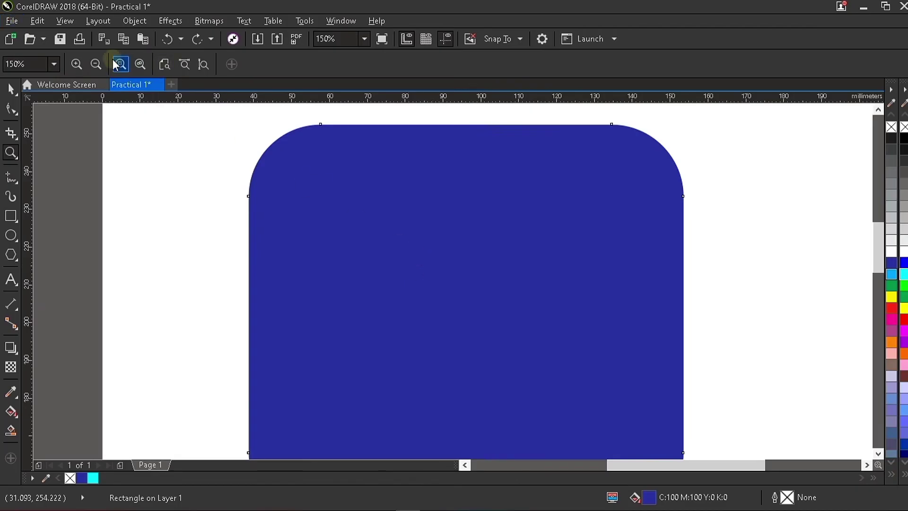
{"action": "left_click", "coordinate": [96, 65]}
{"action": "left_click", "coordinate": [393, 249]}
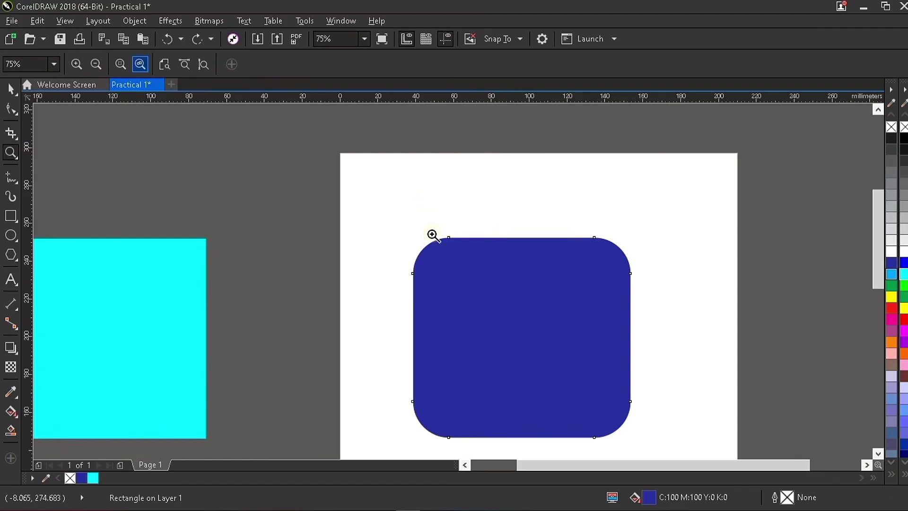
Reduce the view to 37% and move it with the Pan tool until the whole A4 page is in view.
{"action": "left_click", "coordinate": [96, 64]}
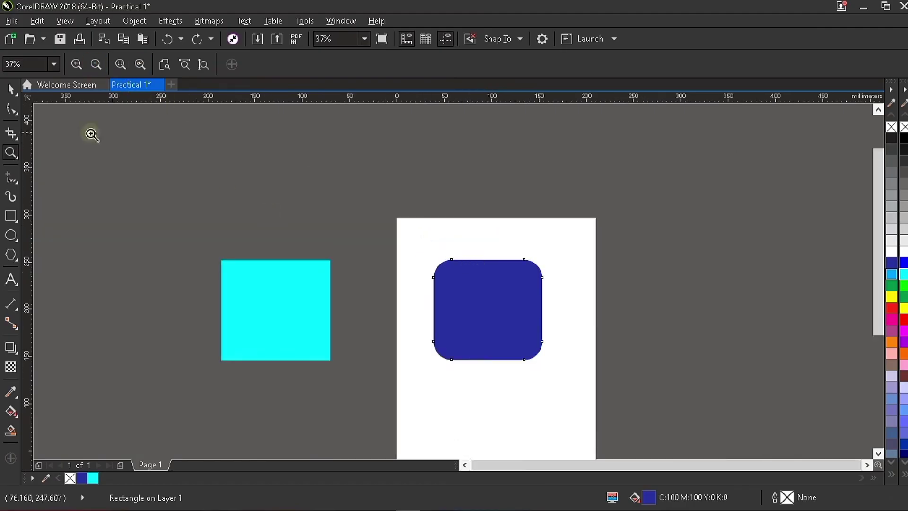
{"action": "left_click", "coordinate": [17, 158]}
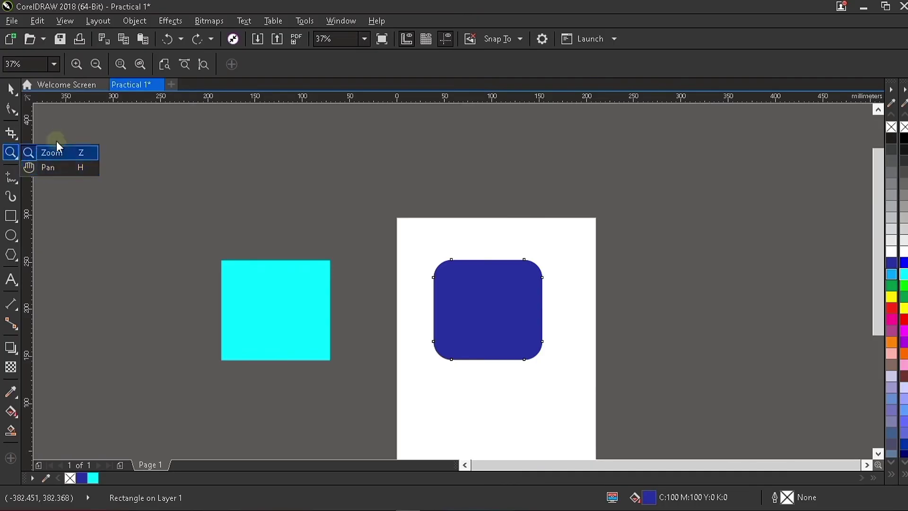
{"action": "left_click", "coordinate": [55, 170]}
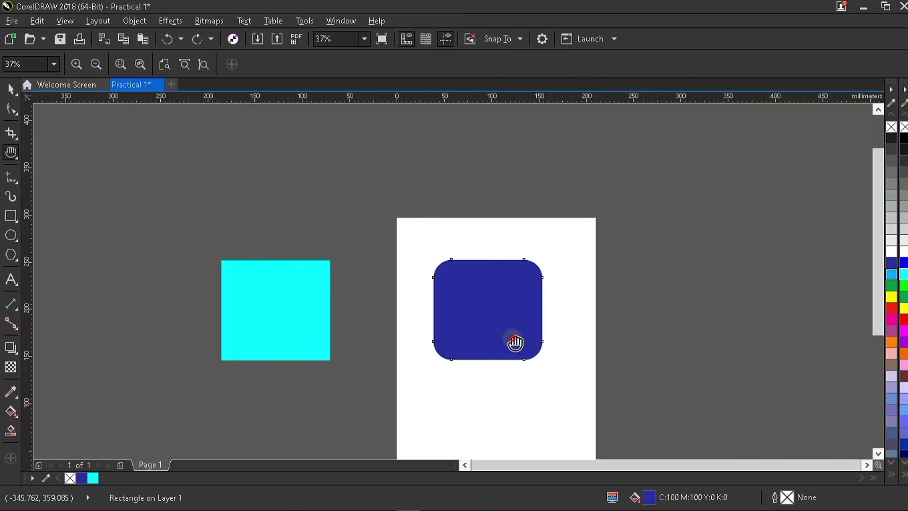
{"action": "left_click_drag", "start_coordinate": [515, 342], "coordinate": [477, 335]}
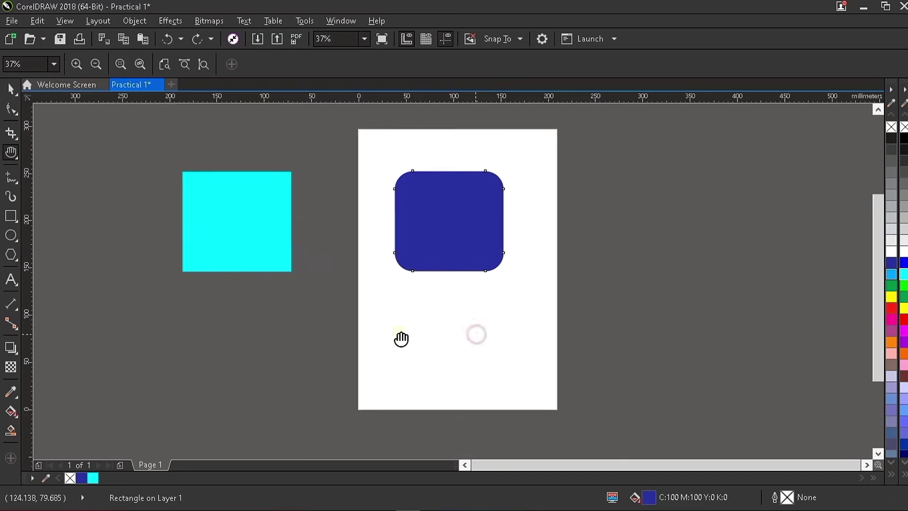
{"action": "left_click_drag", "start_coordinate": [401, 339], "coordinate": [473, 338]}
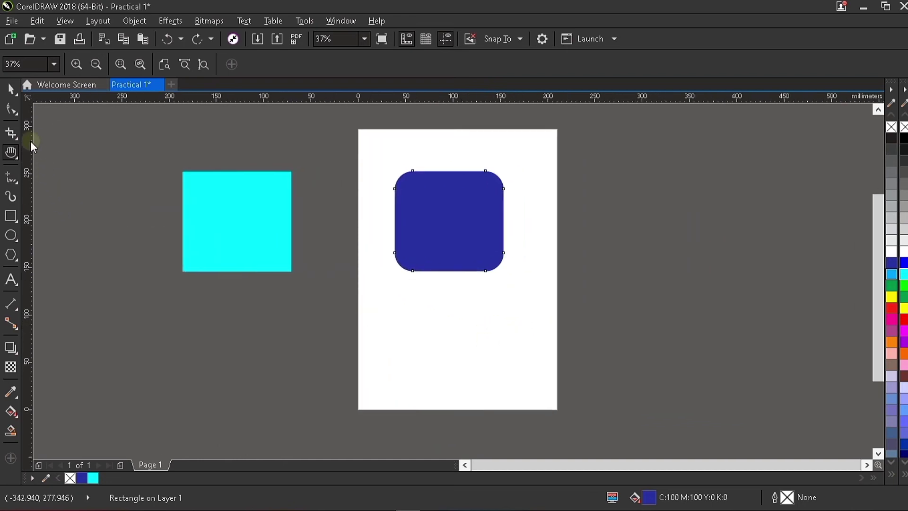
Draw two winding Freehand curves beside the page, beyond its right edge, the first about 84 × 142 mm.
{"action": "left_click", "coordinate": [19, 183]}
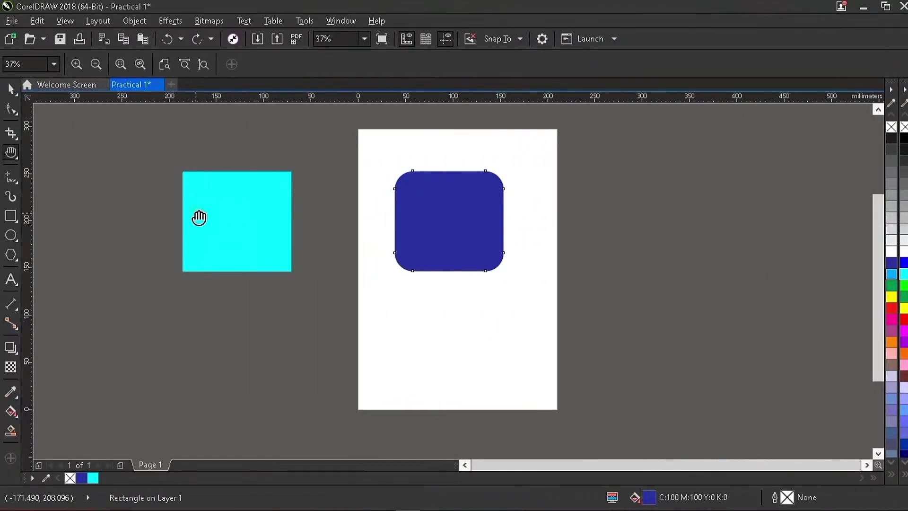
{"action": "left_click", "coordinate": [18, 182]}
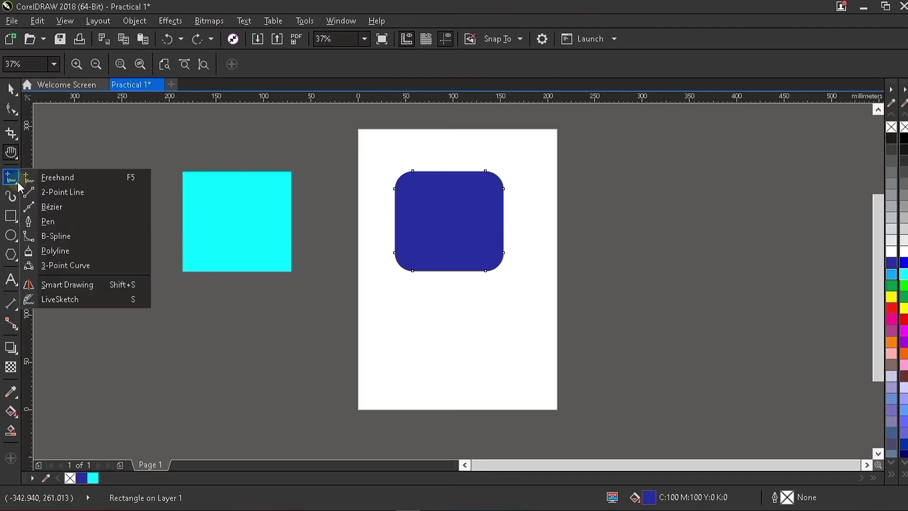
{"action": "left_click", "coordinate": [63, 179]}
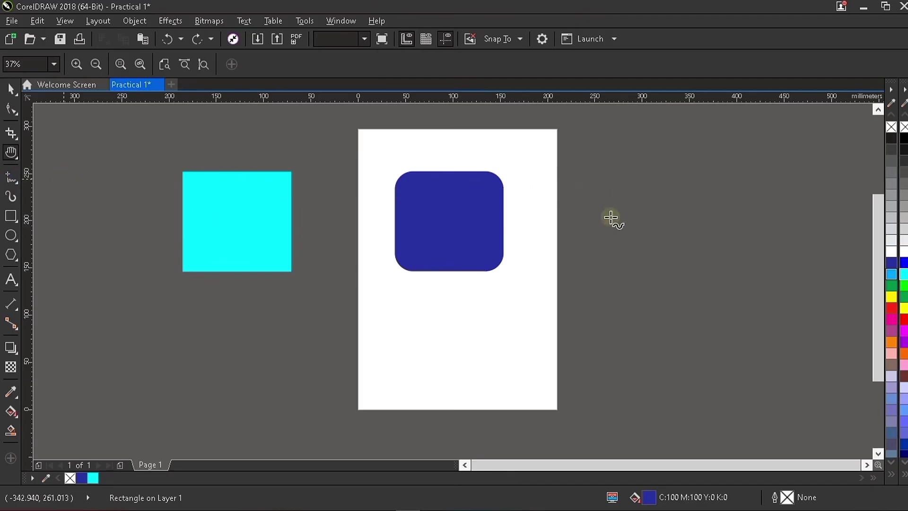
{"action": "mouse_move", "coordinate": [610, 217]}
{"action": "left_mouse_down"}
{"action": "mouse_move", "coordinate": [688, 233]}
{"action": "mouse_move", "coordinate": [620, 300]}
{"action": "mouse_move", "coordinate": [624, 306]}
{"action": "left_mouse_up"}
{"action": "left_click_drag", "start_coordinate": [680, 318], "coordinate": [689, 294]}
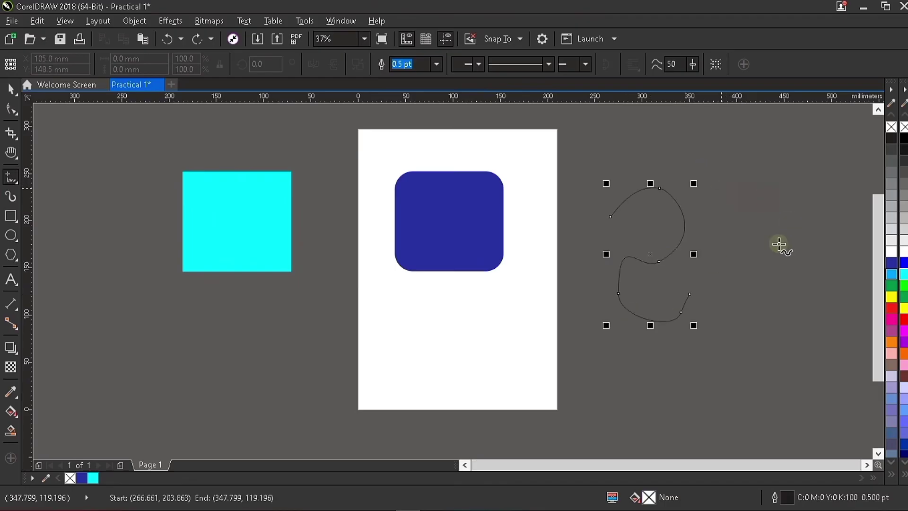
{"action": "mouse_move", "coordinate": [721, 189]}
{"action": "left_mouse_down"}
{"action": "mouse_move", "coordinate": [714, 264]}
{"action": "mouse_move", "coordinate": [739, 317]}
{"action": "mouse_move", "coordinate": [794, 302]}
{"action": "left_mouse_up"}
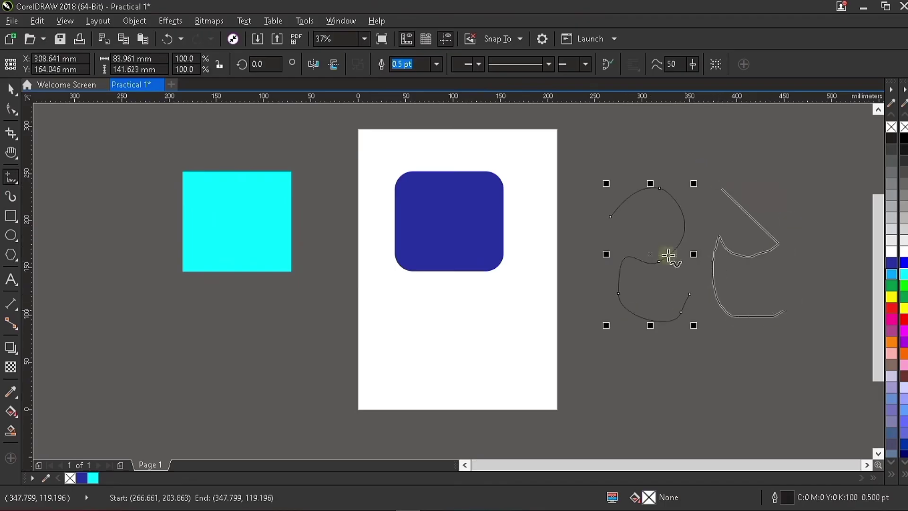
Draw three near-horizontal Freehand lines about 180 to 205 mm wide below the blue rectangle and one about 270 mm wide above it.
{"action": "left_click", "coordinate": [374, 351]}
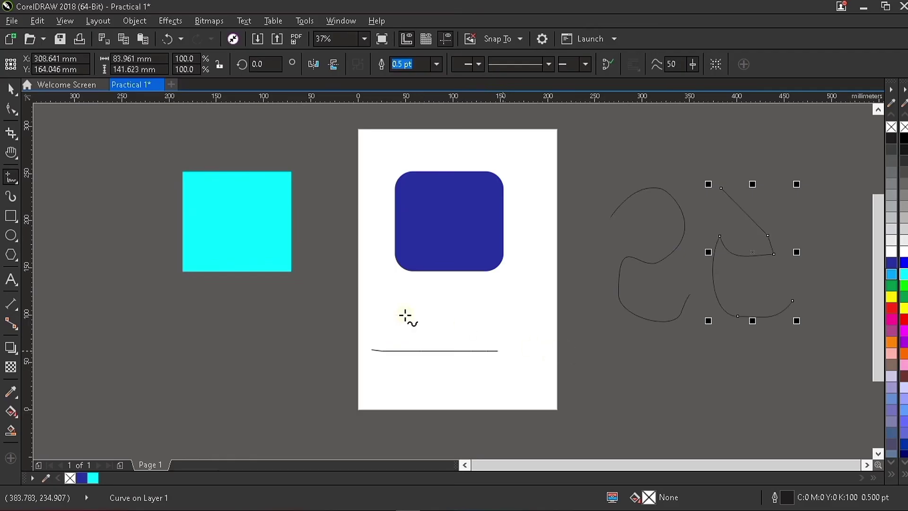
{"action": "left_click", "coordinate": [566, 350]}
{"action": "left_click", "coordinate": [399, 315]}
{"action": "left_click", "coordinate": [592, 318]}
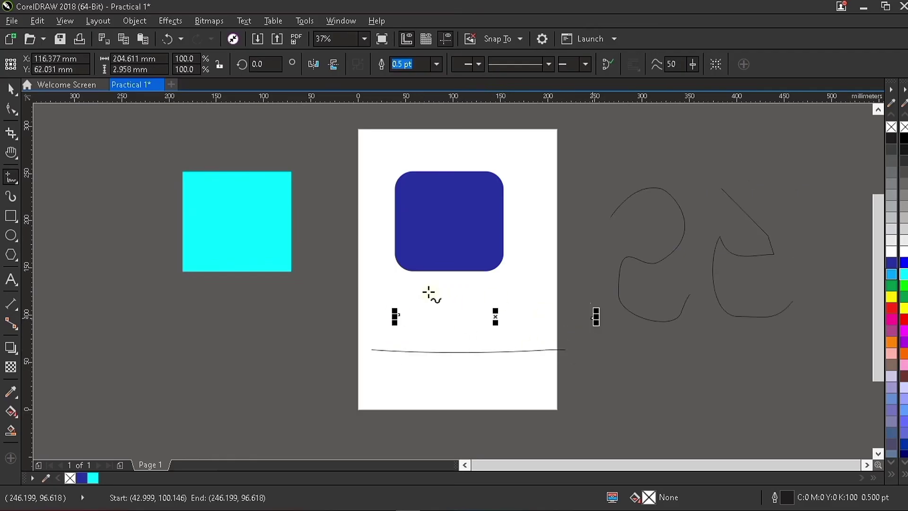
{"action": "left_click", "coordinate": [584, 291]}
{"action": "left_click", "coordinate": [373, 145]}
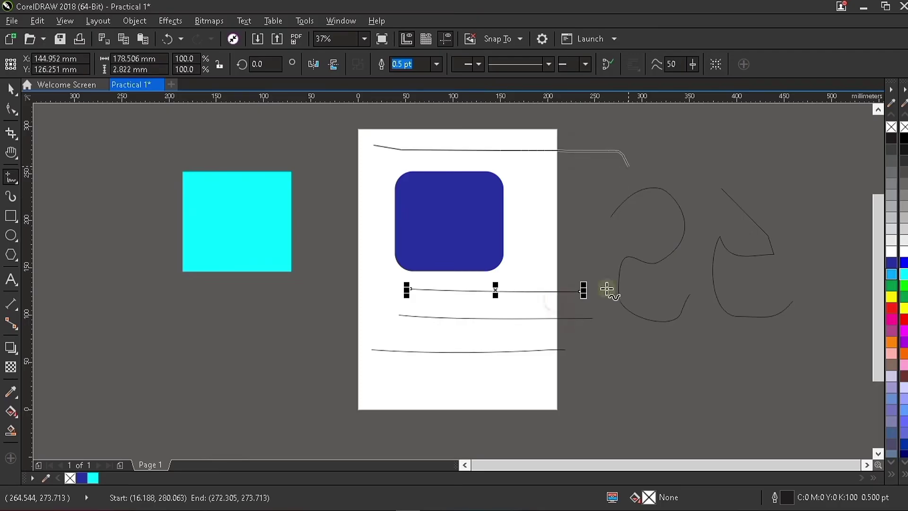
Draw slanted Freehand curves on both sides of the page, including one about 17 × 65 mm between the cyan and blue rectangles.
{"action": "left_click_drag", "start_coordinate": [258, 382], "coordinate": [354, 300]}
{"action": "left_click_drag", "start_coordinate": [328, 178], "coordinate": [345, 238]}
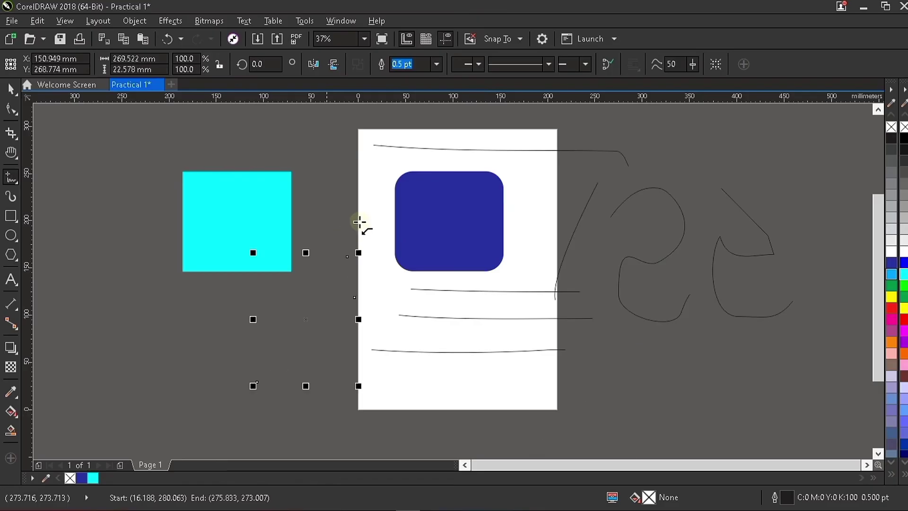
{"action": "mouse_move", "coordinate": [632, 251]}
{"action": "left_mouse_down"}
{"action": "mouse_move", "coordinate": [639, 273]}
{"action": "mouse_move", "coordinate": [631, 290]}
{"action": "mouse_move", "coordinate": [628, 282]}
{"action": "left_mouse_up"}
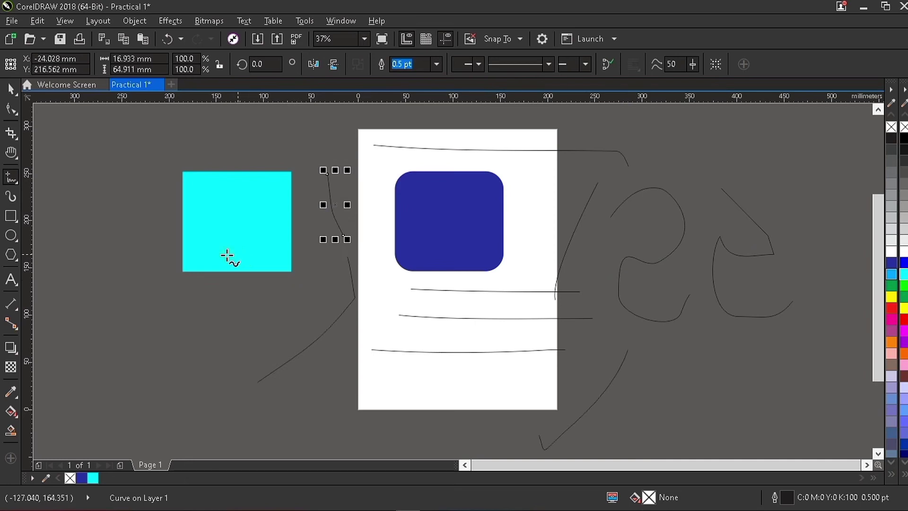
Draw straight 2-Point Lines around the cyan rectangle, extending the one from its lower-left corner into an angled line about 62 × 138 mm.
{"action": "left_click", "coordinate": [16, 183]}
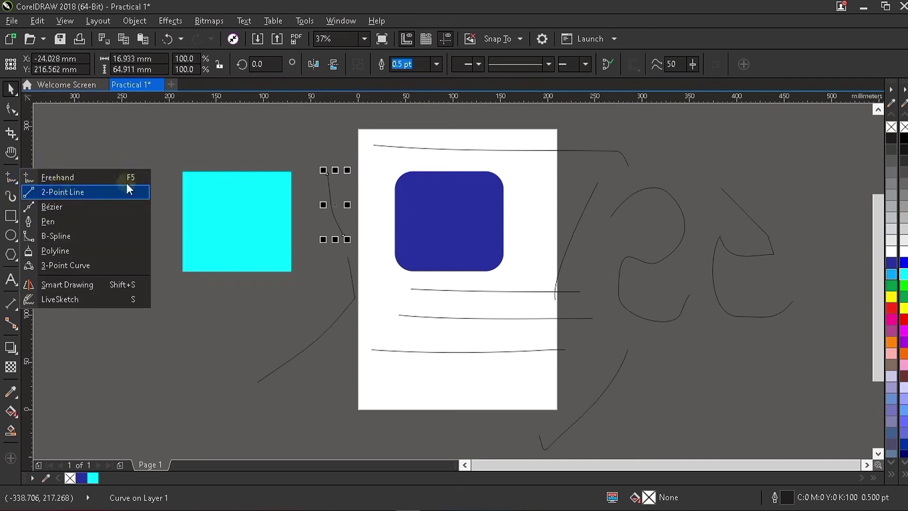
{"action": "left_click", "coordinate": [66, 191]}
{"action": "left_click_drag", "start_coordinate": [162, 145], "coordinate": [70, 208]}
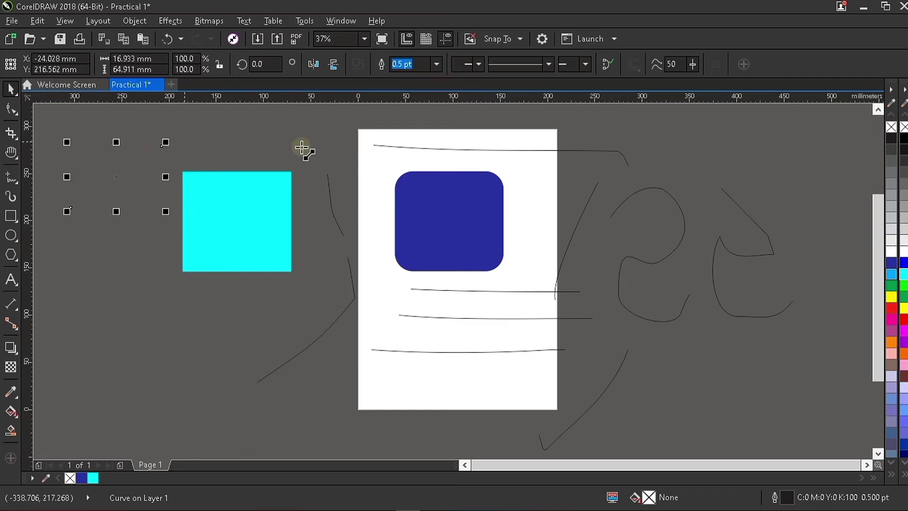
{"action": "mouse_move", "coordinate": [298, 279]}
{"action": "left_mouse_down"}
{"action": "mouse_move", "coordinate": [205, 361]}
{"action": "mouse_move", "coordinate": [134, 302]}
{"action": "mouse_move", "coordinate": [167, 240]}
{"action": "left_mouse_up"}
{"action": "left_click_drag", "start_coordinate": [182, 271], "coordinate": [241, 366]}
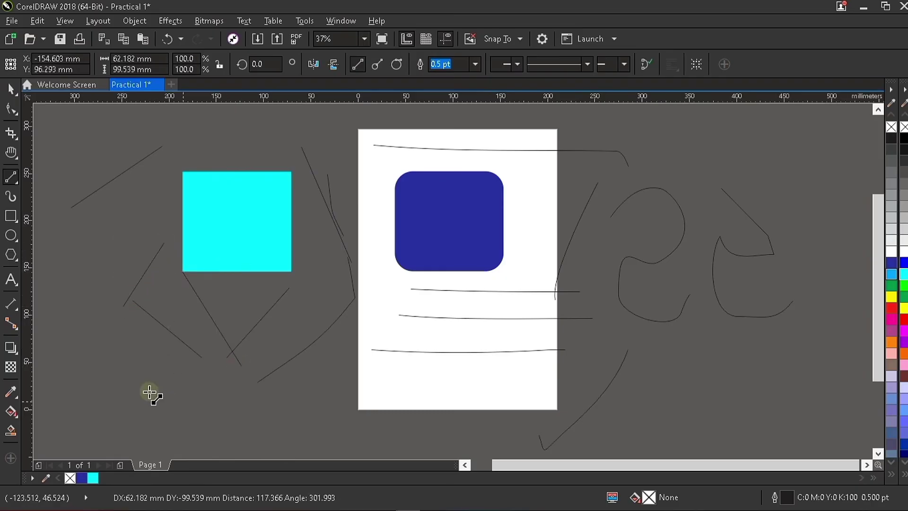
{"action": "left_click_drag", "start_coordinate": [182, 402], "coordinate": [242, 366]}
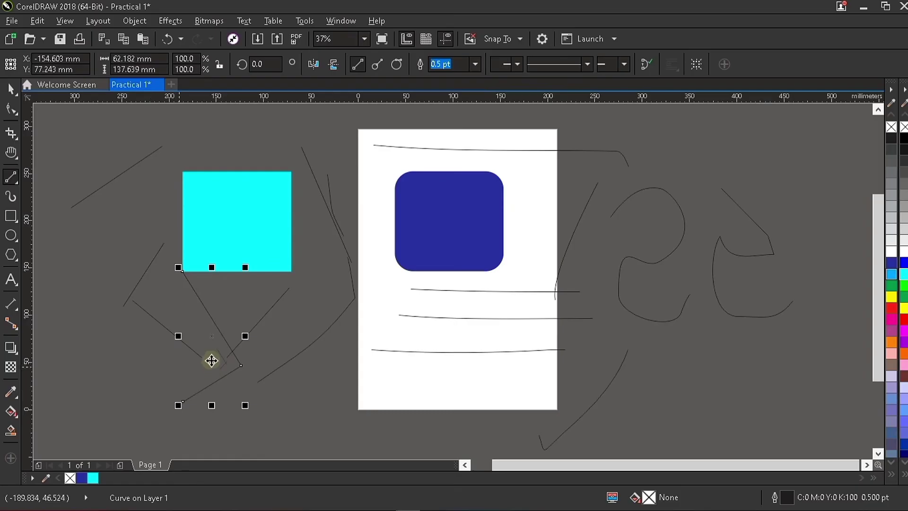
Delete all objects on and around the page, including both rectangles and every drawn line.
{"action": "key", "text": "ctrl+a"}
{"action": "key", "text": "Delete"}
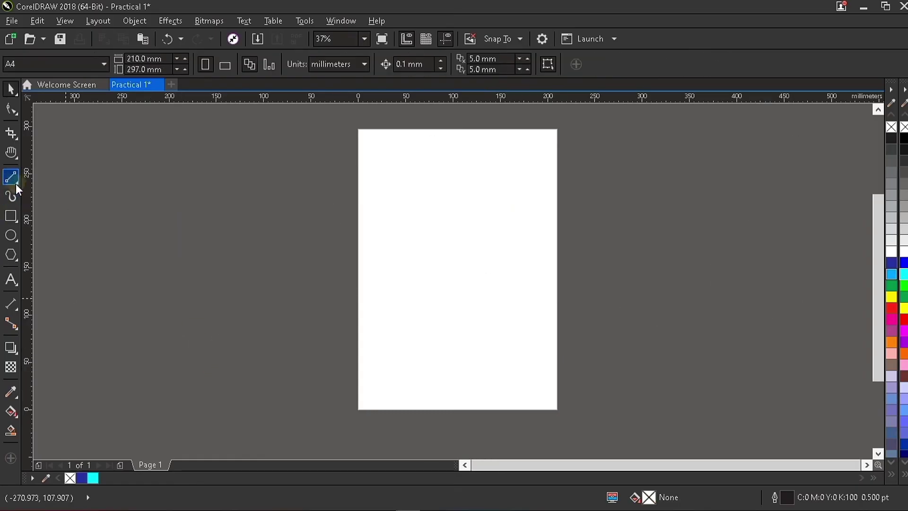
Draw a horizontal Bézier line across the middle of the page at about Y 147 mm, ending at about X 187 mm.
{"action": "left_click", "coordinate": [18, 184]}
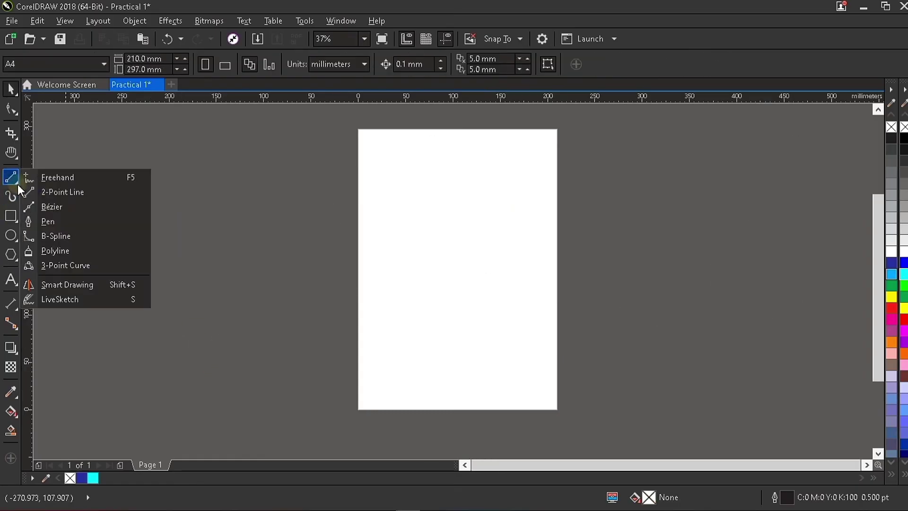
{"action": "left_click", "coordinate": [62, 208]}
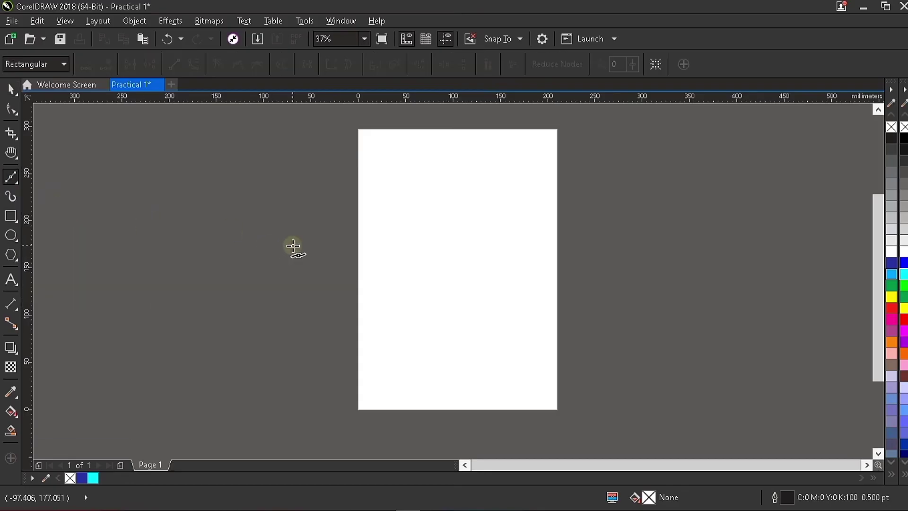
{"action": "left_click_drag", "start_coordinate": [390, 271], "coordinate": [615, 280]}
{"action": "left_click_drag", "start_coordinate": [689, 278], "coordinate": [718, 268]}
{"action": "left_click_drag", "start_coordinate": [496, 277], "coordinate": [538, 273]}
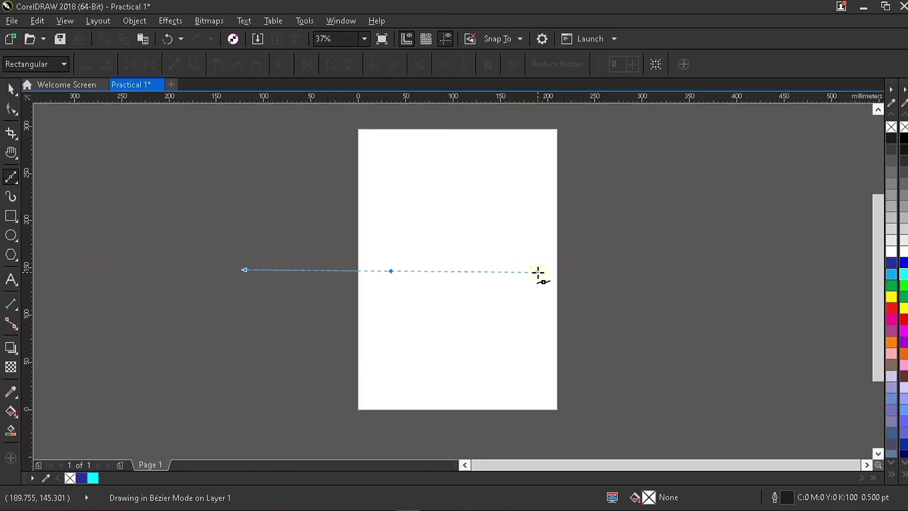
{"action": "left_click_drag", "start_coordinate": [539, 272], "coordinate": [536, 271]}
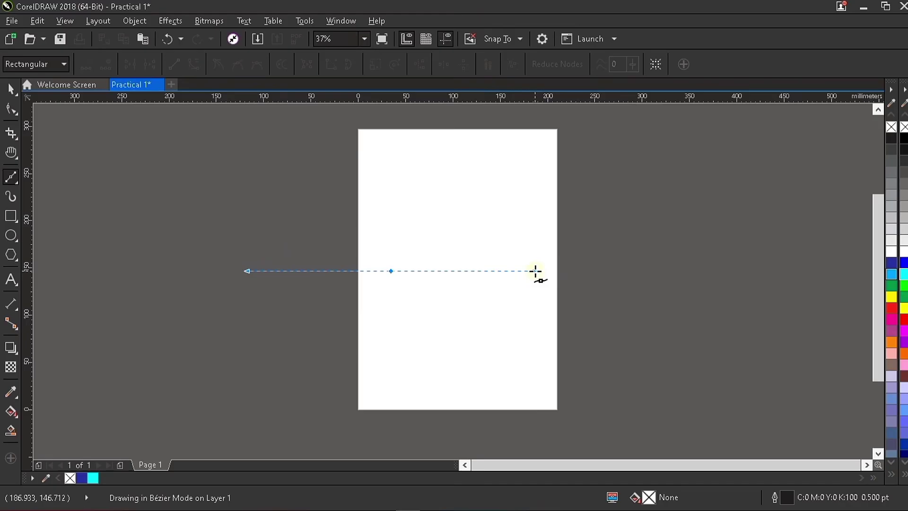
{"action": "left_click_drag", "start_coordinate": [535, 271], "coordinate": [535, 271]}
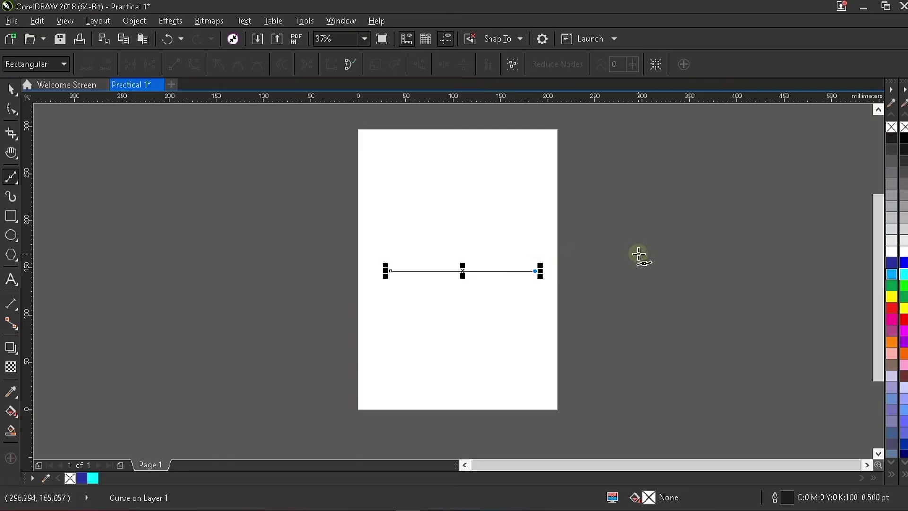
Extend the Bézier line with a curved segment bulging past the page's left edge, about 209 × 49 mm overall, and delete the curve.
{"action": "mouse_move", "coordinate": [385, 224]}
{"action": "left_mouse_down"}
{"action": "mouse_move", "coordinate": [432, 227]}
{"action": "mouse_move", "coordinate": [492, 194]}
{"action": "mouse_move", "coordinate": [505, 211]}
{"action": "mouse_move", "coordinate": [519, 168]}
{"action": "mouse_move", "coordinate": [544, 208]}
{"action": "left_mouse_up"}
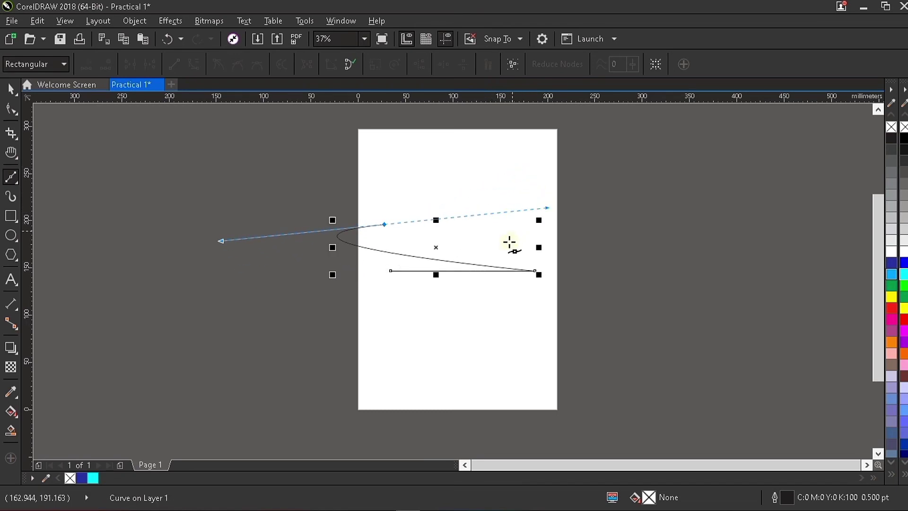
{"action": "left_click", "coordinate": [9, 89]}
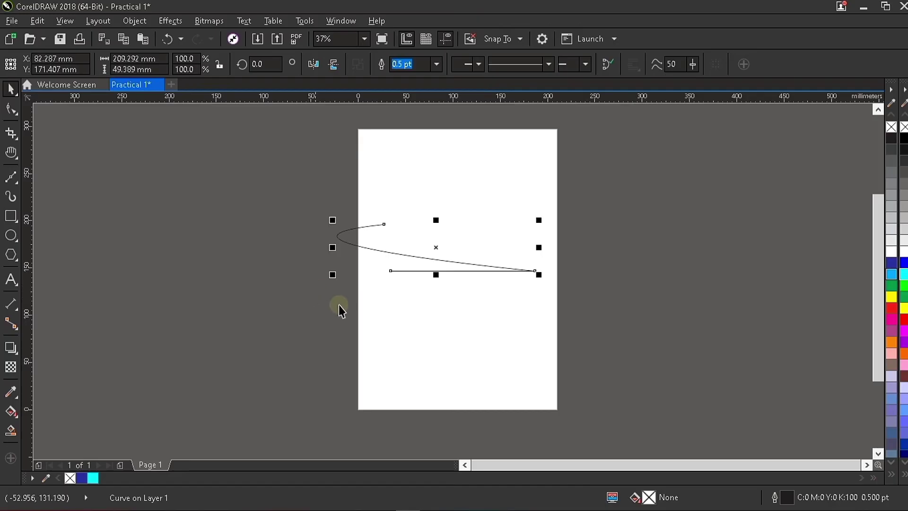
{"action": "key", "text": "Delete"}
Draw a horizontal Bézier line about 154 mm long across the page at about Y 183 mm.
{"action": "left_click", "coordinate": [11, 177]}
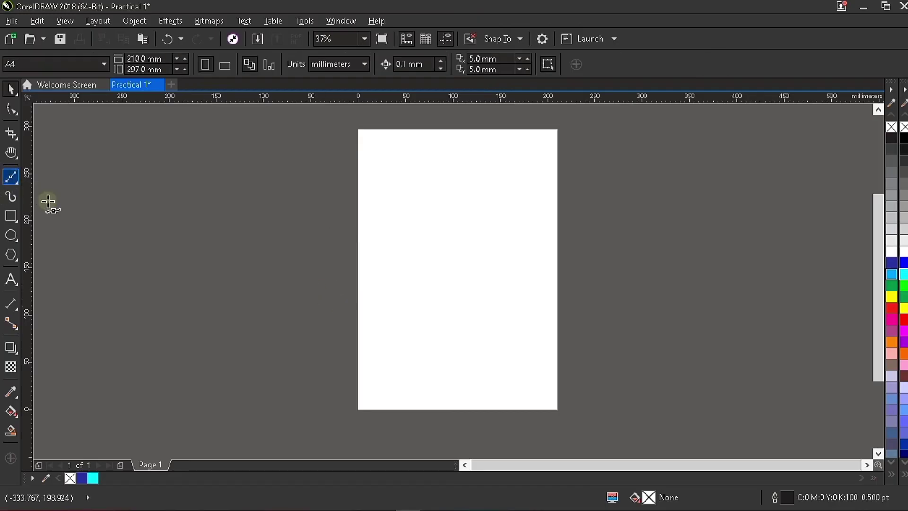
{"action": "left_click", "coordinate": [17, 181]}
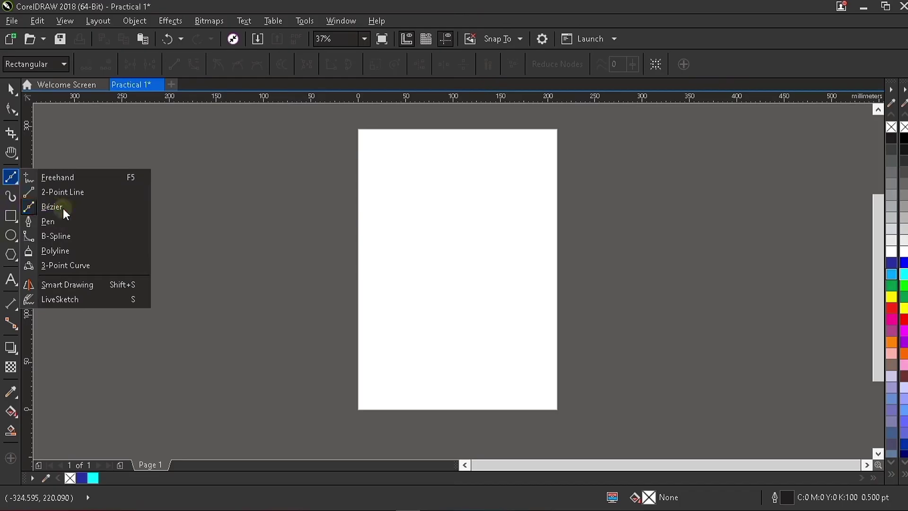
{"action": "left_click", "coordinate": [64, 208]}
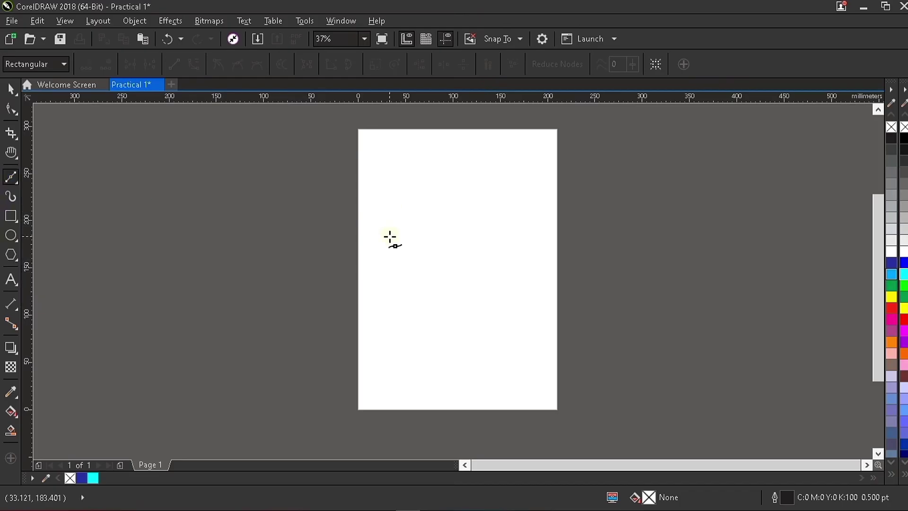
{"action": "left_click_drag", "start_coordinate": [390, 236], "coordinate": [535, 236]}
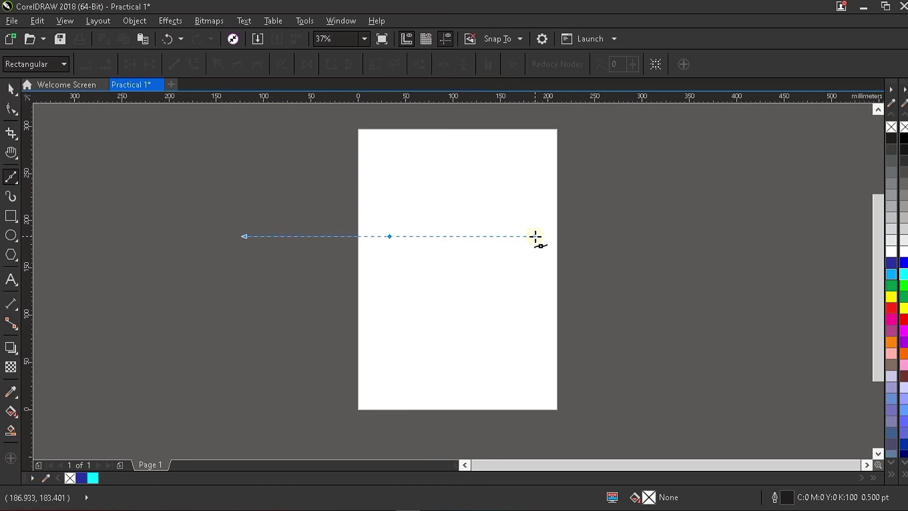
{"action": "left_click", "coordinate": [535, 237]}
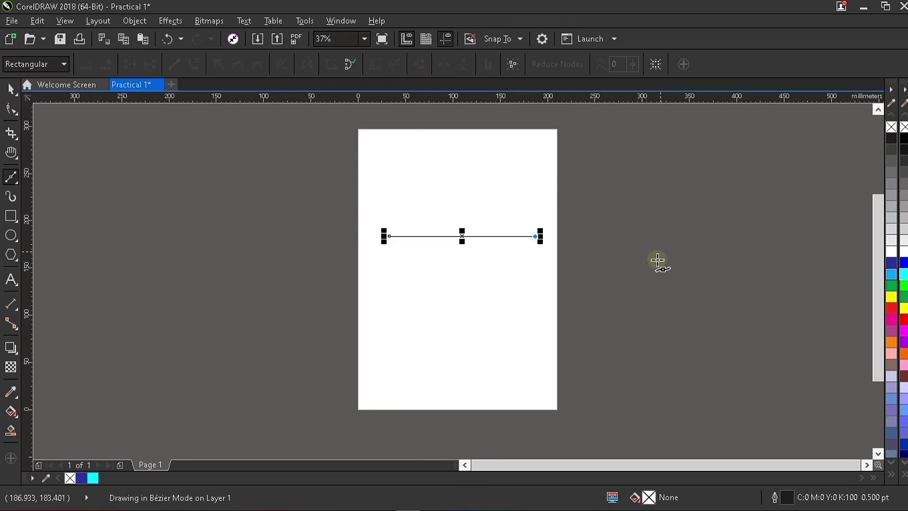
{"action": "left_click", "coordinate": [10, 89]}
{"action": "left_click", "coordinate": [10, 109]}
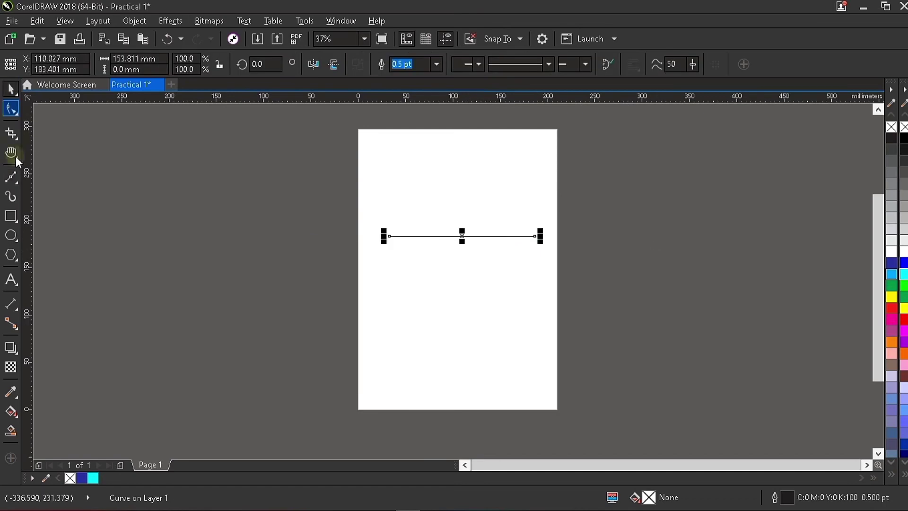
Draw a second horizontal Bézier line below the first at about Y 114 mm, ending at about X 190 mm.
{"action": "key", "text": "F5"}
{"action": "left_click_drag", "start_coordinate": [376, 302], "coordinate": [540, 302]}
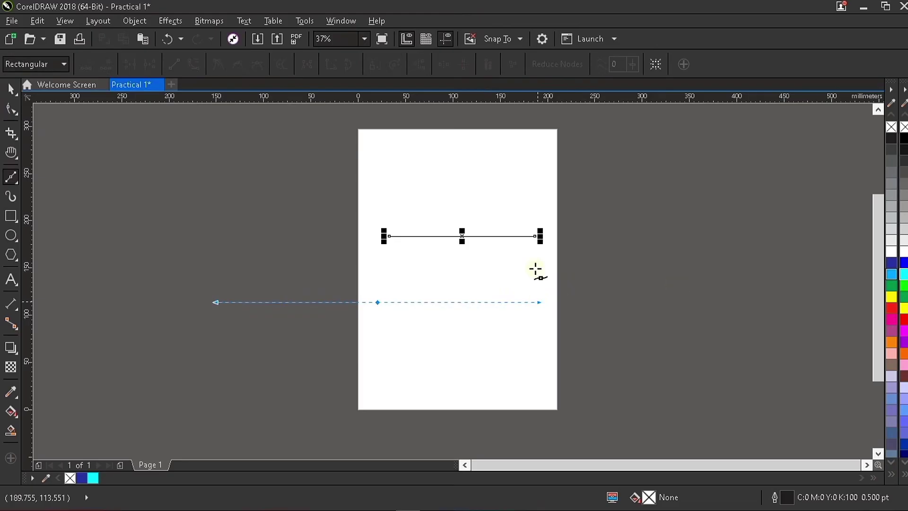
{"action": "key", "text": "space"}
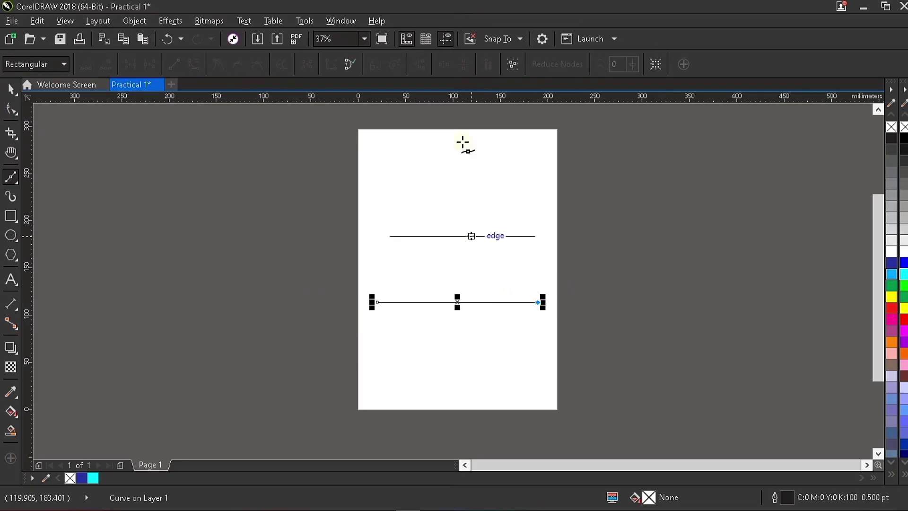
{"action": "left_click_drag", "start_coordinate": [450, 149], "coordinate": [461, 190]}
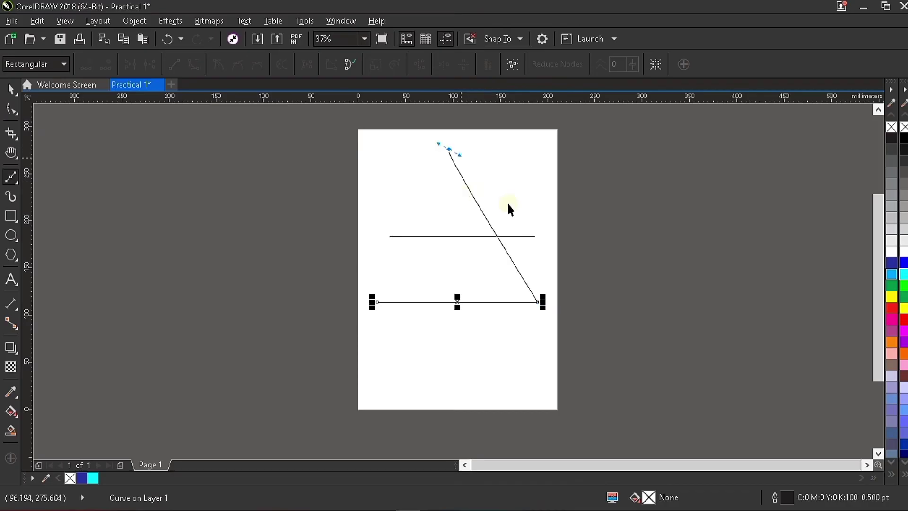
{"action": "key", "text": "ctrl+z"}
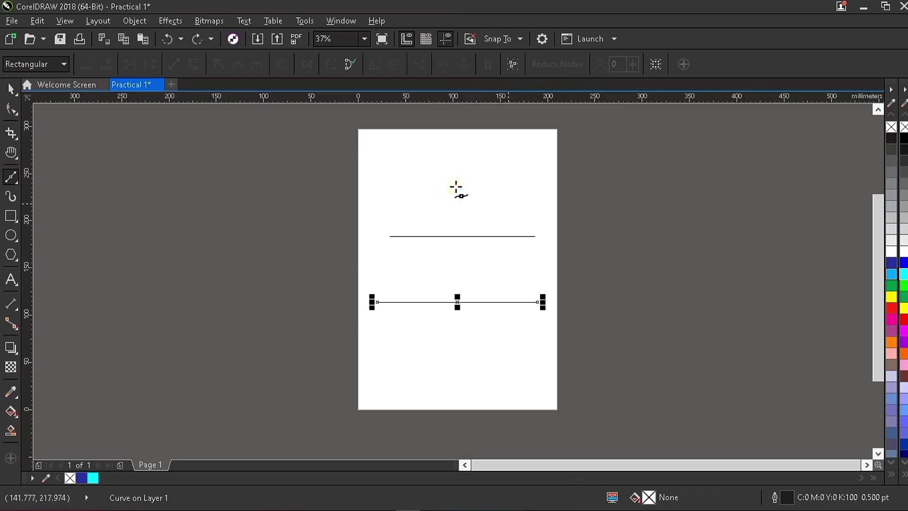
{"action": "key", "text": "Escape"}
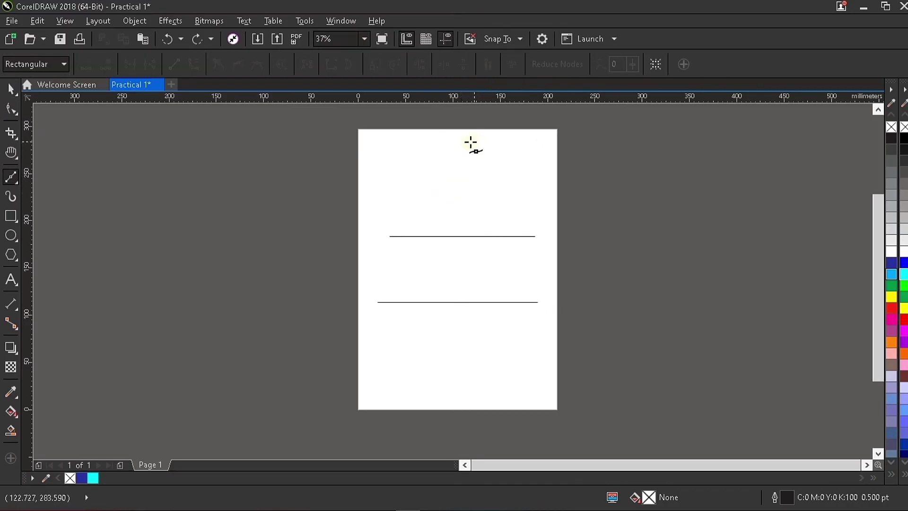
Draw a separate vertical Bézier line above the two horizontal ones, at about X 117 mm, from about Y 284 to 199 mm.
{"action": "left_click_drag", "start_coordinate": [469, 141], "coordinate": [469, 210]}
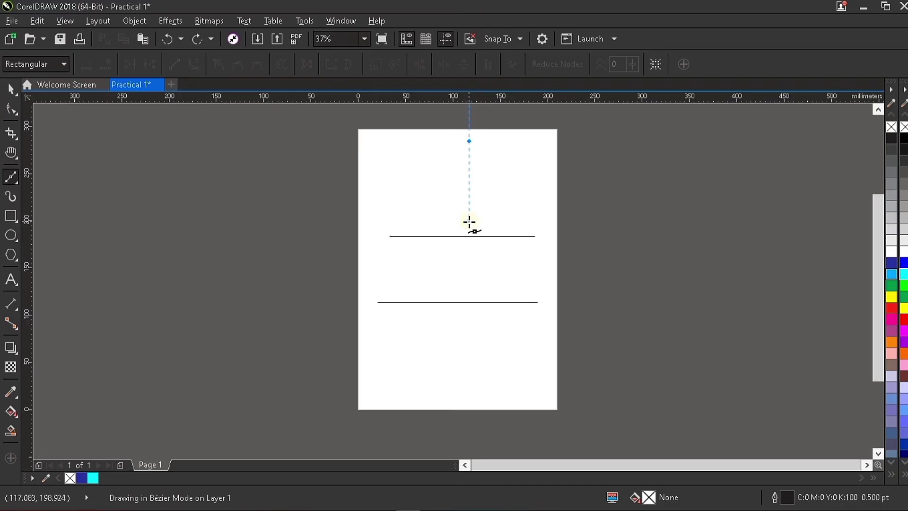
{"action": "left_click", "coordinate": [469, 222]}
{"action": "key", "text": "space"}
{"action": "key", "text": "Escape"}
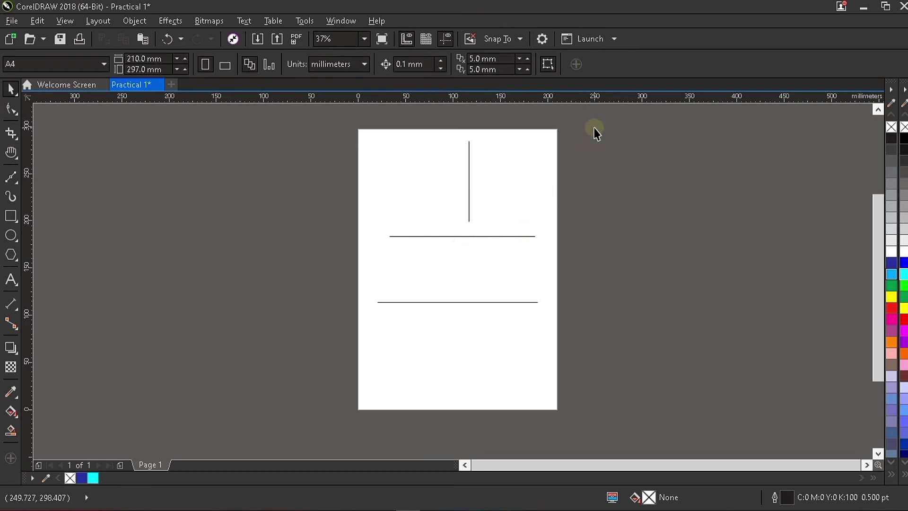
Delete the vertical line and both horizontal lines from the page together.
{"action": "left_click_drag", "start_coordinate": [595, 127], "coordinate": [325, 370]}
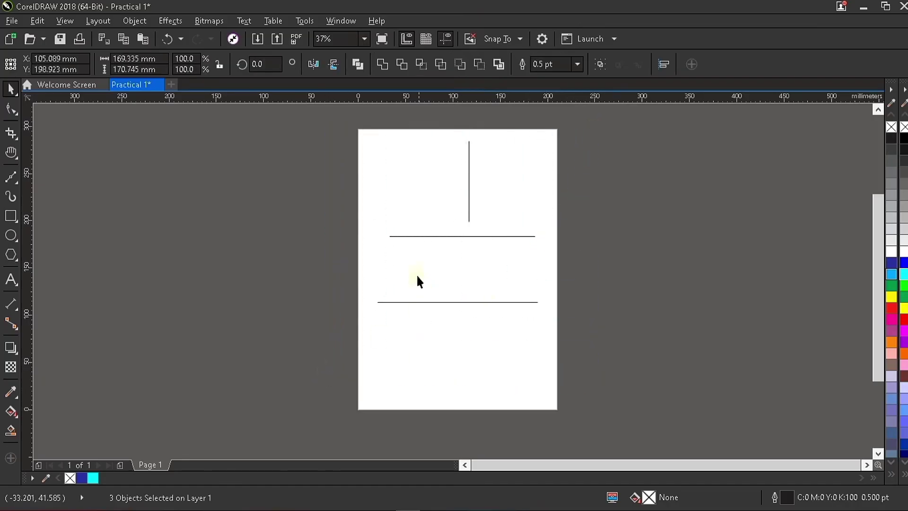
{"action": "key", "text": "Delete"}
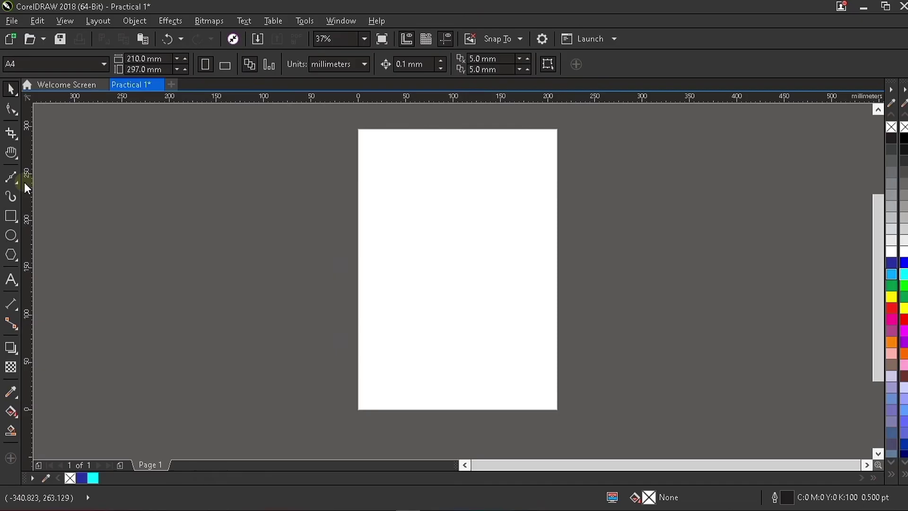
Draw a closed irregular shape of straight and curved segments with the Pen tool beside the page's left edge, about 146 × 114 mm.
{"action": "left_click", "coordinate": [13, 179]}
{"action": "left_click", "coordinate": [17, 184]}
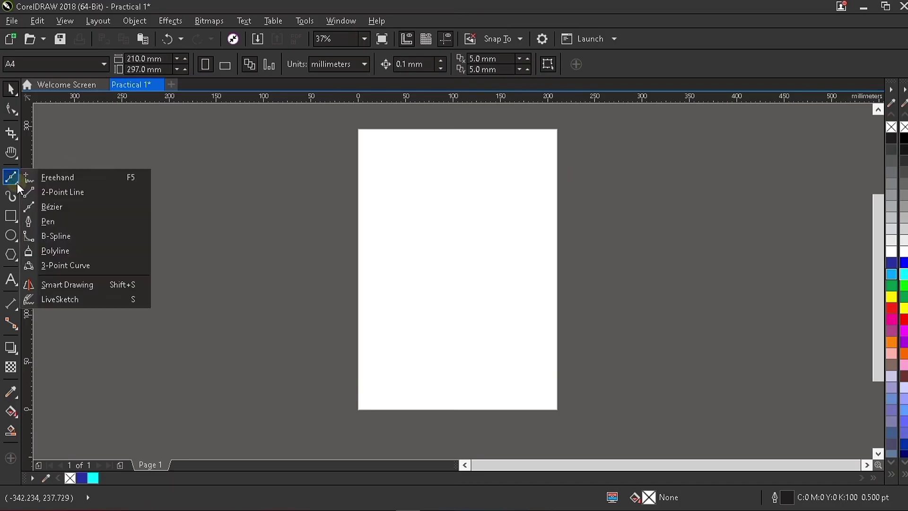
{"action": "left_click", "coordinate": [67, 223]}
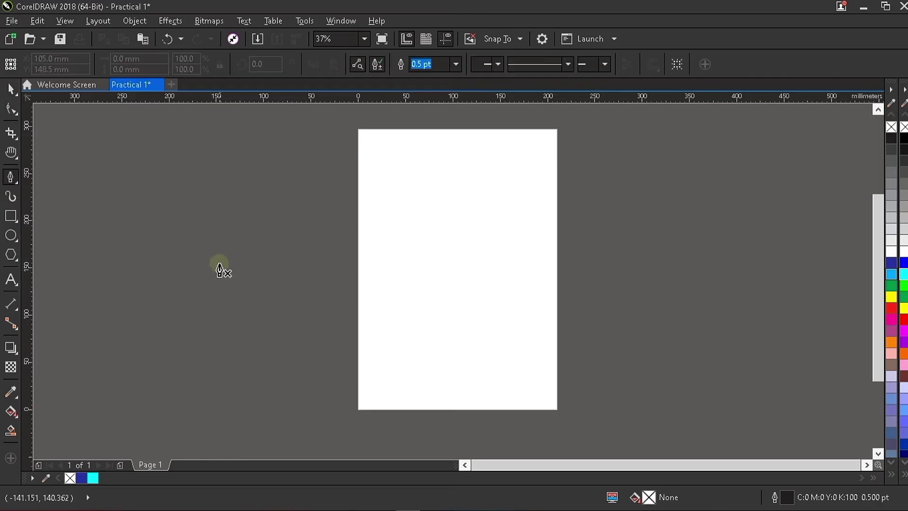
{"action": "left_click_drag", "start_coordinate": [230, 250], "coordinate": [268, 222]}
{"action": "left_click", "coordinate": [318, 194]}
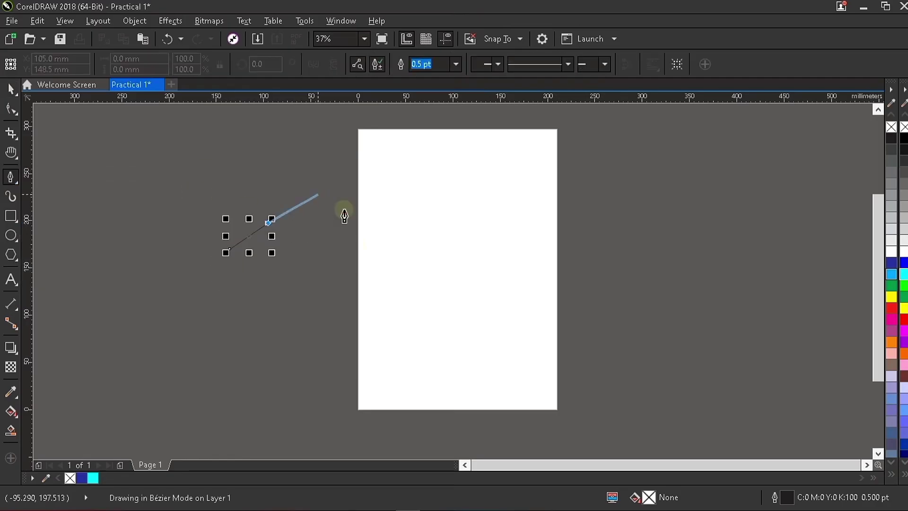
{"action": "left_click", "coordinate": [344, 210]}
{"action": "left_click_drag", "start_coordinate": [357, 246], "coordinate": [337, 283]}
{"action": "left_click", "coordinate": [280, 303]}
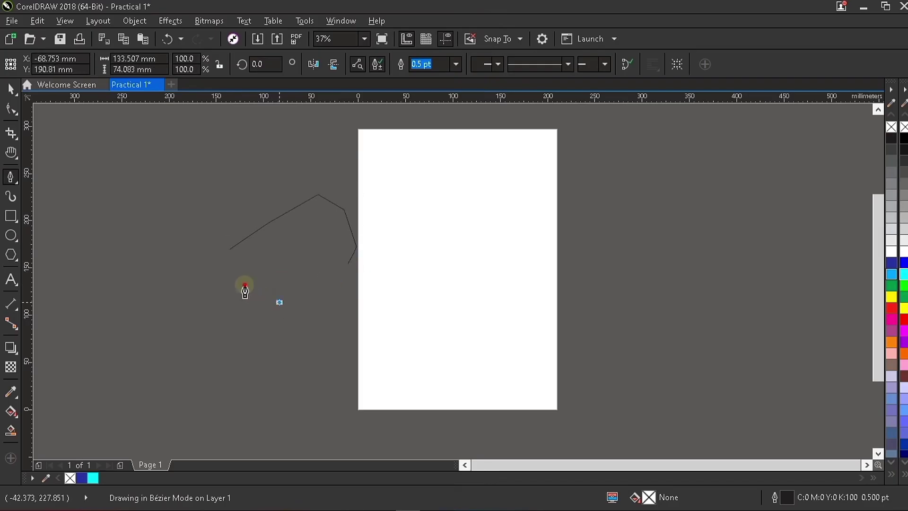
{"action": "left_click", "coordinate": [244, 285]}
{"action": "left_click", "coordinate": [218, 268]}
{"action": "left_click", "coordinate": [229, 250]}
{"action": "left_click", "coordinate": [230, 250]}
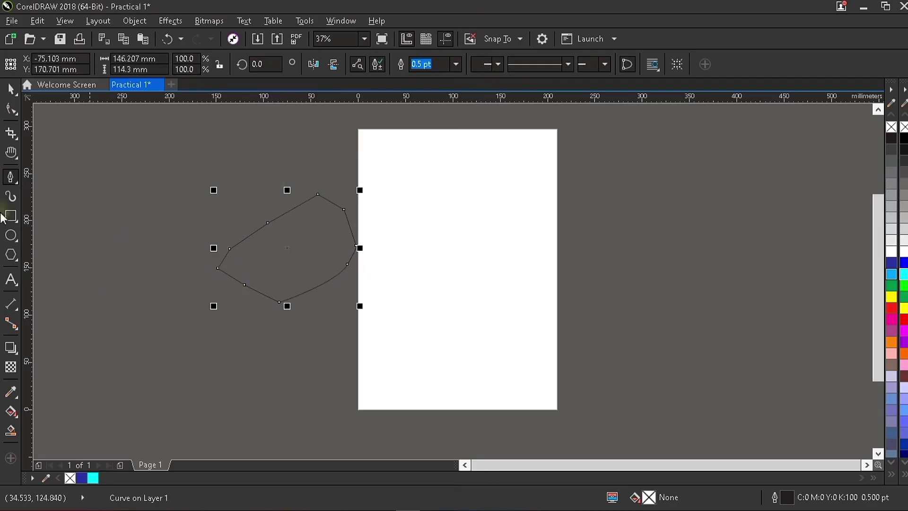
Fill the closed pen shape with blue (#0000FF) and delete it.
{"action": "key", "text": "space"}
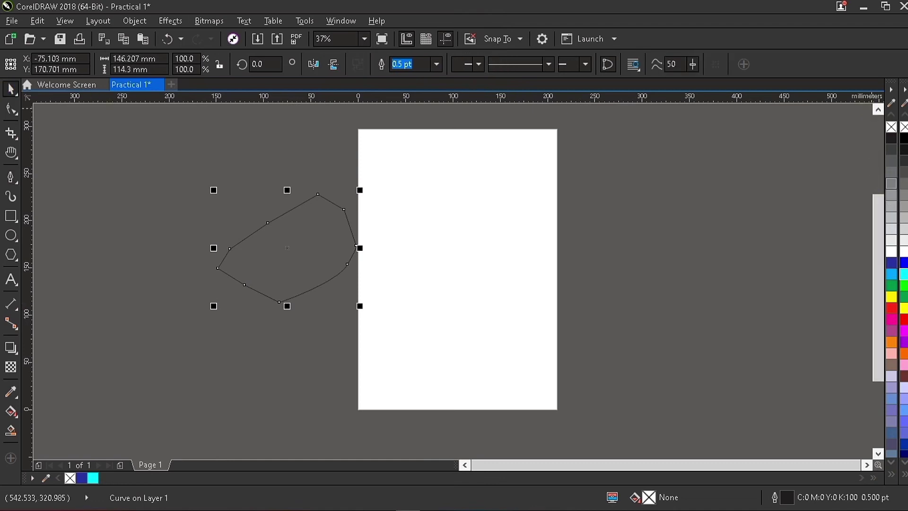
{"action": "left_click", "coordinate": [904, 263]}
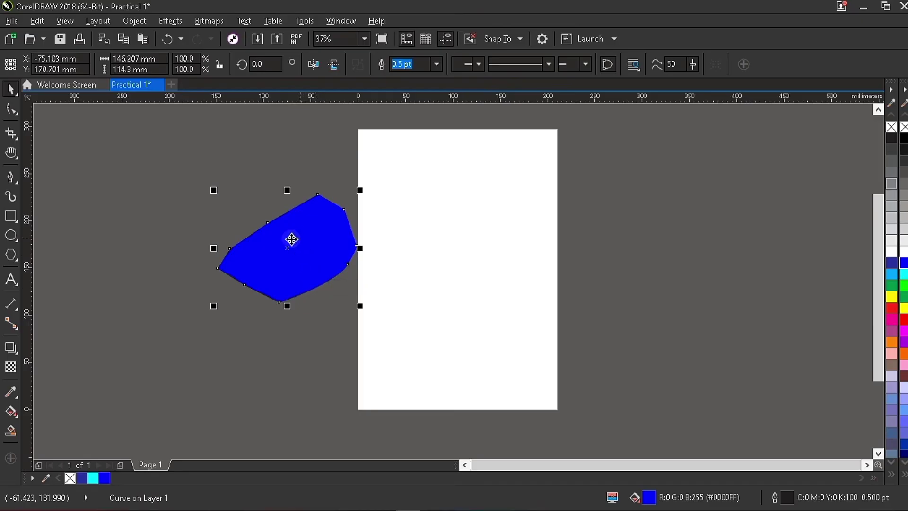
{"action": "left_click", "coordinate": [32, 195]}
{"action": "key", "text": "Delete"}
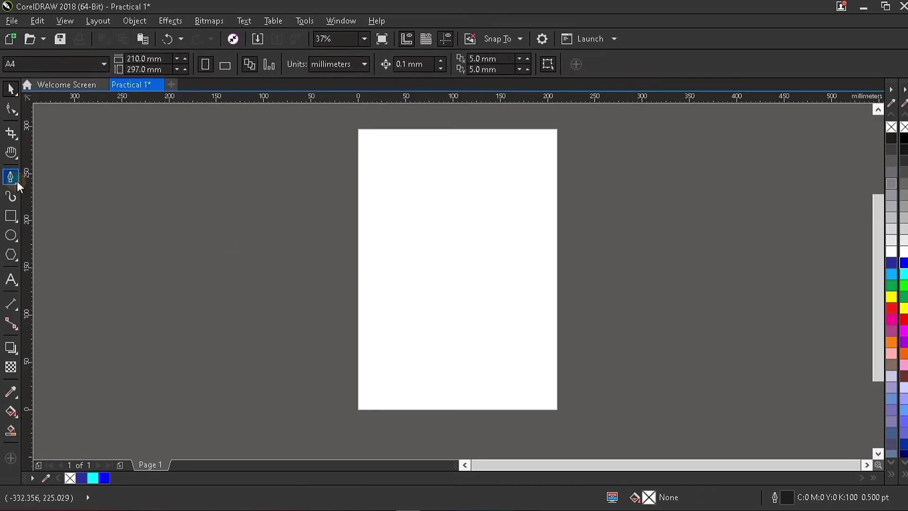
{"action": "left_click", "coordinate": [17, 181]}
{"action": "left_click", "coordinate": [89, 233]}
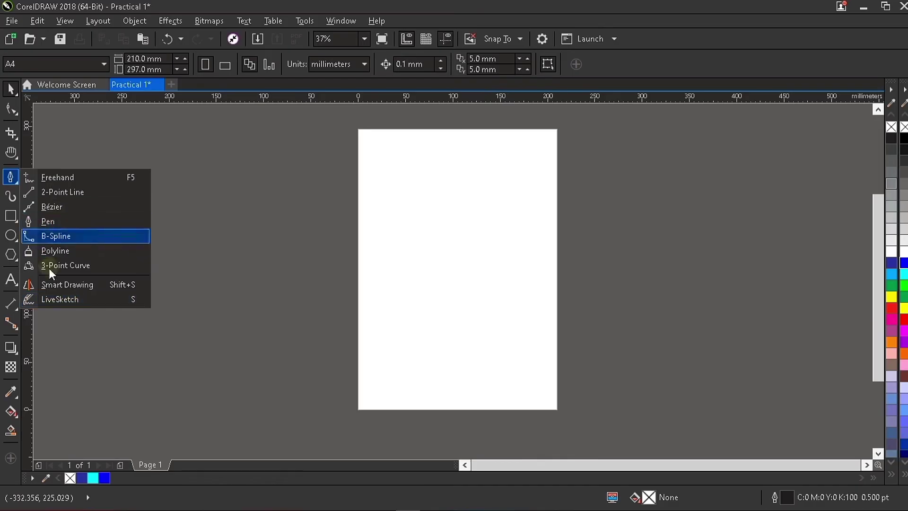
Paint sixteen tapered Artistic Media preset strokes, 10 mm wide, in various directions across the page and the area around it.
{"action": "left_click", "coordinate": [13, 199]}
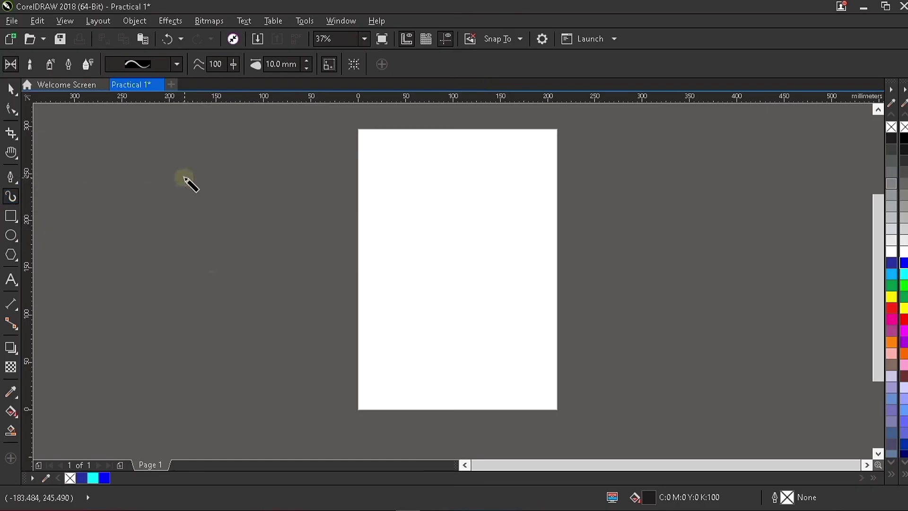
{"action": "mouse_move", "coordinate": [187, 182]}
{"action": "left_mouse_down"}
{"action": "mouse_move", "coordinate": [215, 307]}
{"action": "mouse_move", "coordinate": [359, 227]}
{"action": "left_mouse_up"}
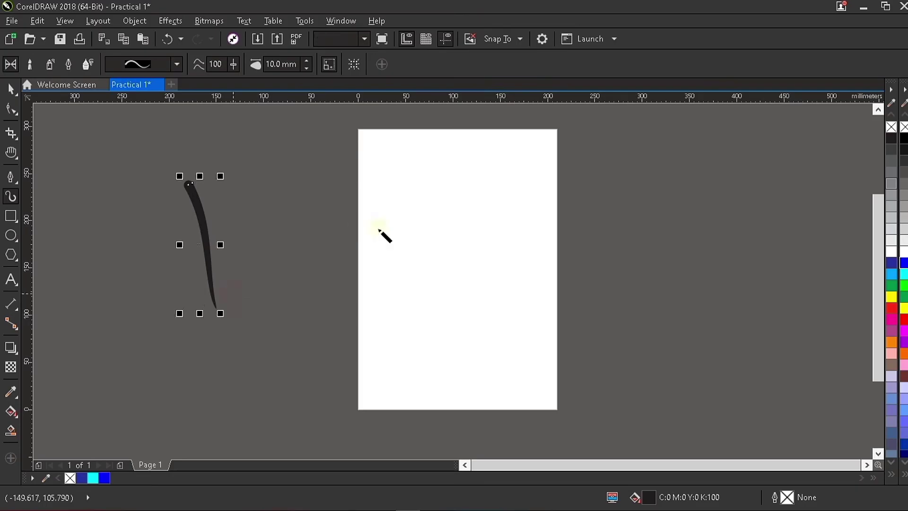
{"action": "left_click_drag", "start_coordinate": [536, 195], "coordinate": [409, 341]}
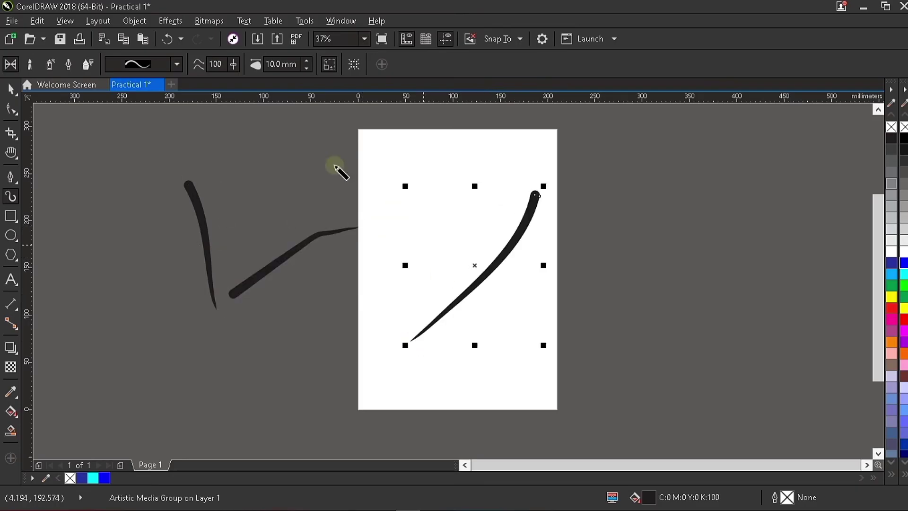
{"action": "left_click_drag", "start_coordinate": [308, 150], "coordinate": [465, 248]}
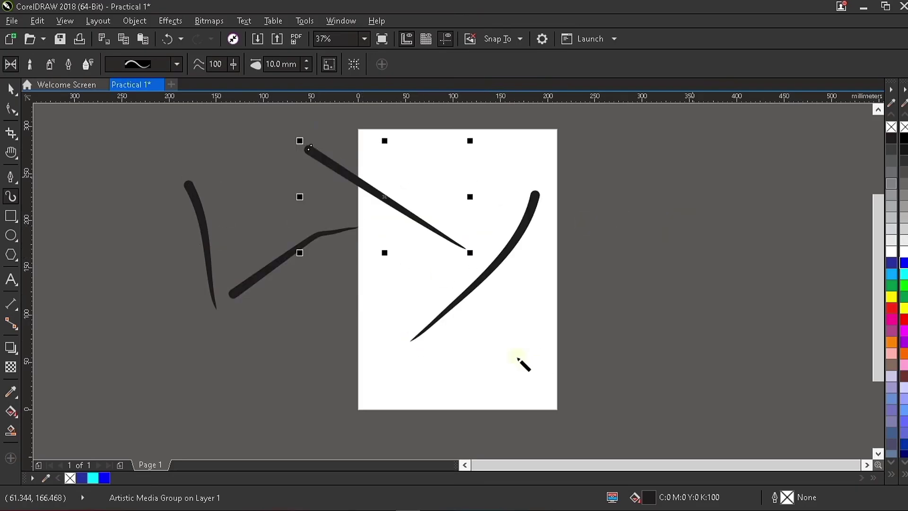
{"action": "left_click_drag", "start_coordinate": [693, 178], "coordinate": [601, 315]}
{"action": "mouse_move", "coordinate": [801, 176]}
{"action": "left_mouse_down"}
{"action": "mouse_move", "coordinate": [791, 242]}
{"action": "mouse_move", "coordinate": [765, 371]}
{"action": "left_mouse_up"}
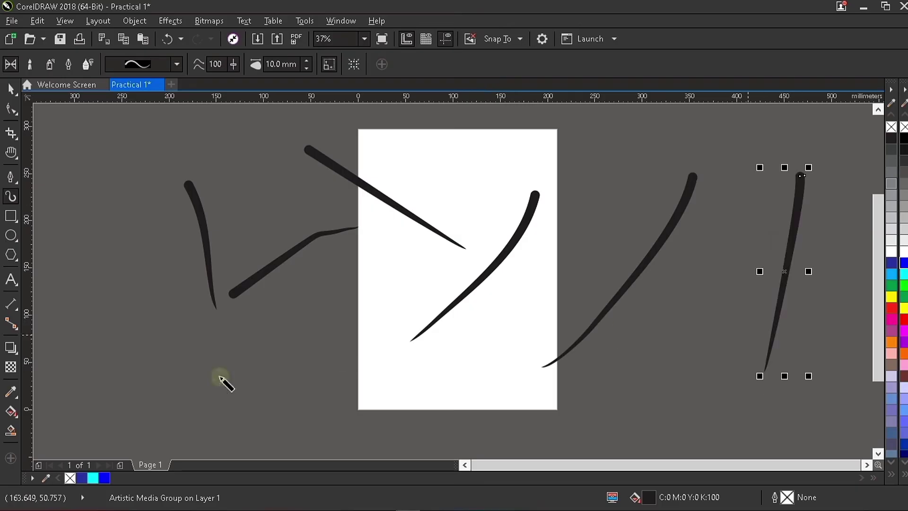
{"action": "left_click_drag", "start_coordinate": [203, 380], "coordinate": [345, 314]}
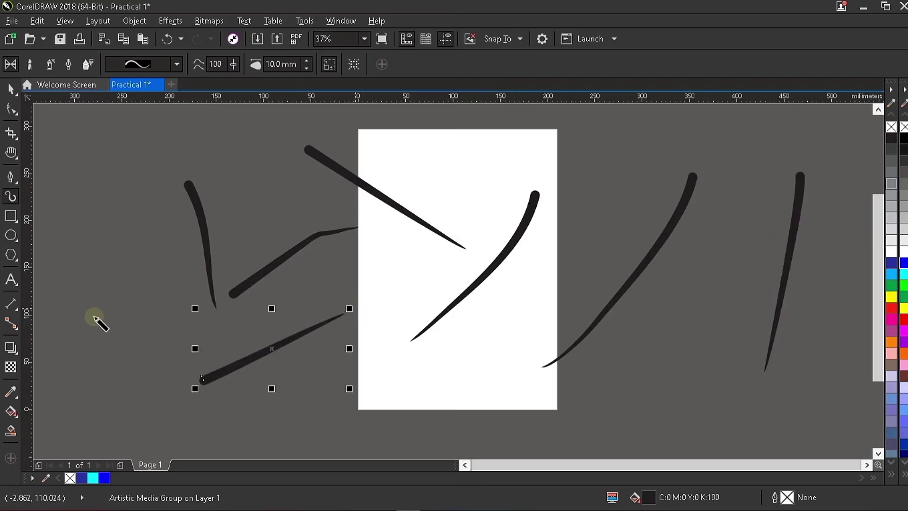
{"action": "left_click_drag", "start_coordinate": [66, 155], "coordinate": [93, 315]}
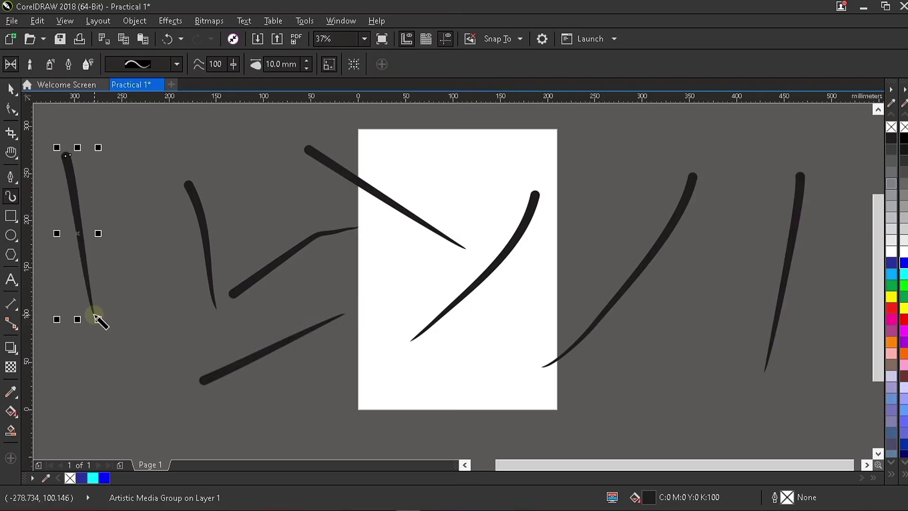
{"action": "left_click_drag", "start_coordinate": [510, 135], "coordinate": [457, 227]}
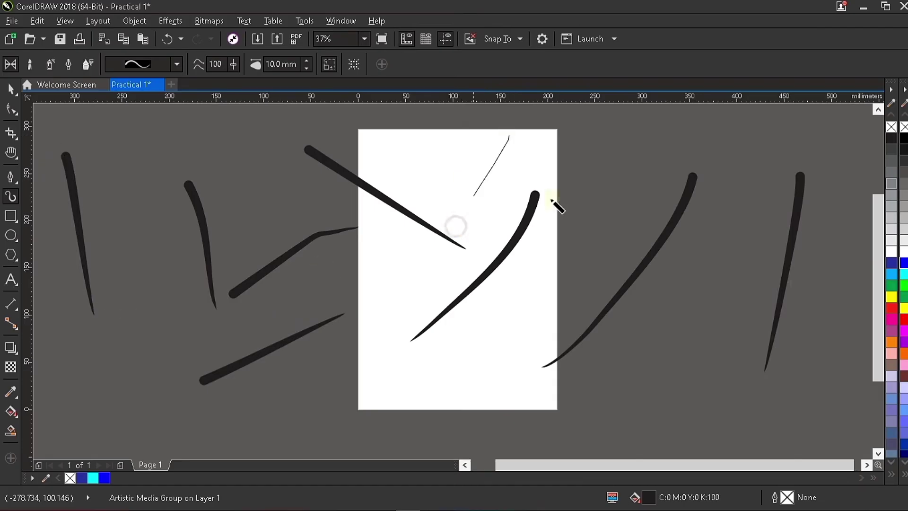
{"action": "left_click_drag", "start_coordinate": [612, 139], "coordinate": [614, 296]}
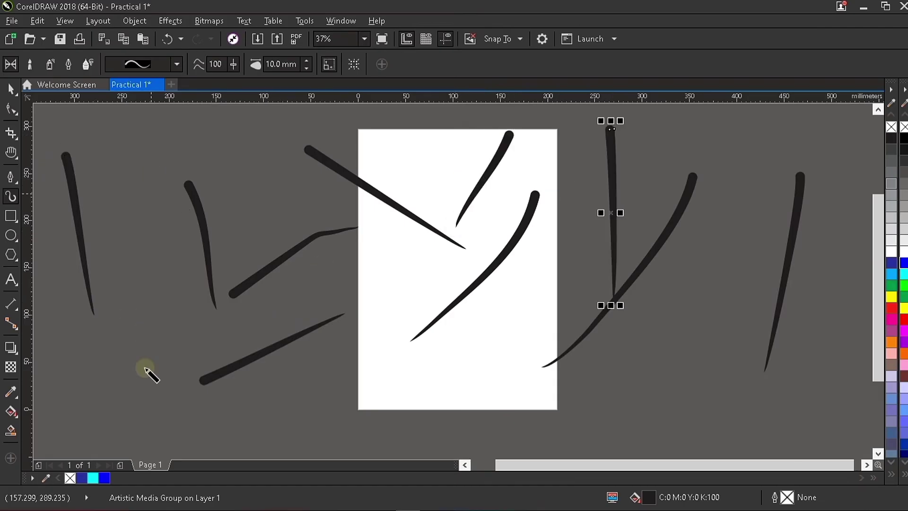
{"action": "left_click_drag", "start_coordinate": [141, 161], "coordinate": [145, 368]}
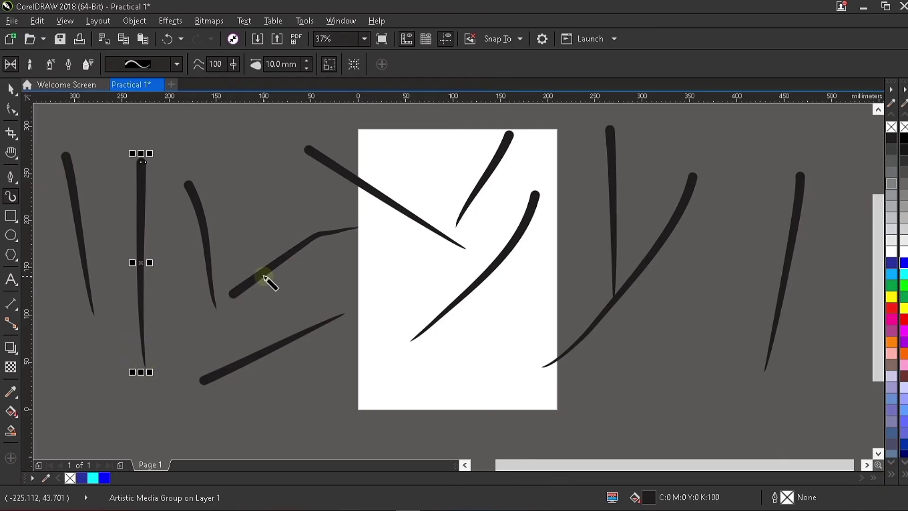
{"action": "left_click_drag", "start_coordinate": [364, 401], "coordinate": [470, 382]}
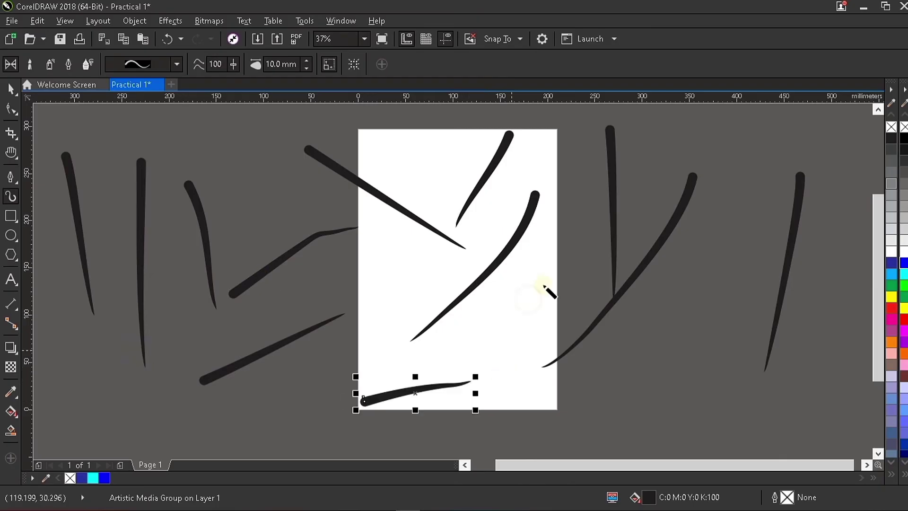
{"action": "left_click_drag", "start_coordinate": [512, 350], "coordinate": [550, 281]}
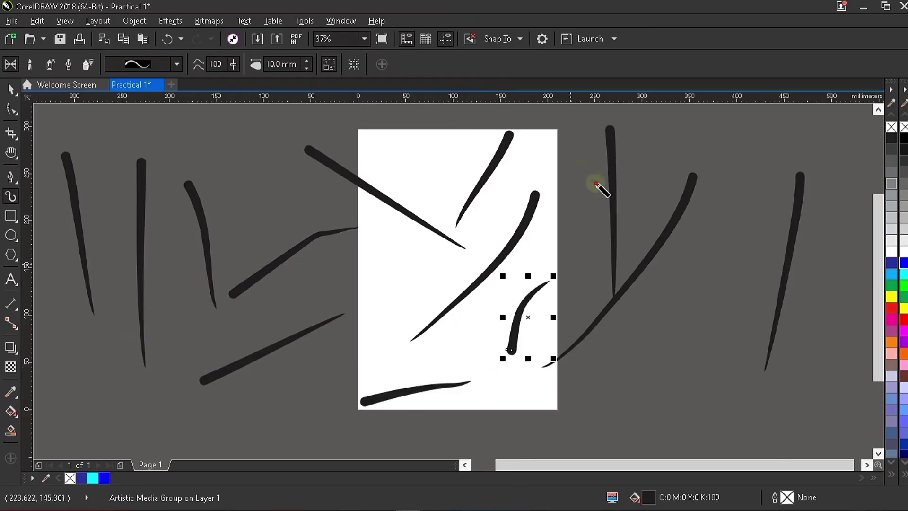
{"action": "left_click_drag", "start_coordinate": [553, 121], "coordinate": [582, 237]}
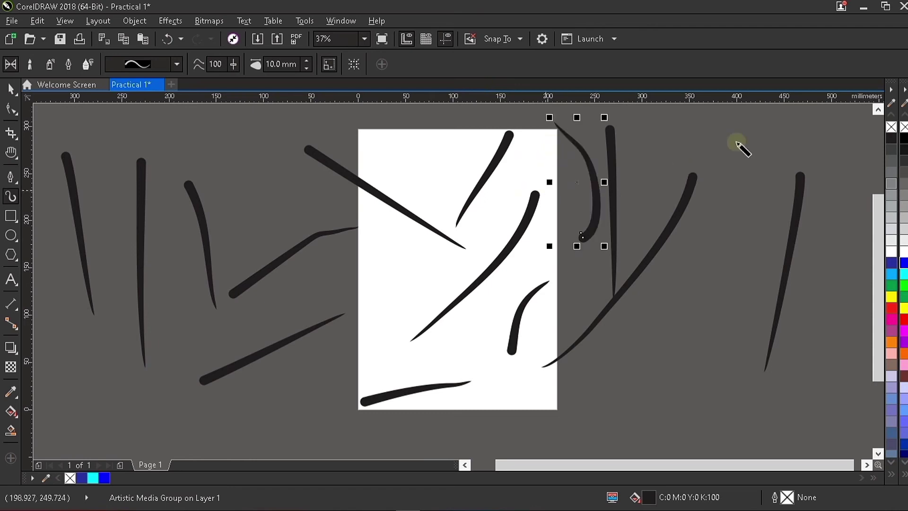
{"action": "left_click_drag", "start_coordinate": [743, 141], "coordinate": [759, 305]}
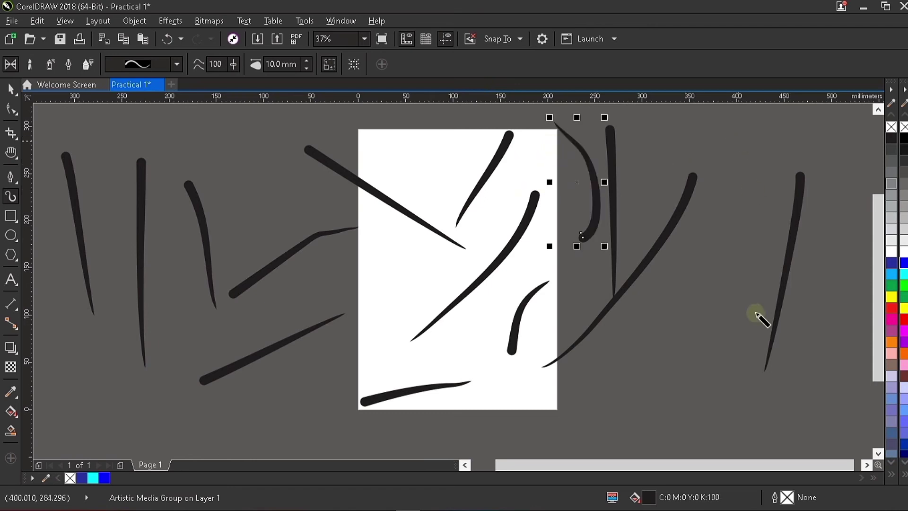
{"action": "left_click_drag", "start_coordinate": [698, 343], "coordinate": [700, 344]}
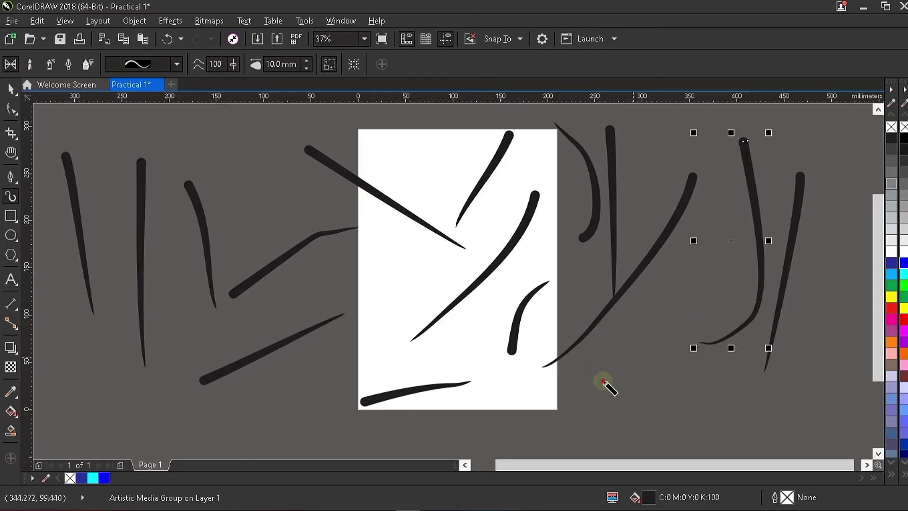
{"action": "mouse_move", "coordinate": [597, 372]}
{"action": "left_mouse_down"}
{"action": "mouse_move", "coordinate": [640, 410]}
{"action": "mouse_move", "coordinate": [715, 431]}
{"action": "mouse_move", "coordinate": [798, 405]}
{"action": "left_mouse_up"}
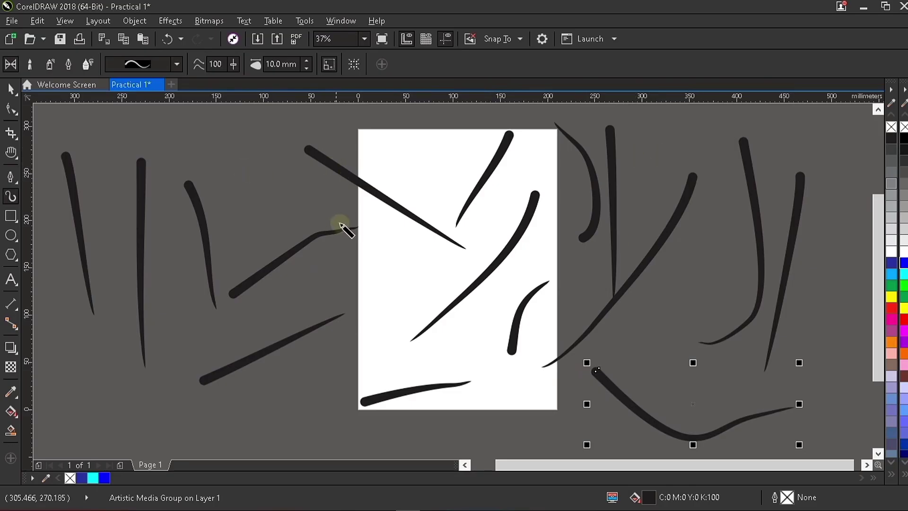
Delete all the Artistic Media strokes on and around the page.
{"action": "key", "text": "ctrl+a"}
{"action": "key", "text": "Delete"}
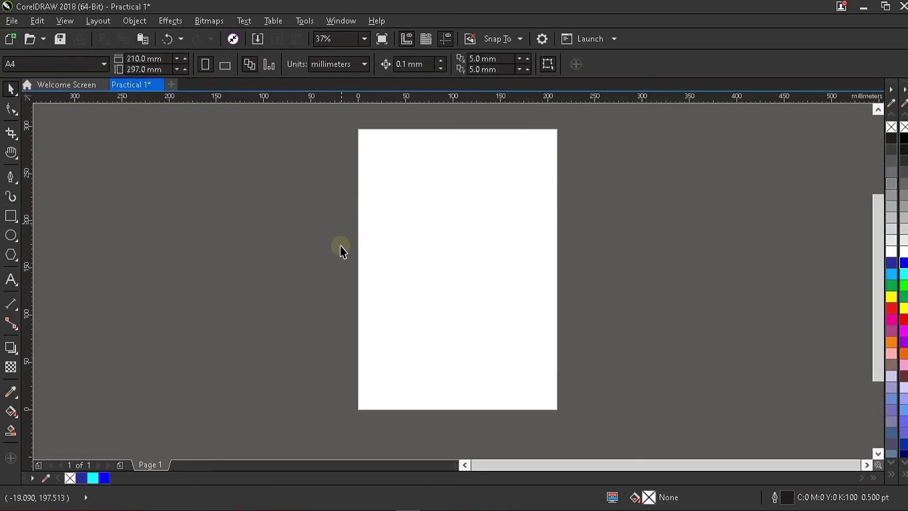
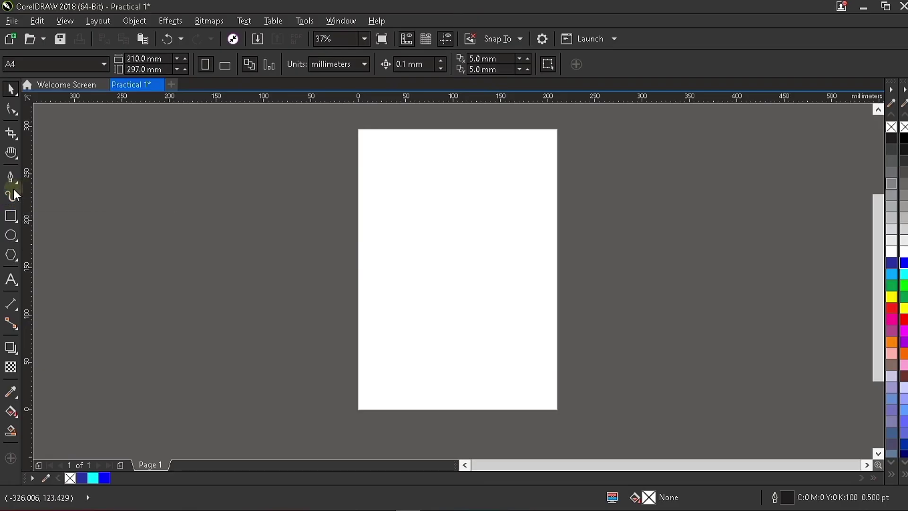
Draw a rectangle about 167 × 101 mm on the page and another about 119 × 158 mm beside the page's left edge.
{"action": "left_click", "coordinate": [11, 216]}
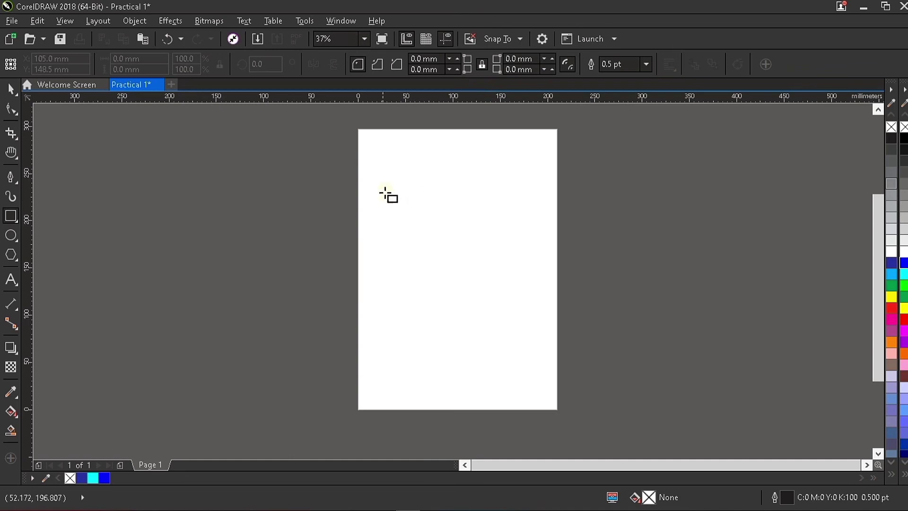
{"action": "left_click_drag", "start_coordinate": [384, 193], "coordinate": [543, 287]}
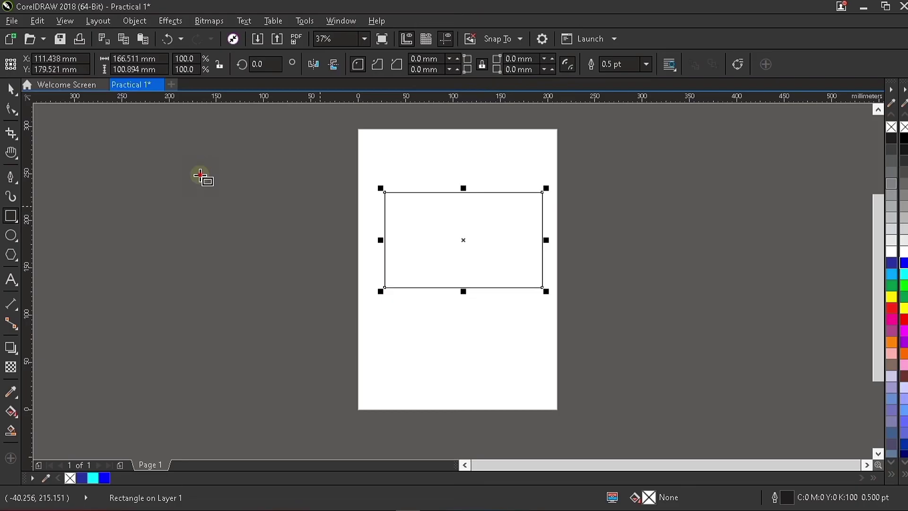
{"action": "left_click_drag", "start_coordinate": [198, 175], "coordinate": [310, 324]}
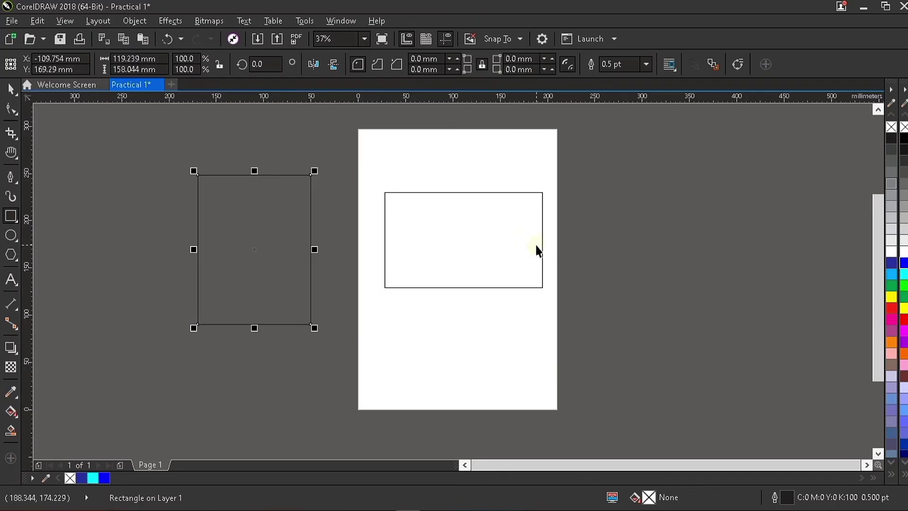
Delete both rectangles, the one on the page and the one beside it.
{"action": "key", "text": "space"}
{"action": "left_click", "coordinate": [515, 245]}
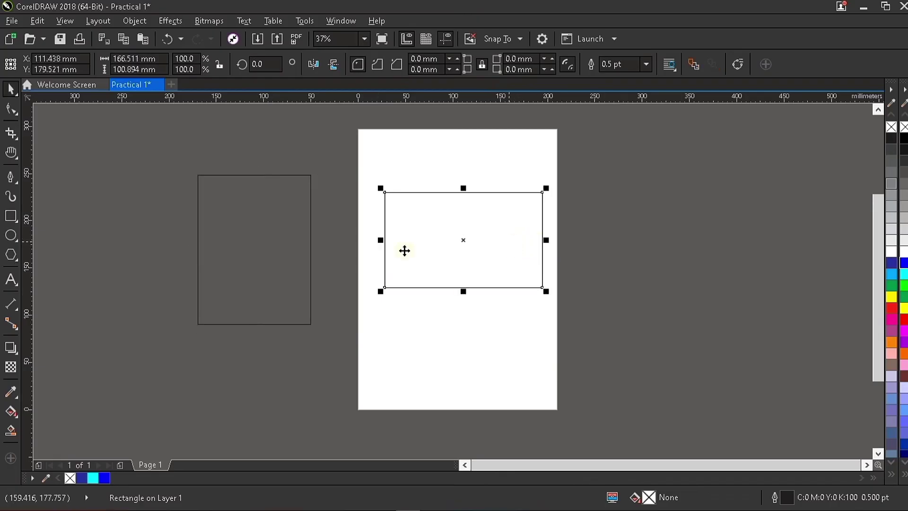
{"action": "key", "text": "Delete"}
{"action": "left_click", "coordinate": [307, 247]}
{"action": "key", "text": "Delete"}
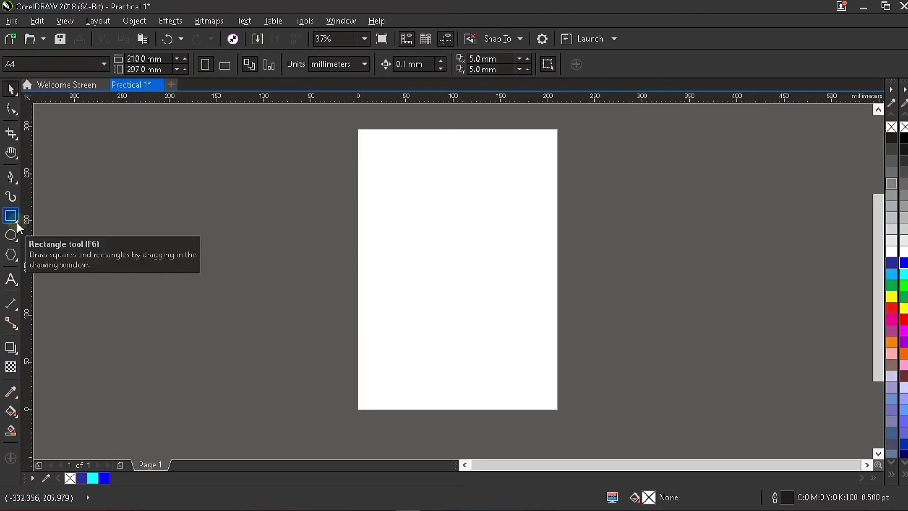
Draw an ellipse about 218 × 219 mm beside the page's left edge and another about 184 × 205 mm on the page.
{"action": "left_click", "coordinate": [17, 222]}
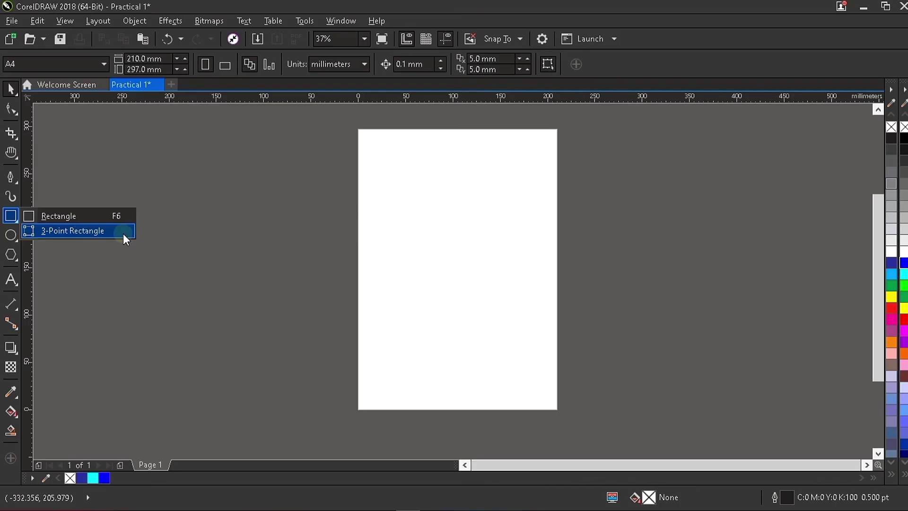
{"action": "left_click", "coordinate": [18, 240]}
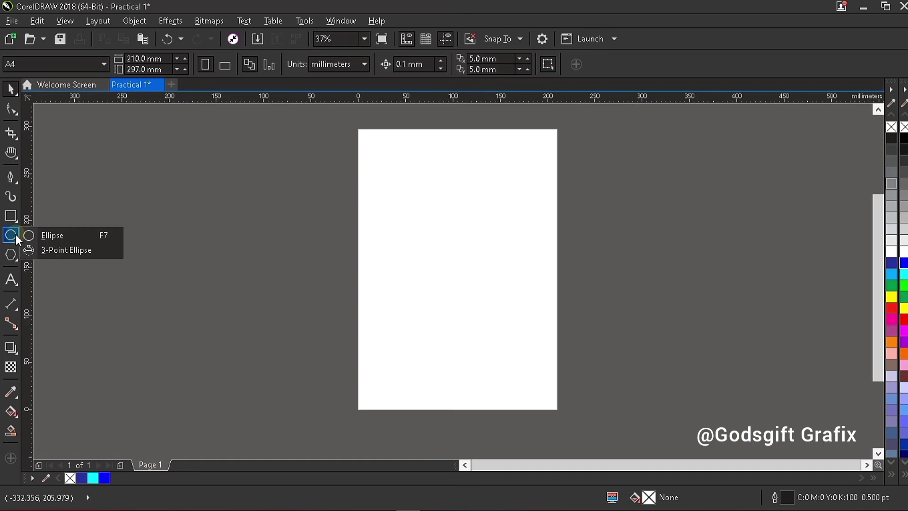
{"action": "left_click", "coordinate": [89, 236]}
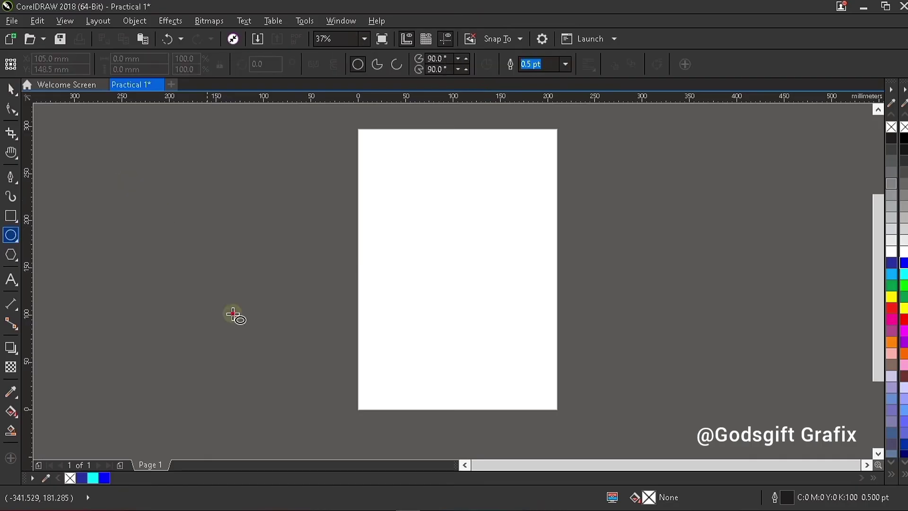
{"action": "left_click_drag", "start_coordinate": [126, 170], "coordinate": [280, 368]}
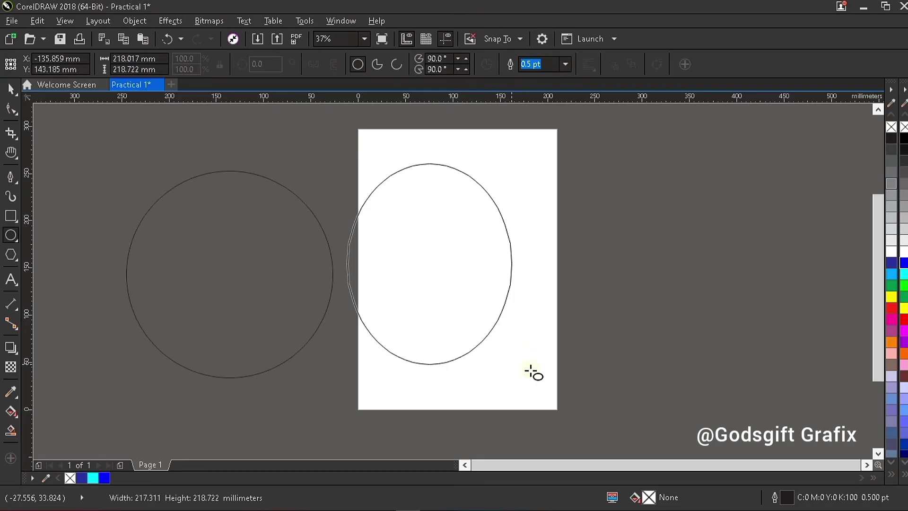
{"action": "left_click_drag", "start_coordinate": [521, 356], "coordinate": [525, 360]}
Draw two ellipses above and to the right of the page, about 104 × 234 and 164 × 195 mm, and a 299 mm circle below them.
{"action": "scroll", "coordinate": [202, 284], "scroll_direction": "down", "scroll_amount": 2}
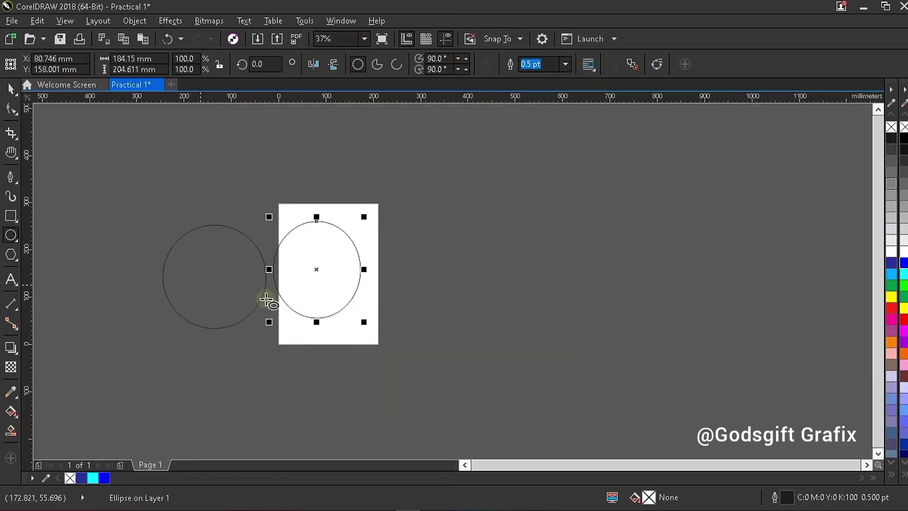
{"action": "scroll", "coordinate": [267, 299], "scroll_direction": "up", "scroll_amount": 2}
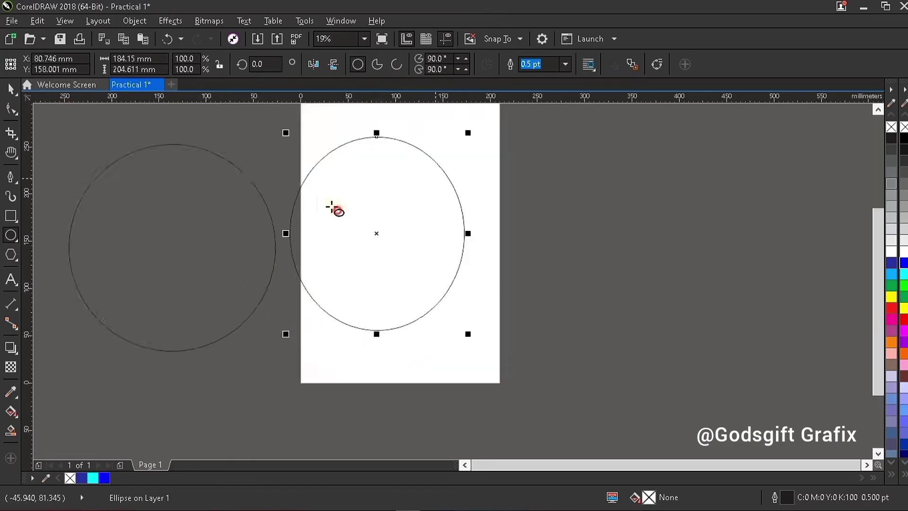
{"action": "scroll", "coordinate": [334, 206], "scroll_direction": "down", "scroll_amount": 5}
{"action": "left_click_drag", "start_coordinate": [319, 217], "coordinate": [296, 162]}
{"action": "scroll", "coordinate": [321, 198], "scroll_direction": "up", "scroll_amount": 2}
{"action": "scroll", "coordinate": [359, 217], "scroll_direction": "down", "scroll_amount": 2}
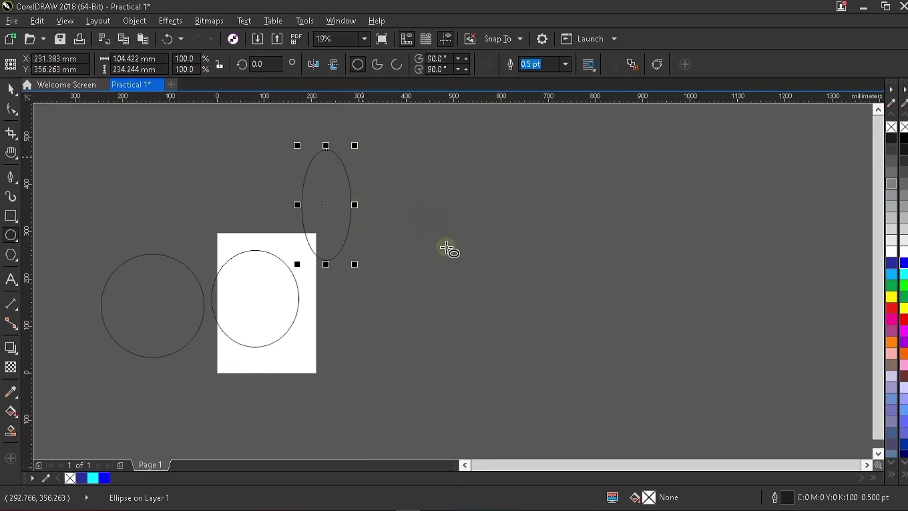
{"action": "left_click_drag", "start_coordinate": [446, 247], "coordinate": [367, 153]}
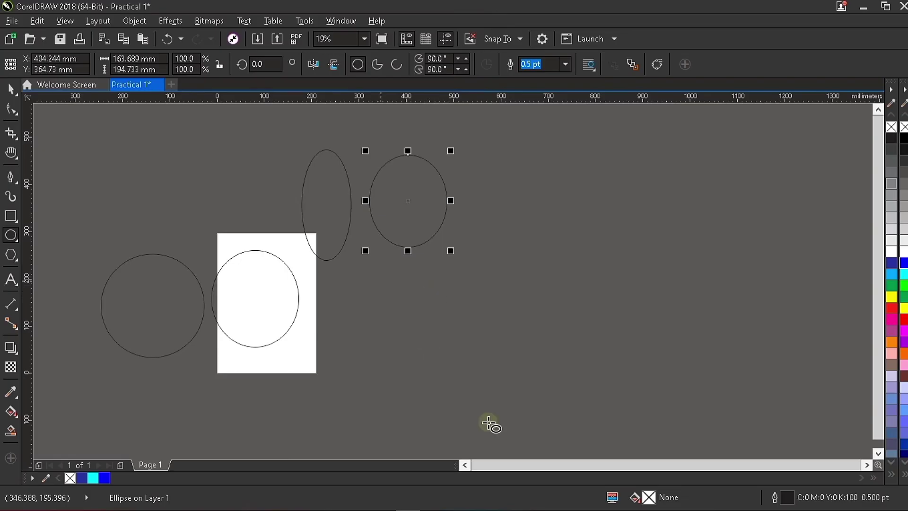
{"action": "left_click_drag", "start_coordinate": [526, 426], "coordinate": [377, 276]}
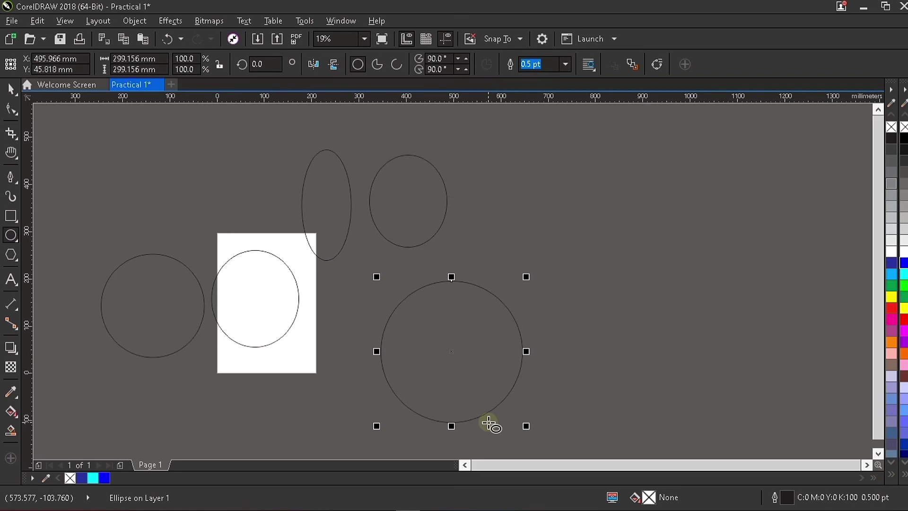
Delete all the ellipses and circles on and around the page.
{"action": "key", "text": "space"}
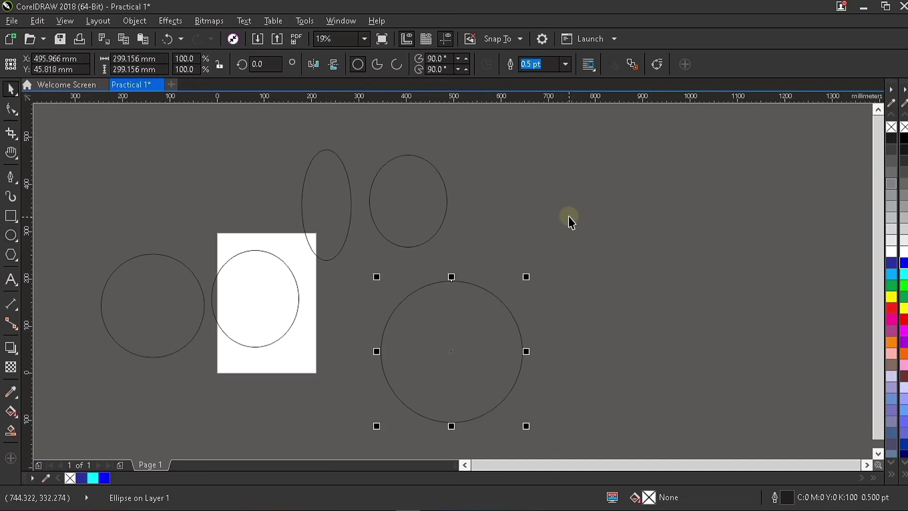
{"action": "key", "text": "ctrl+a"}
{"action": "key", "text": "Delete"}
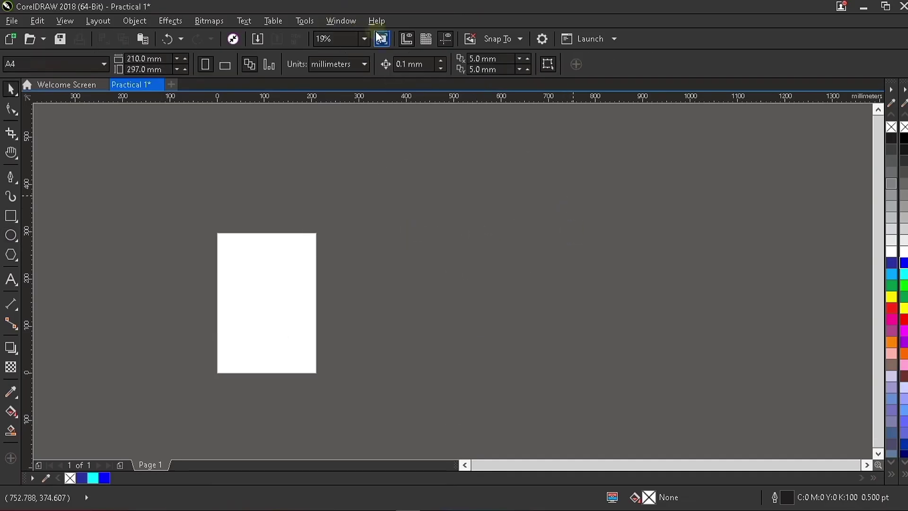
Draw a circle about 195 mm in diameter beside the page's left edge and an ellipse about 97 × 179 mm on the page.
{"action": "left_click", "coordinate": [364, 39]}
{"action": "left_click", "coordinate": [355, 53]}
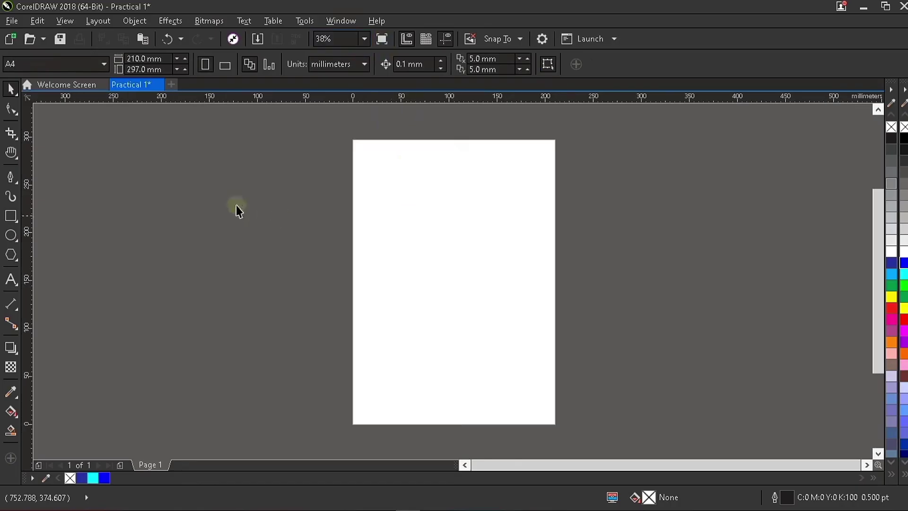
{"action": "left_click", "coordinate": [12, 235]}
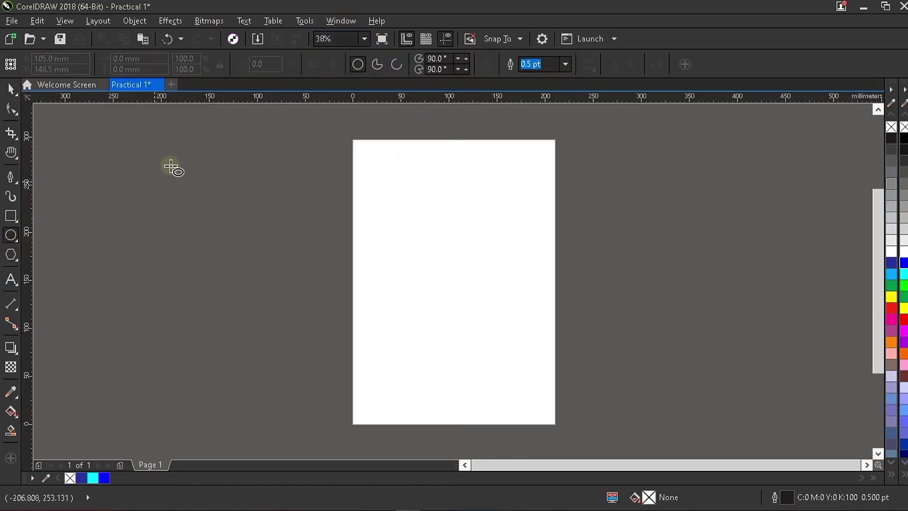
{"action": "left_click_drag", "start_coordinate": [171, 166], "coordinate": [306, 354]}
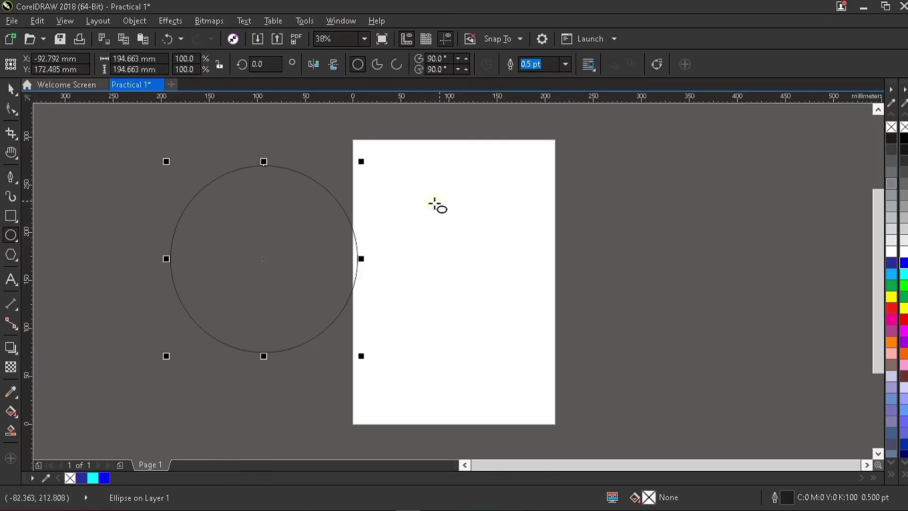
{"action": "left_click_drag", "start_coordinate": [393, 169], "coordinate": [490, 345]}
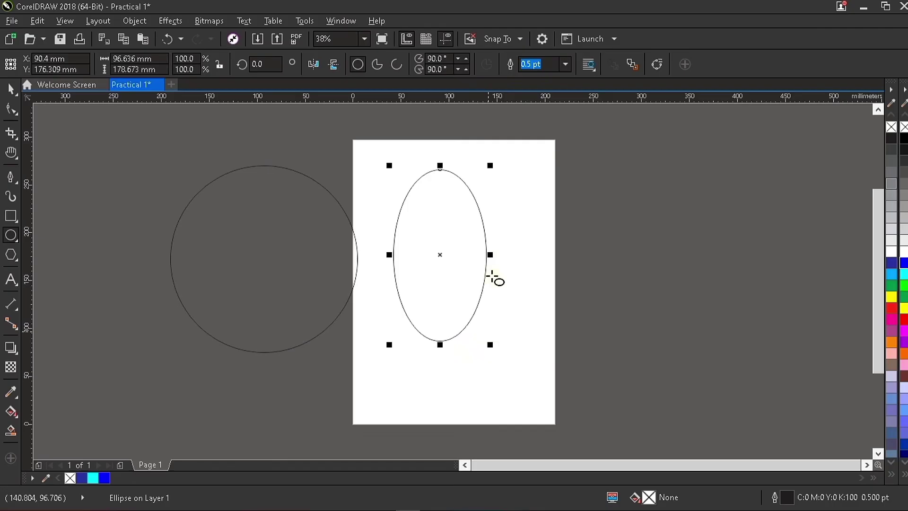
Stretch the ellipse on the page to about 141 mm wide, and delete both the ellipse and the circle.
{"action": "left_click_drag", "start_coordinate": [492, 254], "coordinate": [533, 274]}
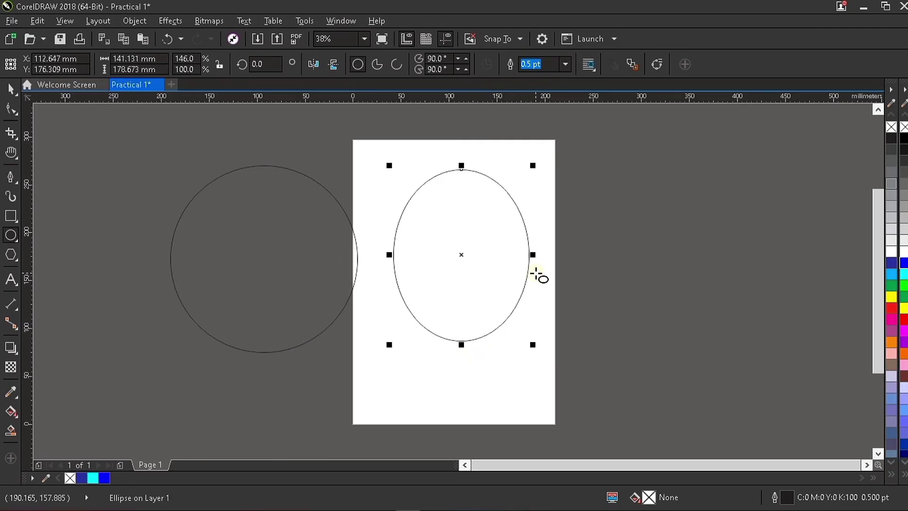
{"action": "key", "text": "Delete"}
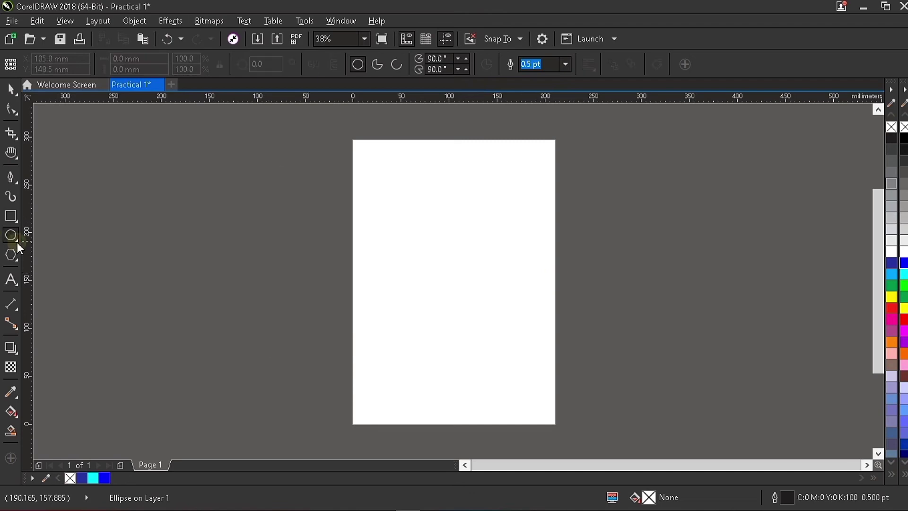
{"action": "left_click", "coordinate": [17, 242]}
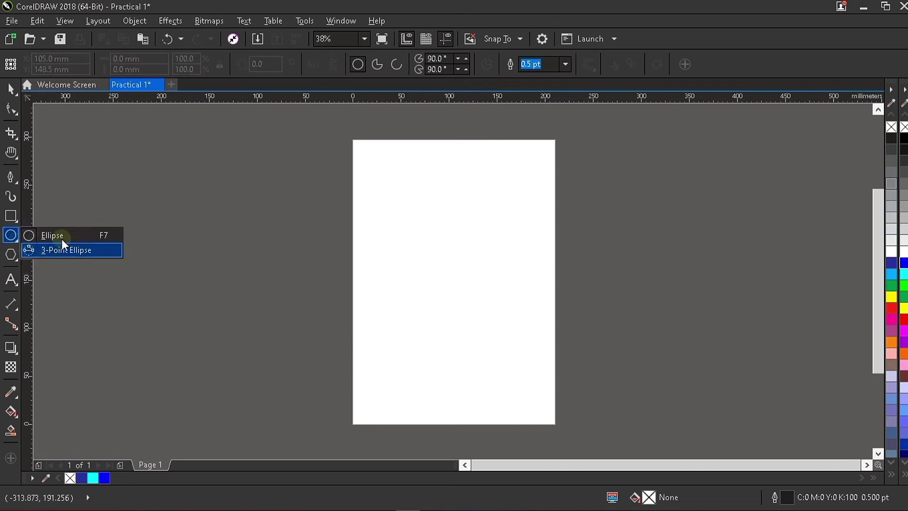
Draw a five-sided polygon about 143 × 136 mm and move it near the page's centre, at about X 103, Y 158 mm.
{"action": "left_click", "coordinate": [12, 259]}
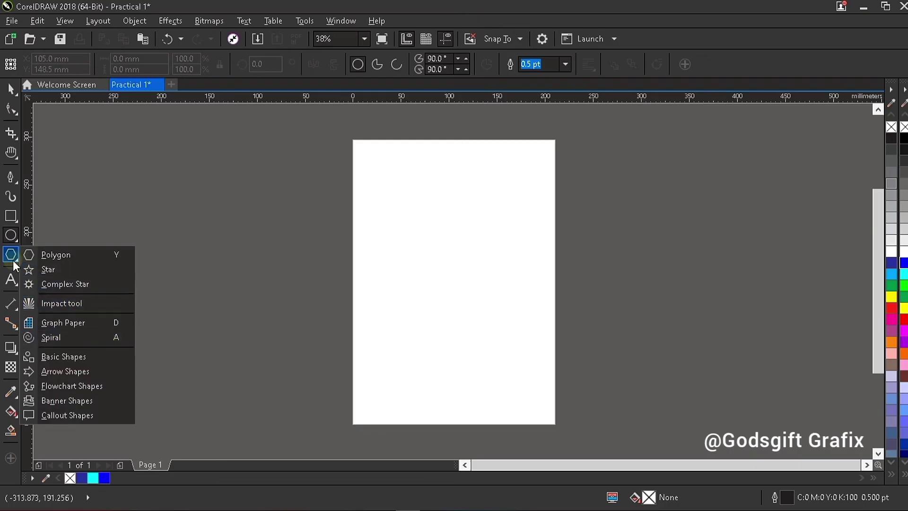
{"action": "left_click", "coordinate": [41, 252]}
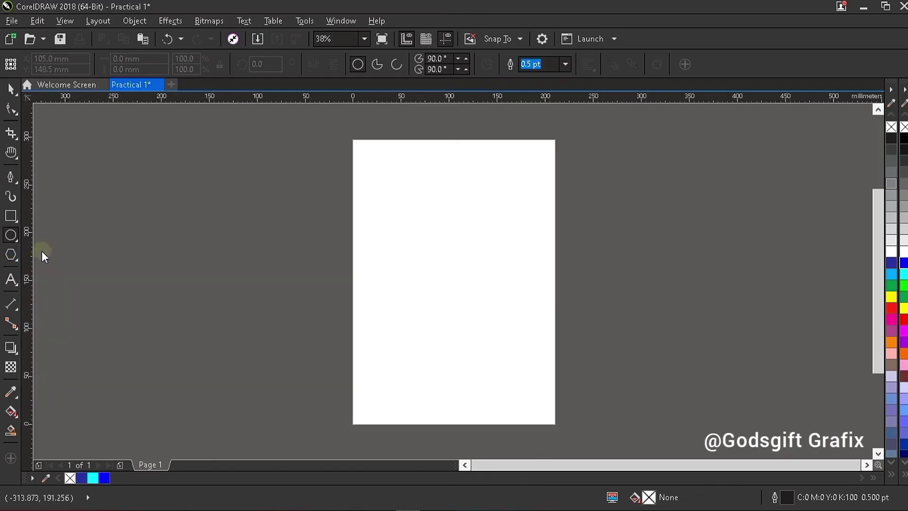
{"action": "left_click_drag", "start_coordinate": [409, 215], "coordinate": [536, 360]}
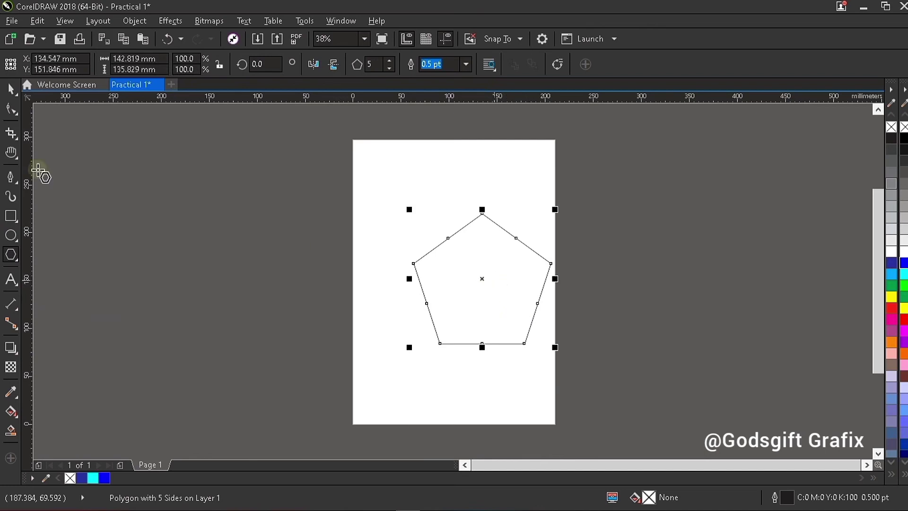
{"action": "left_click", "coordinate": [11, 88]}
{"action": "left_click", "coordinate": [480, 279]}
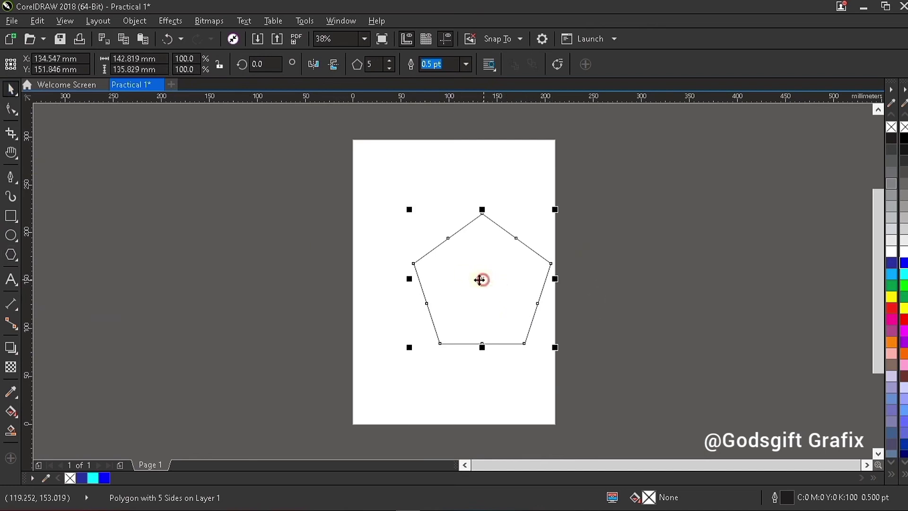
{"action": "left_click_drag", "start_coordinate": [481, 279], "coordinate": [452, 280]}
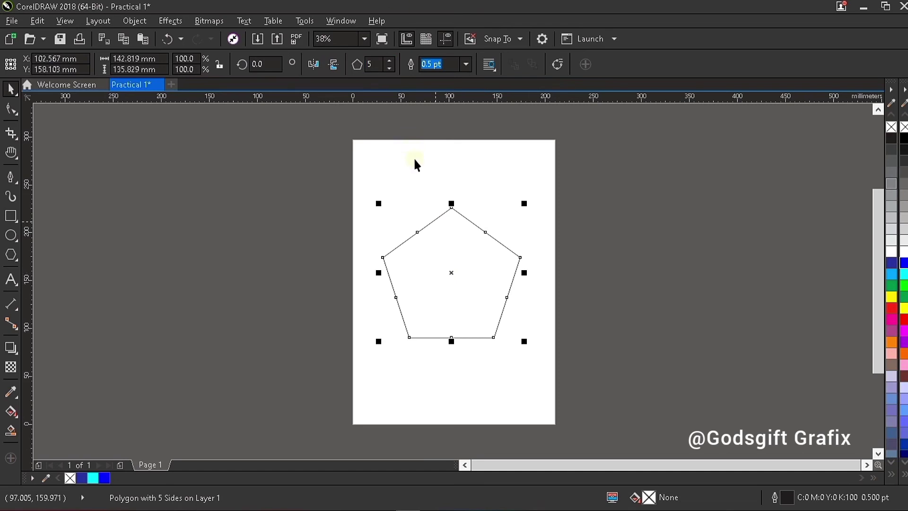
Increase the polygon's number of sides to 18.
{"action": "left_click", "coordinate": [390, 61]}
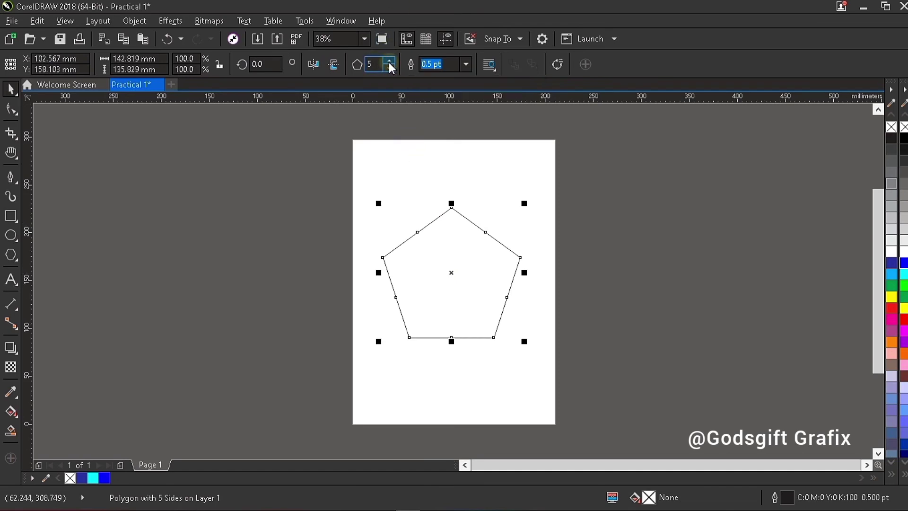
{"action": "left_click", "coordinate": [390, 60]}
{"action": "left_click", "coordinate": [390, 61]}
{"action": "left_click", "coordinate": [389, 60]}
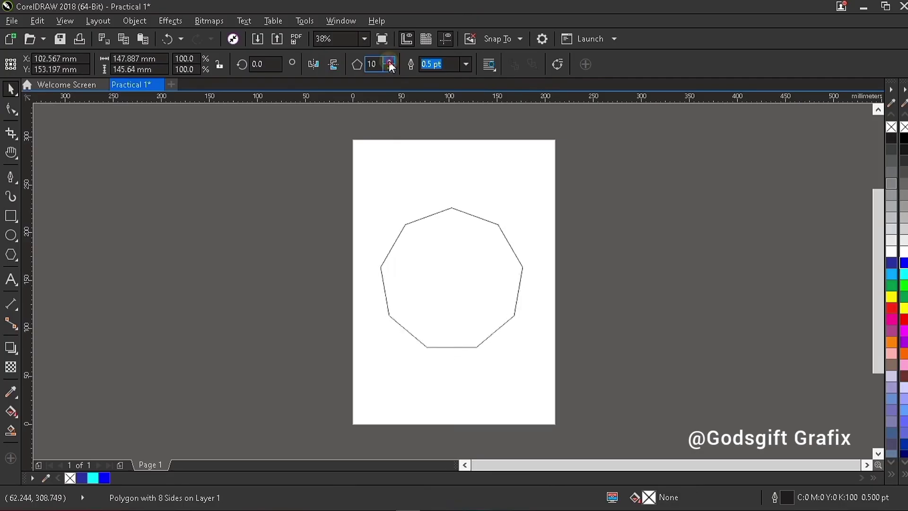
{"action": "left_click", "coordinate": [389, 61]}
{"action": "left_click", "coordinate": [389, 60]}
{"action": "left_click", "coordinate": [390, 61]}
{"action": "left_click", "coordinate": [390, 61]}
{"action": "left_click", "coordinate": [389, 61]}
{"action": "left_click", "coordinate": [389, 60]}
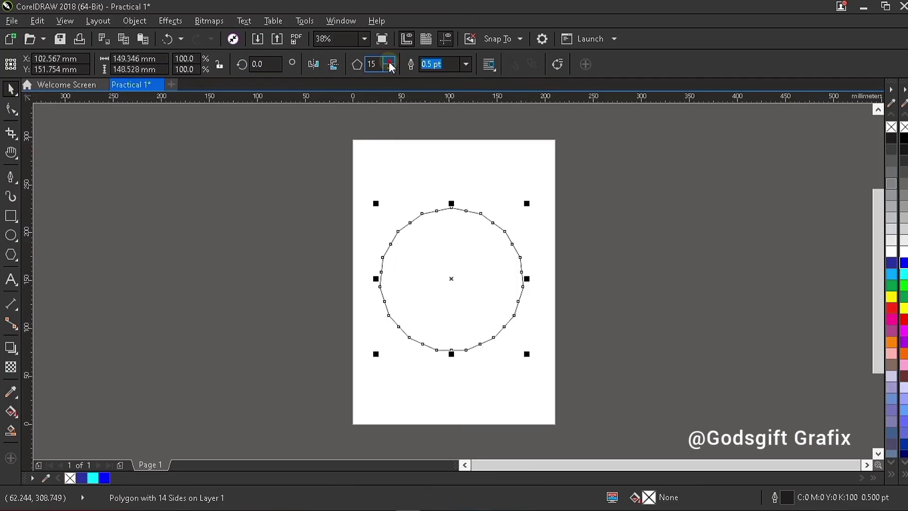
{"action": "left_click", "coordinate": [389, 60]}
{"action": "left_click", "coordinate": [389, 60]}
{"action": "left_click", "coordinate": [389, 61]}
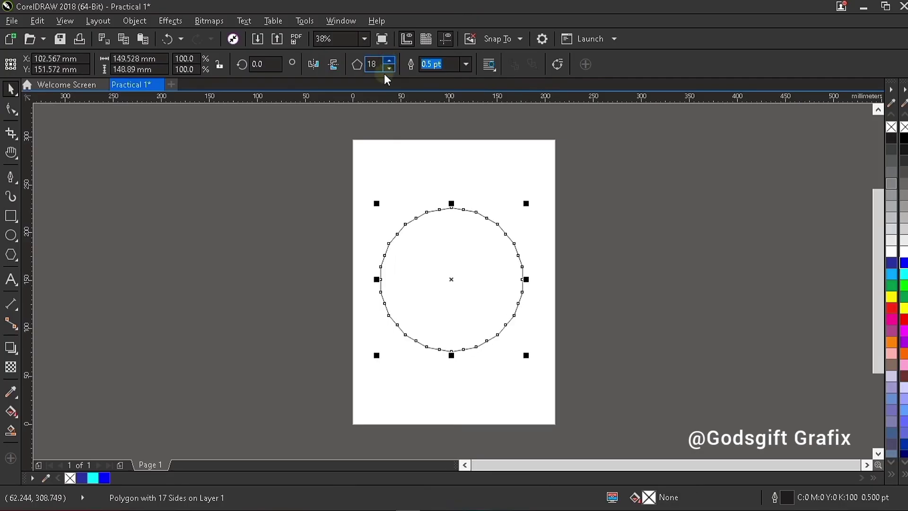
{"action": "left_click", "coordinate": [463, 284]}
{"action": "left_click", "coordinate": [480, 219]}
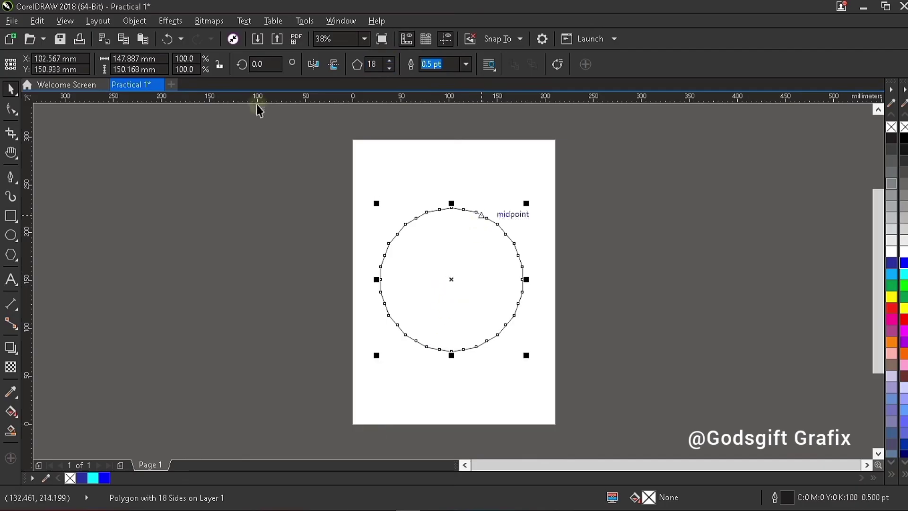
Reduce the polygon's number of sides to 8.
{"action": "left_click", "coordinate": [389, 68]}
{"action": "left_click", "coordinate": [390, 68]}
{"action": "left_click", "coordinate": [390, 68]}
{"action": "left_click", "coordinate": [389, 68]}
{"action": "left_click", "coordinate": [389, 68]}
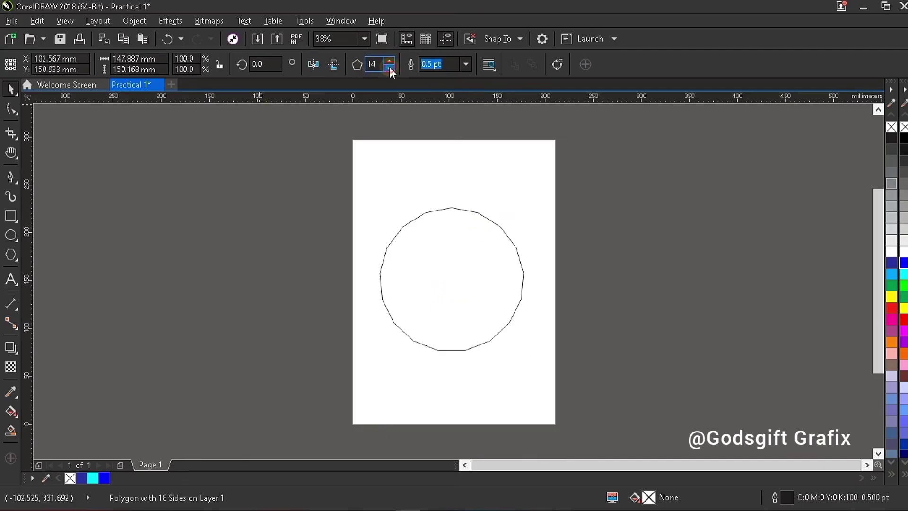
{"action": "left_click", "coordinate": [389, 68]}
{"action": "left_click", "coordinate": [389, 68]}
{"action": "left_click", "coordinate": [390, 68]}
{"action": "left_click", "coordinate": [389, 68]}
{"action": "left_click", "coordinate": [389, 68]}
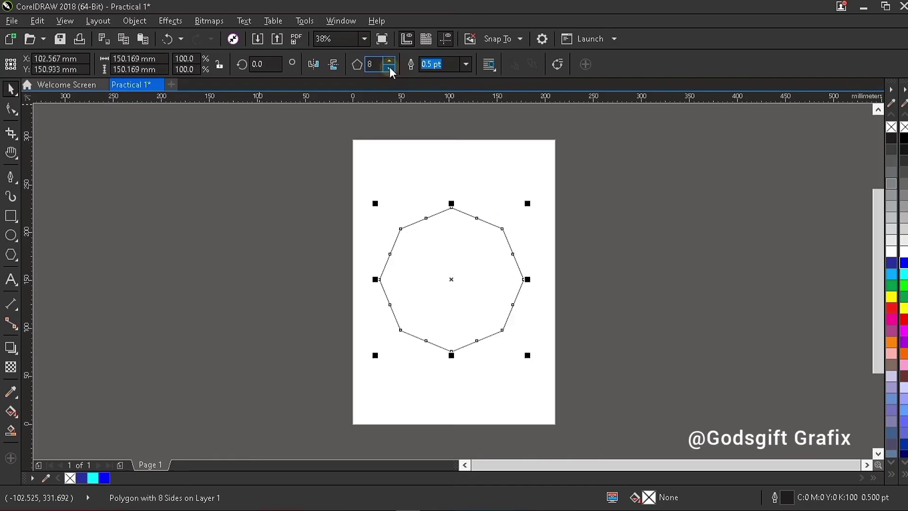
Set the number of sides of the polygon on the page to 10.
{"action": "left_click", "coordinate": [390, 68]}
{"action": "left_click", "coordinate": [390, 60]}
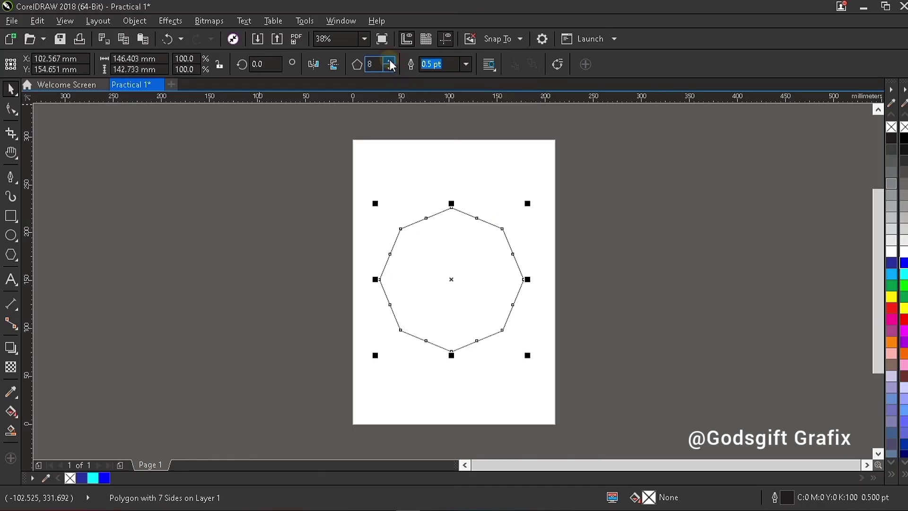
{"action": "left_click", "coordinate": [389, 60]}
{"action": "left_click", "coordinate": [390, 60]}
{"action": "left_click", "coordinate": [390, 60]}
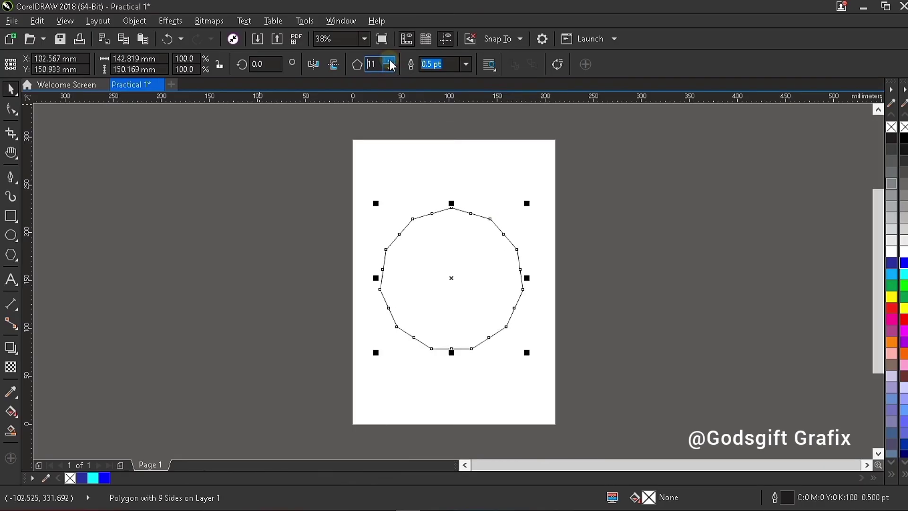
{"action": "left_click", "coordinate": [389, 60]}
{"action": "left_click", "coordinate": [390, 68]}
{"action": "left_click", "coordinate": [389, 68]}
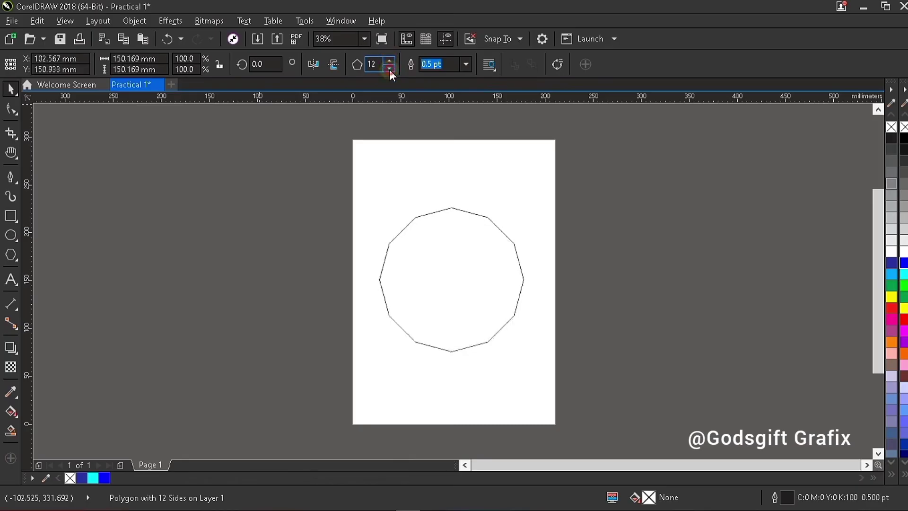
{"action": "left_click", "coordinate": [12, 110]}
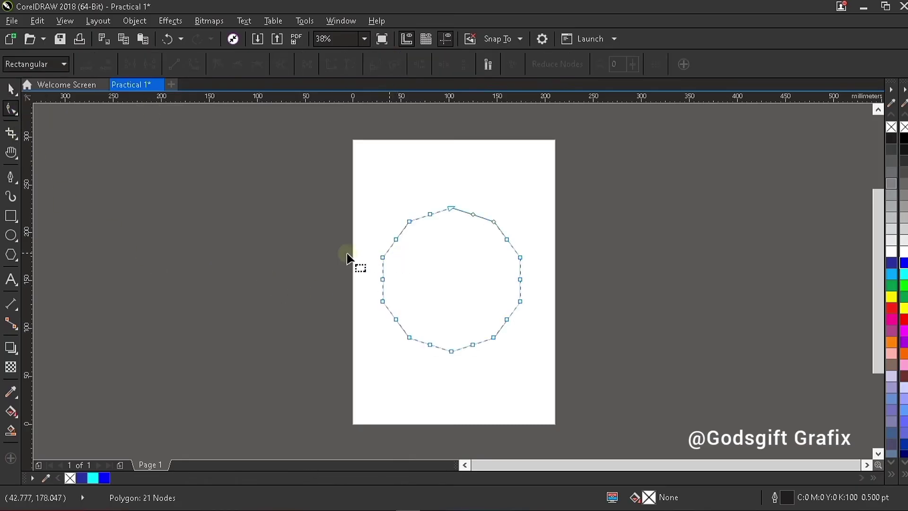
{"action": "key", "text": "space"}
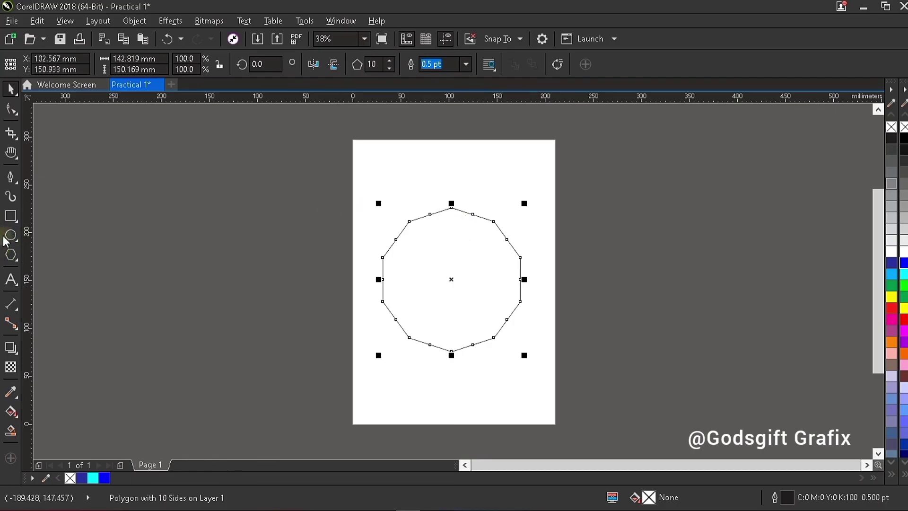
Draw two five-pointed stars beside the page: about 132 × 126 mm to its left and about 161 × 153 mm to its right.
{"action": "left_click", "coordinate": [19, 262]}
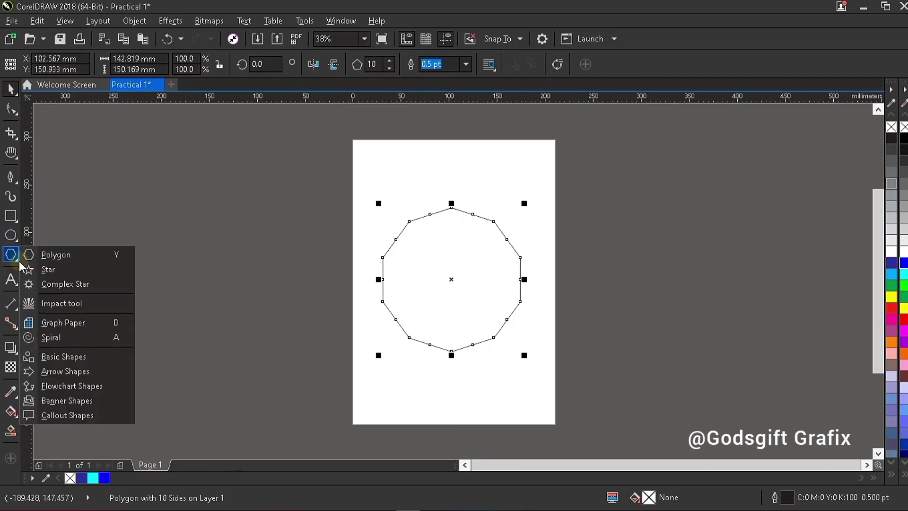
{"action": "left_click", "coordinate": [45, 270]}
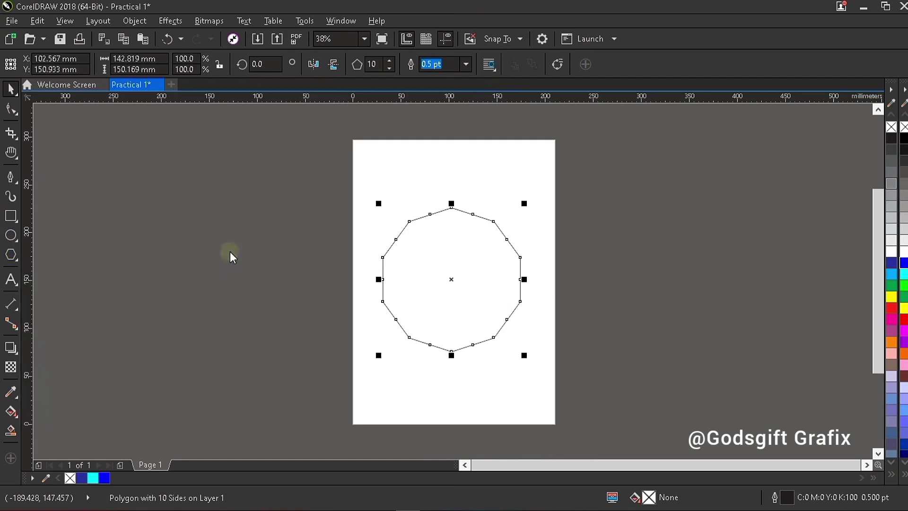
{"action": "mouse_move", "coordinate": [121, 181]}
{"action": "left_mouse_down"}
{"action": "mouse_move", "coordinate": [241, 304]}
{"action": "mouse_move", "coordinate": [257, 308]}
{"action": "left_mouse_up"}
{"action": "left_click_drag", "start_coordinate": [599, 182], "coordinate": [717, 347]}
{"action": "left_click_drag", "start_coordinate": [644, 333], "coordinate": [624, 337]}
{"action": "key", "text": "space"}
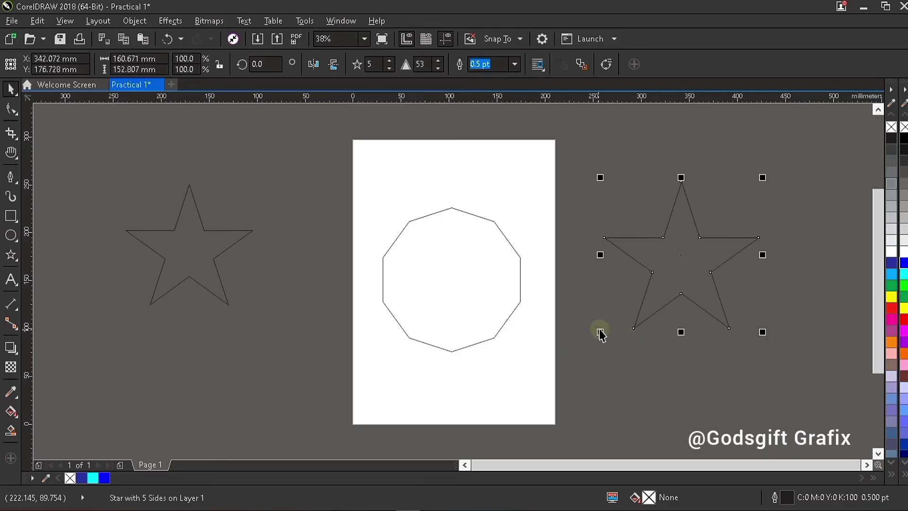
Delete both five-pointed stars beside the page.
{"action": "key", "text": "Delete"}
{"action": "left_click", "coordinate": [213, 256]}
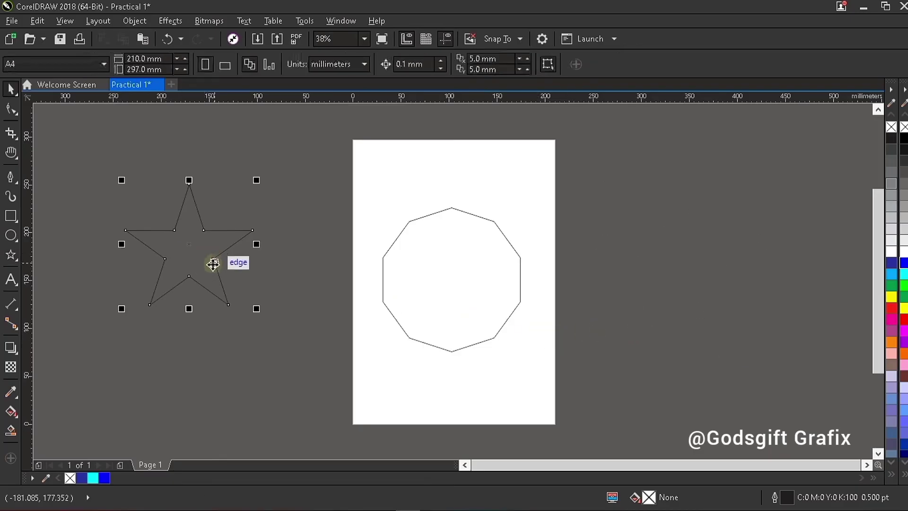
{"action": "key", "text": "space"}
{"action": "key", "text": "Delete"}
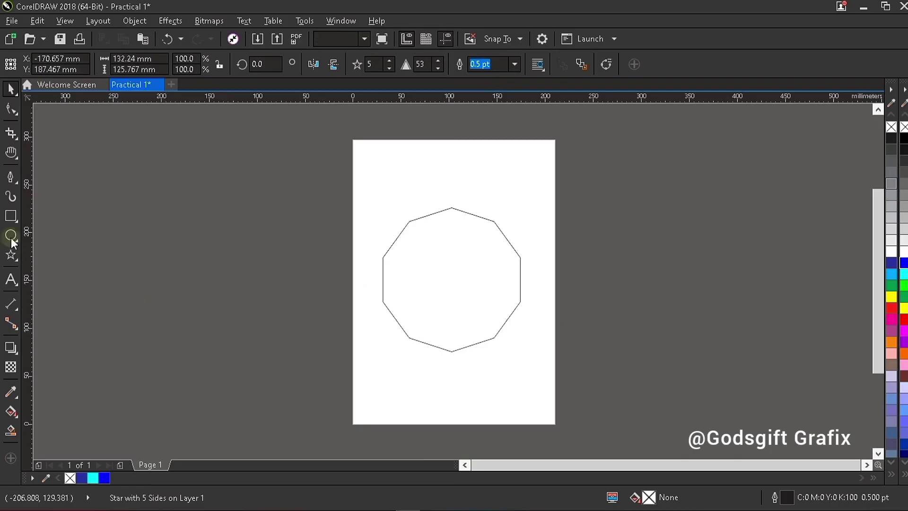
Draw a nine-pointed complex star about 177 × 174 mm to the left of the page, and delete it.
{"action": "left_click", "coordinate": [16, 242]}
{"action": "left_click", "coordinate": [17, 259]}
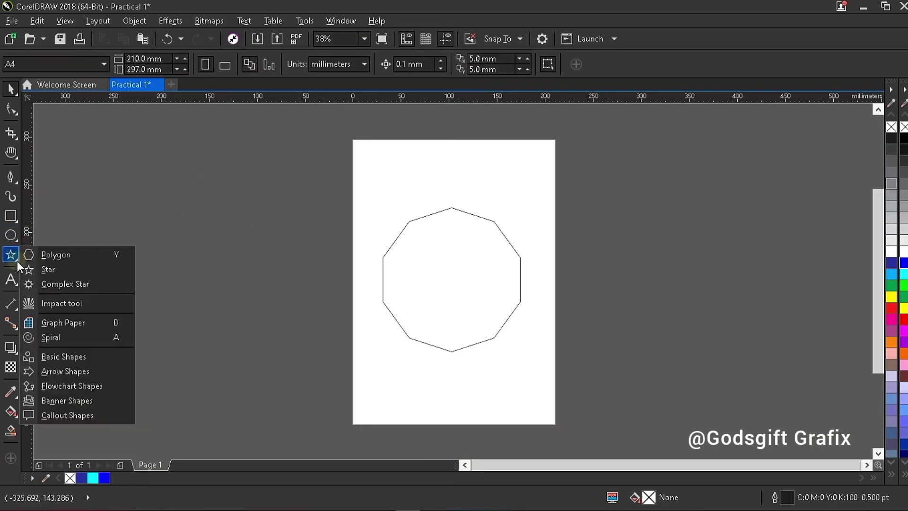
{"action": "left_click", "coordinate": [47, 285]}
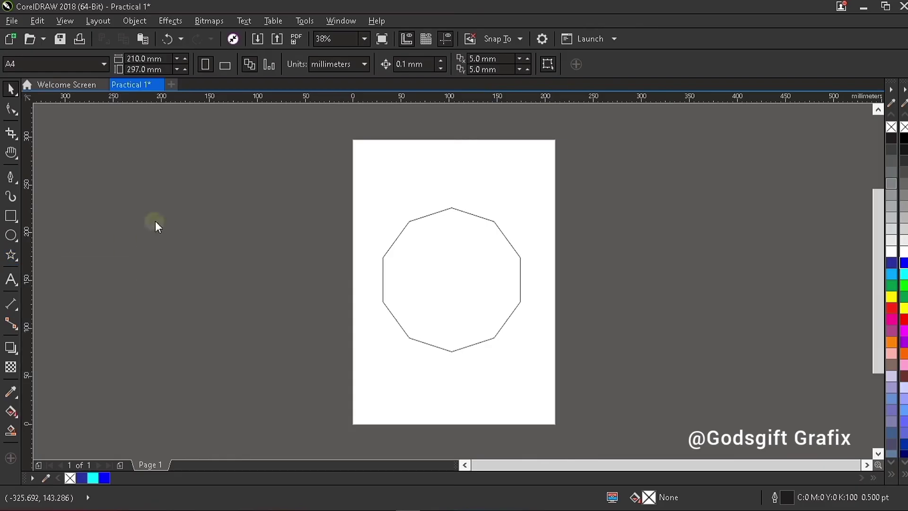
{"action": "mouse_move", "coordinate": [130, 194]}
{"action": "left_mouse_down"}
{"action": "mouse_move", "coordinate": [263, 357]}
{"action": "mouse_move", "coordinate": [300, 361]}
{"action": "left_mouse_up"}
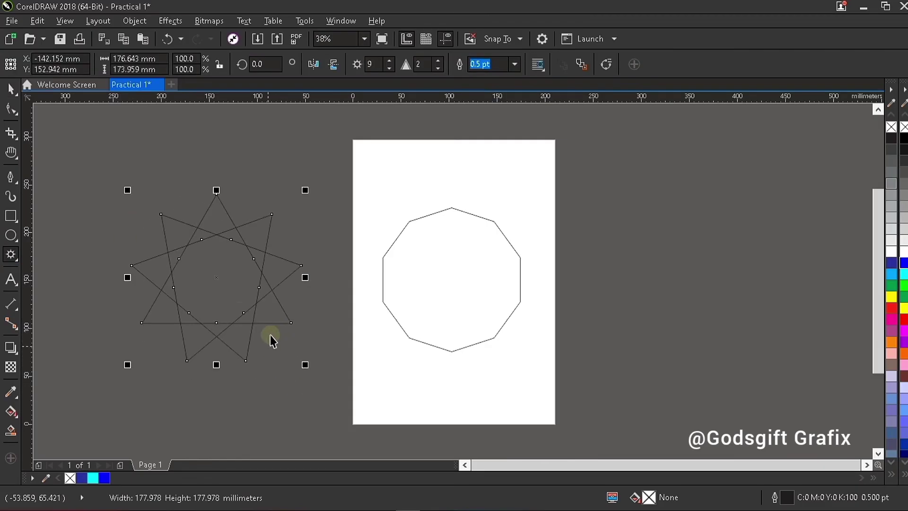
{"action": "key", "text": "space"}
{"action": "key", "text": "Delete"}
Draw two basic-shape parallelograms: about 113 × 181 mm left of the page and about 92 × 111 mm on the page's upper part.
{"action": "left_click", "coordinate": [406, 268]}
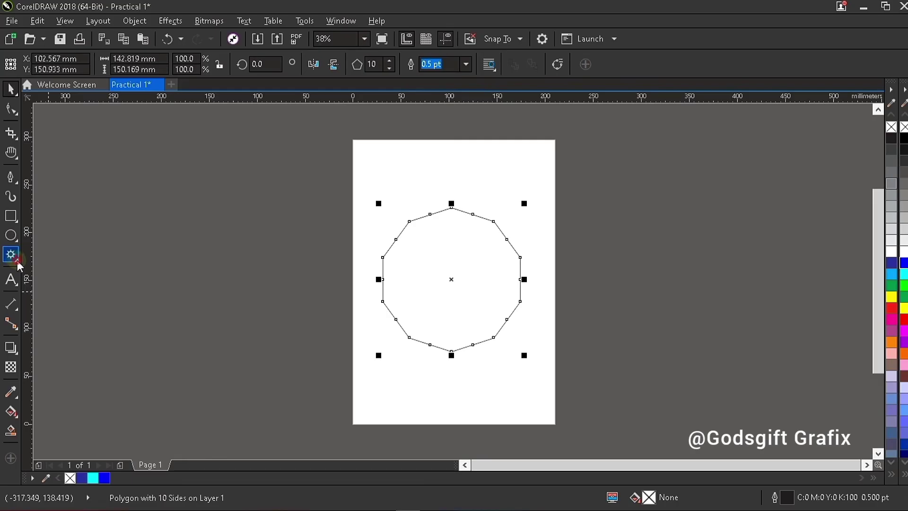
{"action": "left_click", "coordinate": [16, 259]}
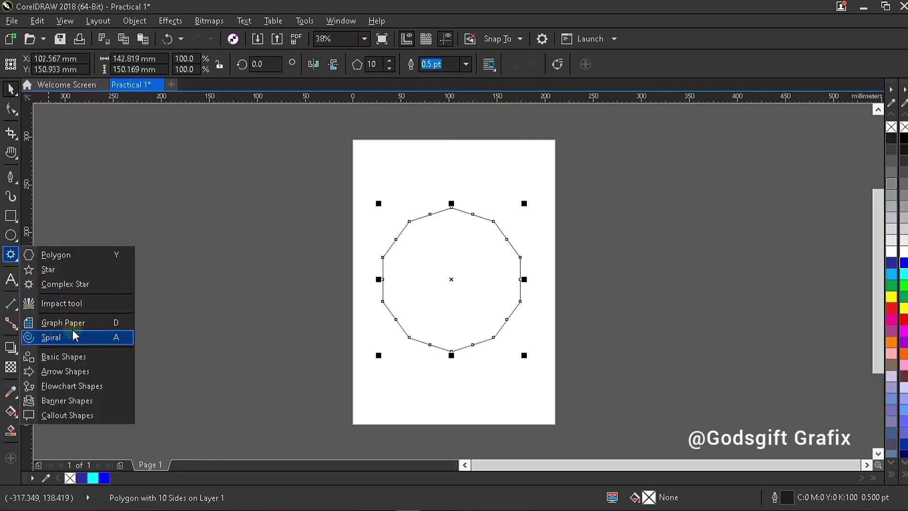
{"action": "left_click", "coordinate": [84, 362]}
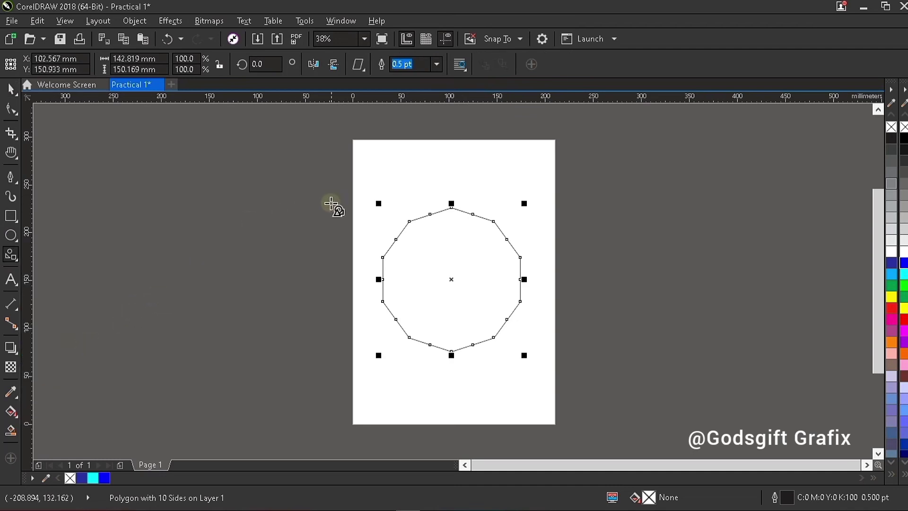
{"action": "left_click", "coordinate": [363, 71]}
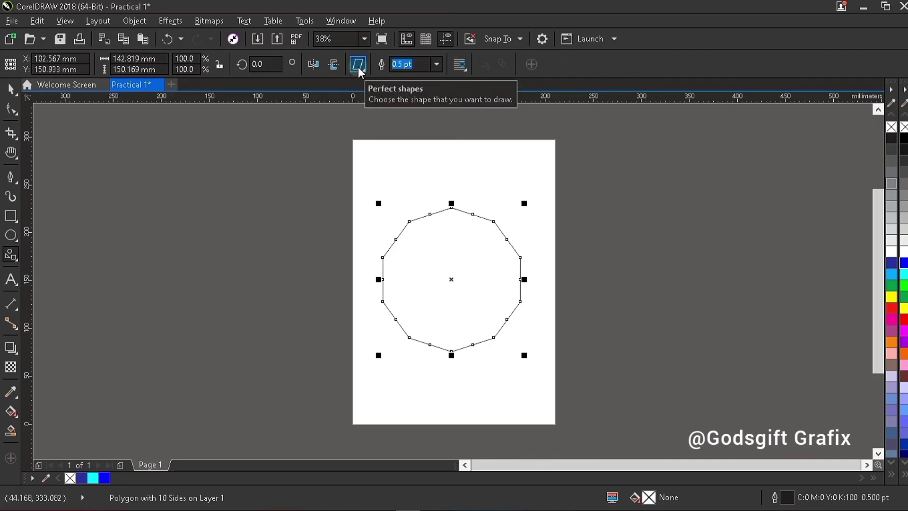
{"action": "left_click", "coordinate": [357, 71]}
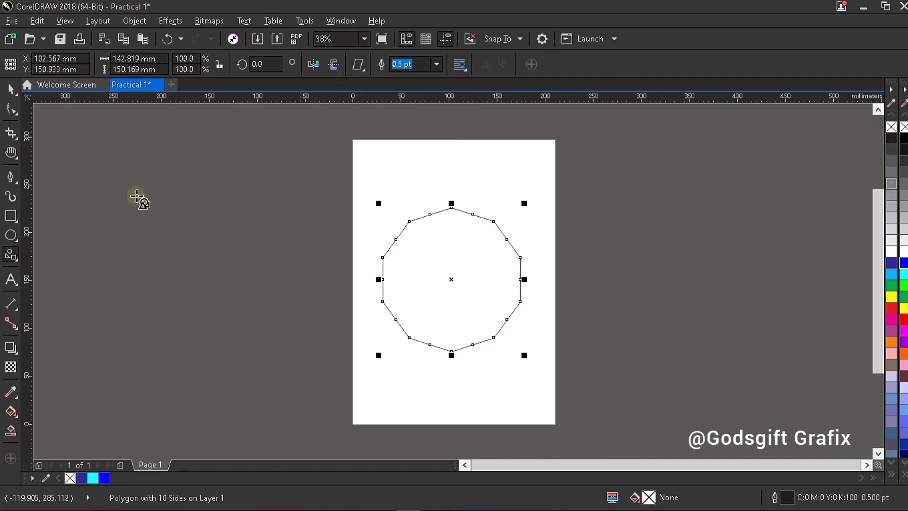
{"action": "left_click_drag", "start_coordinate": [131, 172], "coordinate": [233, 345]}
{"action": "key", "text": "Escape"}
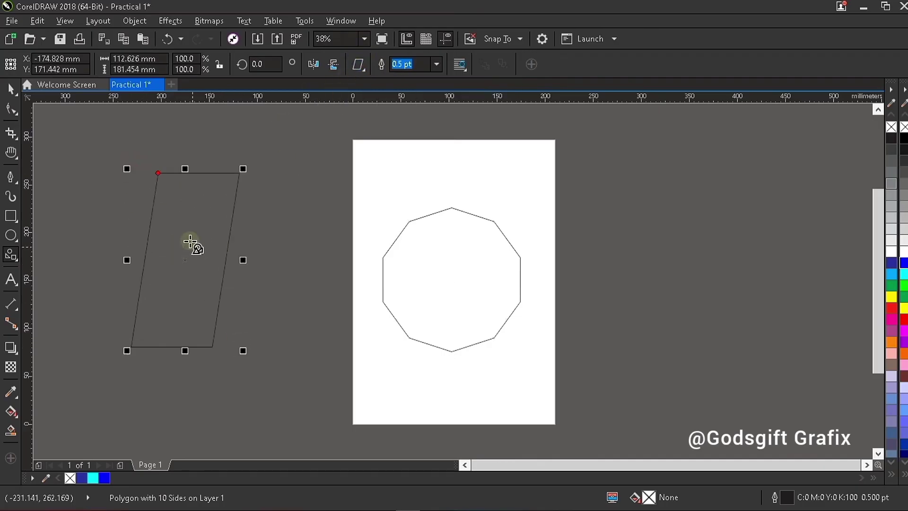
{"action": "left_click", "coordinate": [392, 177]}
{"action": "left_click_drag", "start_coordinate": [370, 154], "coordinate": [465, 267]}
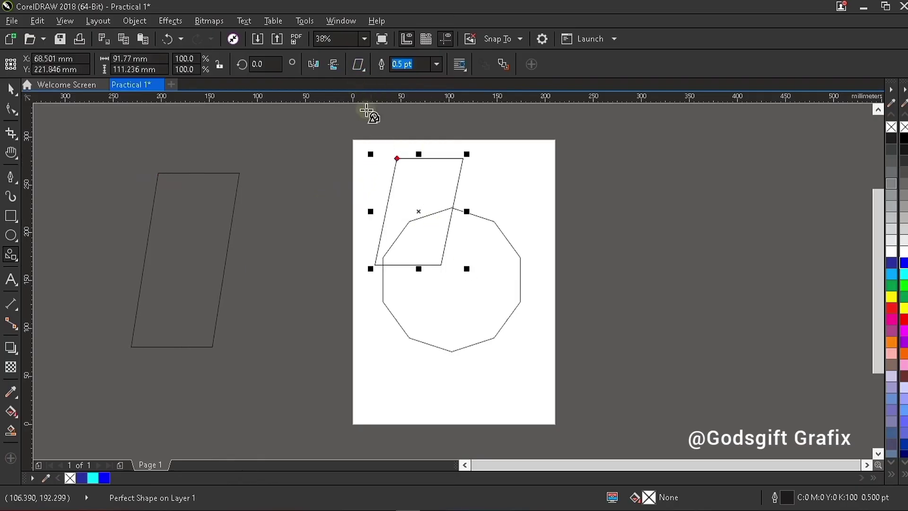
Delete both parallelograms, on the page and beside it.
{"action": "key", "text": "Delete"}
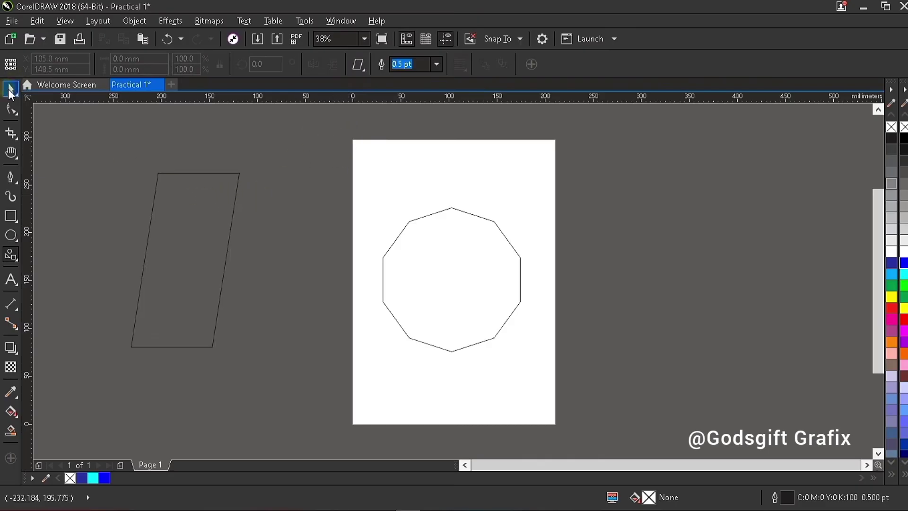
{"action": "left_click", "coordinate": [199, 232]}
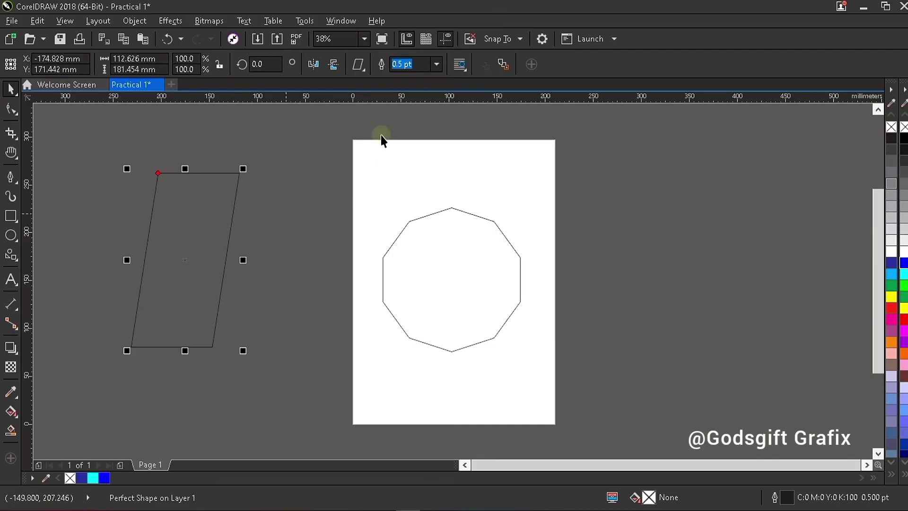
{"action": "key", "text": "Delete"}
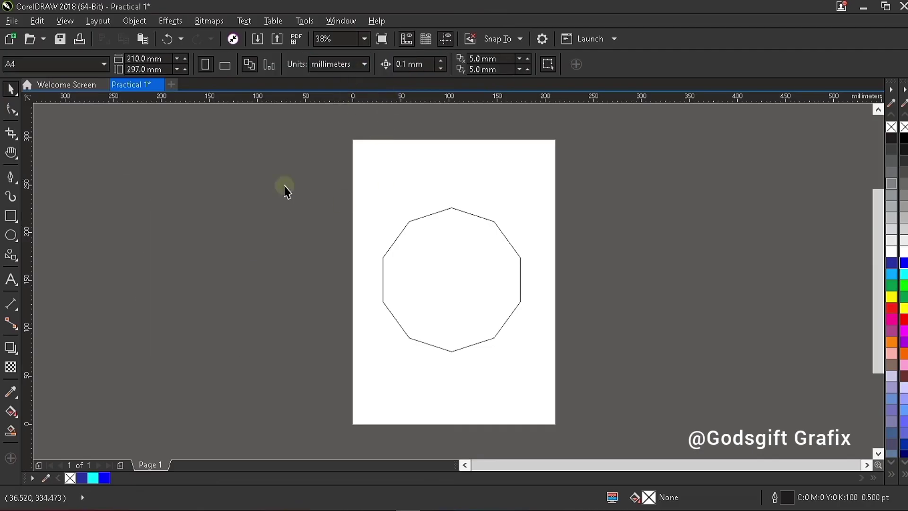
Draw a basic-shape heart to the left of the page and scale it down to about 115 × 115 mm.
{"action": "left_click", "coordinate": [17, 242]}
{"action": "left_click", "coordinate": [16, 257]}
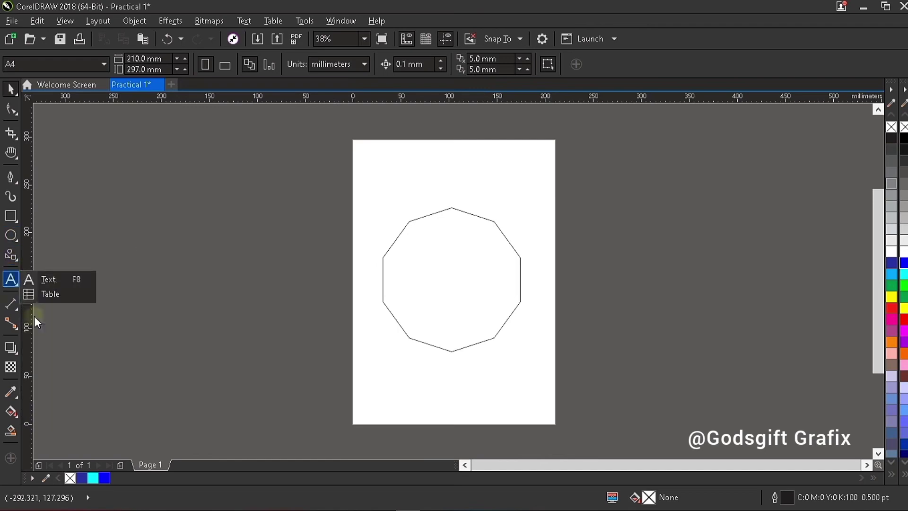
{"action": "left_click", "coordinate": [11, 303]}
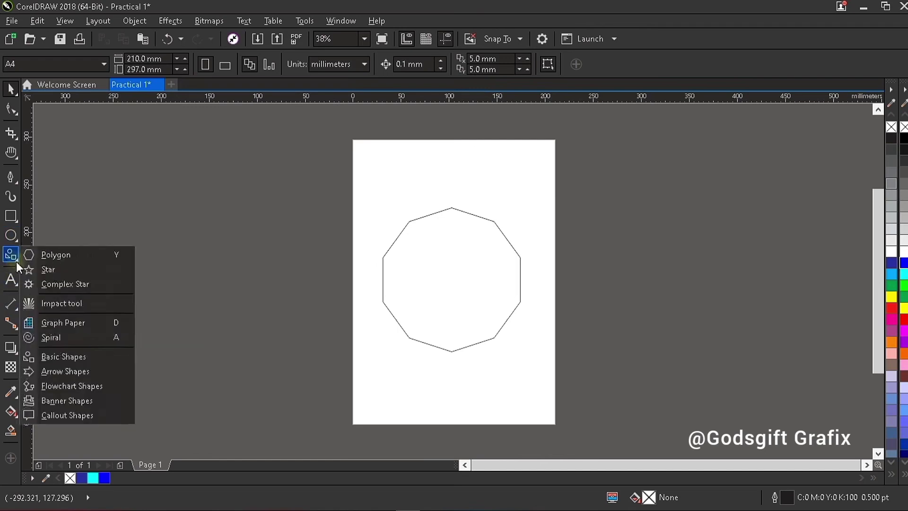
{"action": "mouse_move", "coordinate": [11, 256]}
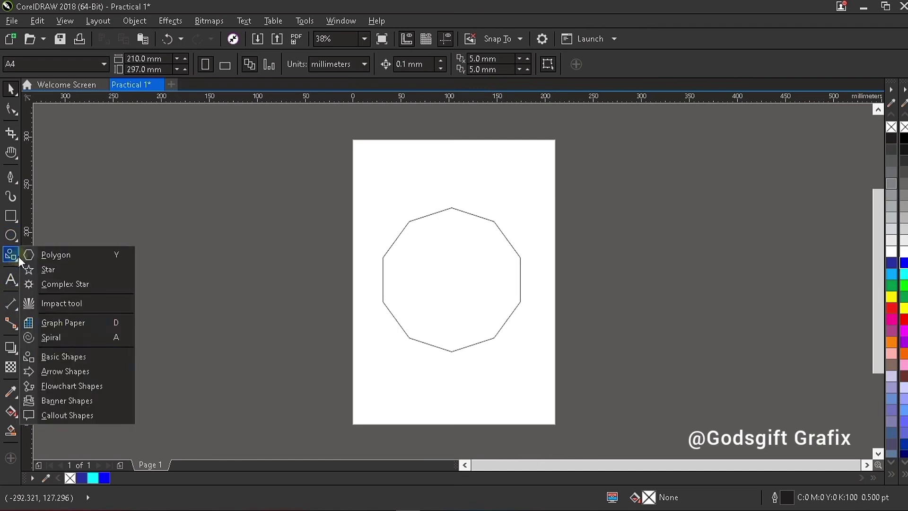
{"action": "left_click", "coordinate": [64, 356]}
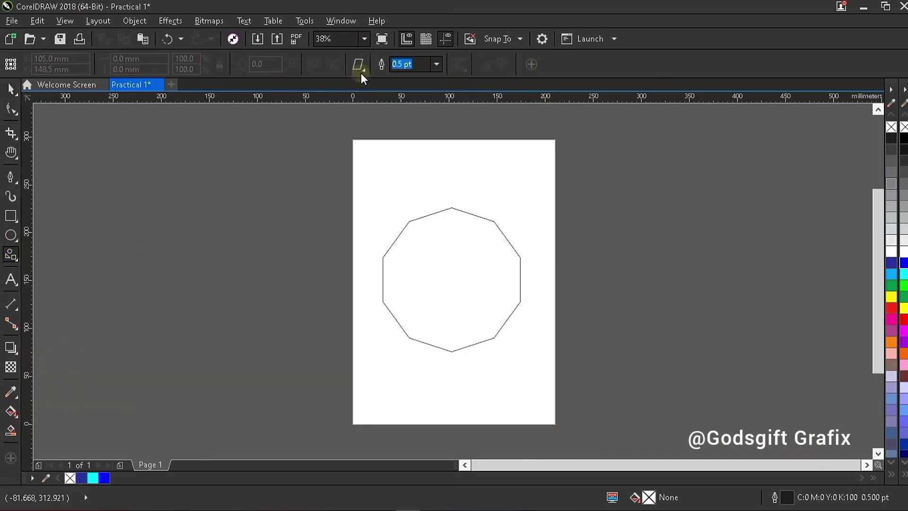
{"action": "left_click", "coordinate": [364, 70]}
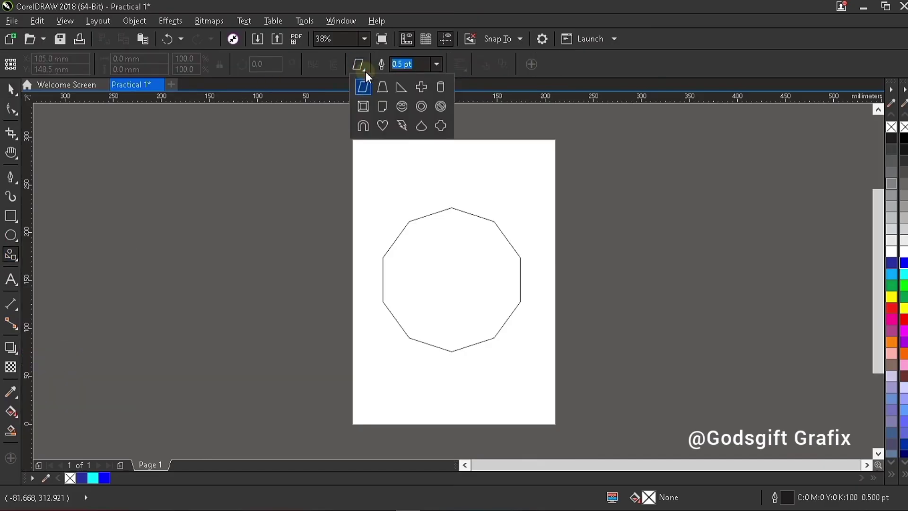
{"action": "left_click", "coordinate": [382, 128]}
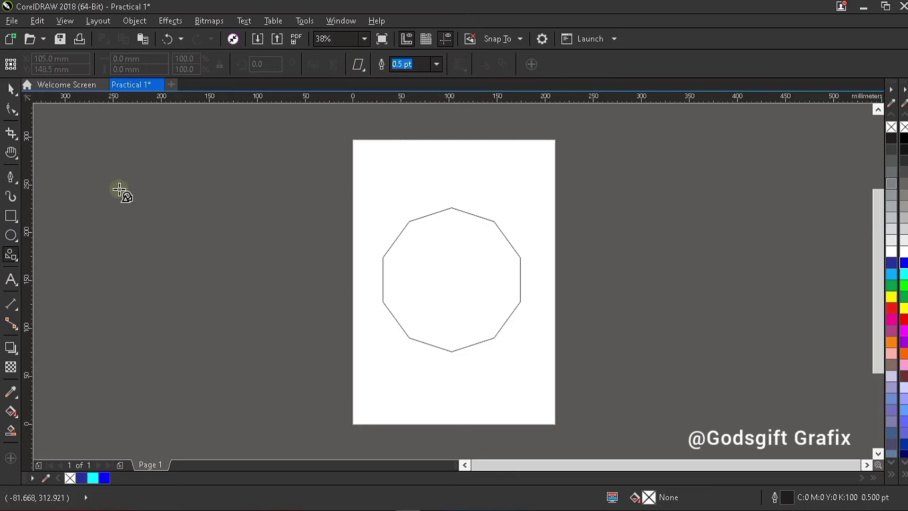
{"action": "left_click_drag", "start_coordinate": [122, 173], "coordinate": [253, 302]}
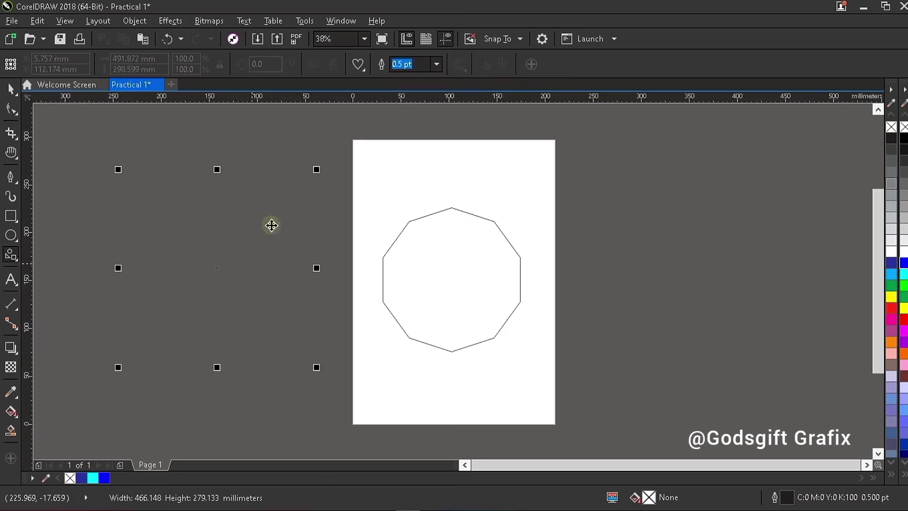
{"action": "left_click_drag", "start_coordinate": [316, 169], "coordinate": [320, 201]}
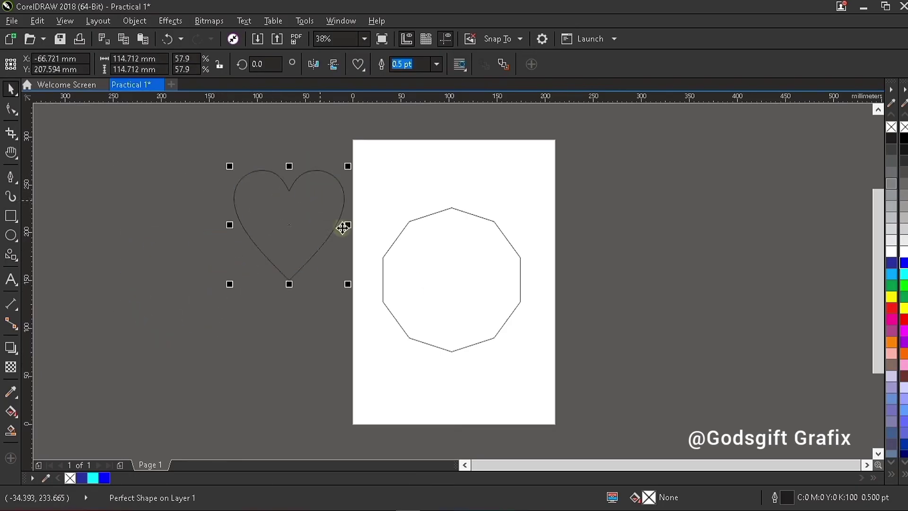
Delete the heart beside the page and the ten-sided polygon on the page.
{"action": "key", "text": "Delete"}
{"action": "key", "text": "Delete"}
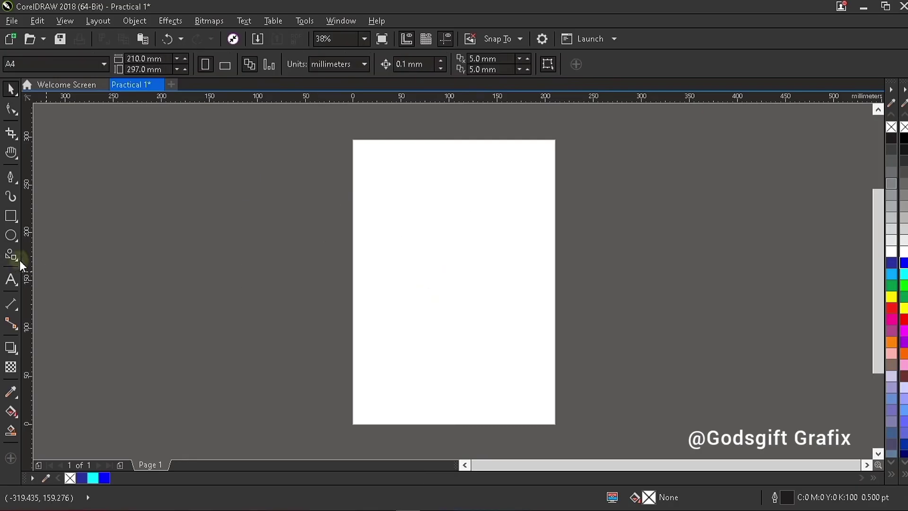
Draw a right-pointing arrow shape about 132 × 114 mm near the middle of the page.
{"action": "left_click", "coordinate": [19, 262]}
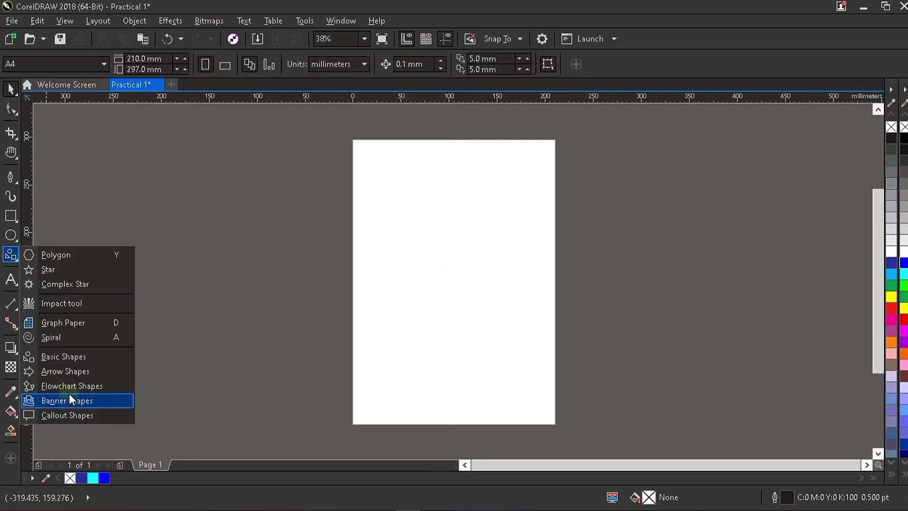
{"action": "left_click", "coordinate": [85, 376]}
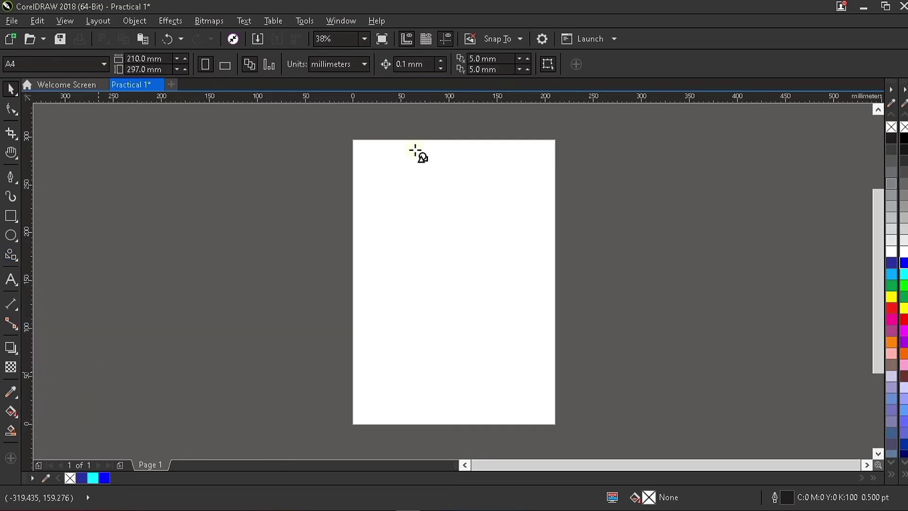
{"action": "left_click_drag", "start_coordinate": [384, 229], "coordinate": [520, 347]}
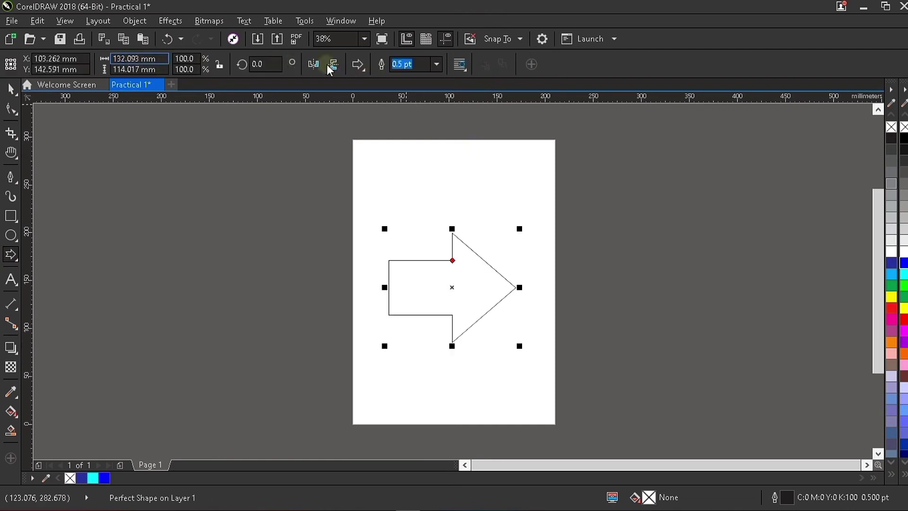
Draw an upward-pointing arrow shape over the page's upper right area, above the existing right-pointing arrow.
{"action": "left_click", "coordinate": [365, 72]}
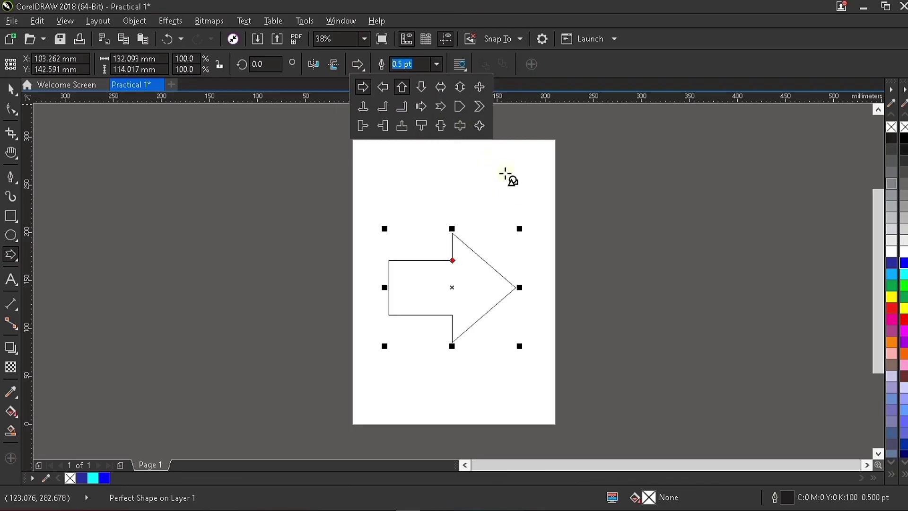
{"action": "left_click", "coordinate": [504, 201]}
{"action": "left_click_drag", "start_coordinate": [476, 156], "coordinate": [558, 275]}
Delete both the upward-pointing and the right-pointing arrow shapes from the page.
{"action": "key", "text": "space"}
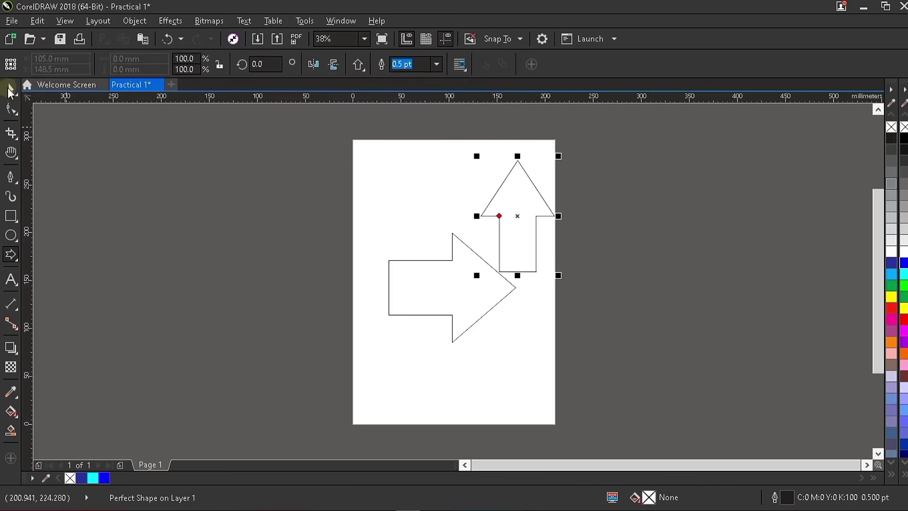
{"action": "key", "text": "Delete"}
{"action": "left_click", "coordinate": [450, 263]}
{"action": "key", "text": "Delete"}
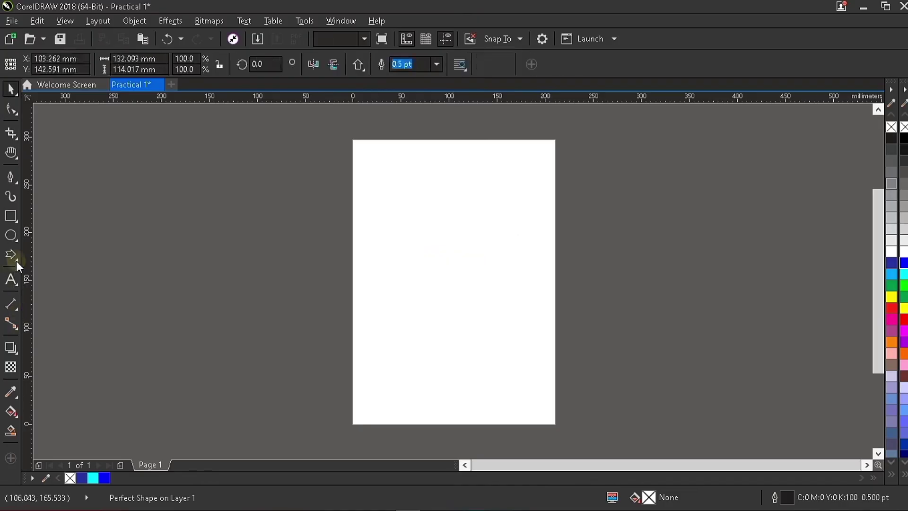
Draw a ribbon banner shape extending past the page's right edge, and delete it.
{"action": "left_click", "coordinate": [17, 260]}
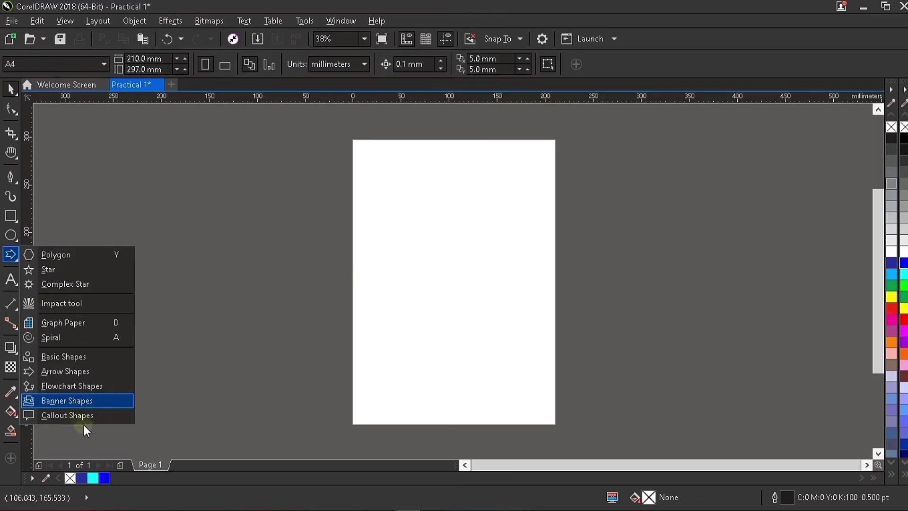
{"action": "left_click", "coordinate": [90, 401]}
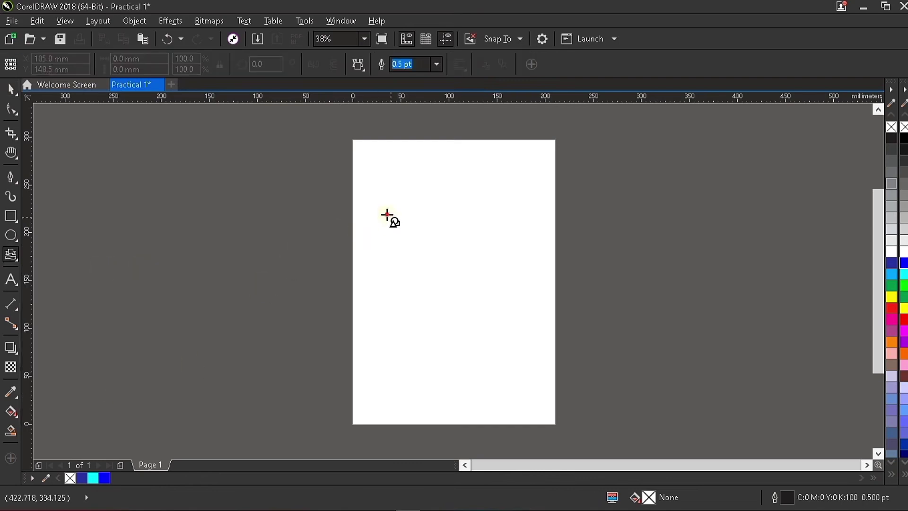
{"action": "mouse_move", "coordinate": [387, 214]}
{"action": "left_mouse_down"}
{"action": "mouse_move", "coordinate": [525, 369]}
{"action": "mouse_move", "coordinate": [816, 396]}
{"action": "mouse_move", "coordinate": [708, 395]}
{"action": "mouse_move", "coordinate": [606, 370]}
{"action": "mouse_move", "coordinate": [736, 385]}
{"action": "left_mouse_up"}
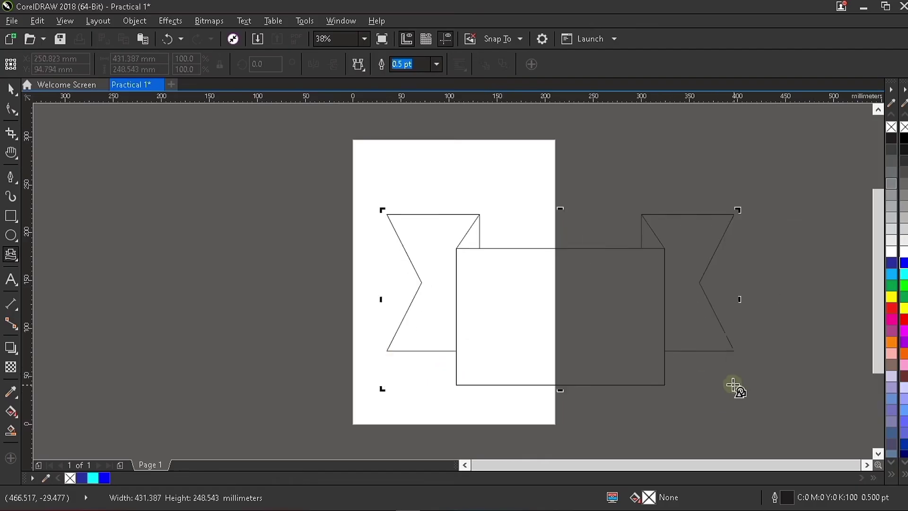
{"action": "key", "text": "space"}
{"action": "key", "text": "Delete"}
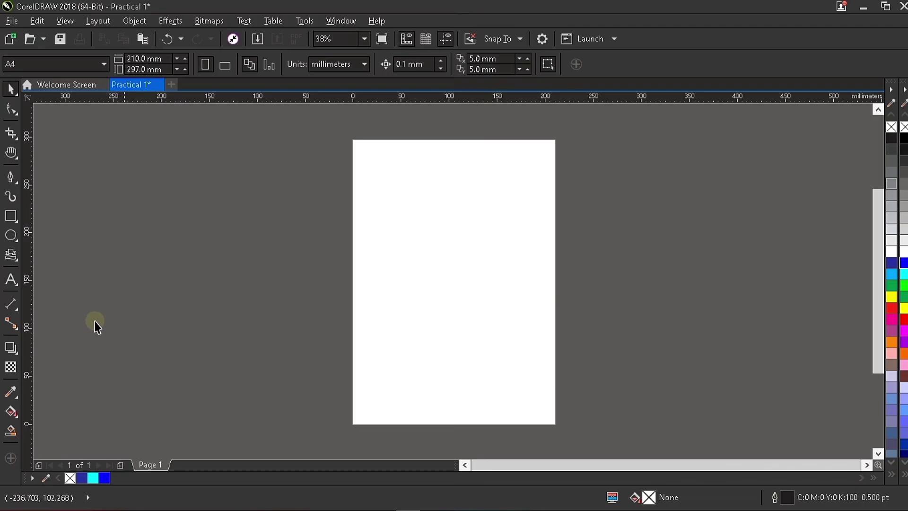
Draw a rectangular callout about 113 mm wide on the page and another about 193 × 140 mm to the left of the page.
{"action": "left_click", "coordinate": [17, 260]}
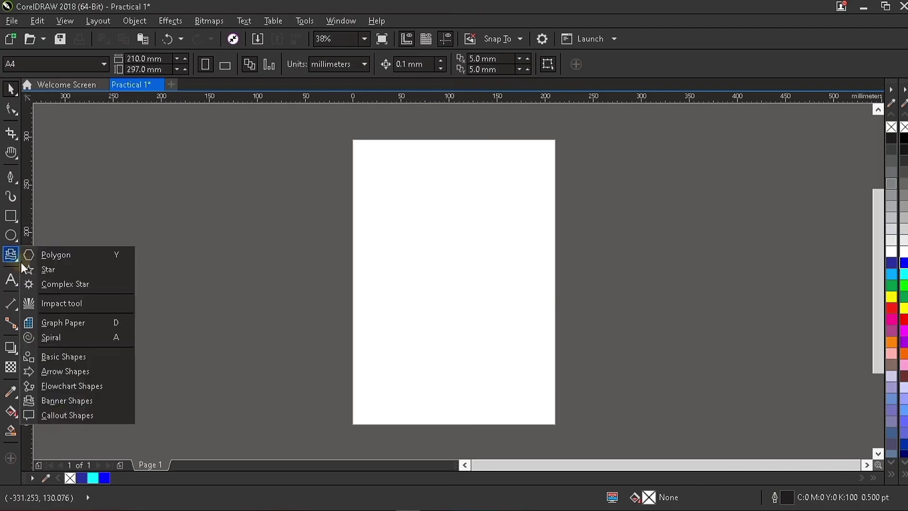
{"action": "left_click", "coordinate": [88, 407]}
{"action": "mouse_move", "coordinate": [449, 258]}
{"action": "left_mouse_down"}
{"action": "mouse_move", "coordinate": [523, 341]}
{"action": "mouse_move", "coordinate": [521, 375]}
{"action": "left_mouse_up"}
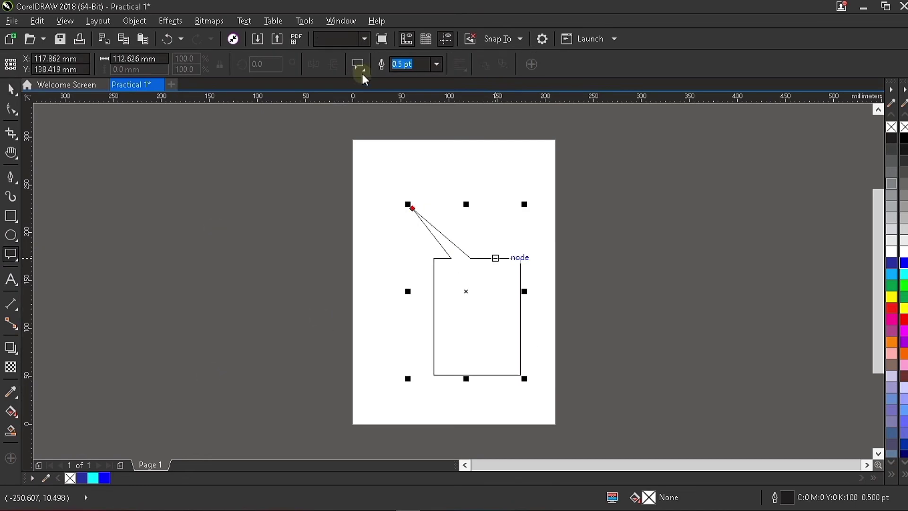
{"action": "left_click", "coordinate": [362, 71]}
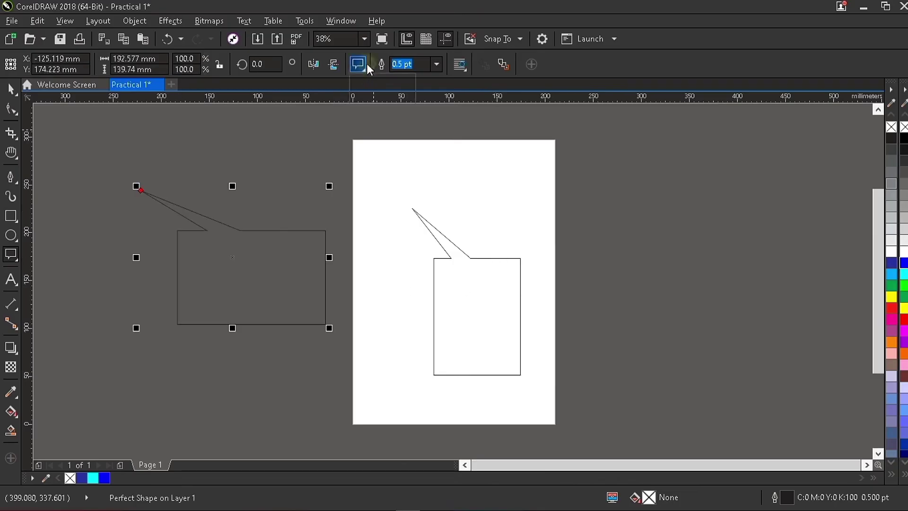
Draw a rounded callout about 160 × 121 mm across the page's right edge, and delete it.
{"action": "left_click", "coordinate": [360, 65]}
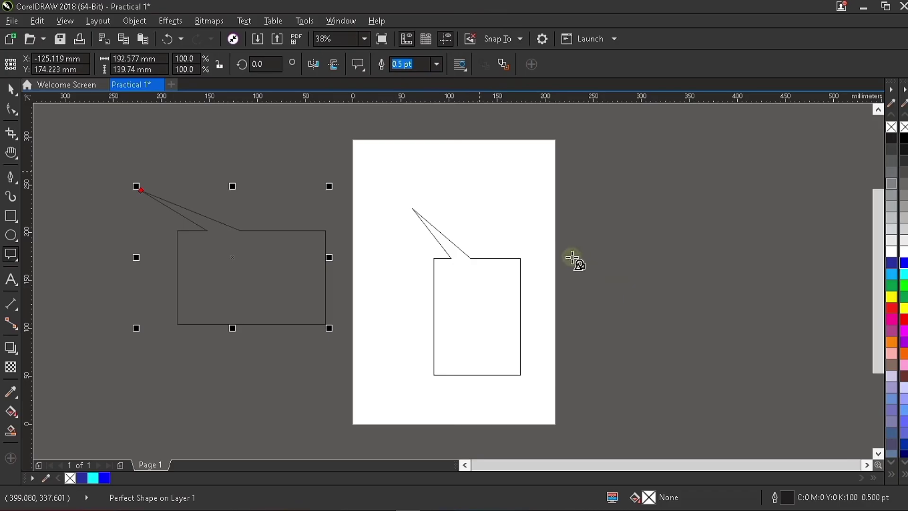
{"action": "left_click_drag", "start_coordinate": [479, 172], "coordinate": [629, 282]}
{"action": "key", "text": "space"}
{"action": "key", "text": "Delete"}
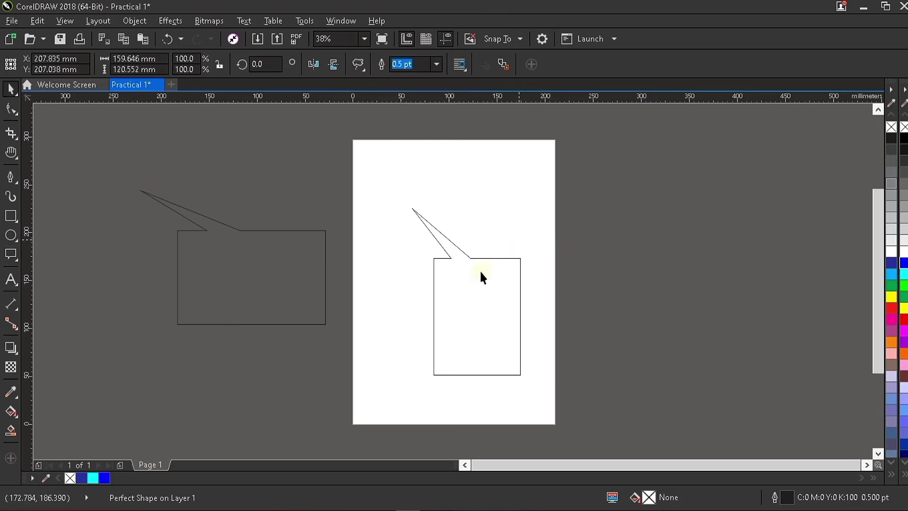
Delete the rectangular callouts on the page and to the left of it.
{"action": "left_click", "coordinate": [473, 272]}
{"action": "key", "text": "Delete"}
{"action": "left_click", "coordinate": [277, 247]}
{"action": "key", "text": "Delete"}
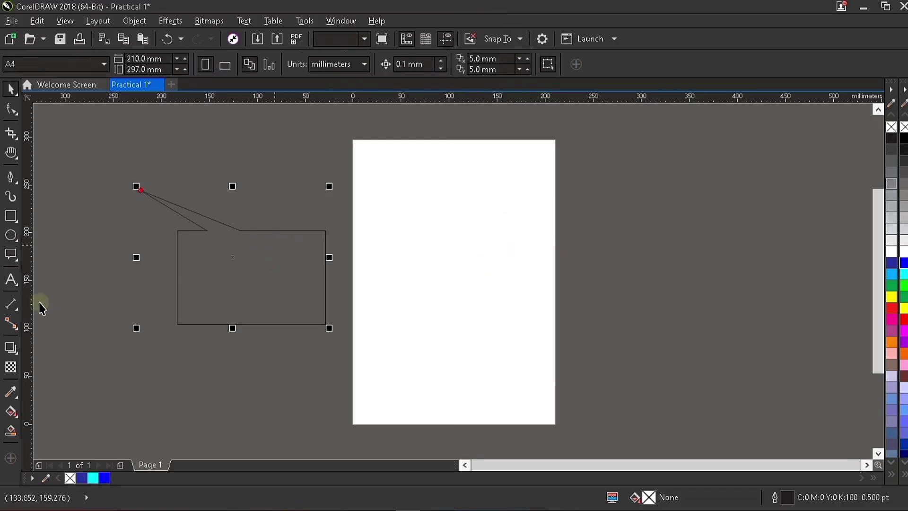
{"action": "left_click", "coordinate": [15, 284]}
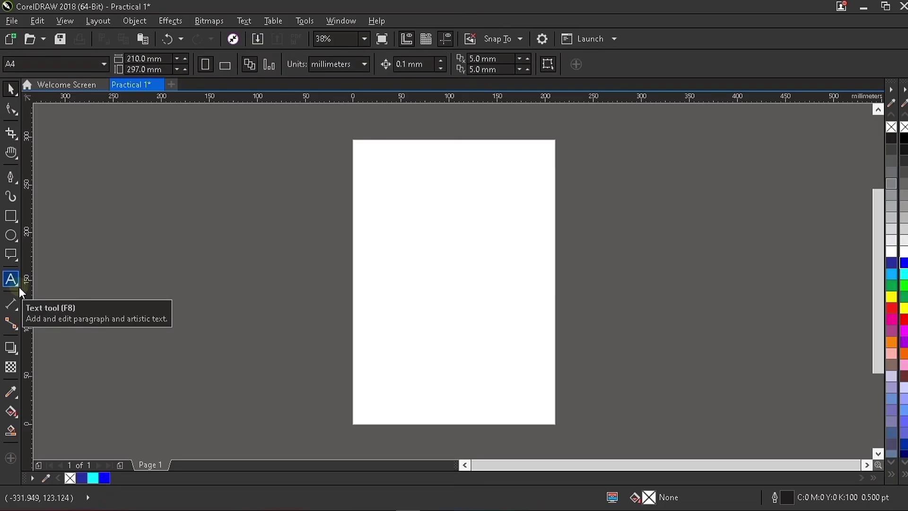
{"action": "left_click", "coordinate": [18, 286]}
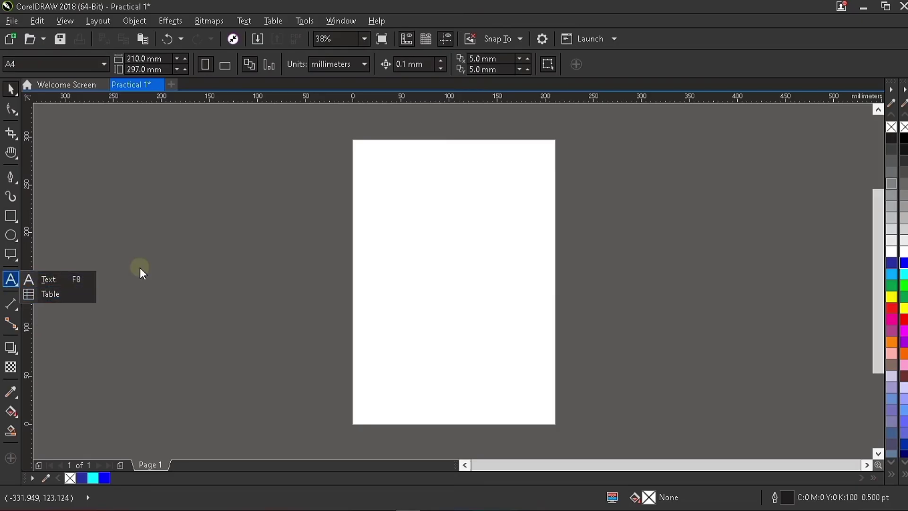
{"action": "key", "text": "F8"}
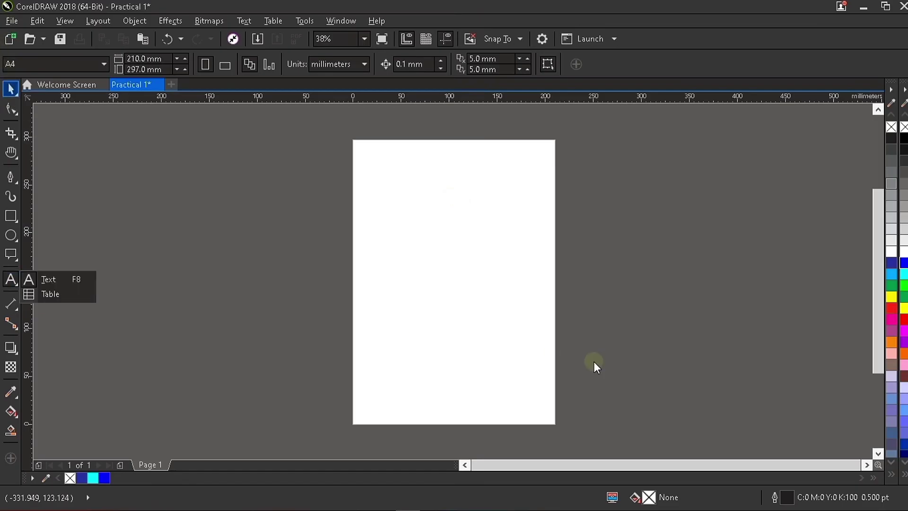
{"action": "key", "text": "space"}
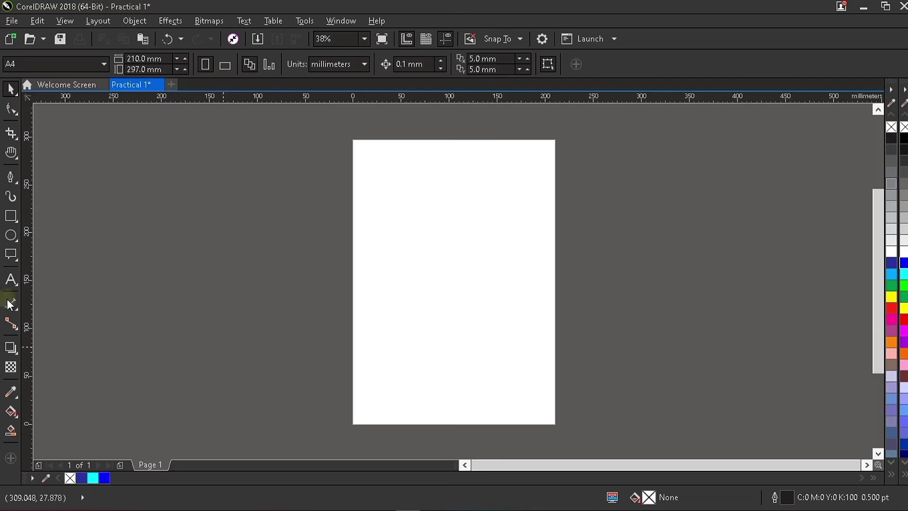
Add the artistic text "Computer" near the middle of the page.
{"action": "left_click", "coordinate": [10, 281]}
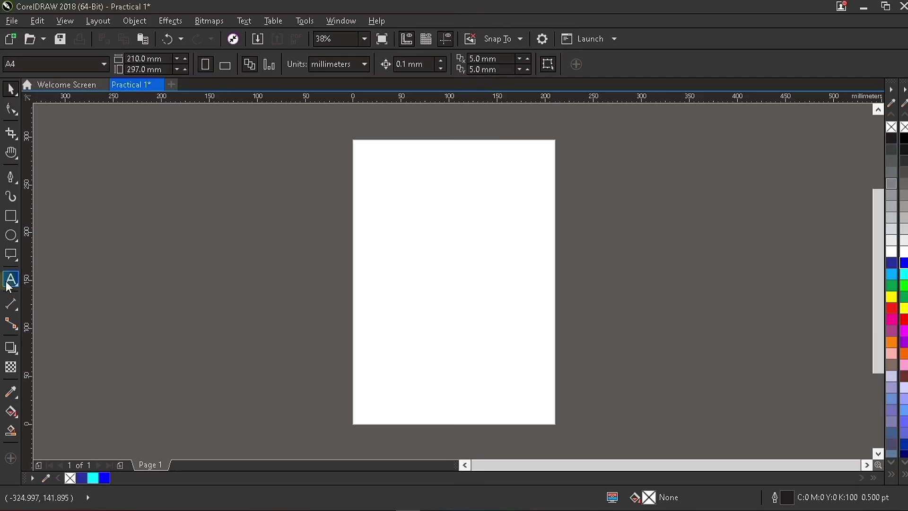
{"action": "left_click", "coordinate": [400, 266]}
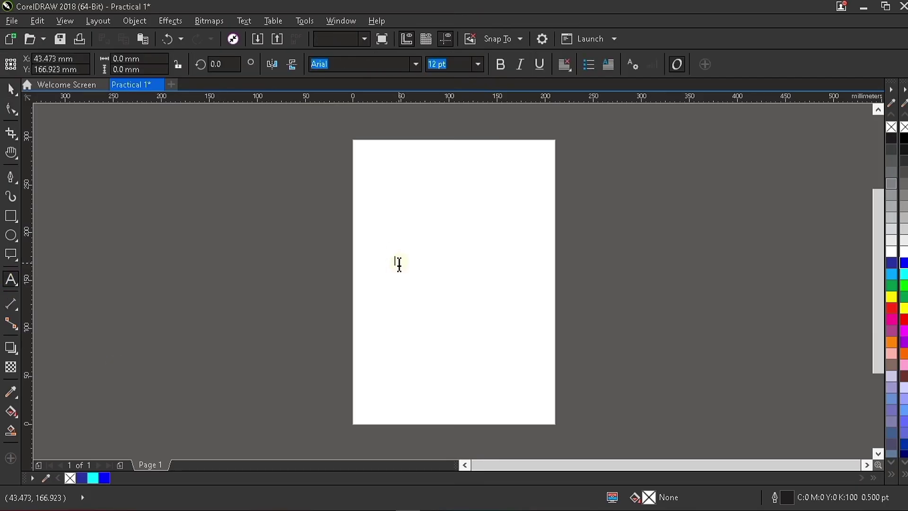
{"action": "key", "text": "Escape"}
{"action": "type", "text": "computer"}
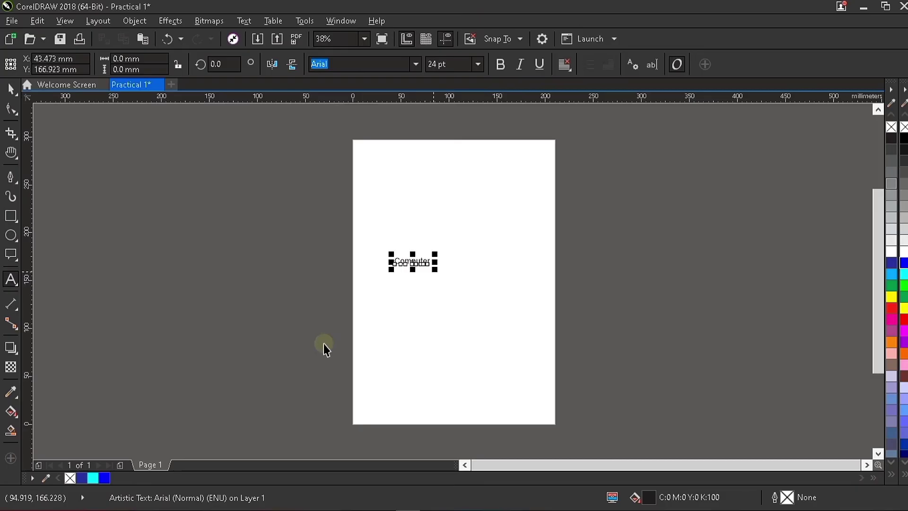
Scale the text "Computer" proportionally up to about 148 × 31 mm and move it to the centre of the page.
{"action": "key", "text": "ctrl+space"}
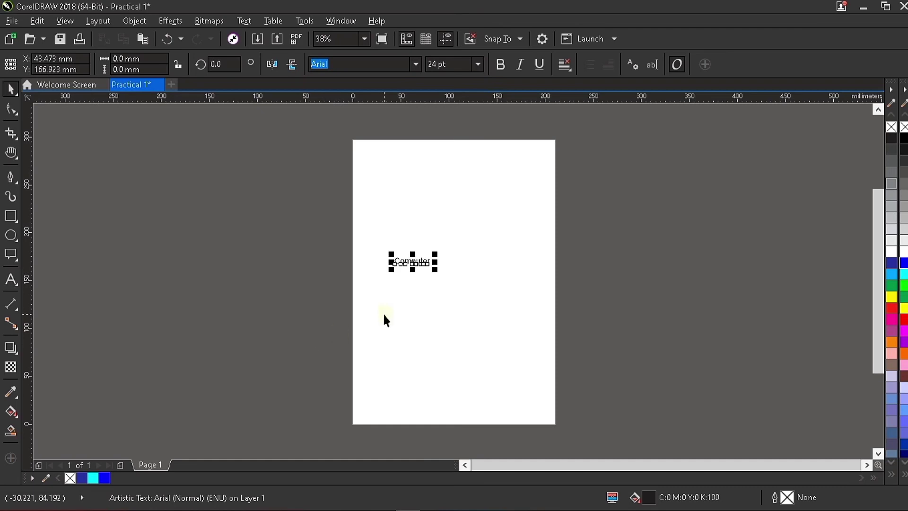
{"action": "left_click_drag", "start_coordinate": [436, 268], "coordinate": [541, 363]}
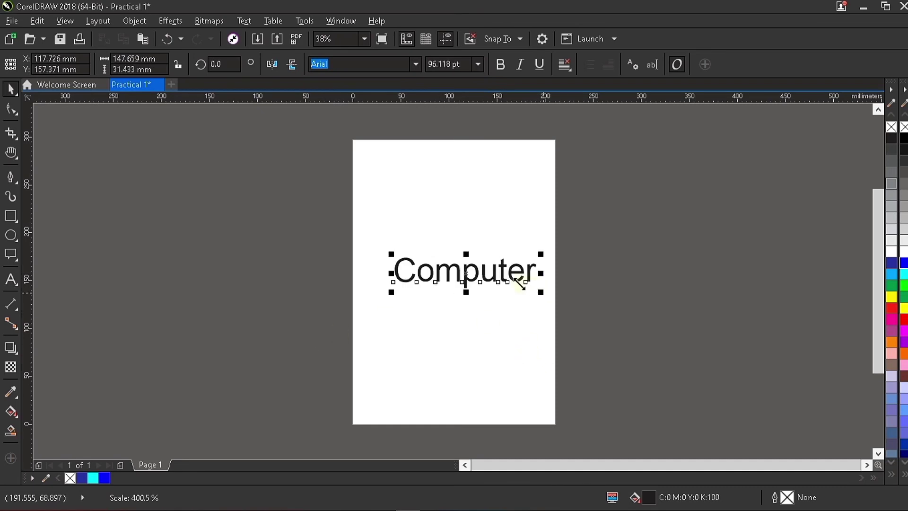
{"action": "mouse_move", "coordinate": [524, 272]}
{"action": "left_mouse_down"}
{"action": "mouse_move", "coordinate": [512, 280]}
{"action": "mouse_move", "coordinate": [519, 283]}
{"action": "left_mouse_up"}
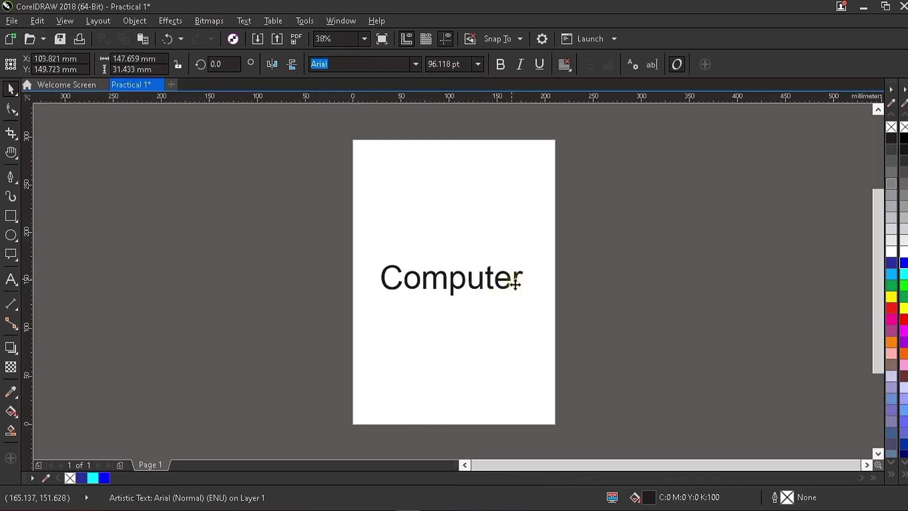
Squash the text vertically to about 17 mm high from its upper edge, and undo the change.
{"action": "scroll", "coordinate": [441, 282], "scroll_direction": "up", "scroll_amount": 2}
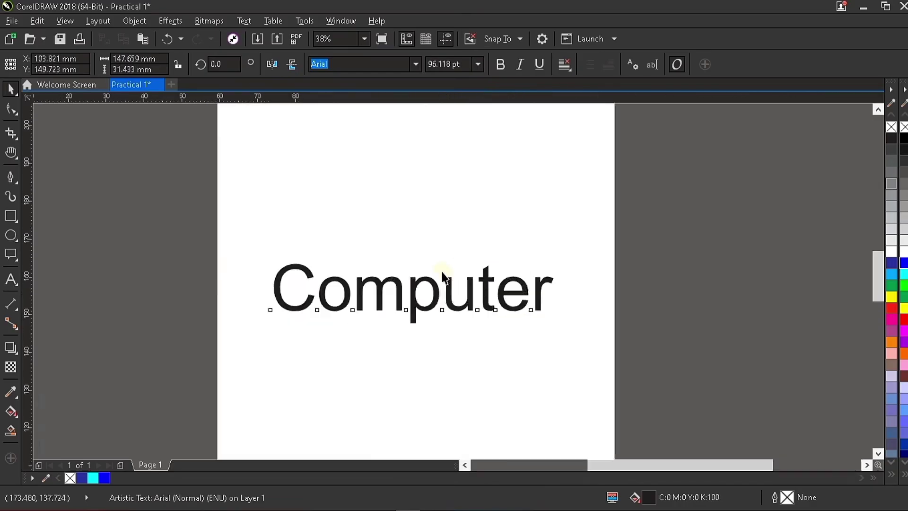
{"action": "scroll", "coordinate": [450, 258], "scroll_direction": "down", "scroll_amount": 1}
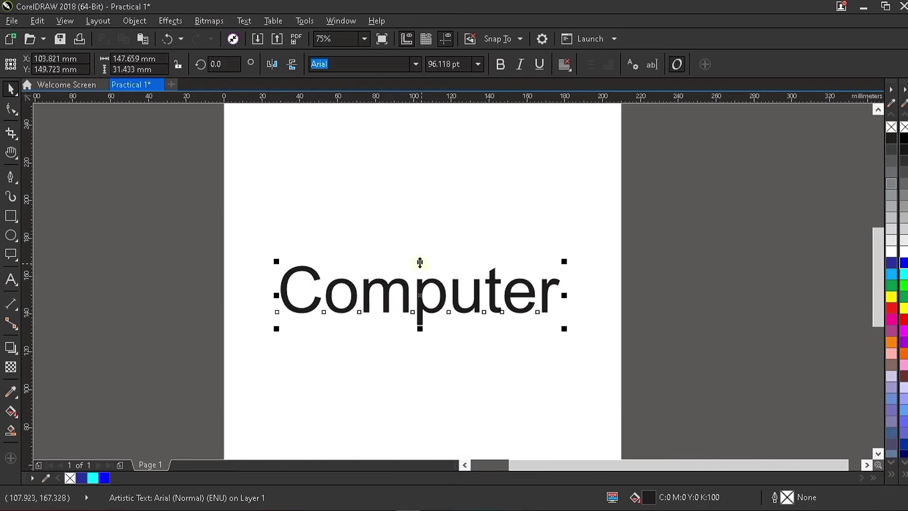
{"action": "left_click_drag", "start_coordinate": [420, 261], "coordinate": [425, 294]}
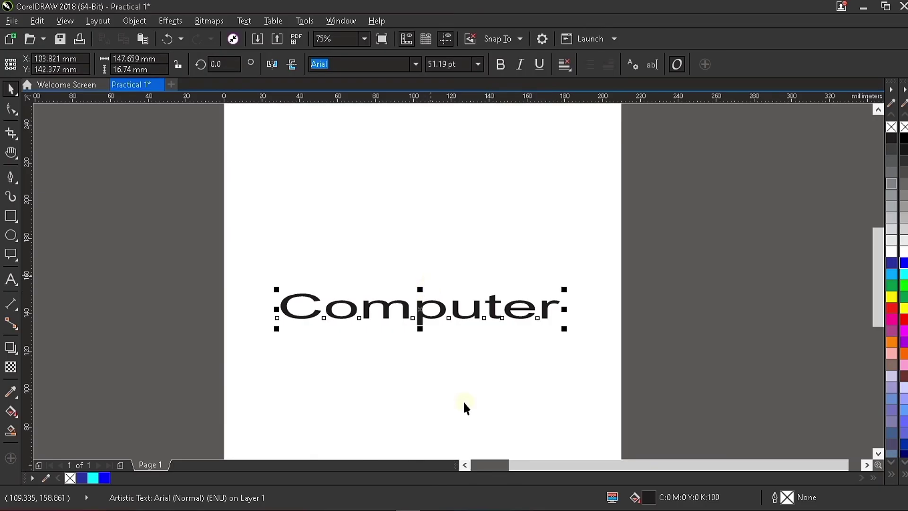
{"action": "key", "text": "ctrl+z"}
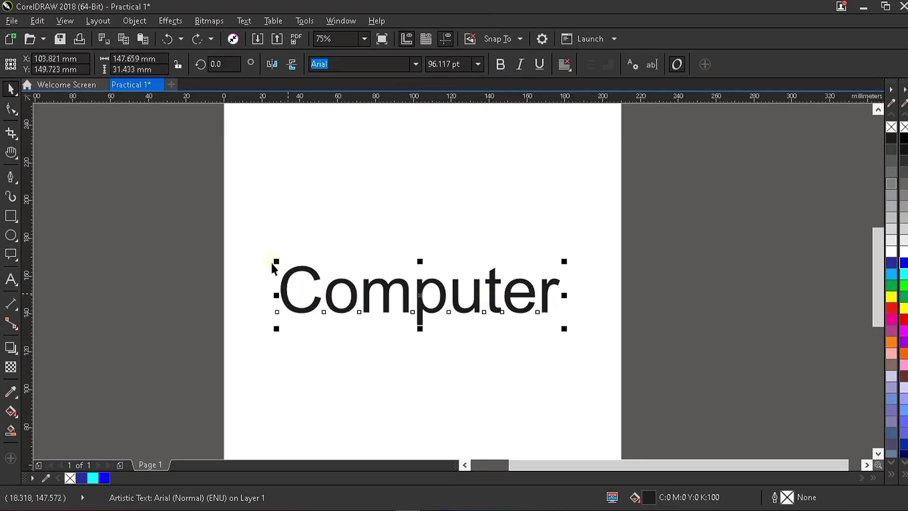
Resize the text "Computer" proportionally from its corners to about 173 × 37 mm.
{"action": "left_click_drag", "start_coordinate": [277, 261], "coordinate": [252, 240]}
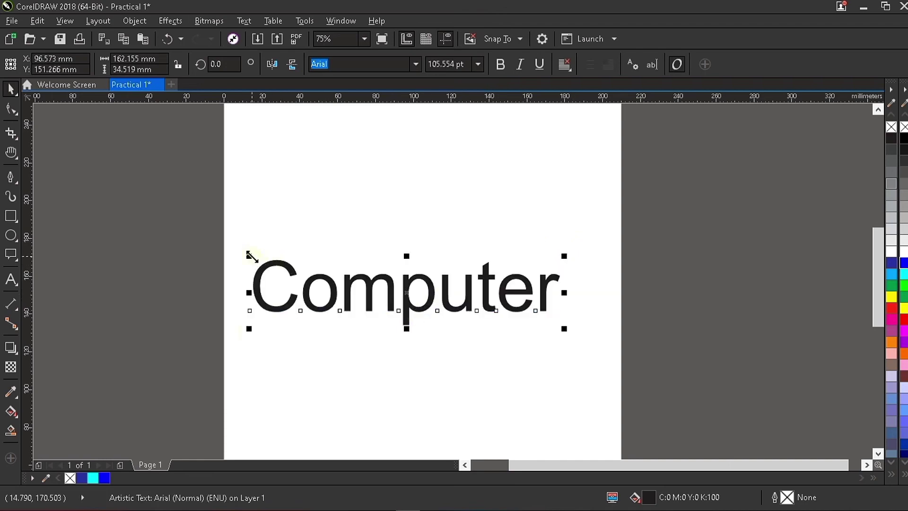
{"action": "left_click_drag", "start_coordinate": [250, 327], "coordinate": [261, 328]}
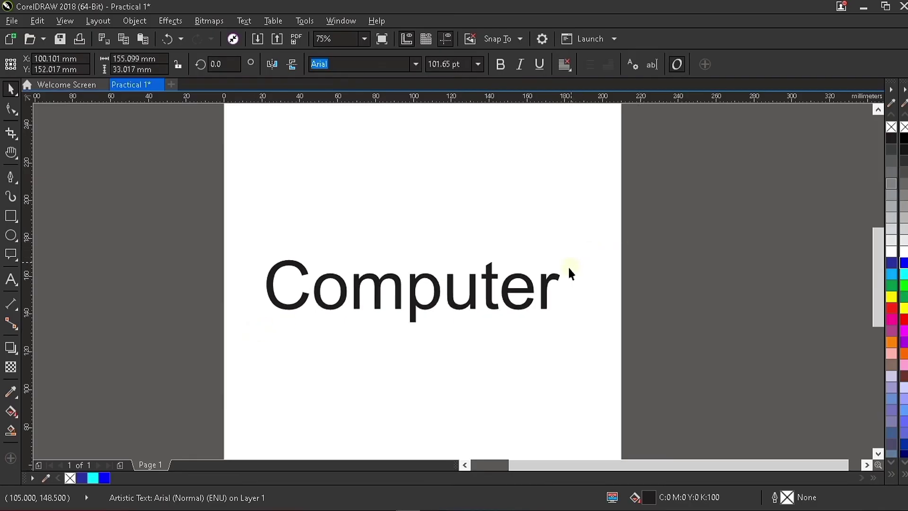
{"action": "left_click_drag", "start_coordinate": [565, 256], "coordinate": [563, 256]}
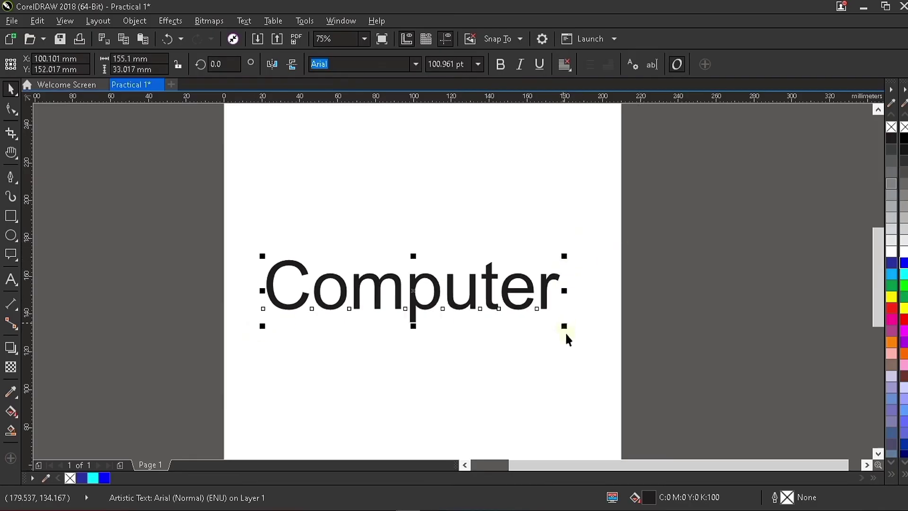
{"action": "left_click_drag", "start_coordinate": [576, 339], "coordinate": [600, 367]}
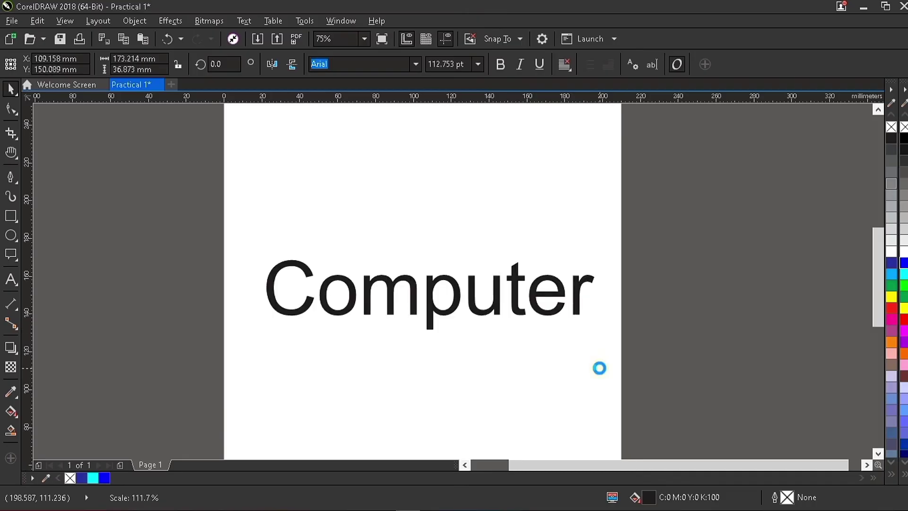
Try distorting the text by narrowing it from its side, and undo the change.
{"action": "left_click_drag", "start_coordinate": [534, 330], "coordinate": [533, 330]}
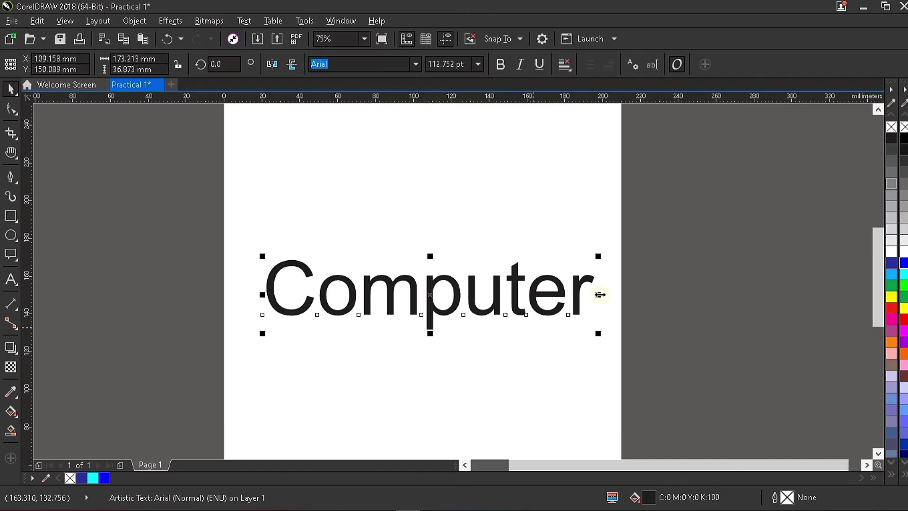
{"action": "left_click_drag", "start_coordinate": [599, 294], "coordinate": [444, 302]}
{"action": "key", "text": "ctrl+z"}
Scale the text "Computer" proportionally down to about 83 × 18 mm and move it to the centre of the page.
{"action": "left_click_drag", "start_coordinate": [598, 256], "coordinate": [533, 290]}
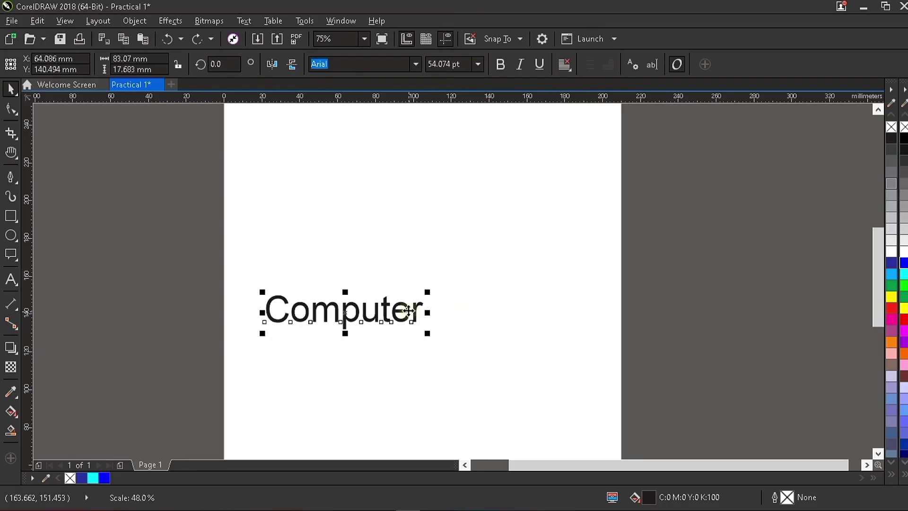
{"action": "left_click_drag", "start_coordinate": [409, 311], "coordinate": [483, 281]}
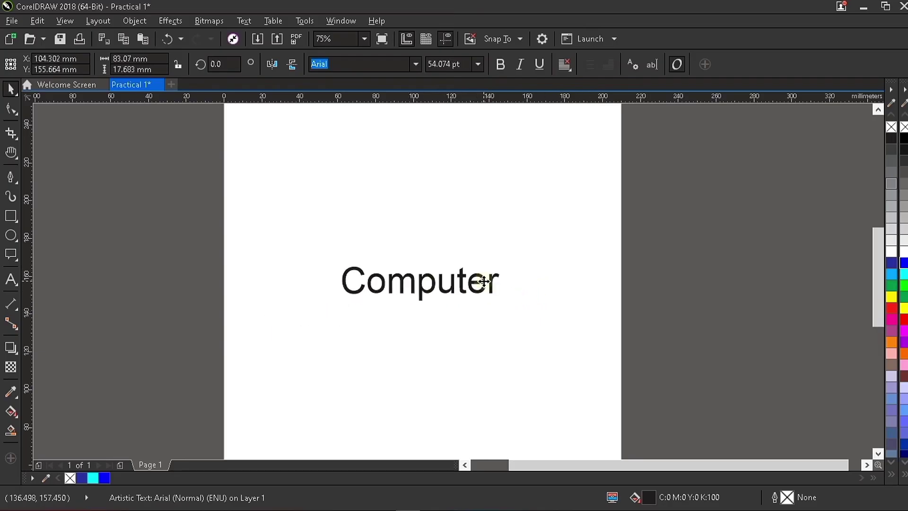
{"action": "left_click", "coordinate": [437, 282]}
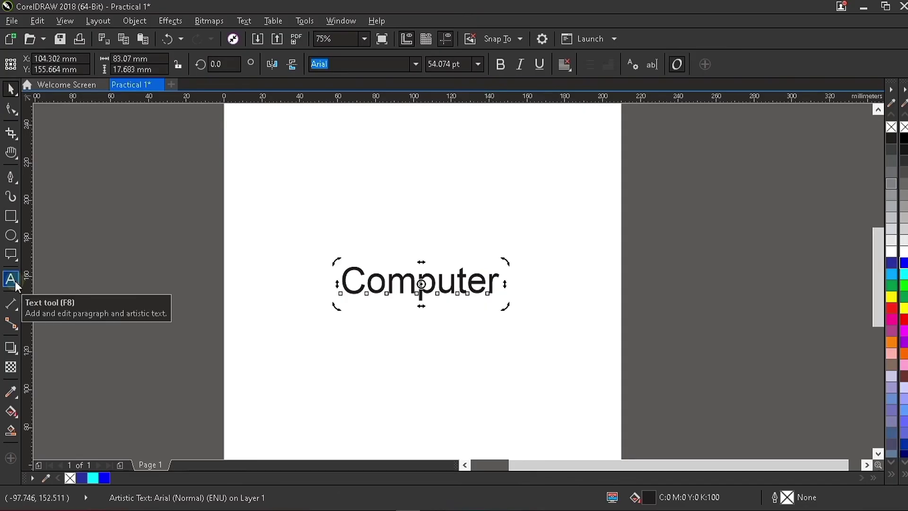
Delete the text "Computer" and draw a paragraph text frame about 149 × 74 mm in the middle of the page.
{"action": "left_click", "coordinate": [462, 277]}
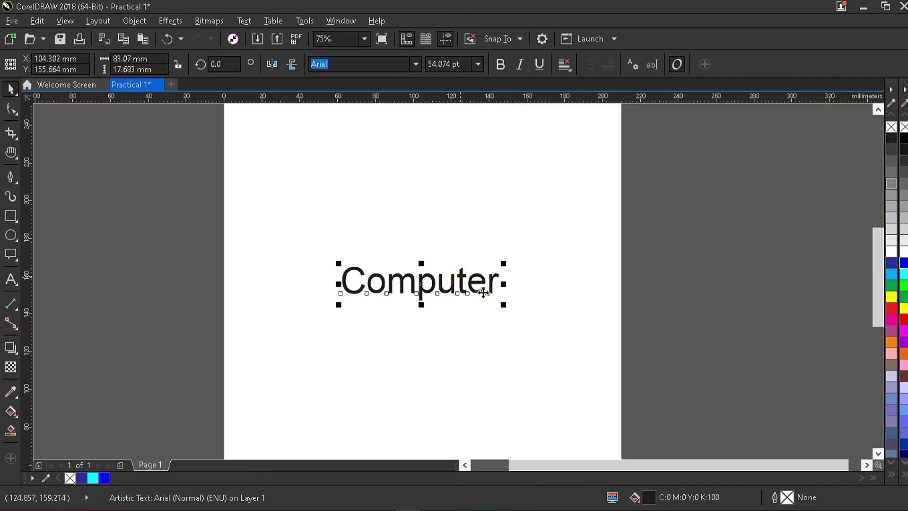
{"action": "key", "text": "Delete"}
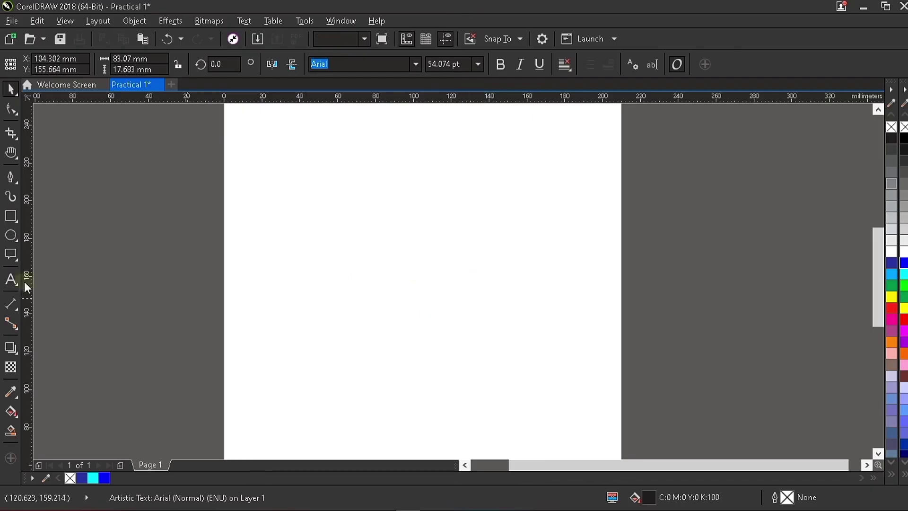
{"action": "left_click", "coordinate": [11, 280]}
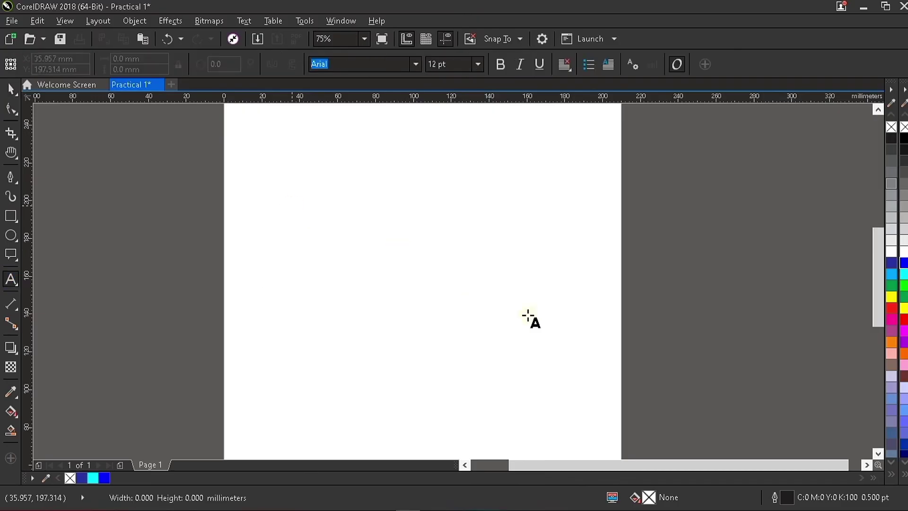
{"action": "left_click_drag", "start_coordinate": [292, 205], "coordinate": [574, 346]}
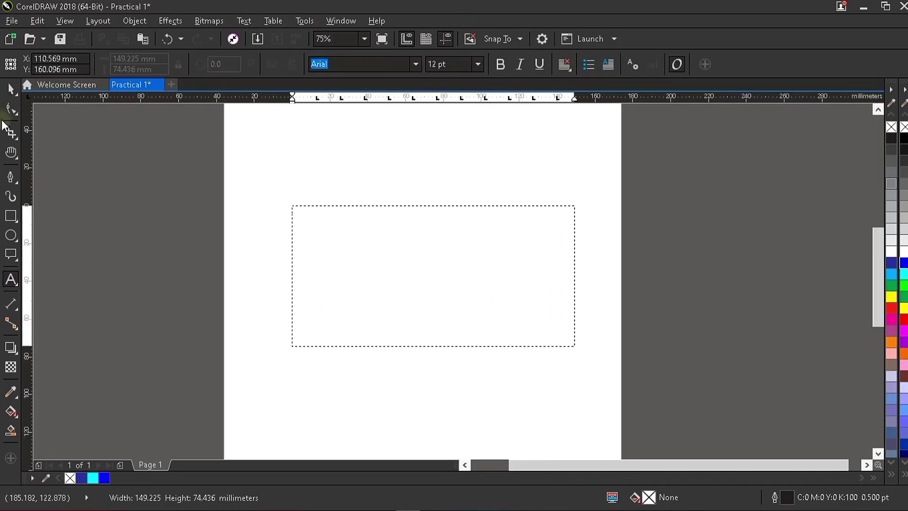
{"action": "left_click", "coordinate": [14, 90]}
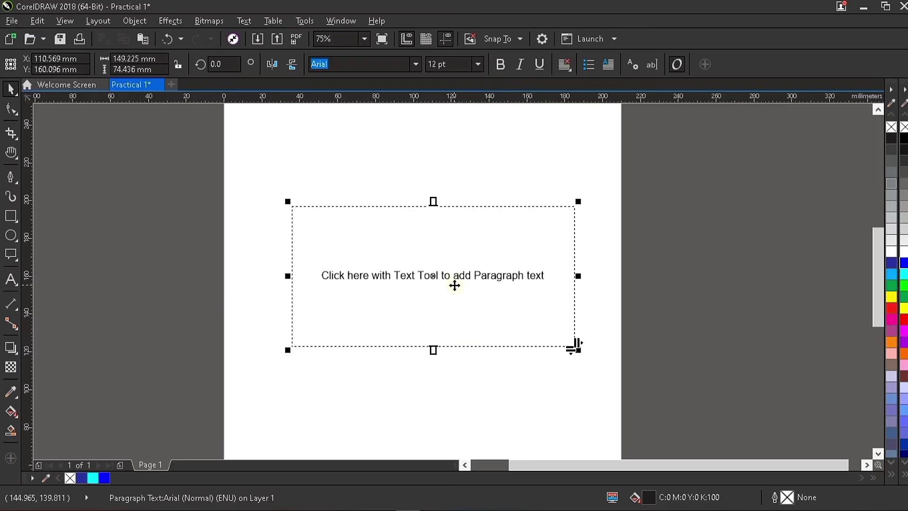
{"action": "scroll", "coordinate": [454, 283], "scroll_direction": "up", "scroll_amount": 2}
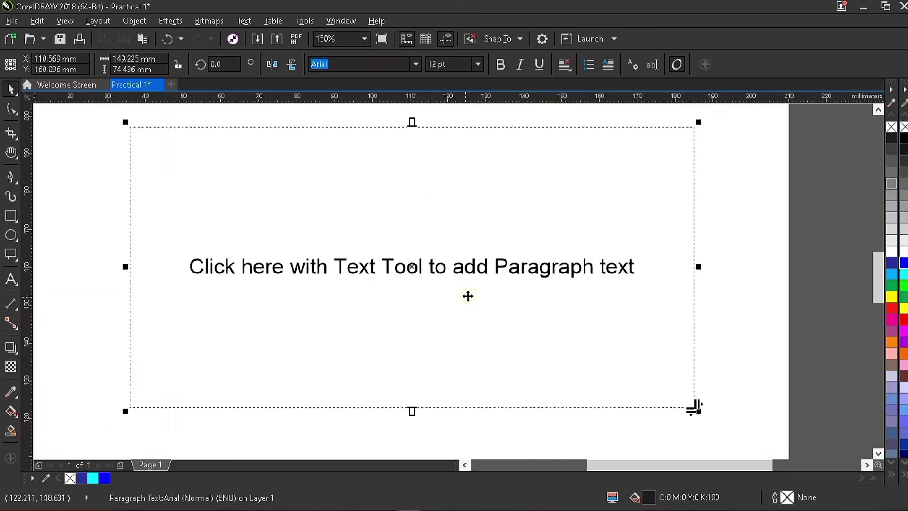
{"action": "scroll", "coordinate": [610, 290], "scroll_direction": "down", "scroll_amount": 2}
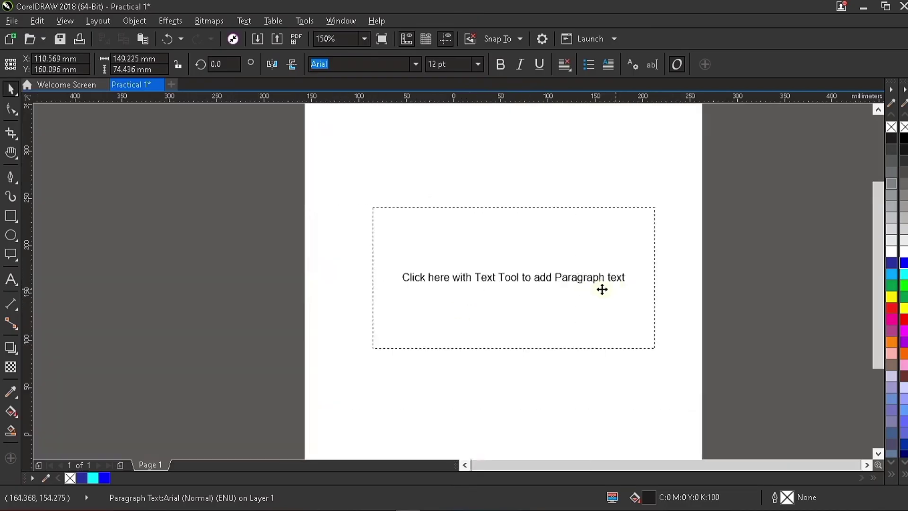
{"action": "scroll", "coordinate": [623, 305], "scroll_direction": "up", "scroll_amount": 1}
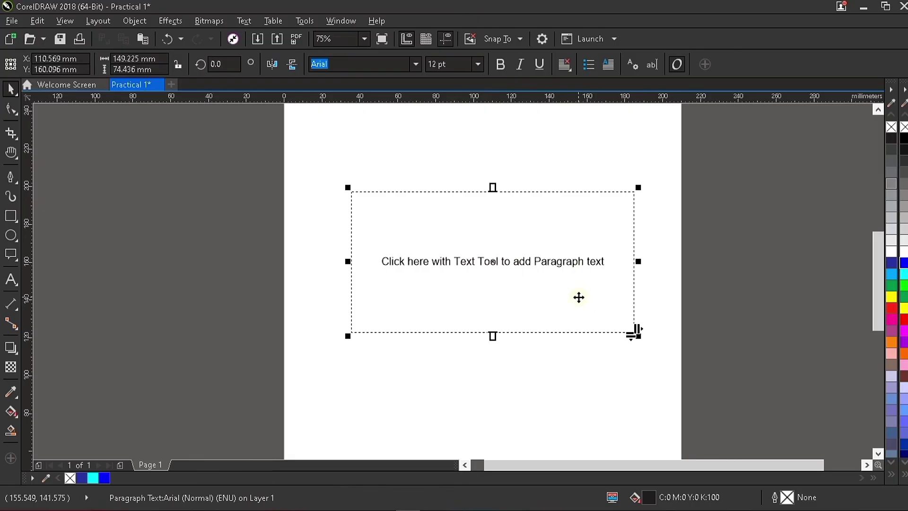
{"action": "left_click", "coordinate": [526, 366]}
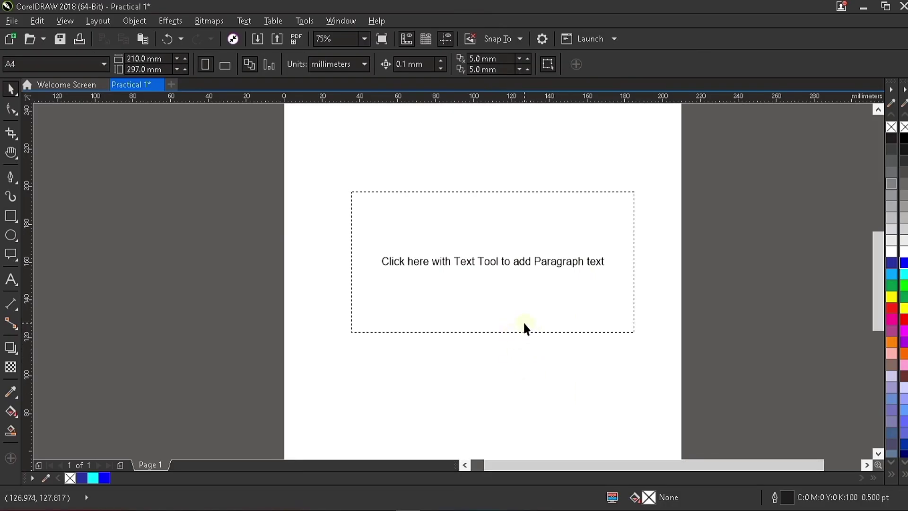
Enter about five lines of random filler letters, starting with "hgscscscmghcmss", in the paragraph text frame.
{"action": "double_click", "coordinate": [513, 277]}
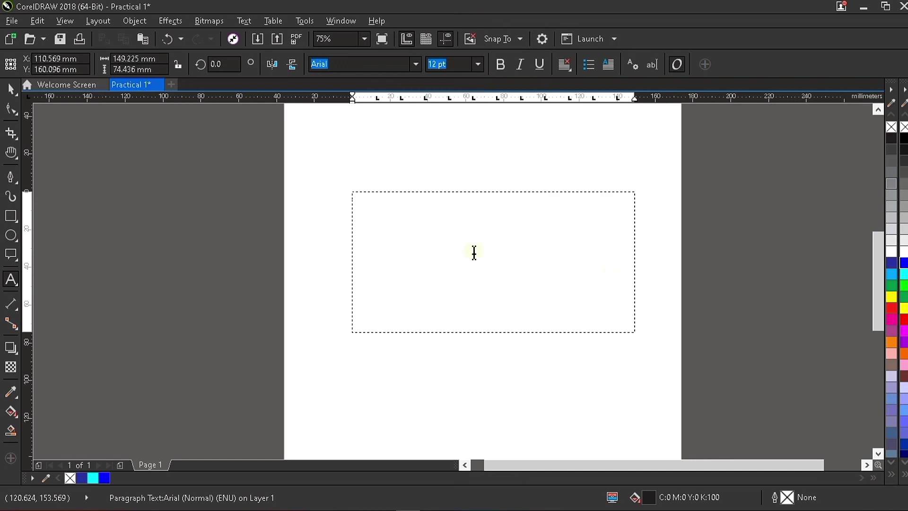
{"action": "left_click", "coordinate": [447, 235]}
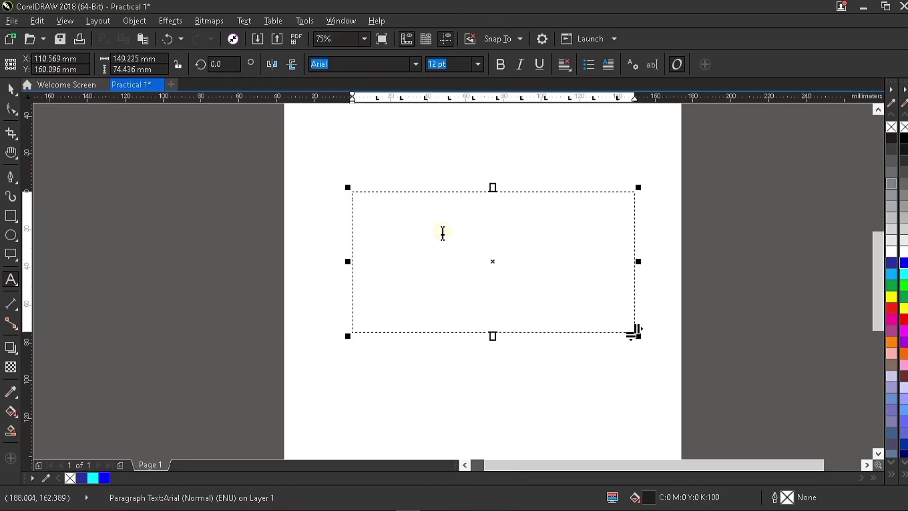
{"action": "type", "text": "hgscscs"}
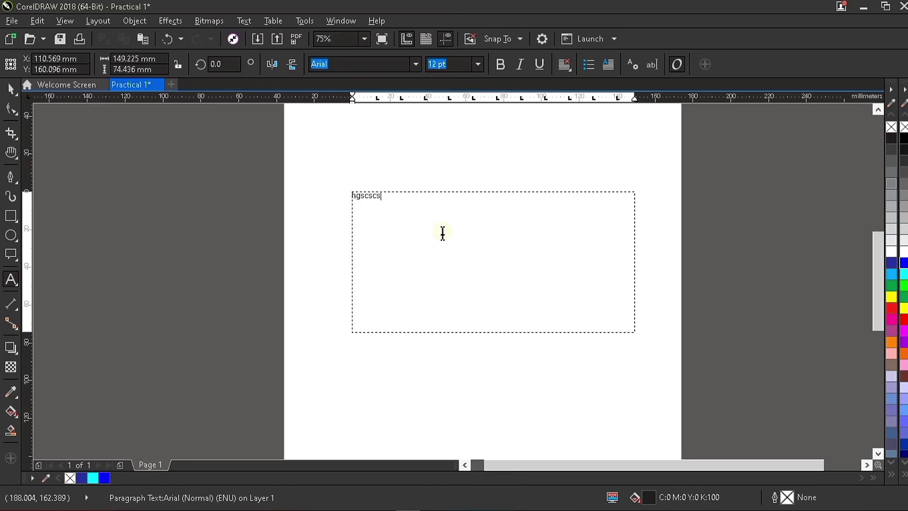
{"action": "type", "text": "cmghcmsshcchcbsnvbvbncvscbscbnsbcshc"}
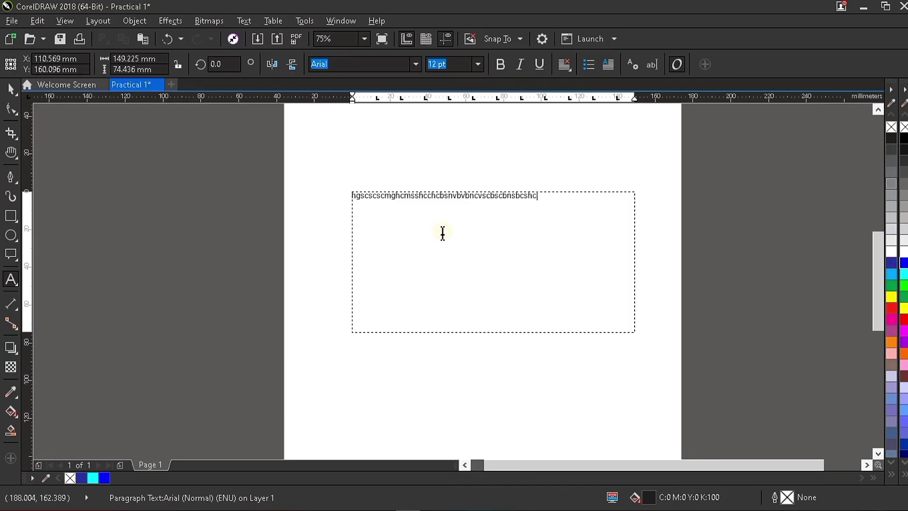
{"action": "type", "text": "shcns c bcvcbcnnbcvncvsbnmcbcmsb"}
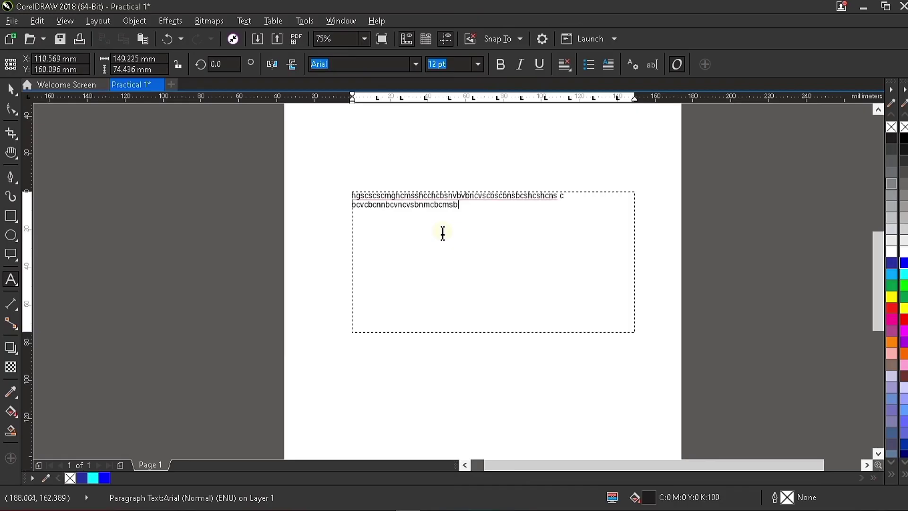
{"action": "type", "text": "mcsbccb nvkncn zmxvn nm xnjvb"}
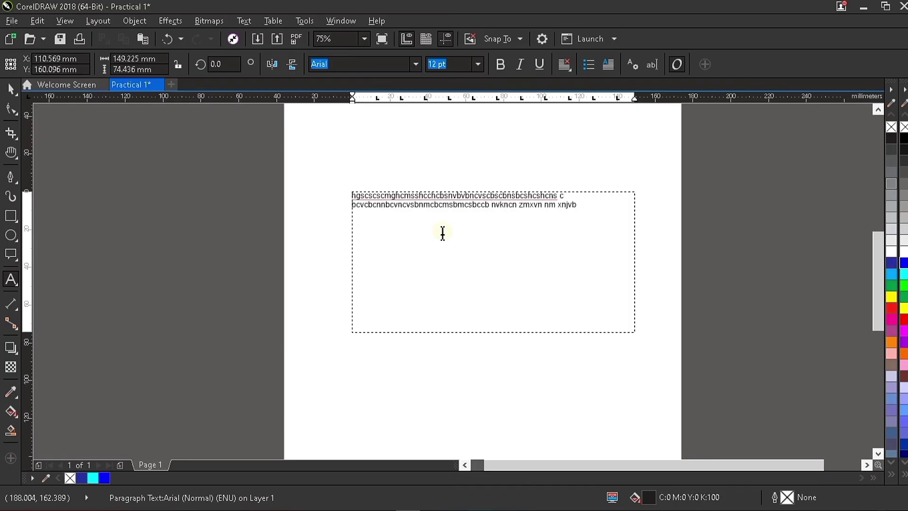
{"action": "type", "text": "nvvnzjxkkzxncmxnxmcnxmcnxmv xbjzvn"}
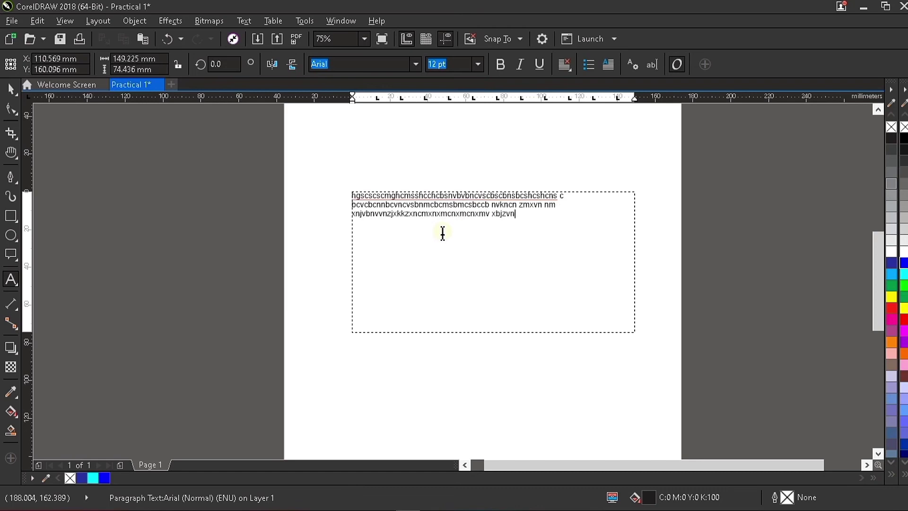
{"action": "type", "text": "bxjvnxzv xvzncv zxcnbzxnbc zmc zc"}
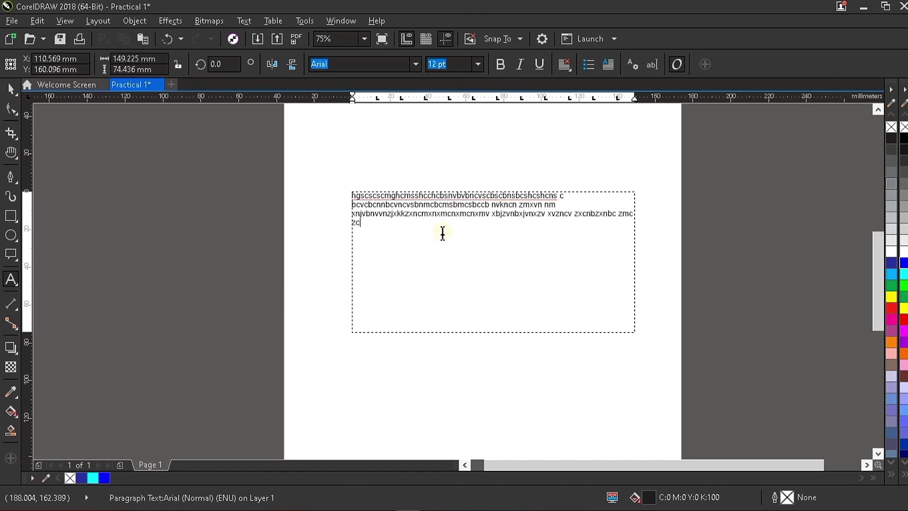
{"action": "type", "text": " ,cm xncvbzxm ,xv xkvnx,vcmx,.cvmxz"}
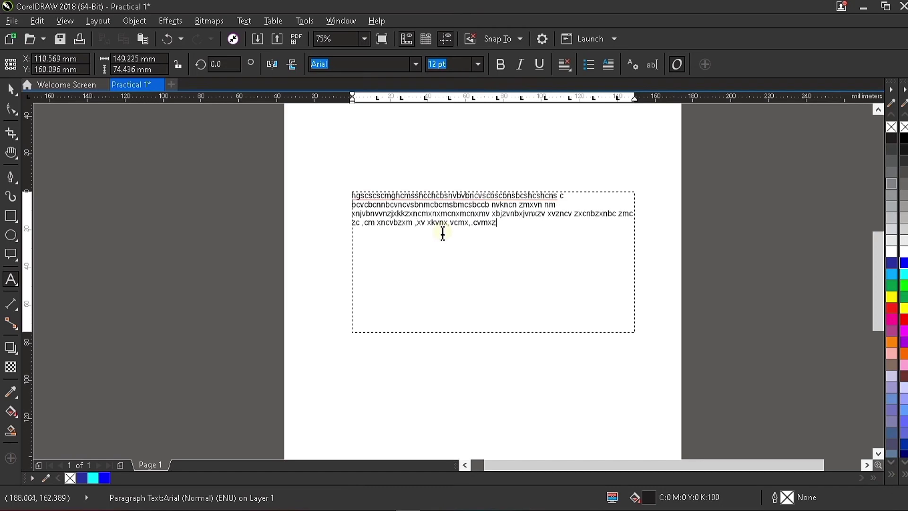
{"action": "type", "text": "v,mvkjxbv nmv nxmv x,cvm,xz,b"}
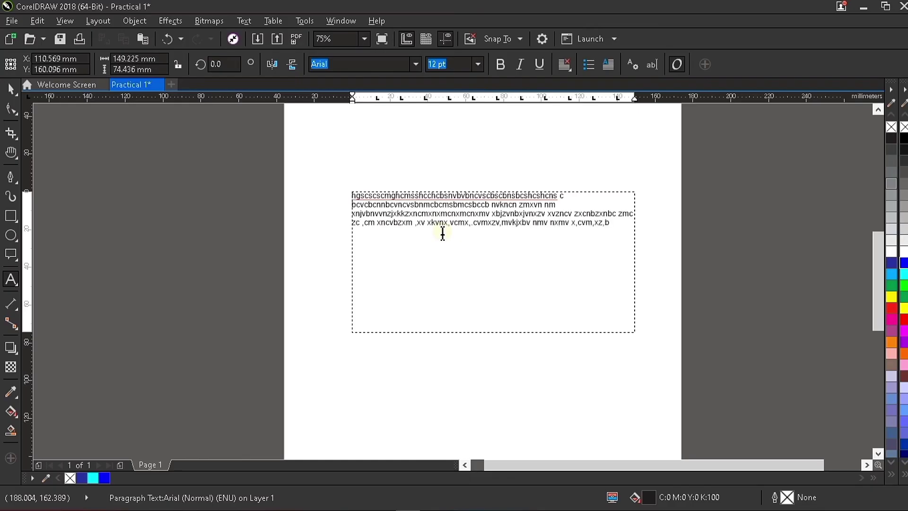
{"action": "type", "text": " kcmvx,c nm,cn<MZCN MC m,Z C"}
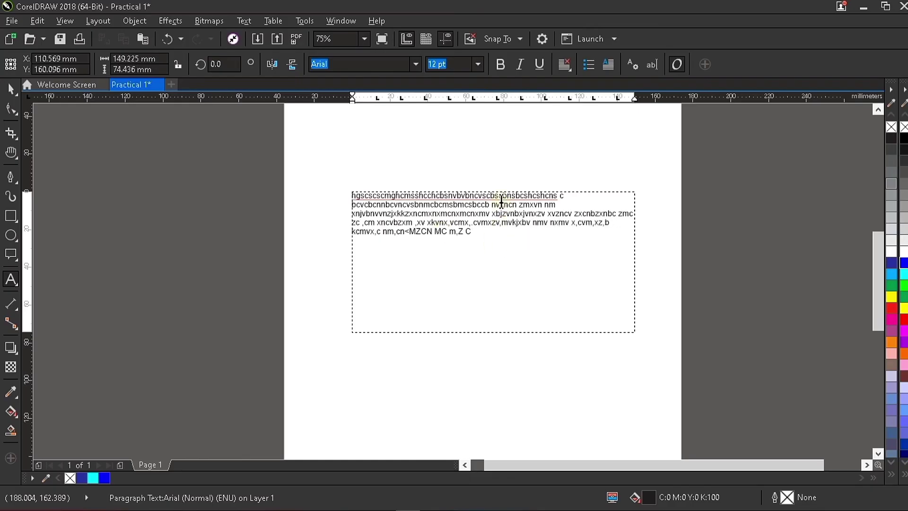
{"action": "type", "text": "CZCz"}
{"action": "scroll", "coordinate": [501, 203], "scroll_direction": "up", "scroll_amount": 1}
{"action": "type", "text": "ccc vv"}
{"action": "scroll", "coordinate": [513, 252], "scroll_direction": "down", "scroll_amount": 2}
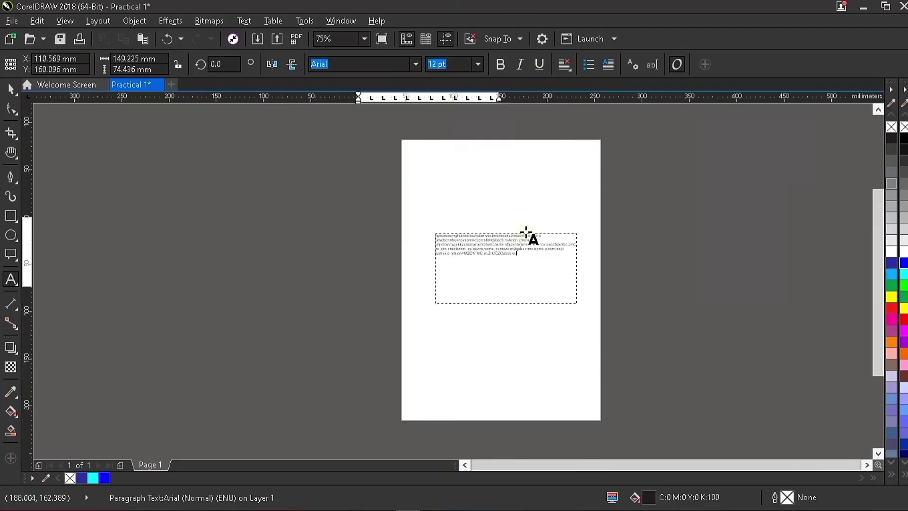
{"action": "scroll", "coordinate": [517, 264], "scroll_direction": "up", "scroll_amount": 2}
{"action": "type", "text": "b"}
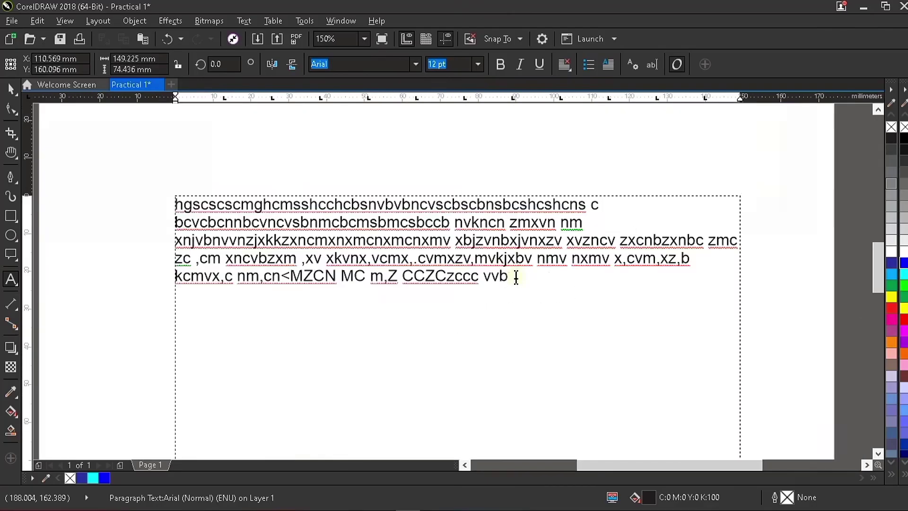
{"action": "type", "text": "vdvdv"}
Copy all the filler text and paste it twice at the end of the paragraph in the same frame.
{"action": "key", "text": "ctrl+a"}
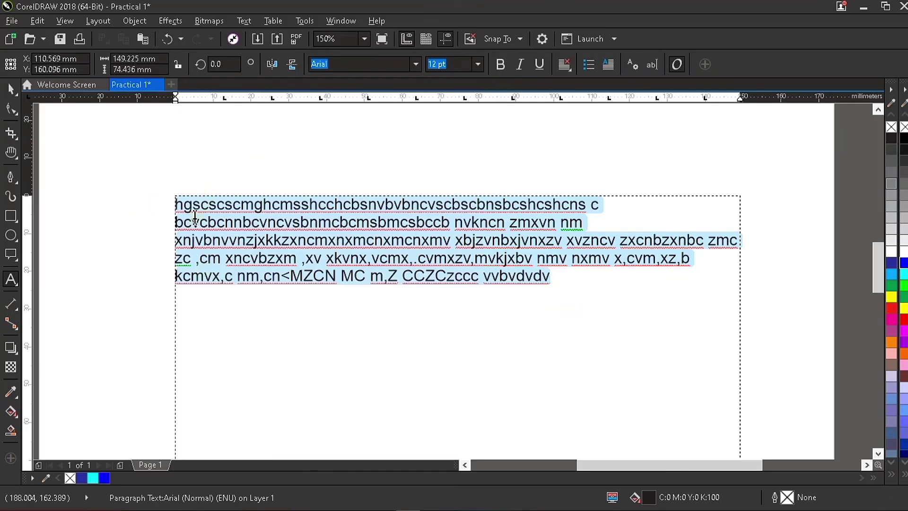
{"action": "scroll", "coordinate": [745, 257], "scroll_direction": "down", "scroll_amount": 1}
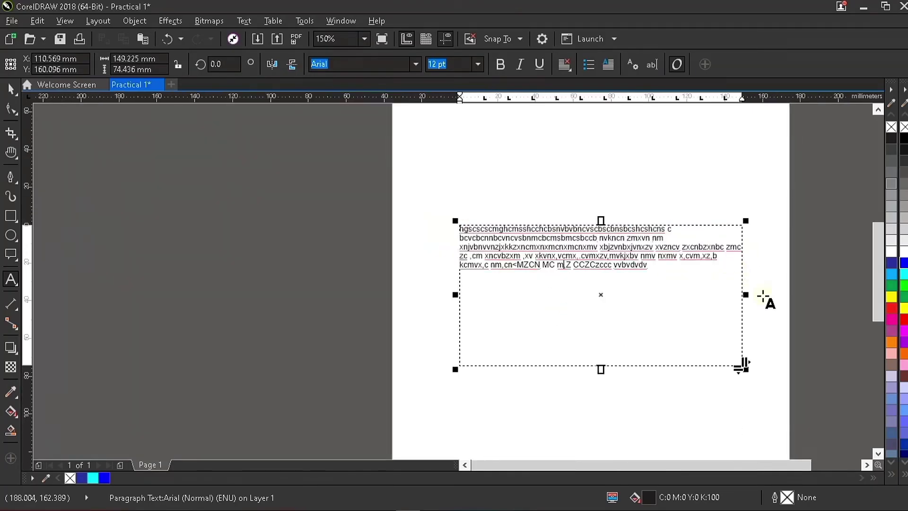
{"action": "scroll", "coordinate": [762, 288], "scroll_direction": "up", "scroll_amount": 1}
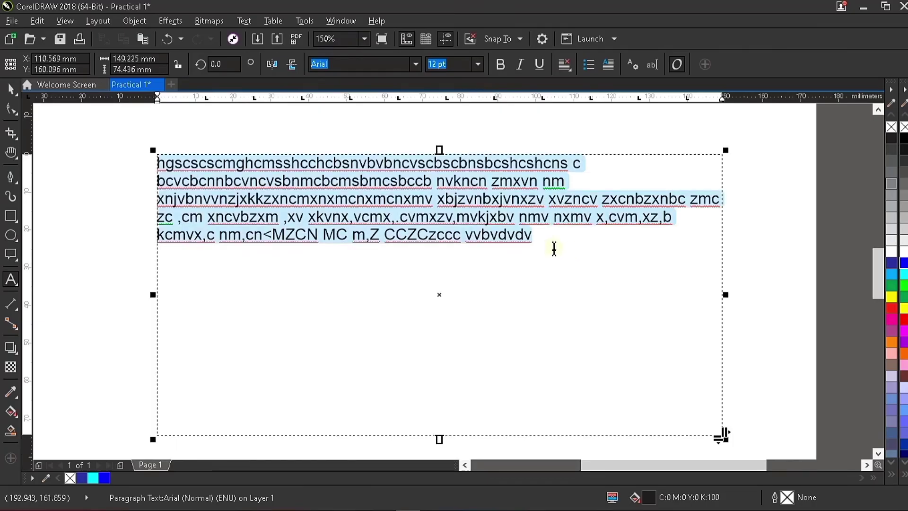
{"action": "key", "text": "ctrl+a"}
{"action": "key", "text": "ctrl+c"}
{"action": "left_click_drag", "start_coordinate": [569, 244], "coordinate": [587, 302]}
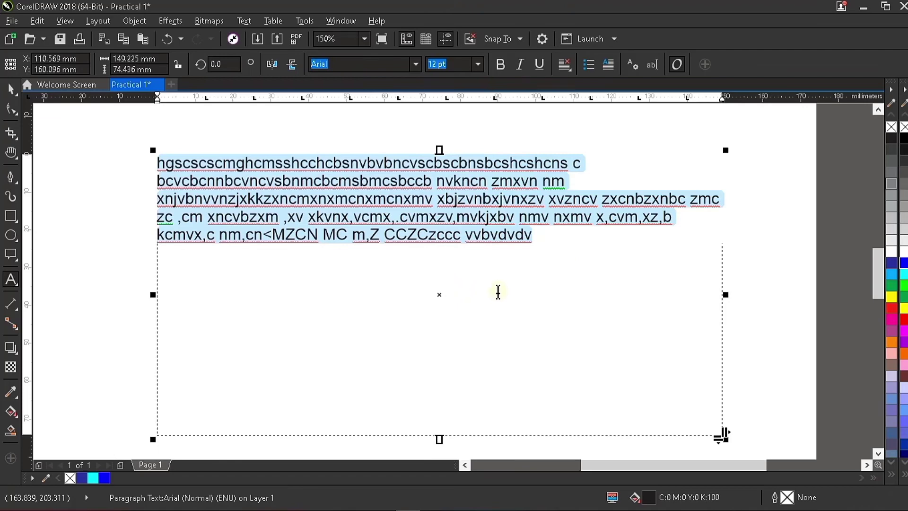
{"action": "left_click", "coordinate": [554, 244]}
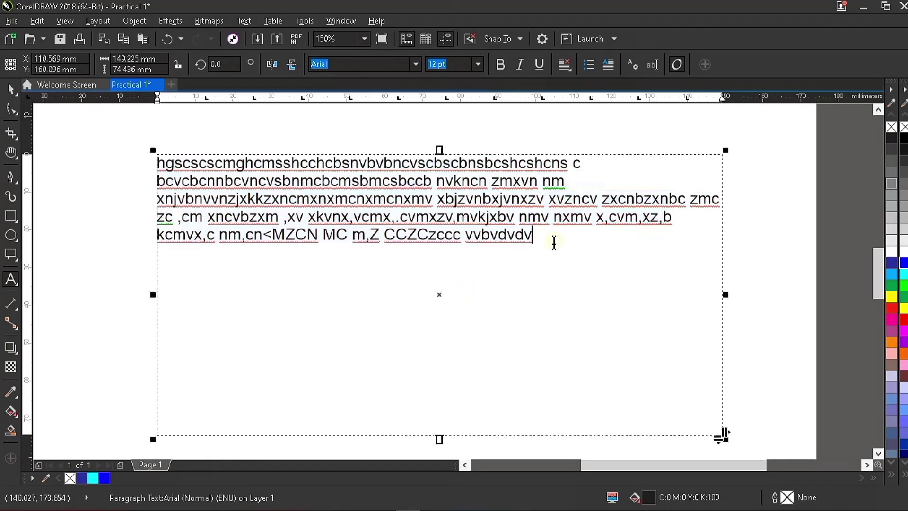
{"action": "type", "text": "hgscscscmghcmsshcchcbsnvbvbncvscbscbnsbcshcshcns c bcvcbcnnbcvncvsbnmcbcmsbmcsbccb nvkncn zmxvn nm xnjvbnvvnzjkkzxncmxnxmcnxmcnxmv xbjzvnbxjvnxzv xvzncv zxcnbzxnbc zmc zc ,cm xncvbzxm ,xv xkvnx,vcmx,.cvmxzv,mvkjxbv nmv nxmv x,cvm,xz,b kcmvx,c nm,cn<MZCN MC m,Z CCZCzccc vvbvdvdv"}
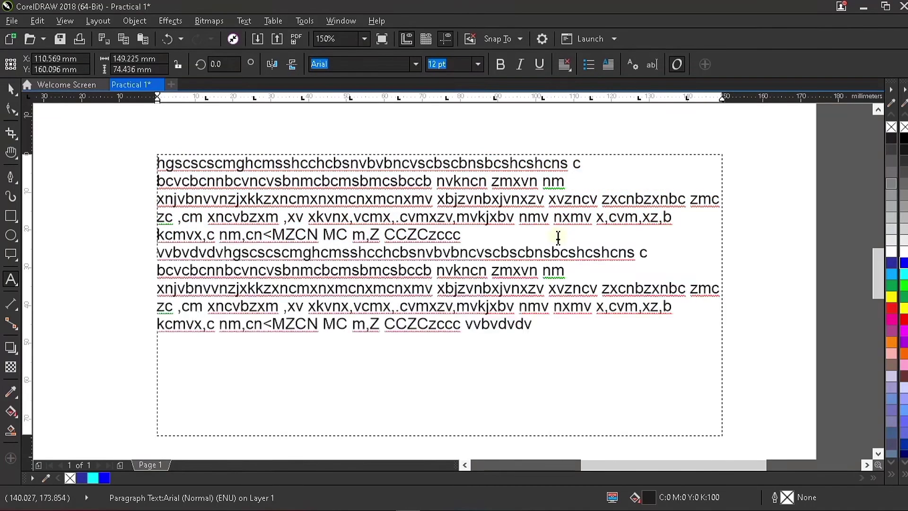
{"action": "key", "text": "ctrl+v"}
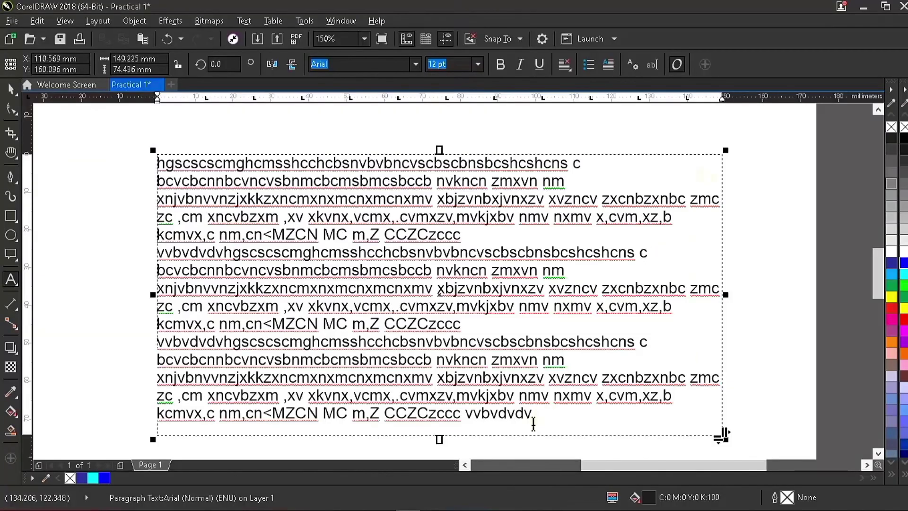
Paste another copy of the sample paragraph at the end of the paragraph text.
{"action": "left_click", "coordinate": [559, 396]}
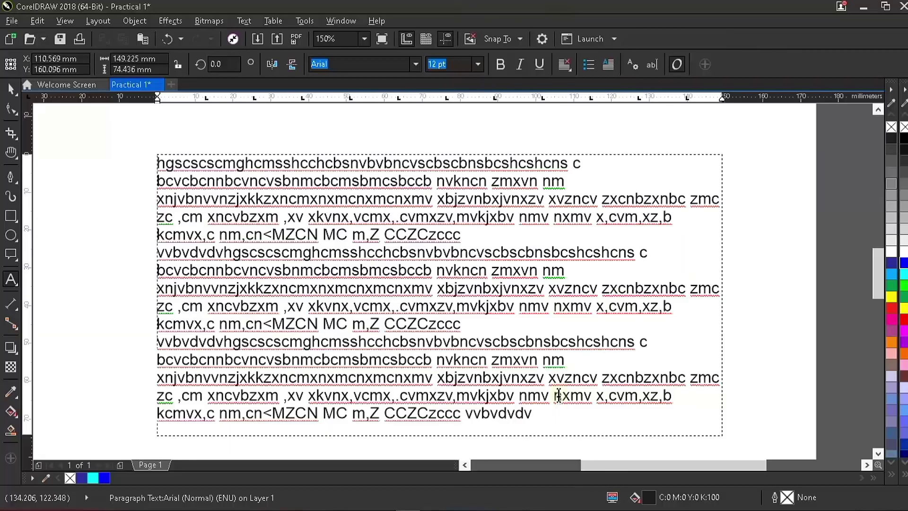
{"action": "key", "text": "ctrl+z"}
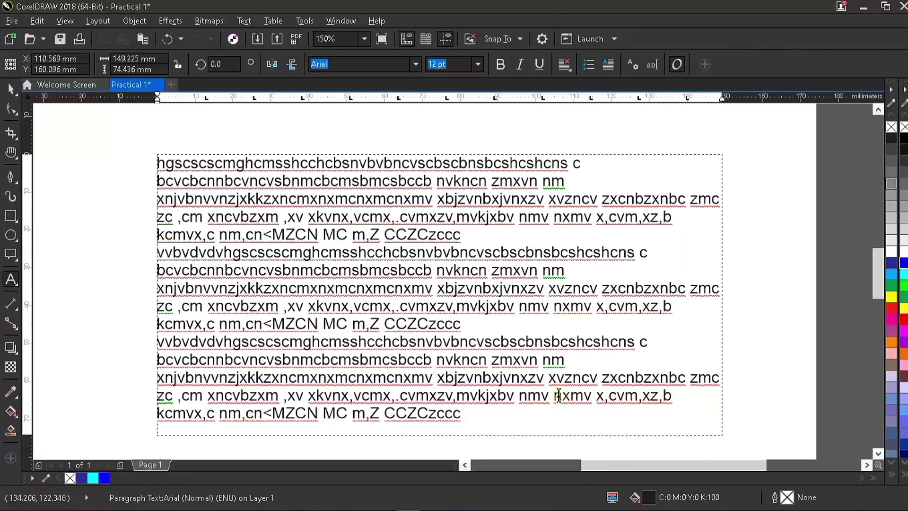
{"action": "scroll", "coordinate": [547, 152], "scroll_direction": "up", "scroll_amount": 2}
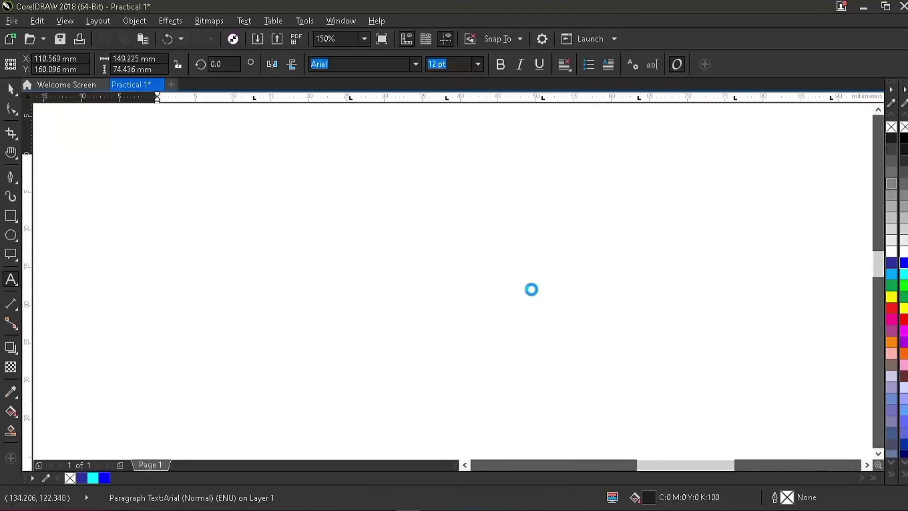
{"action": "scroll", "coordinate": [525, 319], "scroll_direction": "down", "scroll_amount": 2}
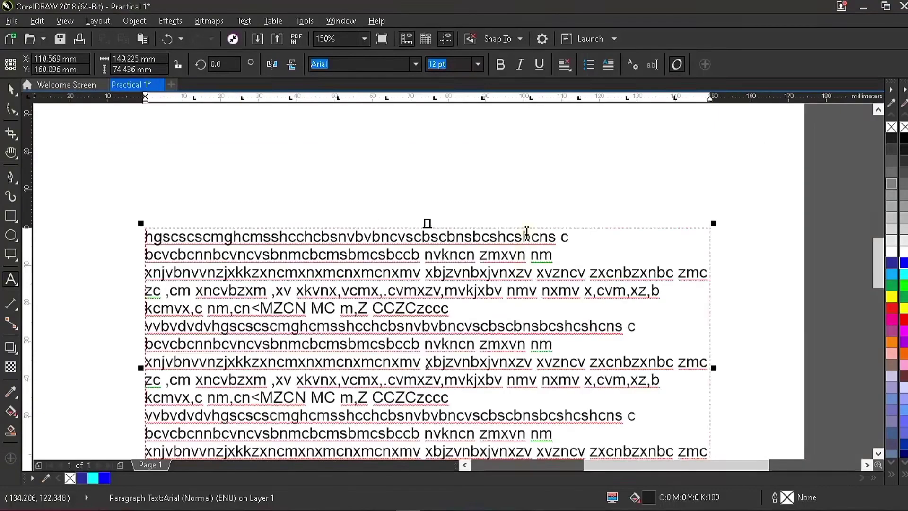
{"action": "scroll", "coordinate": [526, 232], "scroll_direction": "up", "scroll_amount": 2}
{"action": "scroll", "coordinate": [503, 229], "scroll_direction": "down", "scroll_amount": 4}
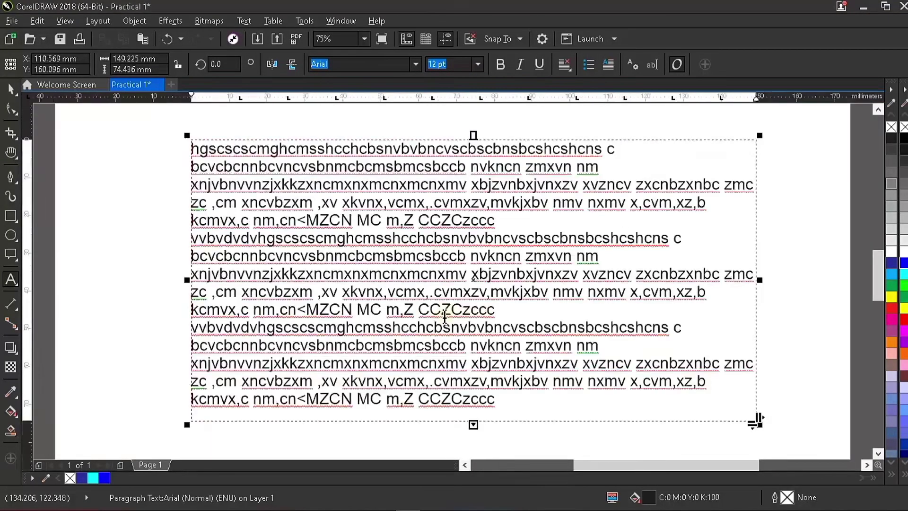
{"action": "scroll", "coordinate": [793, 330], "scroll_direction": "up", "scroll_amount": 2}
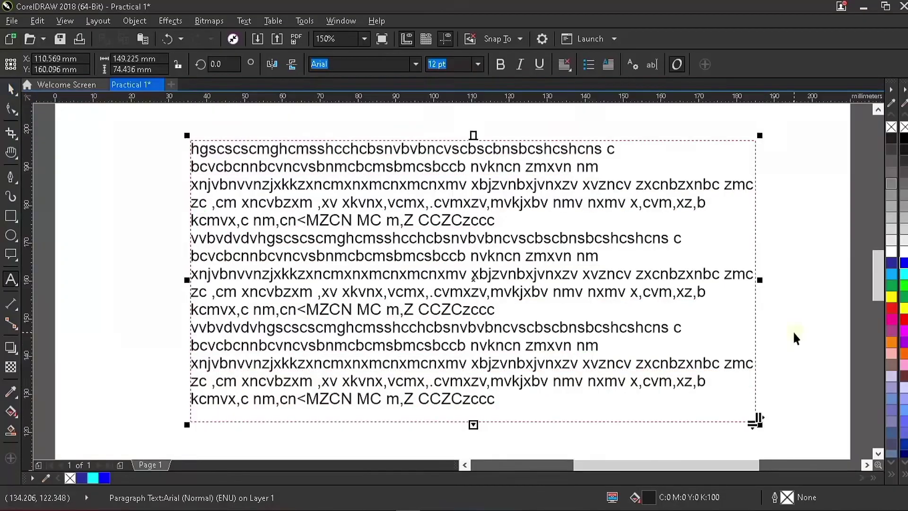
Extend the paragraph text frame downward to about 103 mm high to show the overflowing text.
{"action": "key", "text": "ctrl+space"}
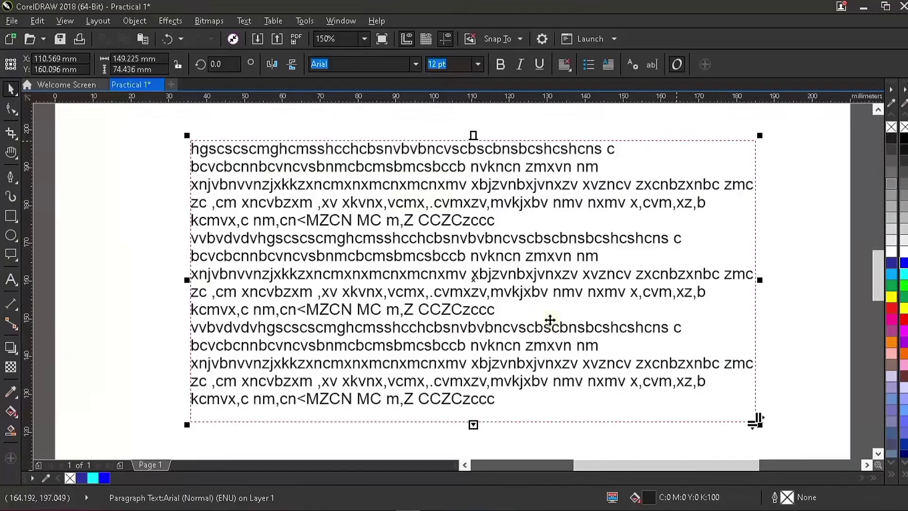
{"action": "scroll", "coordinate": [516, 380], "scroll_direction": "down", "scroll_amount": 1}
{"action": "scroll", "coordinate": [515, 378], "scroll_direction": "up", "scroll_amount": 2}
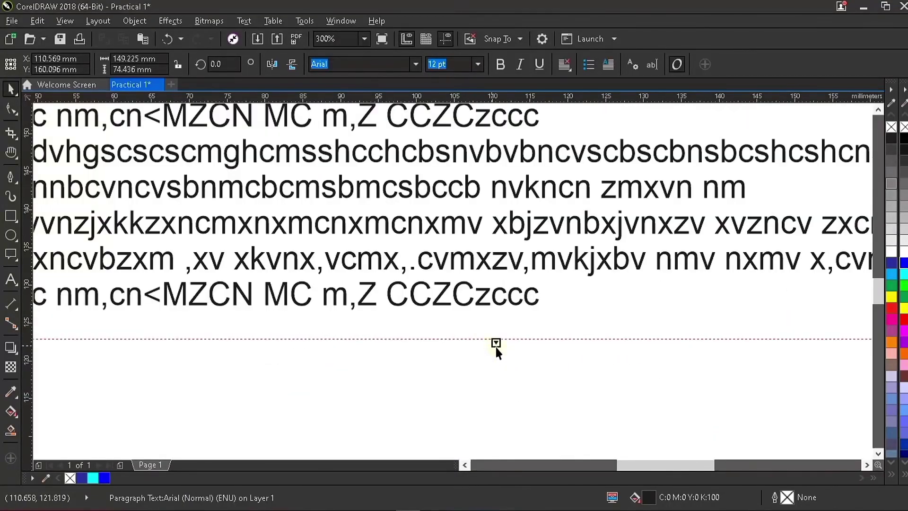
{"action": "scroll", "coordinate": [496, 349], "scroll_direction": "up", "scroll_amount": 2}
{"action": "left_click_drag", "start_coordinate": [500, 323], "coordinate": [498, 324]}
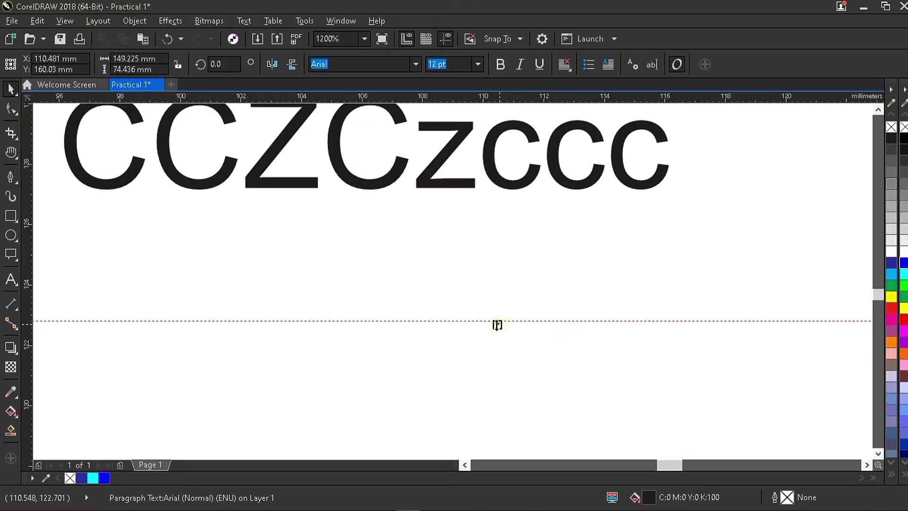
{"action": "left_click_drag", "start_coordinate": [497, 324], "coordinate": [497, 327]}
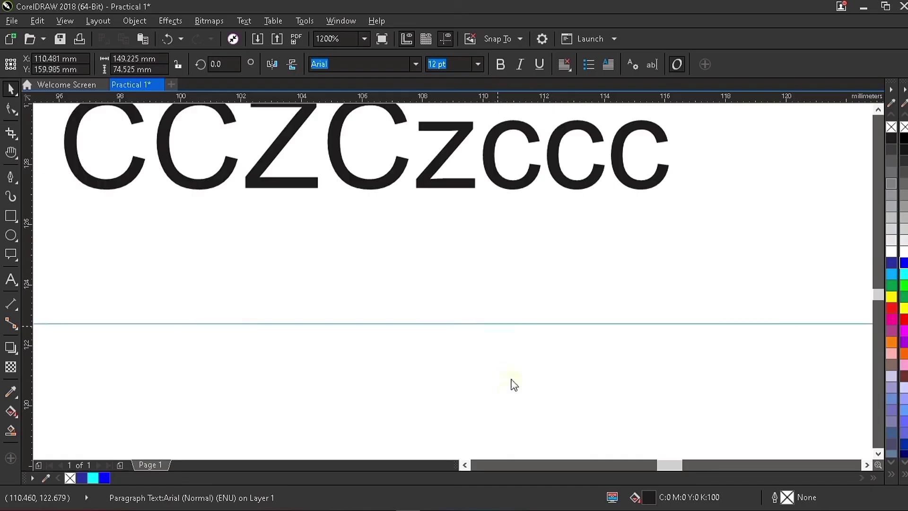
{"action": "left_click_drag", "start_coordinate": [514, 384], "coordinate": [513, 427]}
{"action": "scroll", "coordinate": [492, 260], "scroll_direction": "down", "scroll_amount": 4}
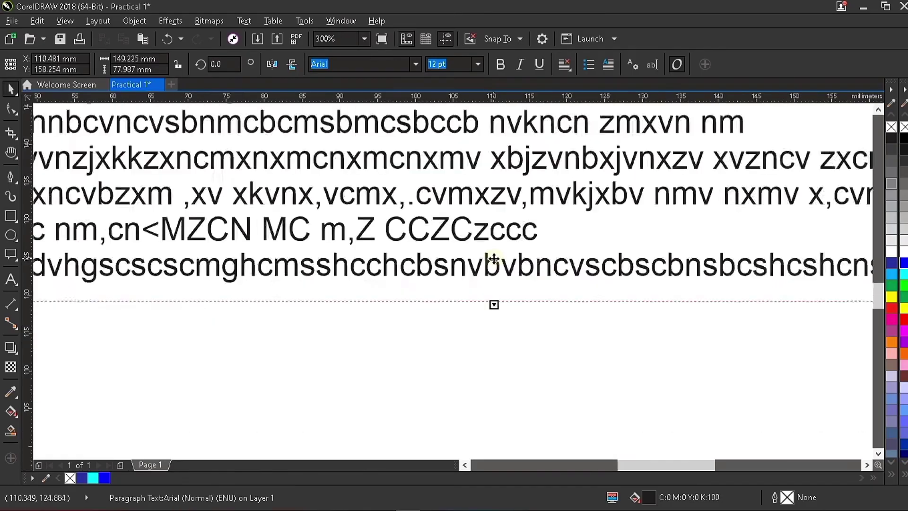
{"action": "scroll", "coordinate": [494, 259], "scroll_direction": "down", "scroll_amount": 2}
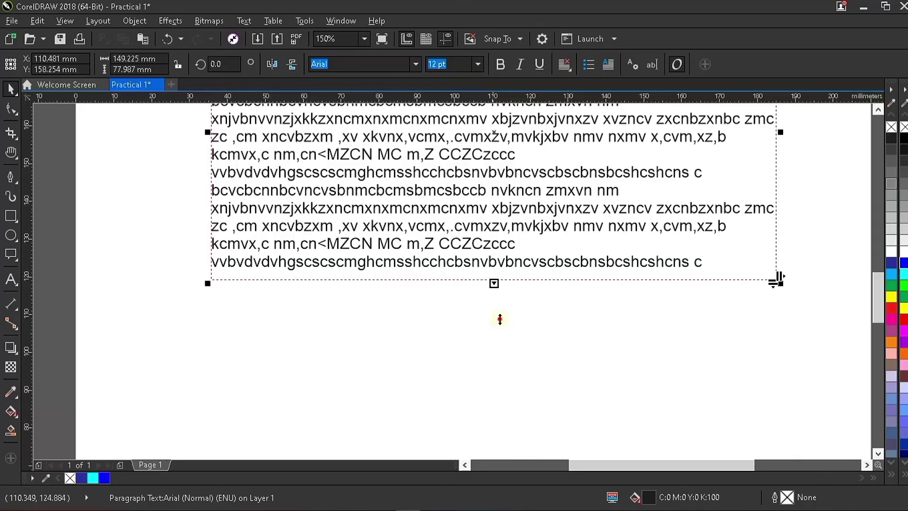
{"action": "left_click_drag", "start_coordinate": [500, 319], "coordinate": [515, 378]}
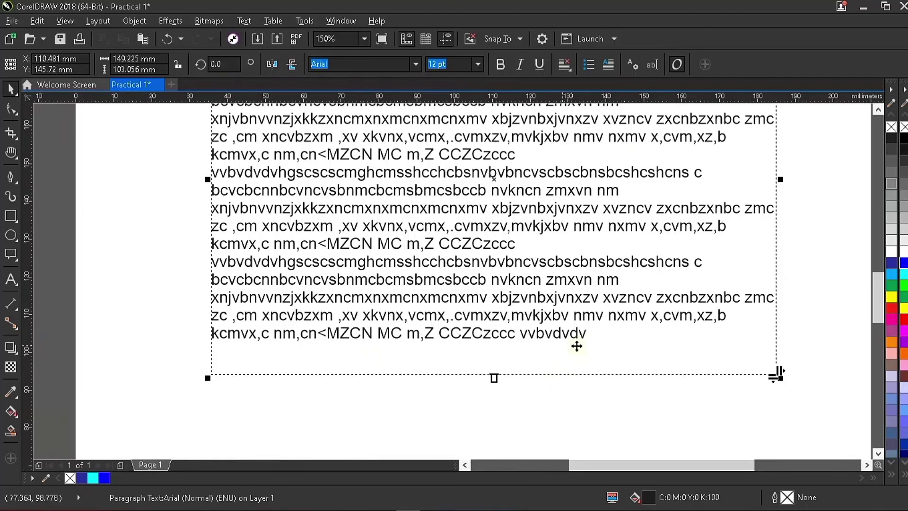
Delete the last line of the paragraph text and add an empty line after the remaining text.
{"action": "left_click", "coordinate": [607, 337]}
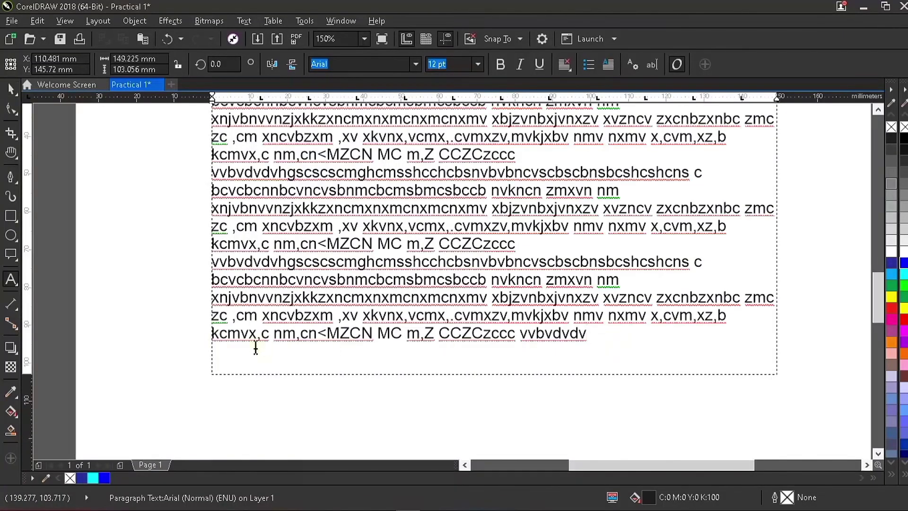
{"action": "key", "text": "shift+Home"}
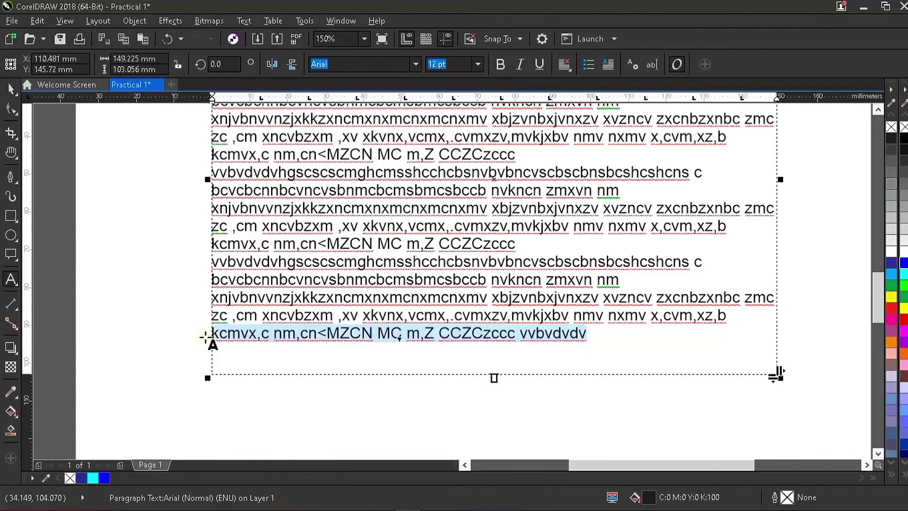
{"action": "key", "text": "BackSpace"}
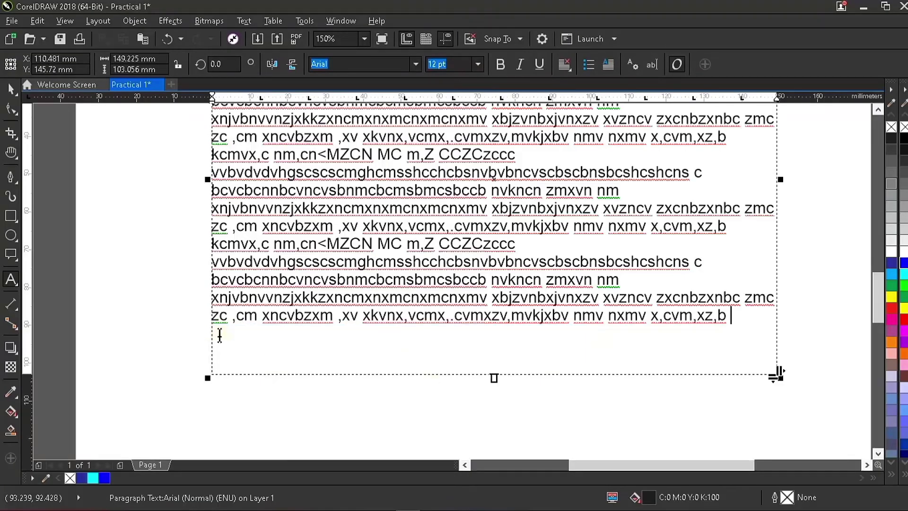
{"action": "left_click", "coordinate": [220, 335]}
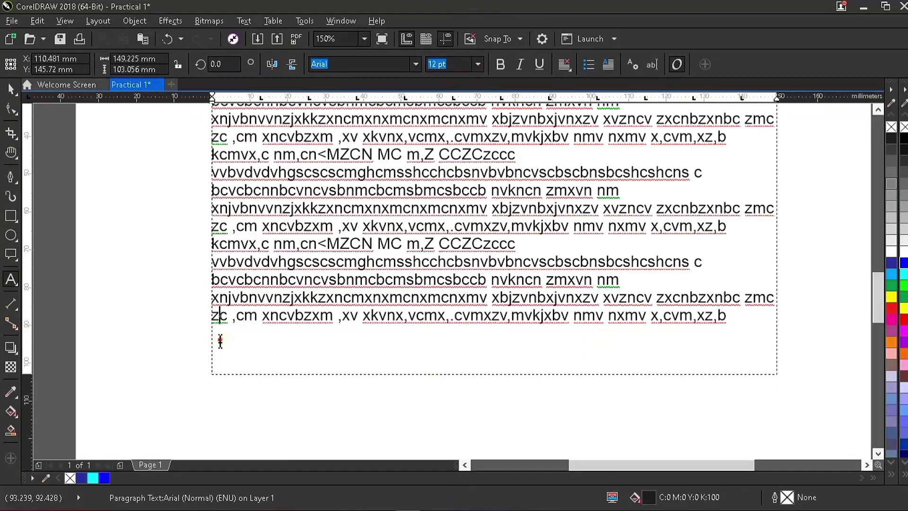
{"action": "left_click", "coordinate": [753, 331]}
{"action": "key", "text": "Return"}
{"action": "scroll", "coordinate": [215, 330], "scroll_direction": "up", "scroll_amount": 3}
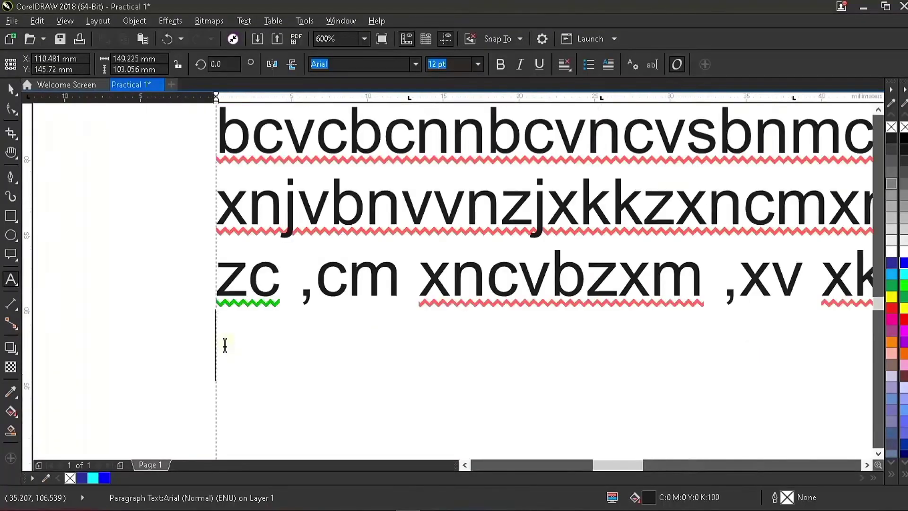
{"action": "scroll", "coordinate": [225, 343], "scroll_direction": "down", "scroll_amount": 3}
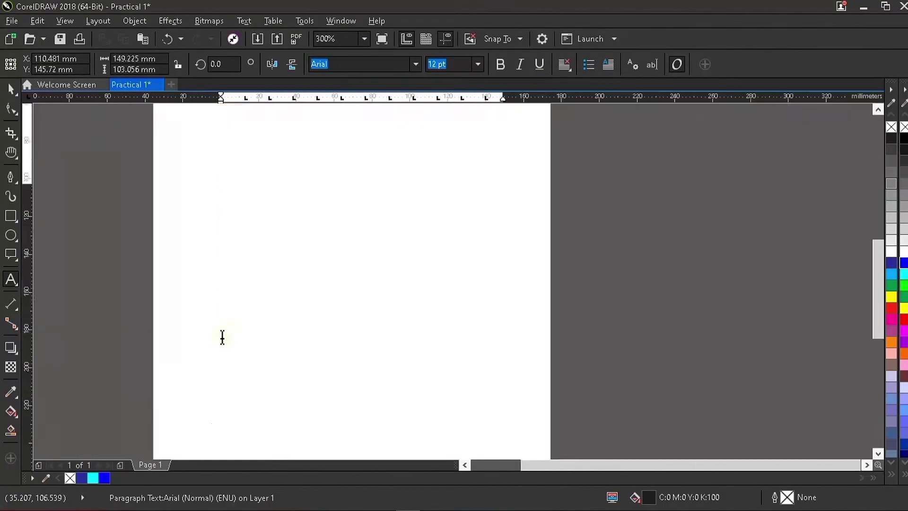
{"action": "scroll", "coordinate": [221, 337], "scroll_direction": "up", "scroll_amount": 2}
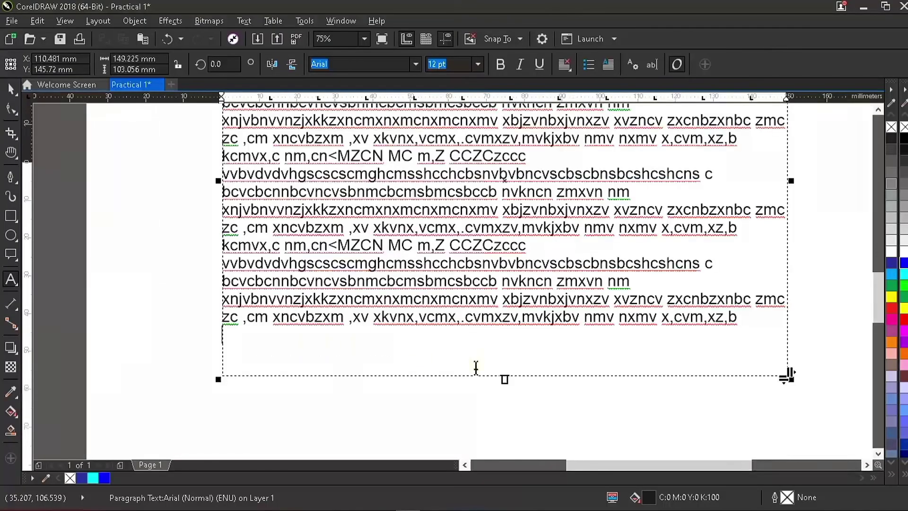
Reduce the paragraph text frame's height to about 93 mm so it closely fits the remaining text.
{"action": "key", "text": "ctrl+space"}
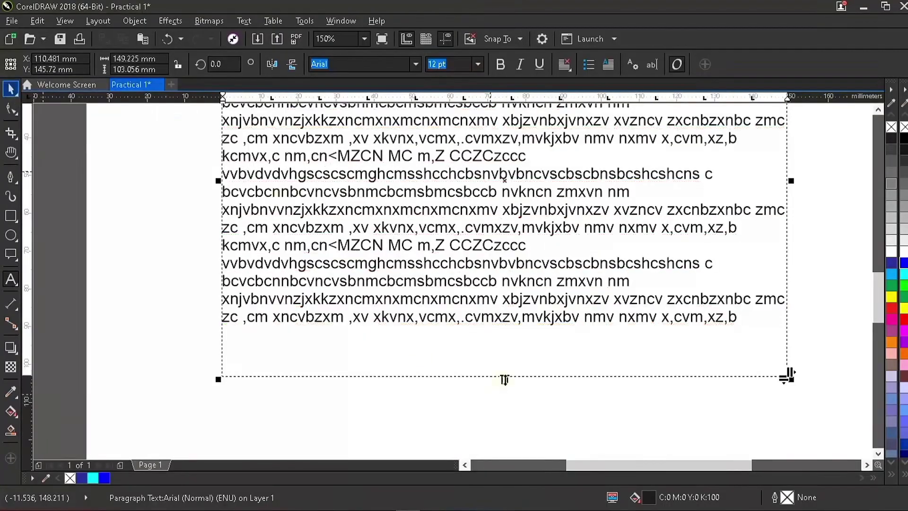
{"action": "left_click_drag", "start_coordinate": [504, 379], "coordinate": [495, 328]}
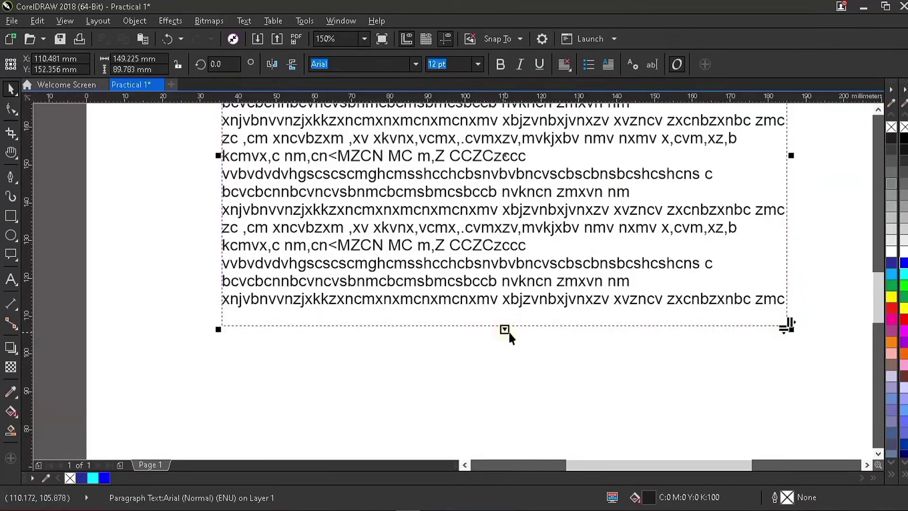
{"action": "left_click", "coordinate": [505, 329]}
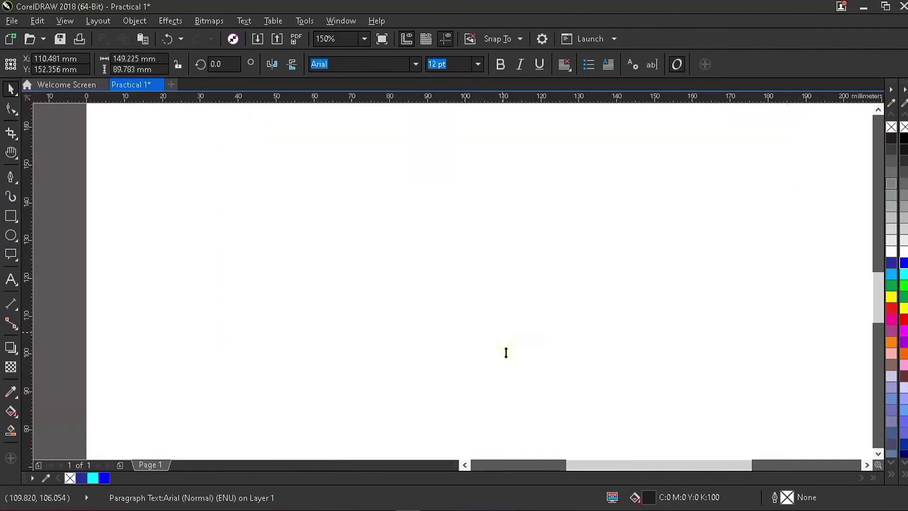
{"action": "left_click_drag", "start_coordinate": [506, 352], "coordinate": [506, 364]}
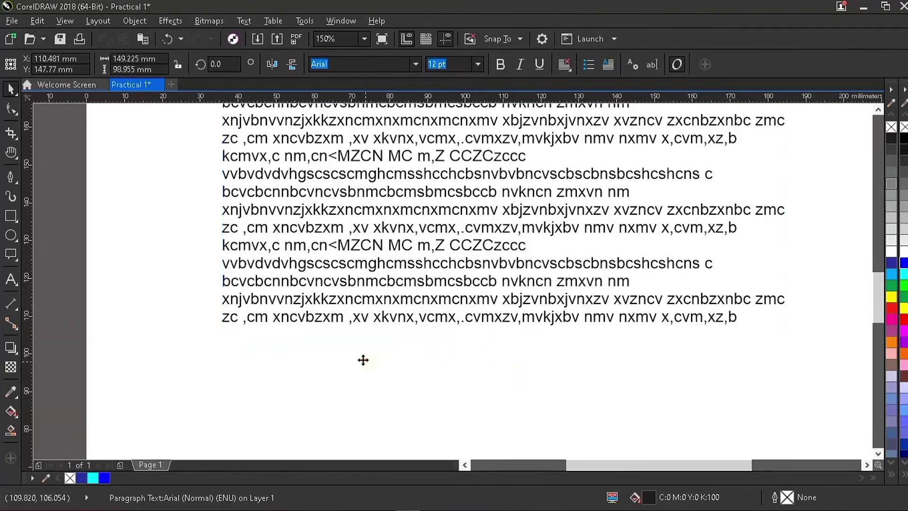
{"action": "double_click", "coordinate": [318, 345]}
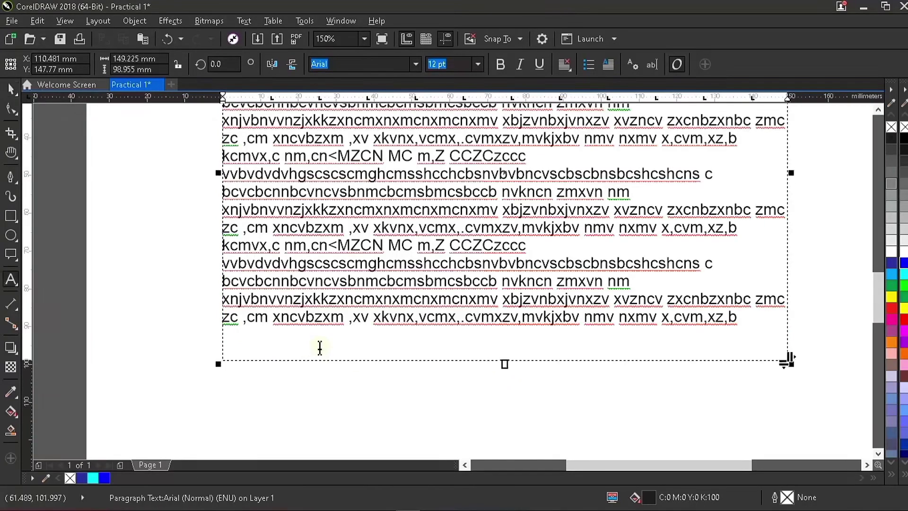
{"action": "key", "text": "Escape"}
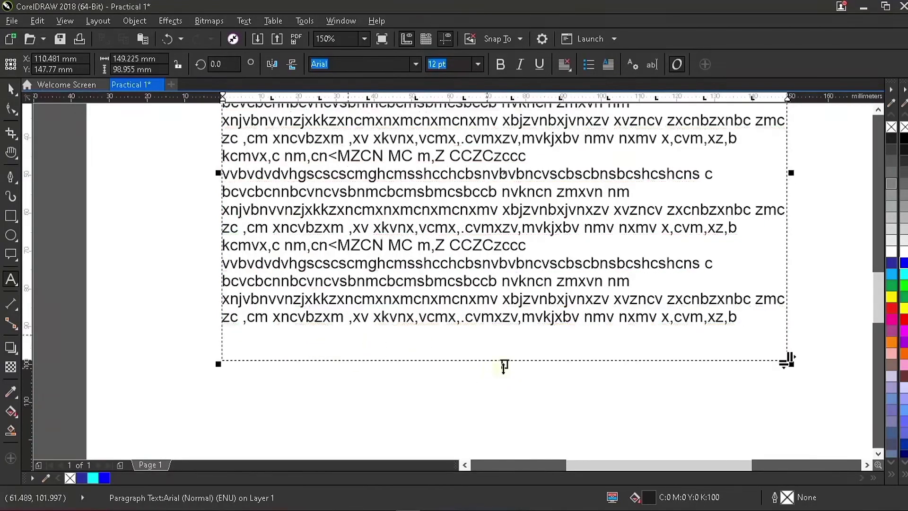
{"action": "left_click_drag", "start_coordinate": [504, 365], "coordinate": [503, 344]}
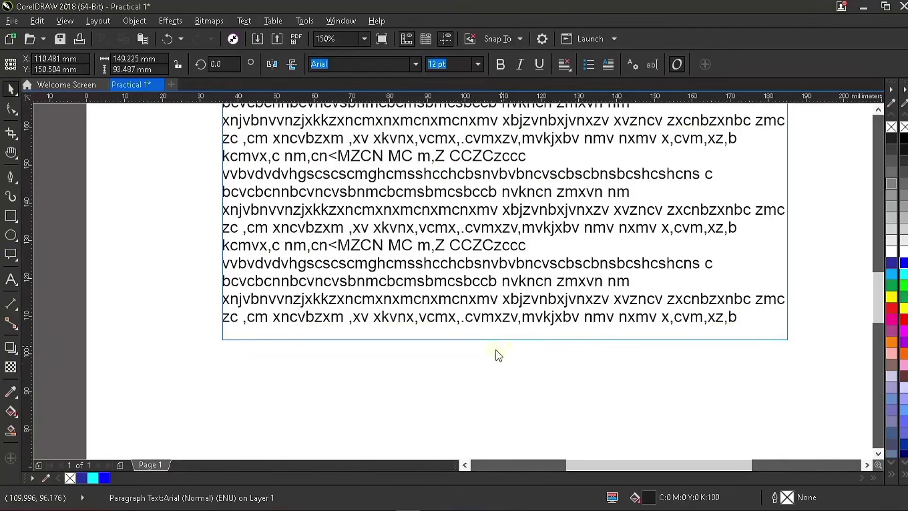
Examine the resized paragraph text frame, its fit around the text and its placement on the page.
{"action": "scroll", "coordinate": [493, 350], "scroll_direction": "down", "scroll_amount": 4}
{"action": "scroll", "coordinate": [543, 314], "scroll_direction": "up", "scroll_amount": 2}
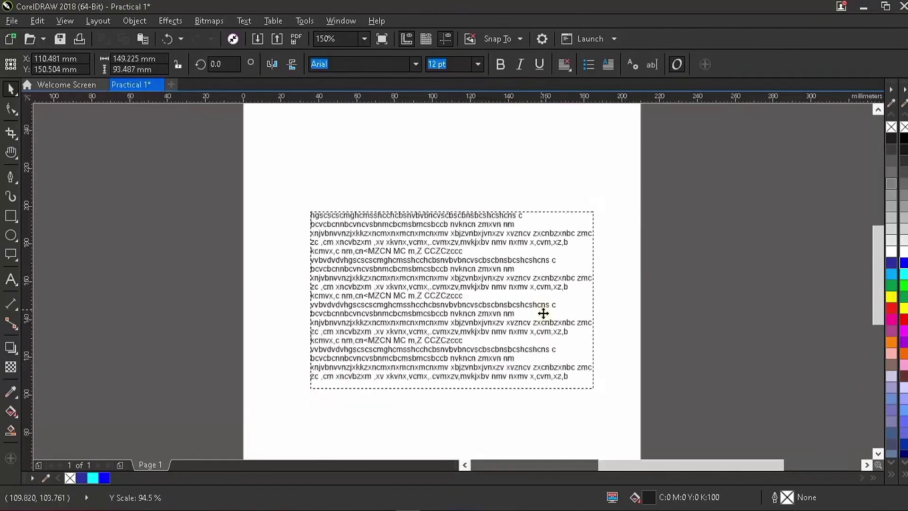
{"action": "scroll", "coordinate": [544, 314], "scroll_direction": "up", "scroll_amount": 2}
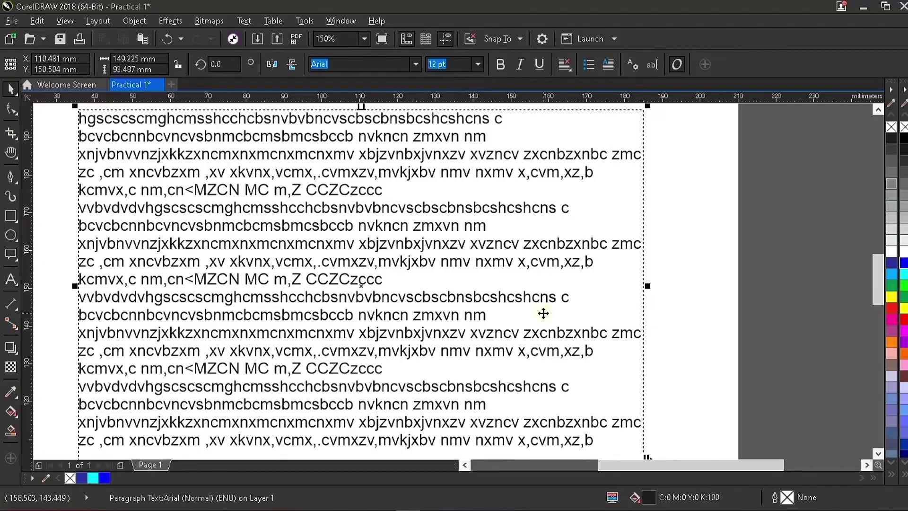
{"action": "scroll", "coordinate": [543, 313], "scroll_direction": "down", "scroll_amount": 4}
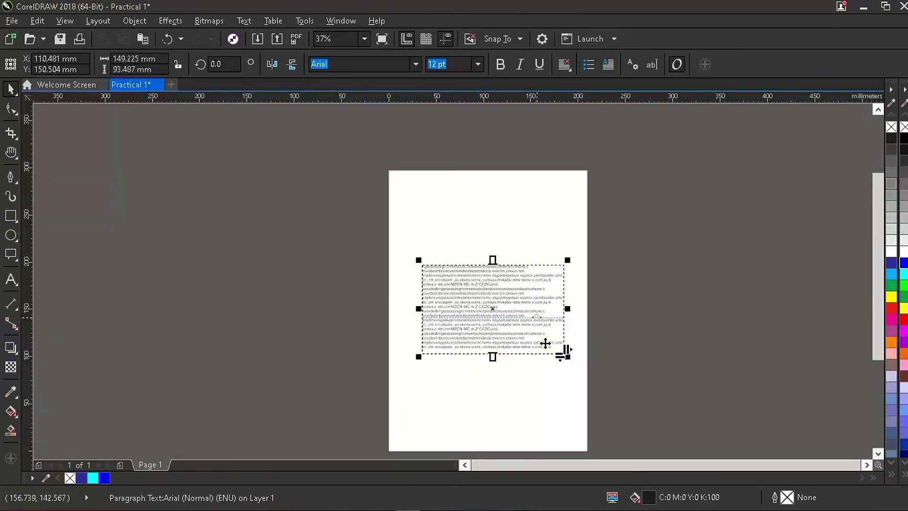
{"action": "scroll", "coordinate": [546, 343], "scroll_direction": "up", "scroll_amount": 4}
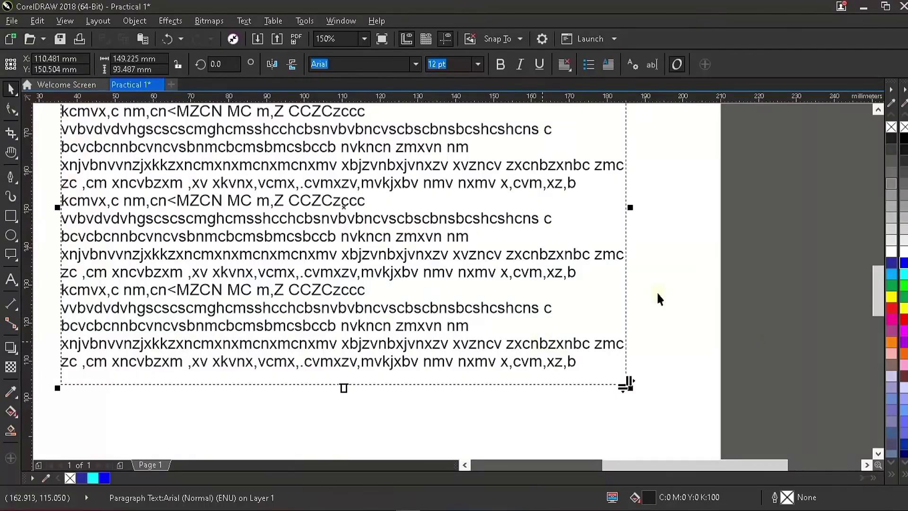
{"action": "scroll", "coordinate": [630, 270], "scroll_direction": "down", "scroll_amount": 2}
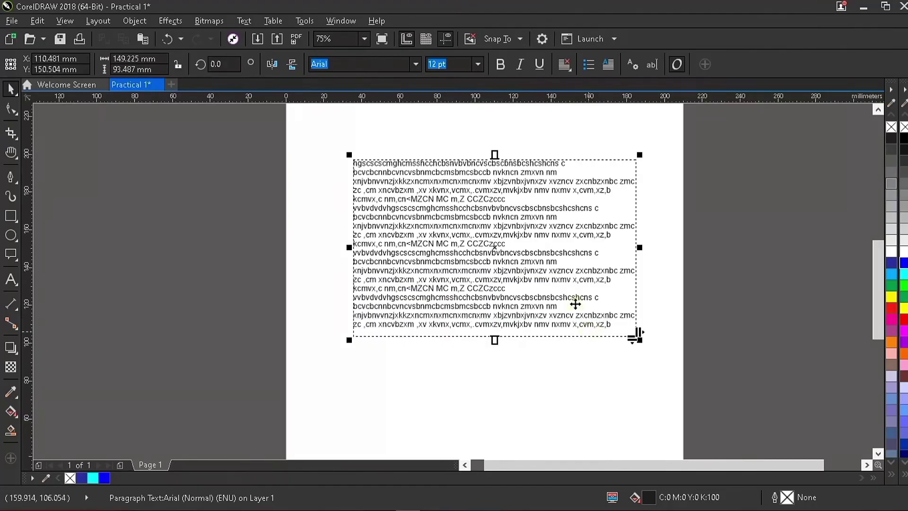
{"action": "scroll", "coordinate": [575, 304], "scroll_direction": "up", "scroll_amount": 2}
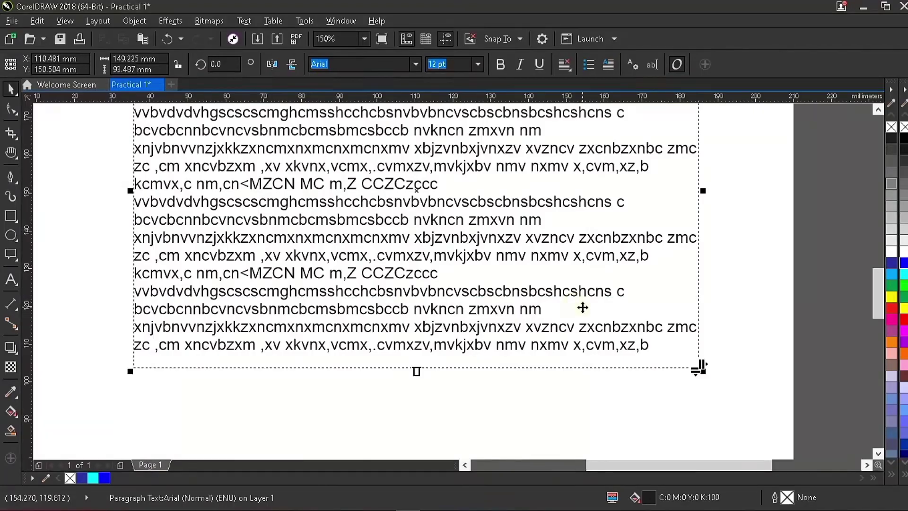
{"action": "scroll", "coordinate": [579, 305], "scroll_direction": "down", "scroll_amount": 2}
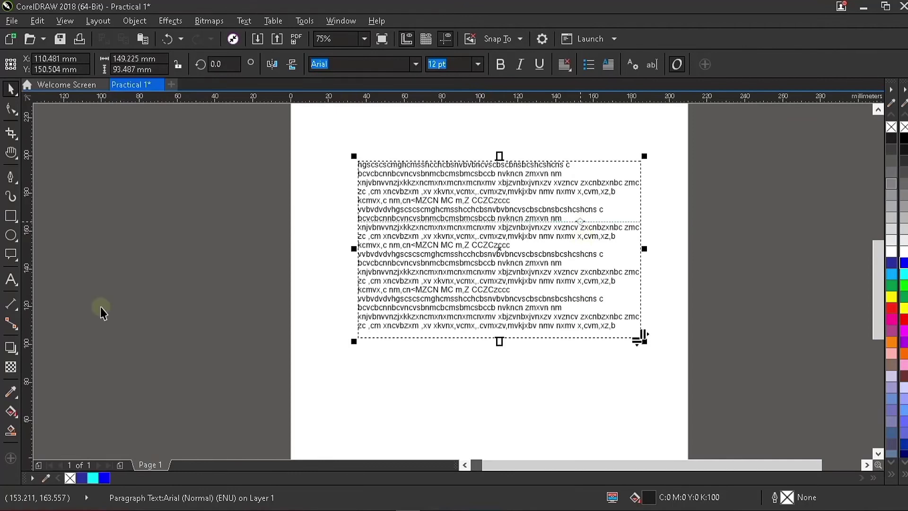
Delete the paragraph text frame from the page and activate the Text tool.
{"action": "key", "text": "Delete"}
{"action": "left_click", "coordinate": [8, 280]}
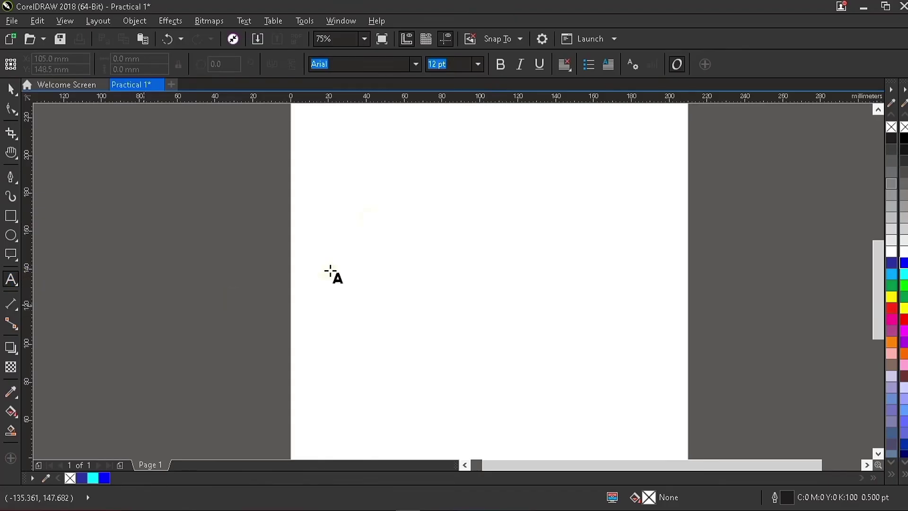
Add 24 pt Arial artistic text with two lines of random letters, continuing the first line past the page's edge.
{"action": "left_click", "coordinate": [379, 204]}
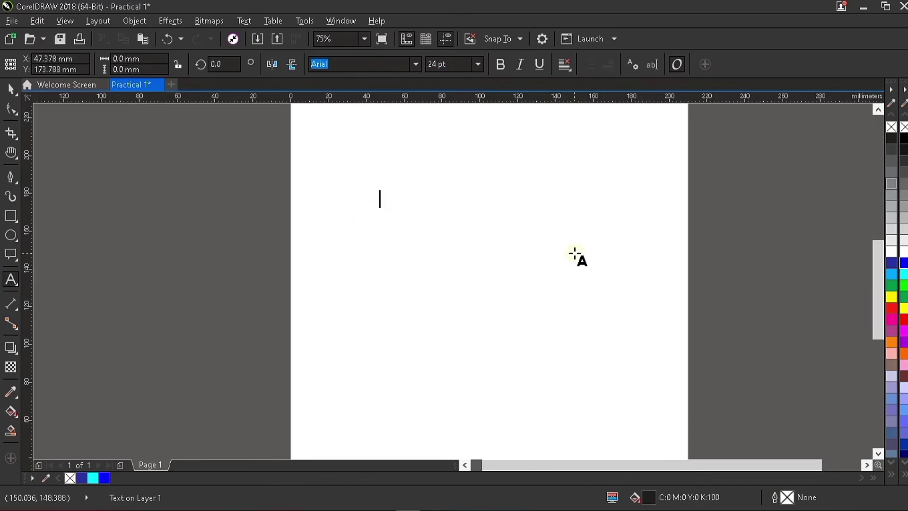
{"action": "type", "text": "hadnnhvadvasbcnbsvnnvd"}
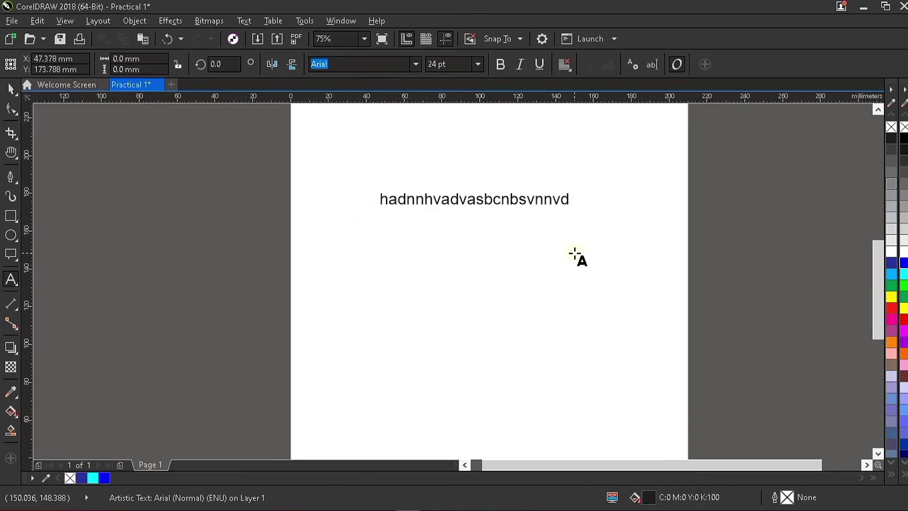
{"action": "type", "text": "nhvfgvhvaNBXvnbvcvnmcbvnmdbvnmbd"}
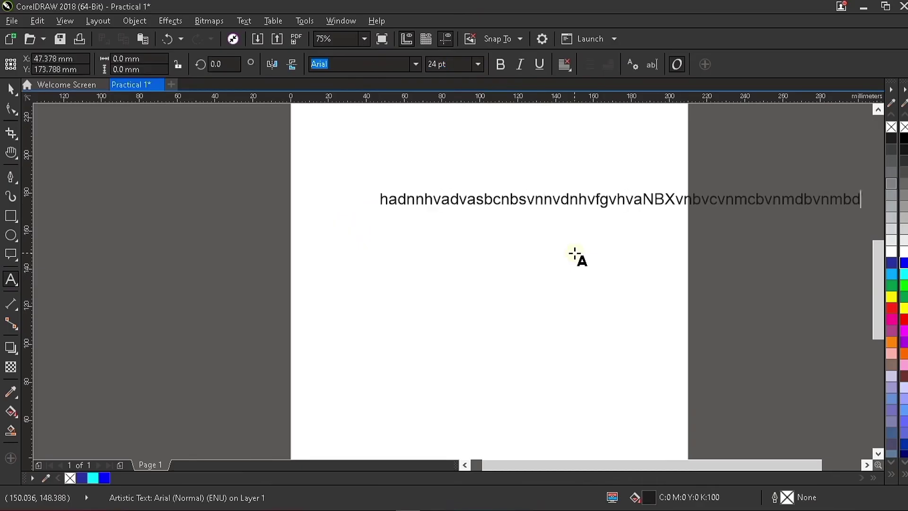
{"action": "type", "text": "mvnmbvmdmvbvbnmvbvb "}
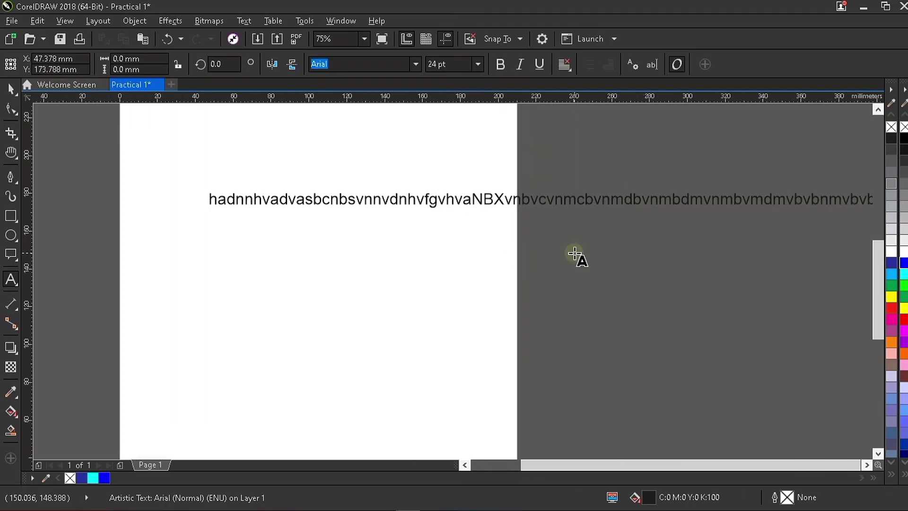
{"action": "type", "text": "nbzcvznvcvchcvnmbvmnvbmdmnvvvvvvv"}
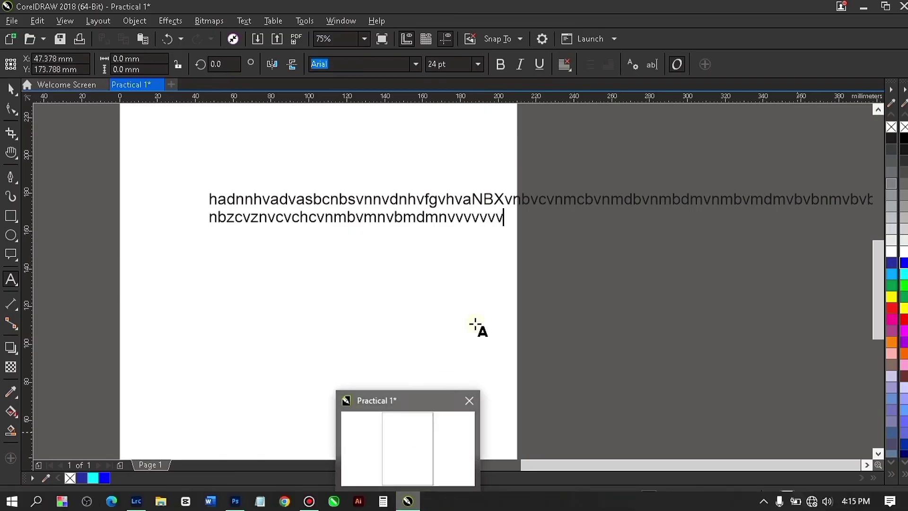
Select the artistic text, examine its extent relative to the page, and delete it.
{"action": "key", "text": "ctrl+space"}
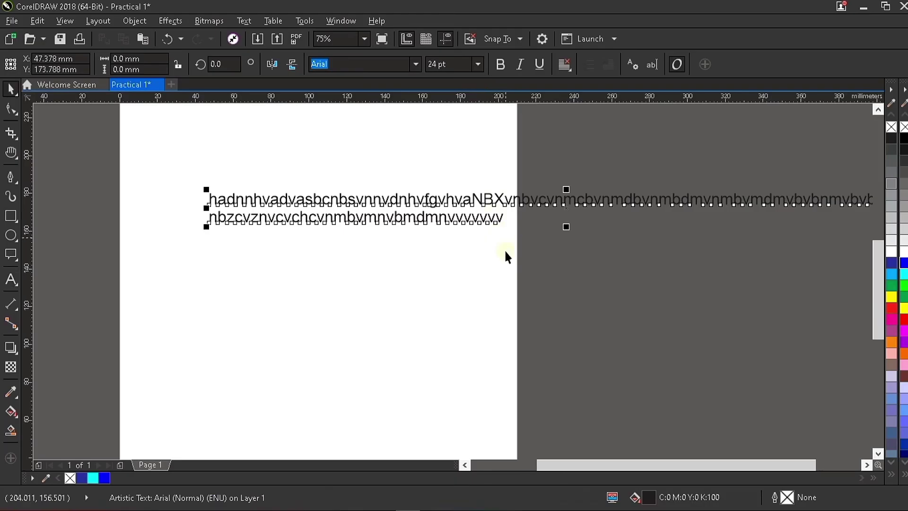
{"action": "scroll", "coordinate": [504, 251], "scroll_direction": "down", "scroll_amount": 2}
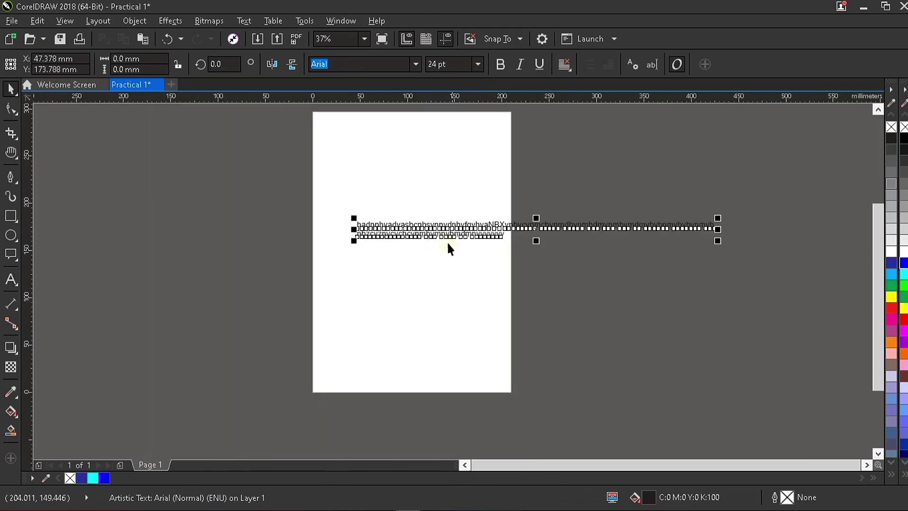
{"action": "scroll", "coordinate": [442, 229], "scroll_direction": "up", "scroll_amount": 2}
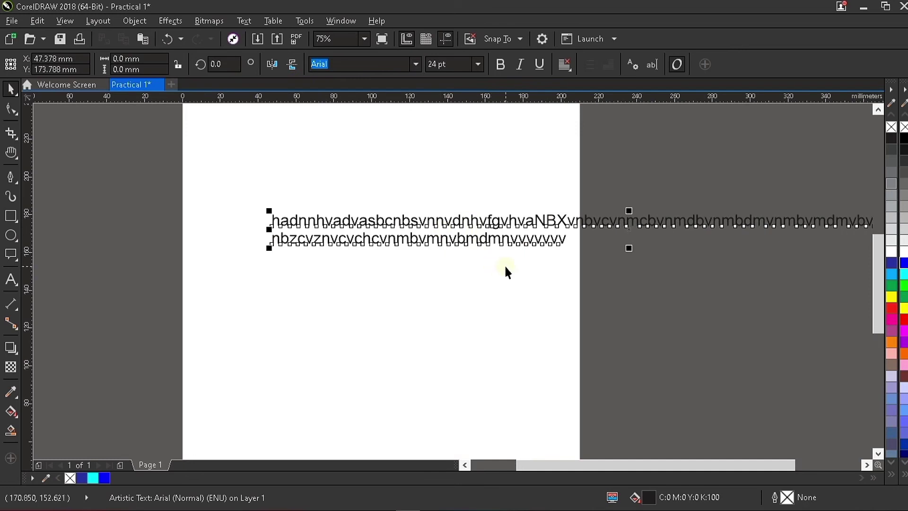
{"action": "scroll", "coordinate": [516, 268], "scroll_direction": "down", "scroll_amount": 4}
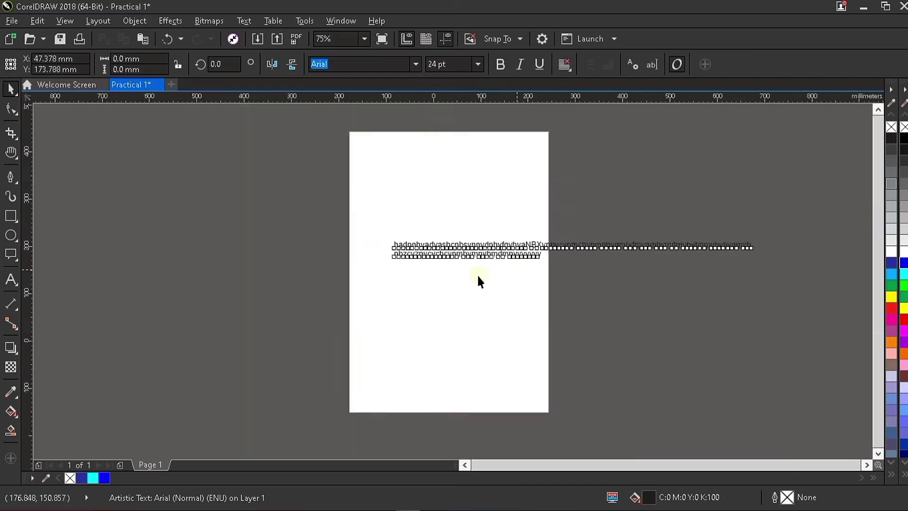
{"action": "scroll", "coordinate": [488, 269], "scroll_direction": "up", "scroll_amount": 4}
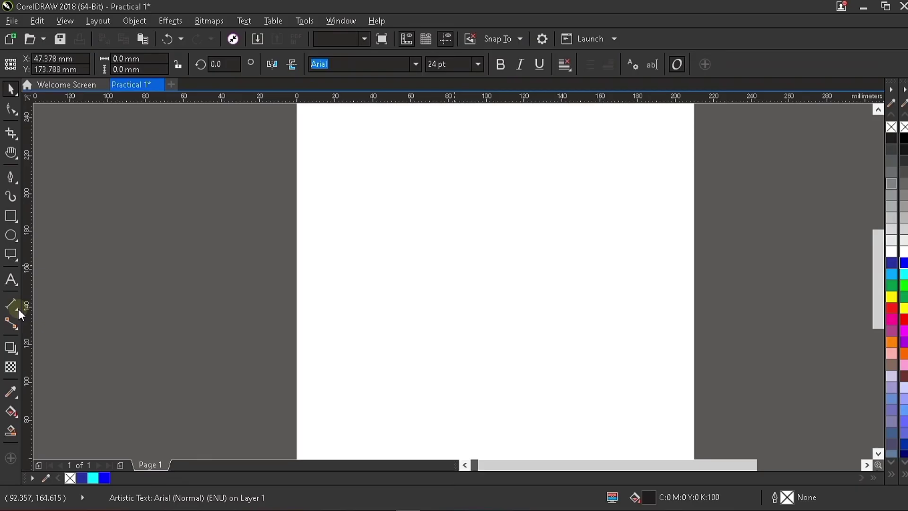
Review the tools in the dimension, connector and interactive effects groups without choosing one.
{"action": "left_click", "coordinate": [16, 310]}
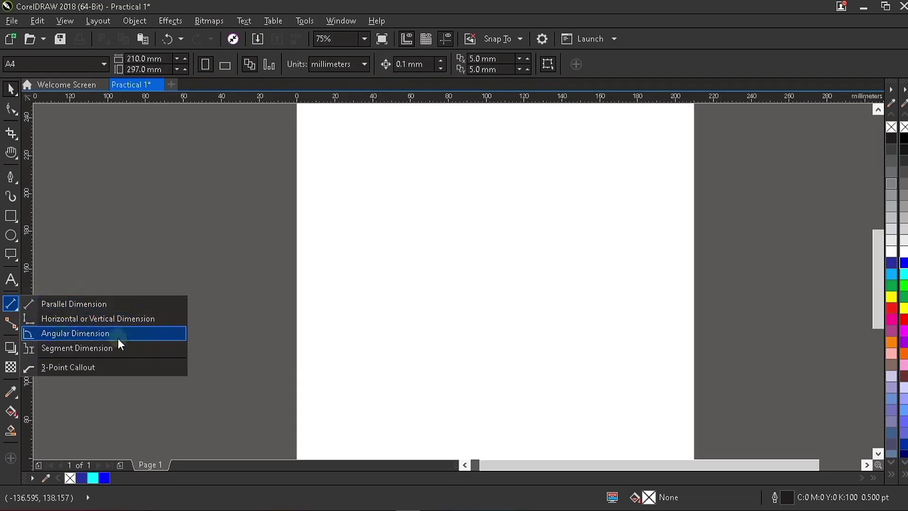
{"action": "left_click", "coordinate": [18, 329]}
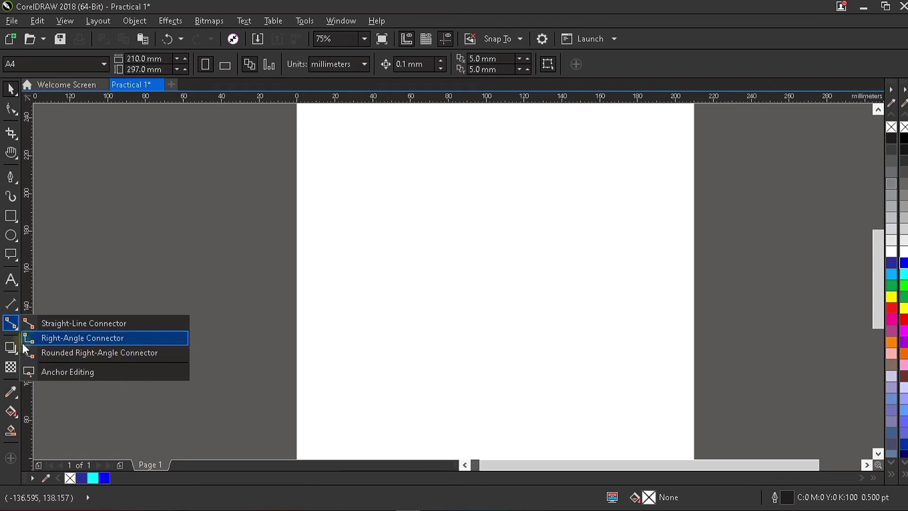
{"action": "left_click", "coordinate": [15, 353]}
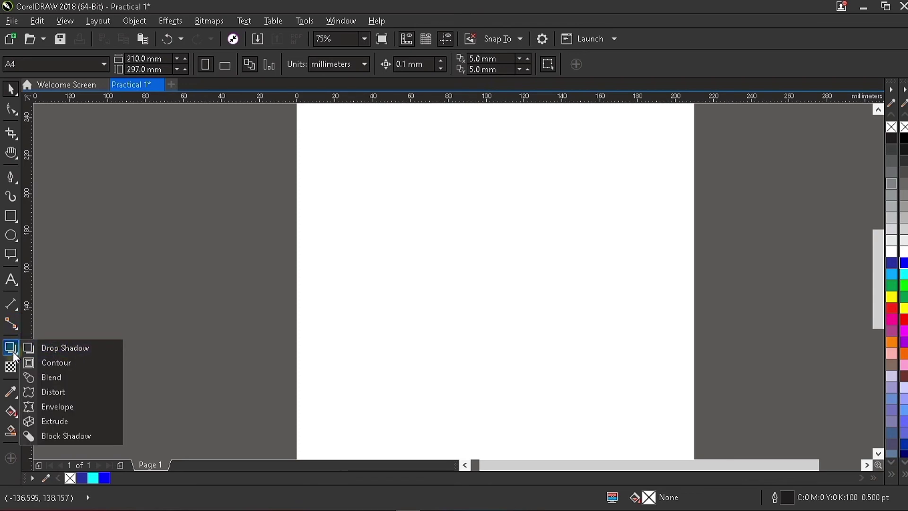
{"action": "left_click", "coordinate": [17, 353]}
{"action": "left_click", "coordinate": [17, 352]}
{"action": "left_click", "coordinate": [400, 280]}
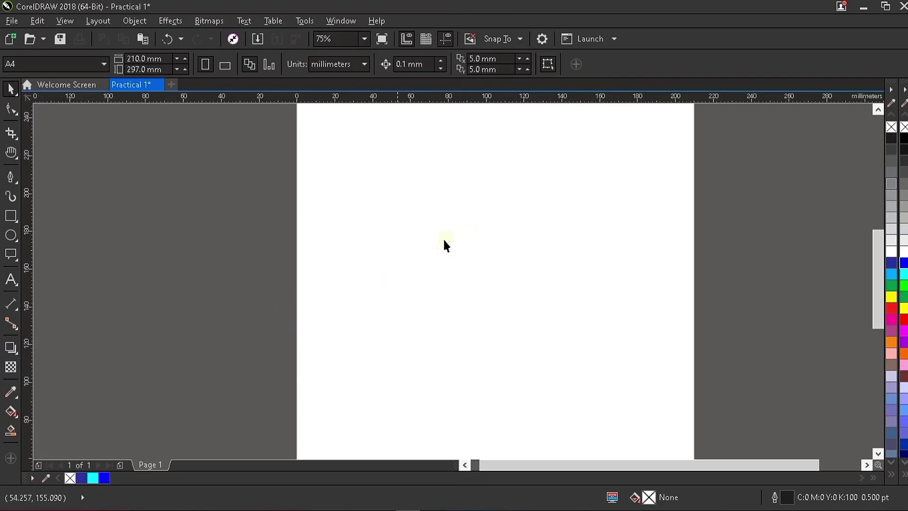
Set the zoom level to 38% and check the whole empty page at several magnifications.
{"action": "left_click", "coordinate": [360, 38]}
{"action": "left_click", "coordinate": [337, 112]}
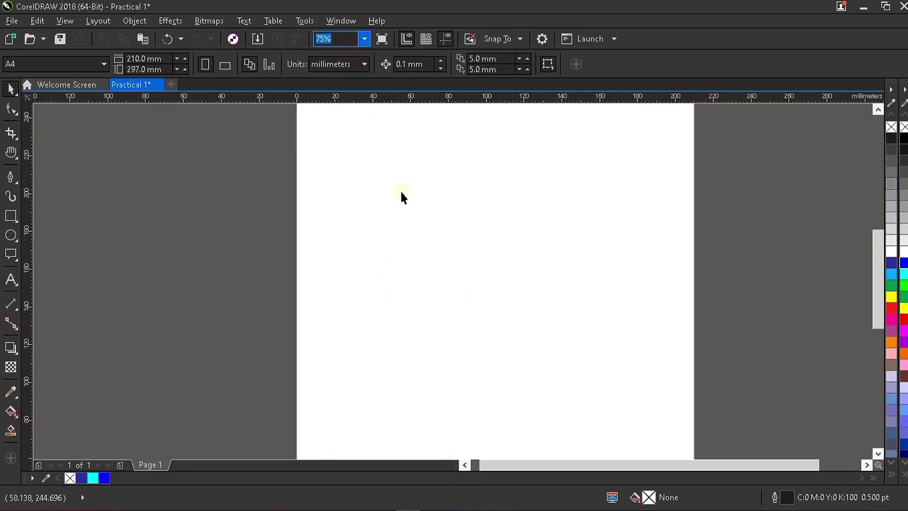
{"action": "type", "text": "38"}
{"action": "key", "text": "Return"}
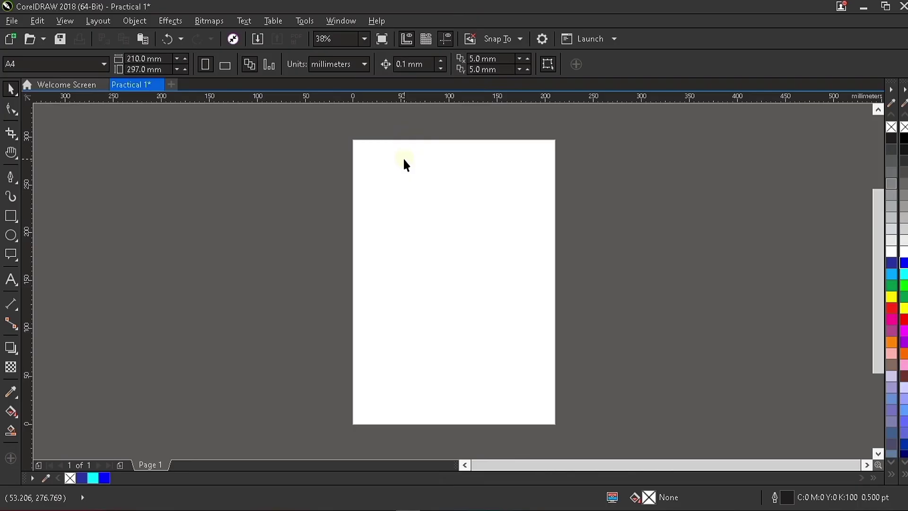
{"action": "scroll", "coordinate": [442, 168], "scroll_direction": "up", "scroll_amount": 1}
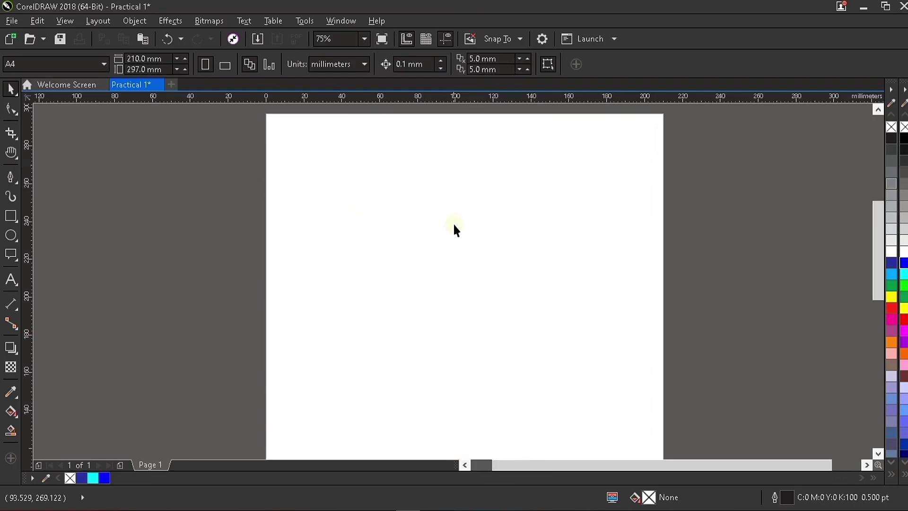
{"action": "scroll", "coordinate": [454, 226], "scroll_direction": "down", "scroll_amount": 1}
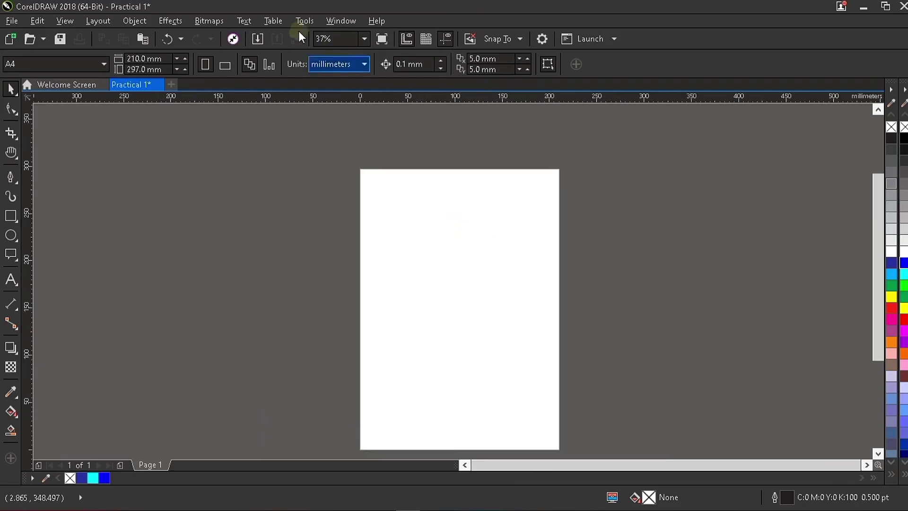
{"action": "scroll", "coordinate": [516, 214], "scroll_direction": "down", "scroll_amount": 1}
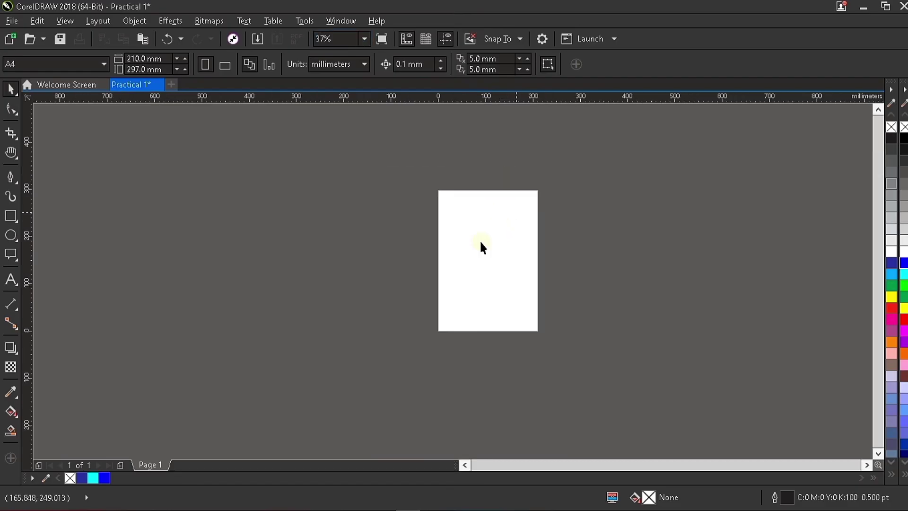
{"action": "scroll", "coordinate": [480, 240], "scroll_direction": "up", "scroll_amount": 1}
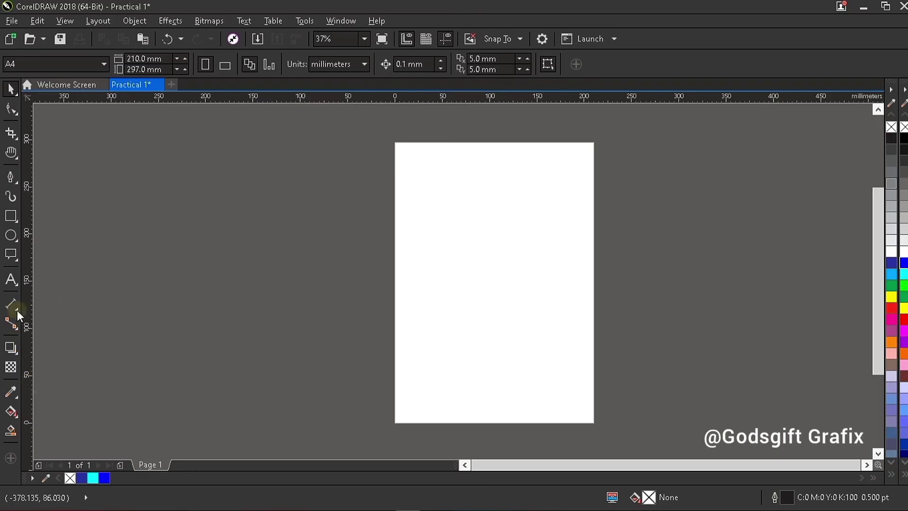
Draw a rectangle about 128 × 83 mm slightly above the page's centre and fill it with blue.
{"action": "left_click", "coordinate": [17, 353]}
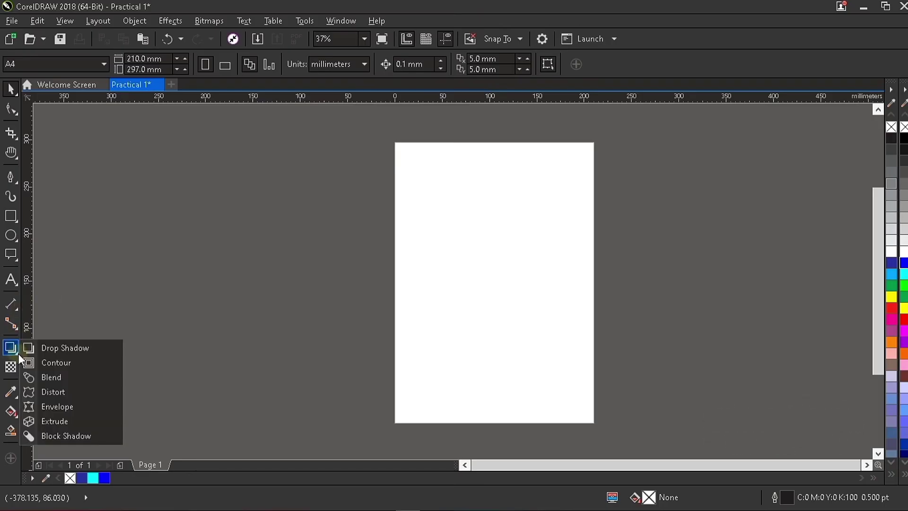
{"action": "left_click", "coordinate": [71, 350]}
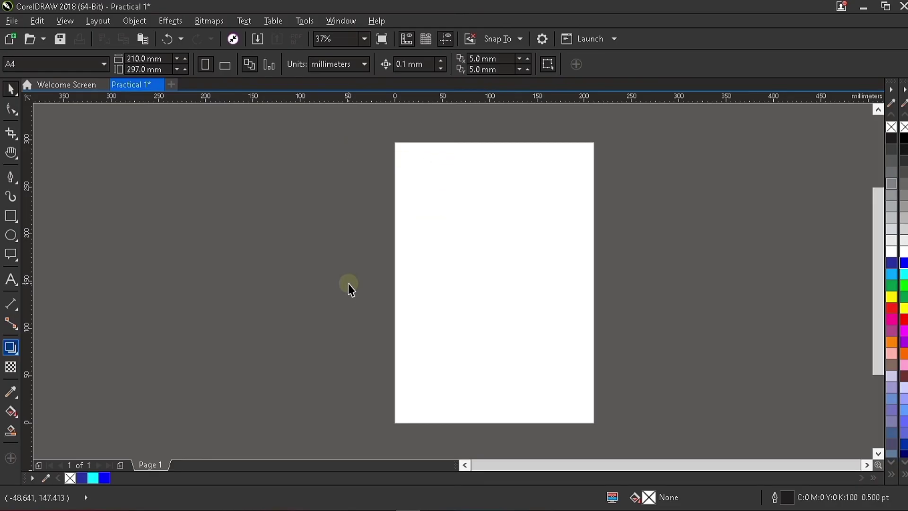
{"action": "left_click", "coordinate": [14, 237]}
{"action": "left_click", "coordinate": [9, 215]}
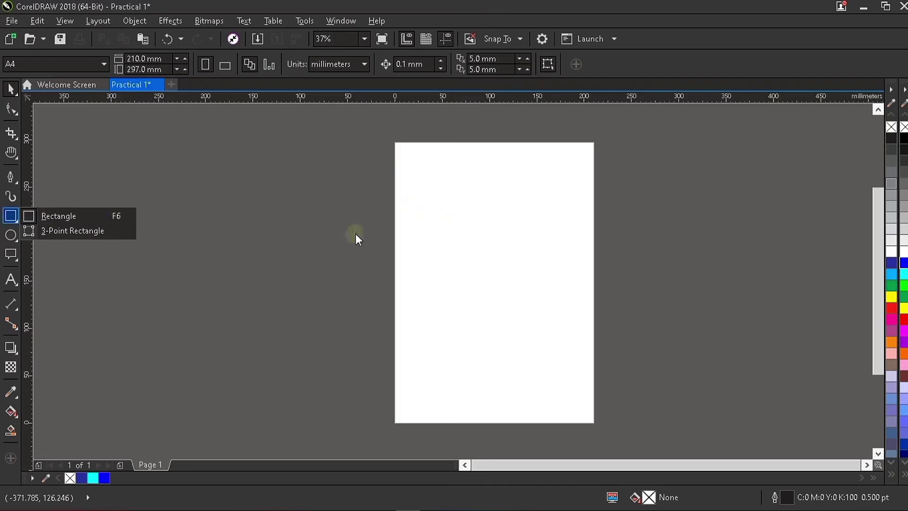
{"action": "left_click", "coordinate": [102, 216]}
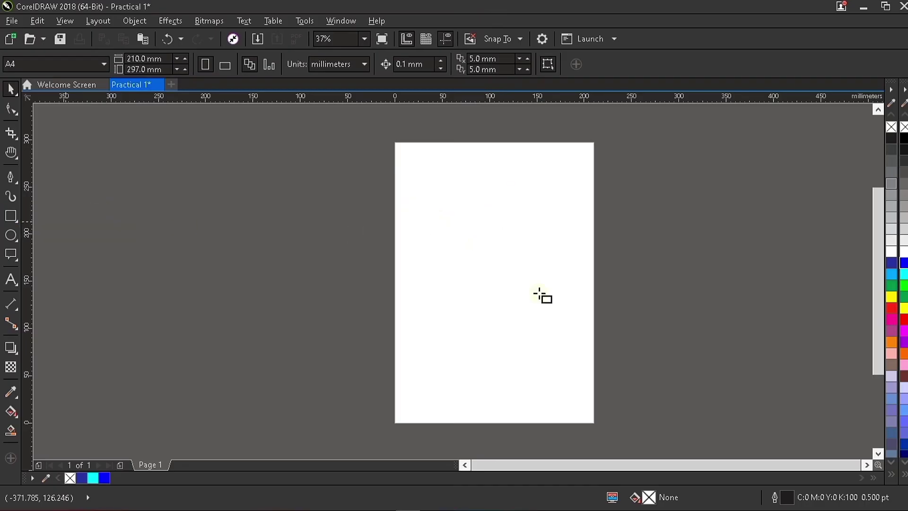
{"action": "left_click_drag", "start_coordinate": [418, 215], "coordinate": [540, 294]}
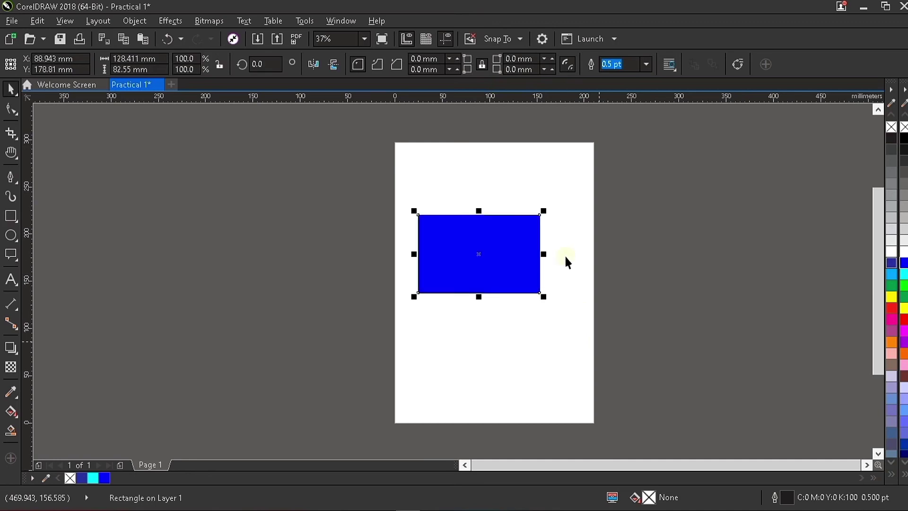
Examine the blue rectangle's corners, edges and outline at different magnifications, keeping the rectangle selected.
{"action": "scroll", "coordinate": [541, 226], "scroll_direction": "up", "scroll_amount": 3}
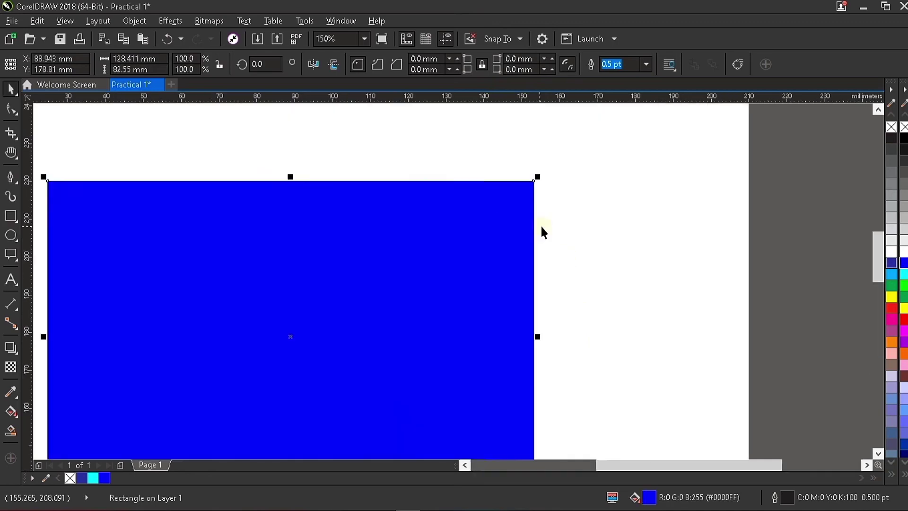
{"action": "scroll", "coordinate": [541, 226], "scroll_direction": "down", "scroll_amount": 3}
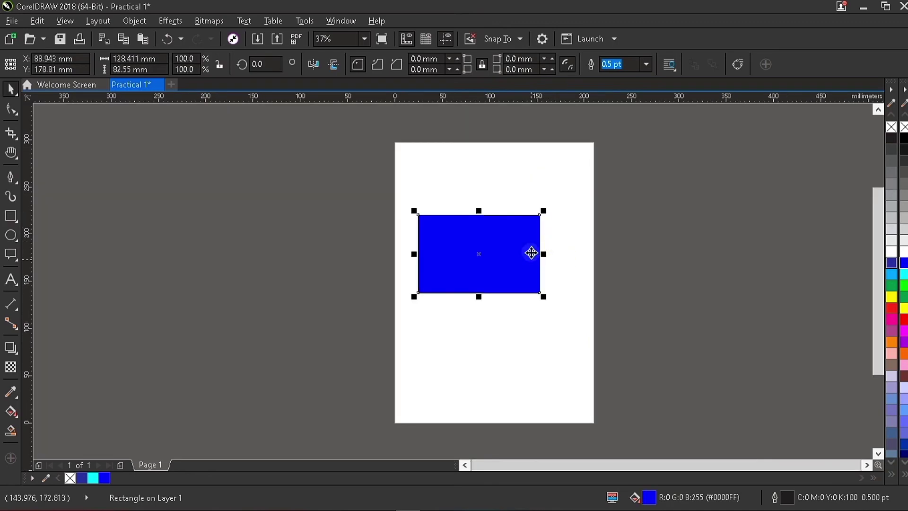
{"action": "scroll", "coordinate": [544, 213], "scroll_direction": "up", "scroll_amount": 5}
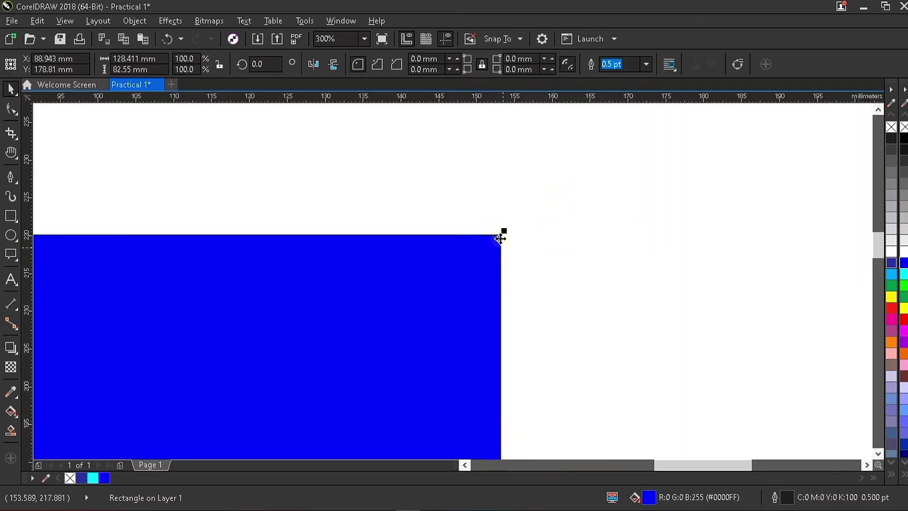
{"action": "scroll", "coordinate": [352, 237], "scroll_direction": "up", "scroll_amount": 3}
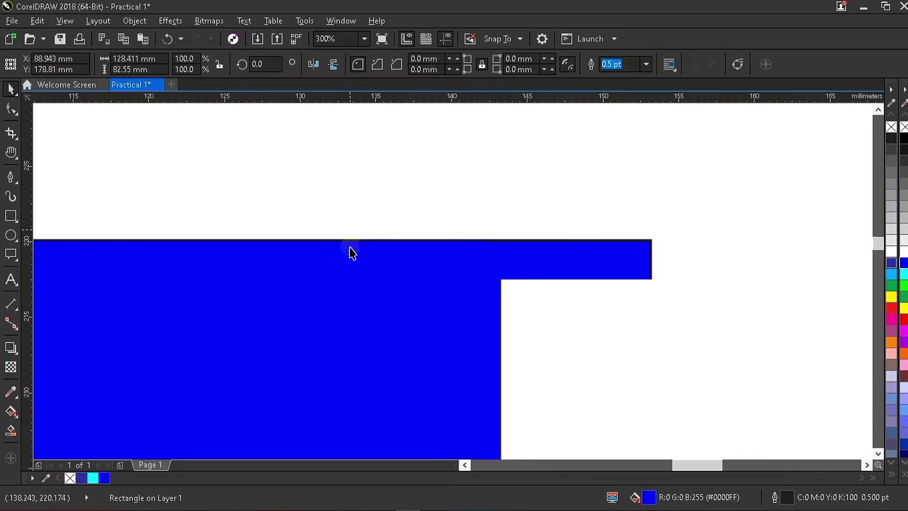
{"action": "scroll", "coordinate": [359, 252], "scroll_direction": "down", "scroll_amount": 7}
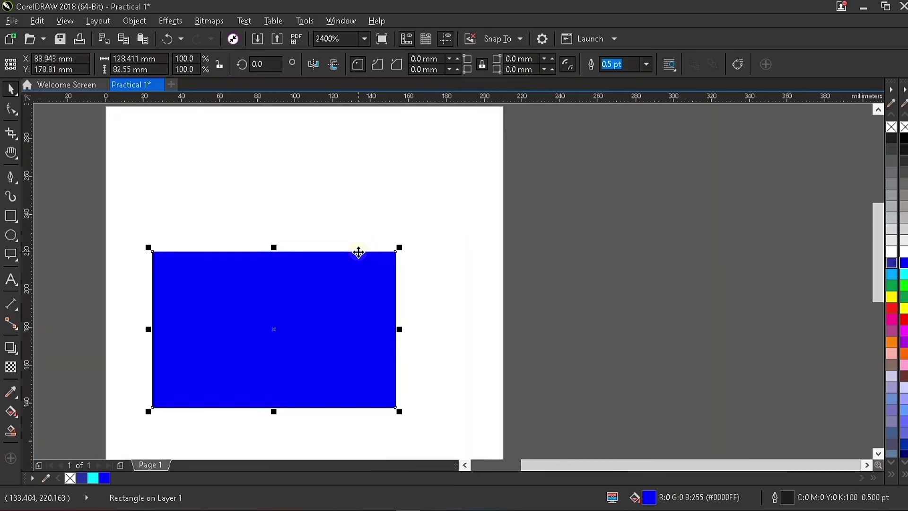
{"action": "scroll", "coordinate": [324, 261], "scroll_direction": "up", "scroll_amount": 2}
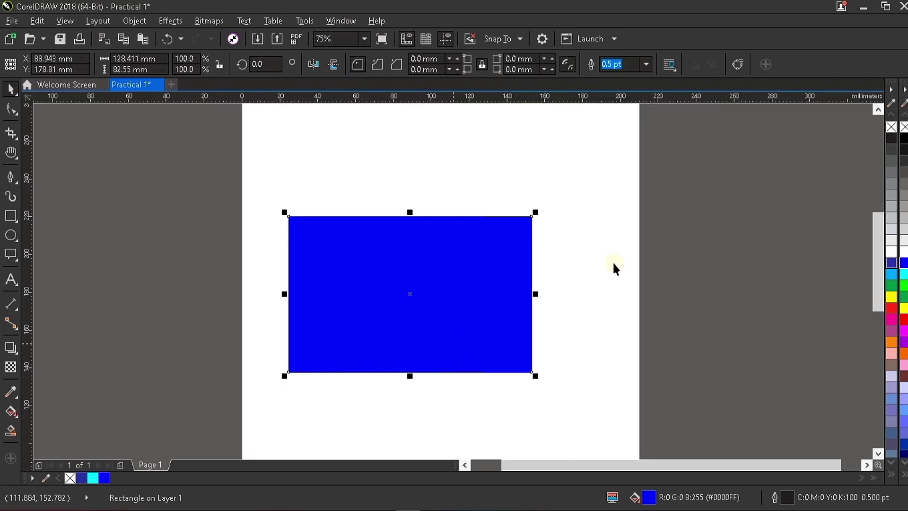
{"action": "scroll", "coordinate": [613, 268], "scroll_direction": "up", "scroll_amount": 1}
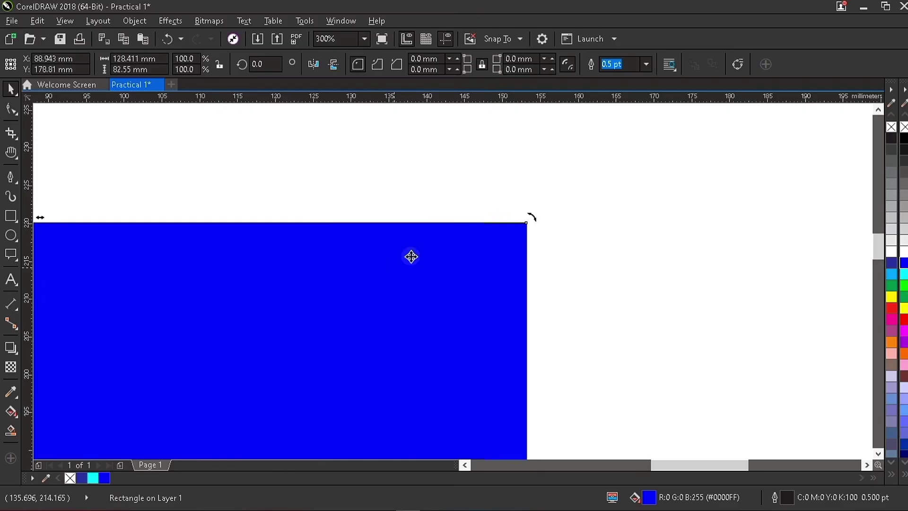
{"action": "scroll", "coordinate": [428, 248], "scroll_direction": "down", "scroll_amount": 3}
{"action": "scroll", "coordinate": [378, 275], "scroll_direction": "up", "scroll_amount": 2}
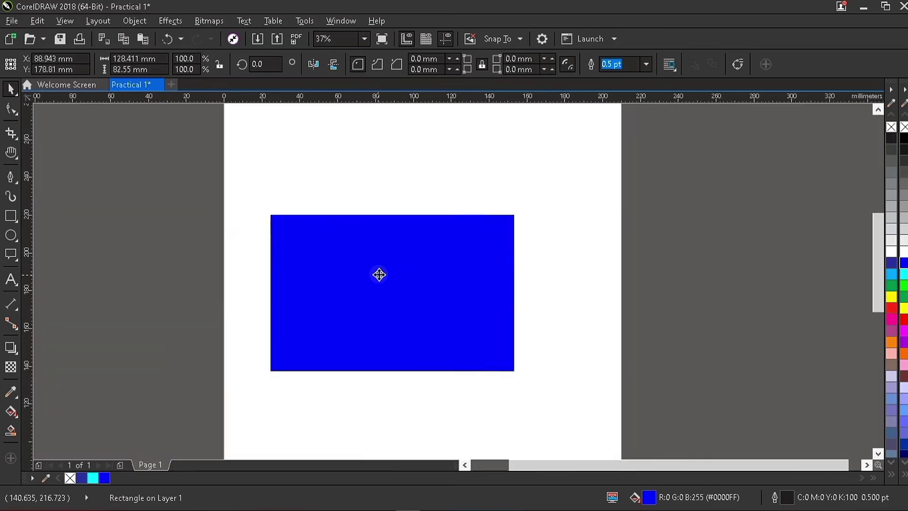
{"action": "scroll", "coordinate": [381, 268], "scroll_direction": "down", "scroll_amount": 1}
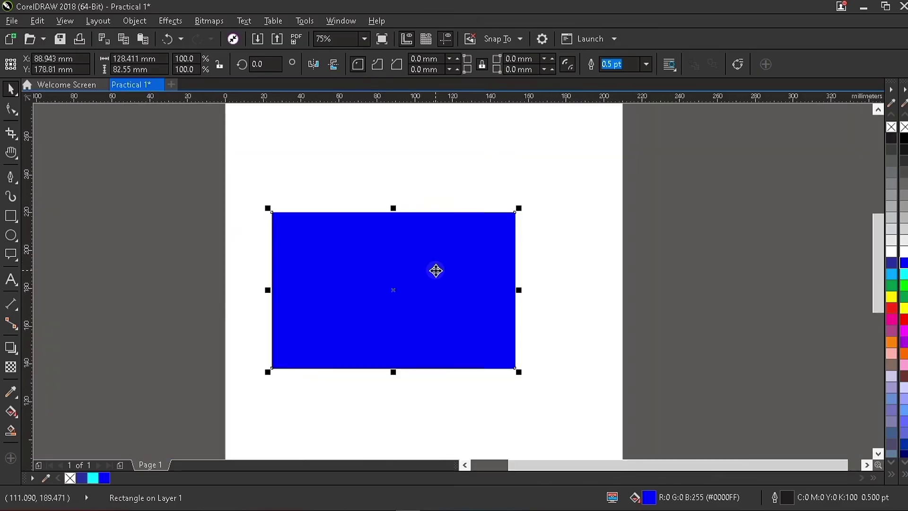
{"action": "left_click", "coordinate": [489, 264]}
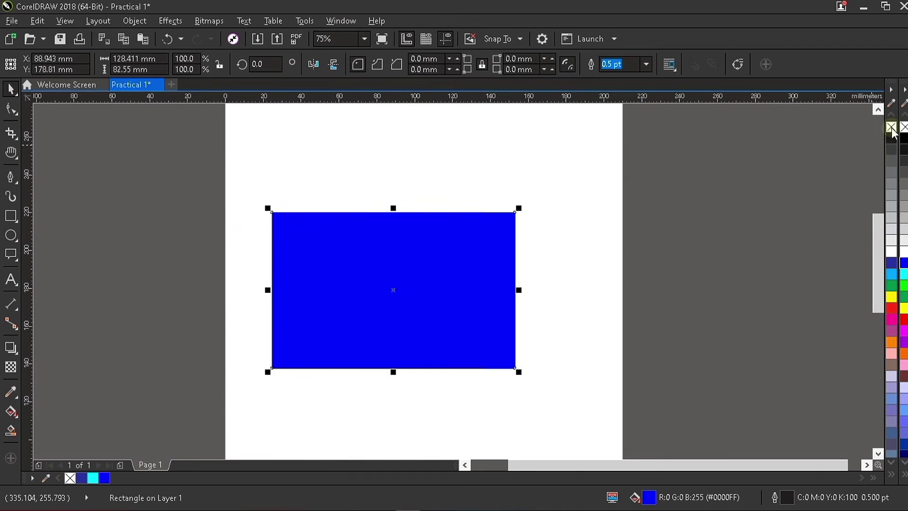
Remove the blue rectangle's outline and undo the removal.
{"action": "scroll", "coordinate": [522, 207], "scroll_direction": "up", "scroll_amount": 4}
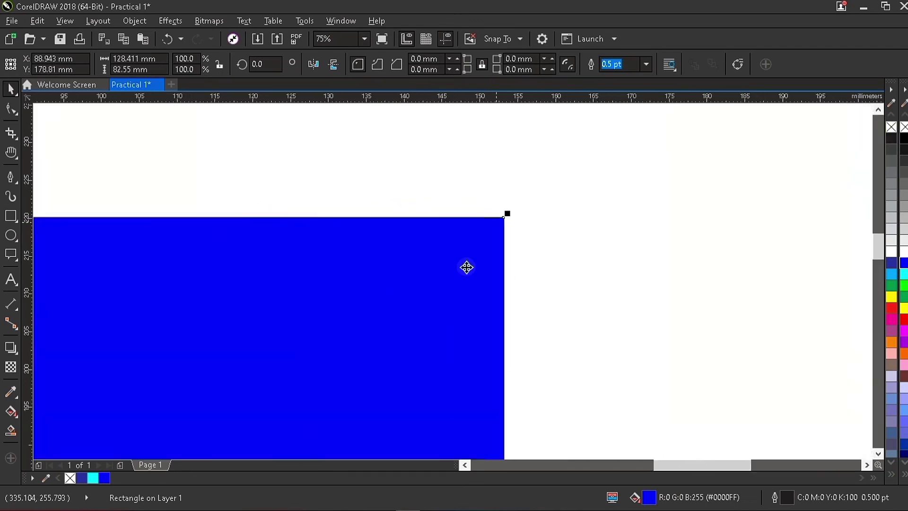
{"action": "right_click", "coordinate": [890, 132]}
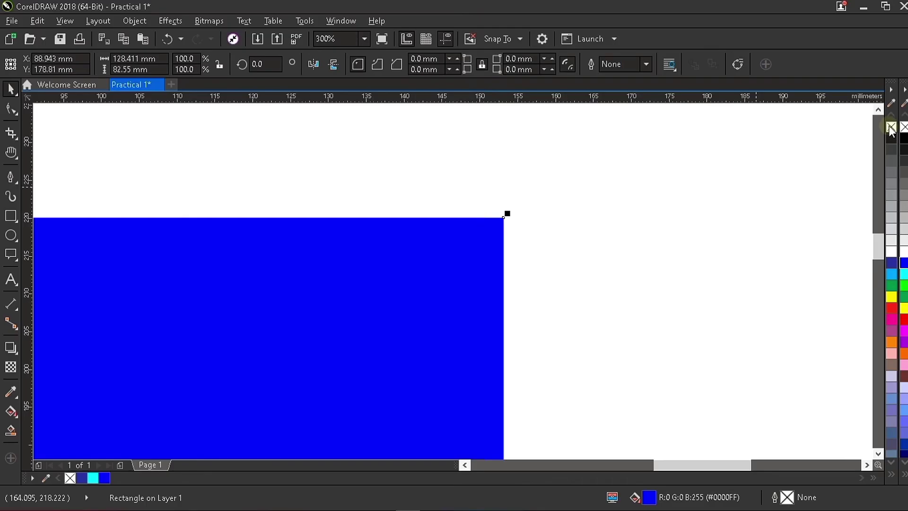
{"action": "key", "text": "ctrl+z"}
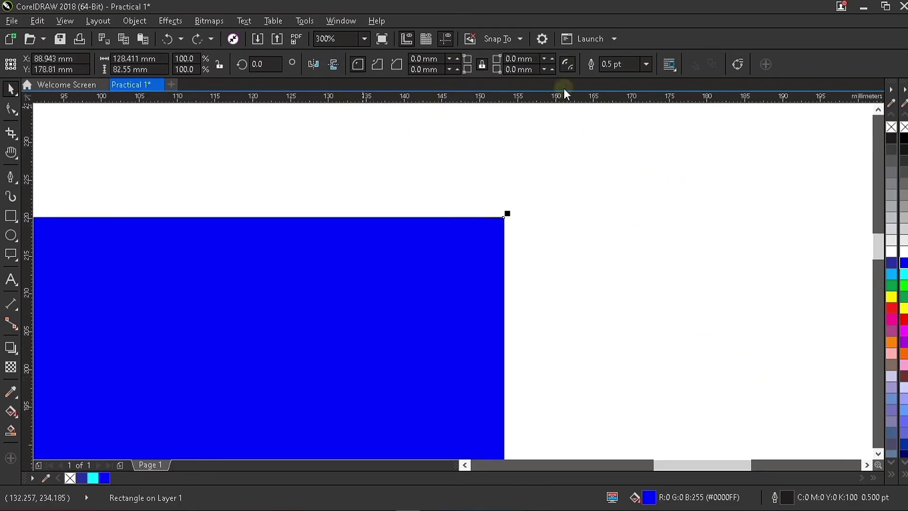
Set the blue rectangle's outline width to 3 pt.
{"action": "left_click", "coordinate": [646, 64]}
{"action": "left_click", "coordinate": [623, 150]}
{"action": "type", "text": "3"}
{"action": "key", "text": "Return"}
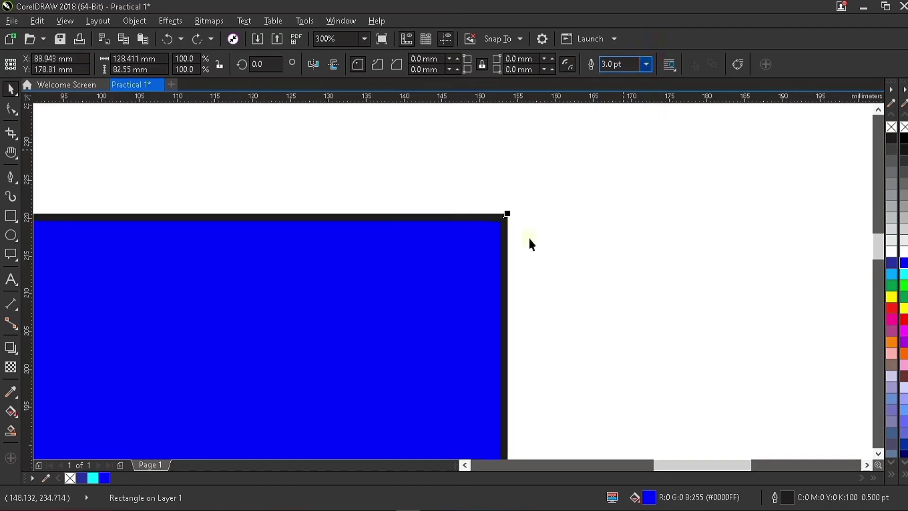
Remove the rectangle's thick outline, undo that once, and remove the outline again so only the blue fill remains.
{"action": "right_click", "coordinate": [892, 128]}
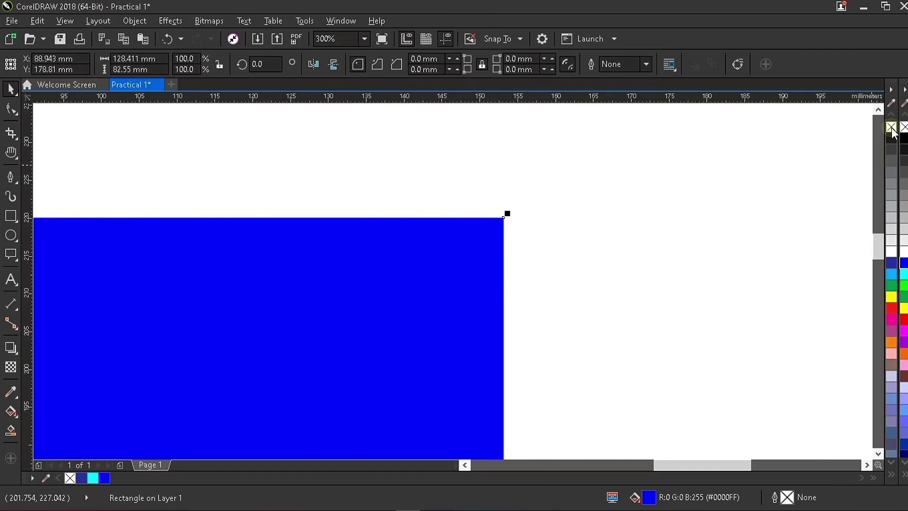
{"action": "key", "text": "ctrl+z"}
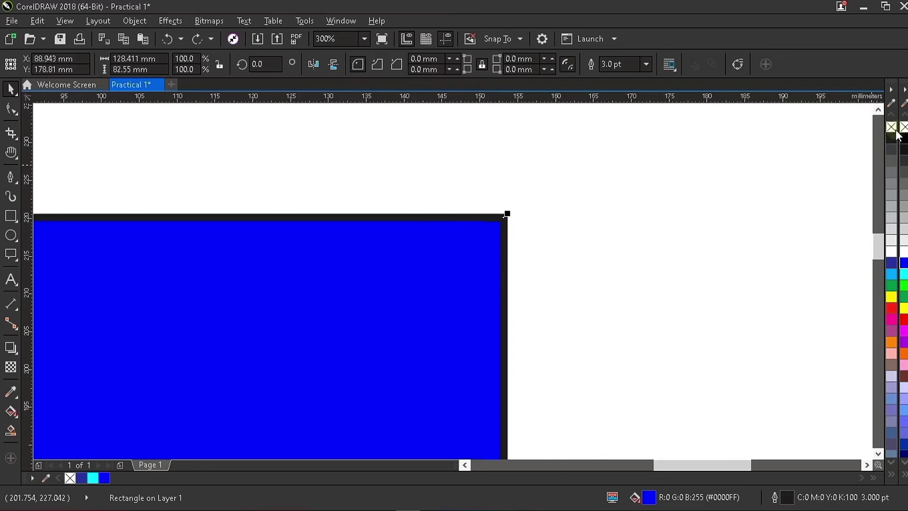
{"action": "right_click", "coordinate": [891, 128]}
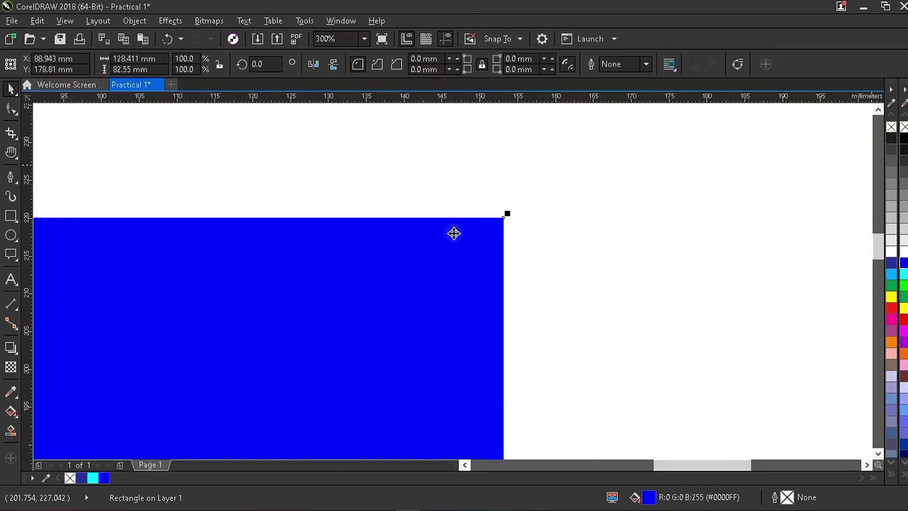
{"action": "scroll", "coordinate": [461, 228], "scroll_direction": "down", "scroll_amount": 2}
{"action": "scroll", "coordinate": [462, 229], "scroll_direction": "down", "scroll_amount": 2}
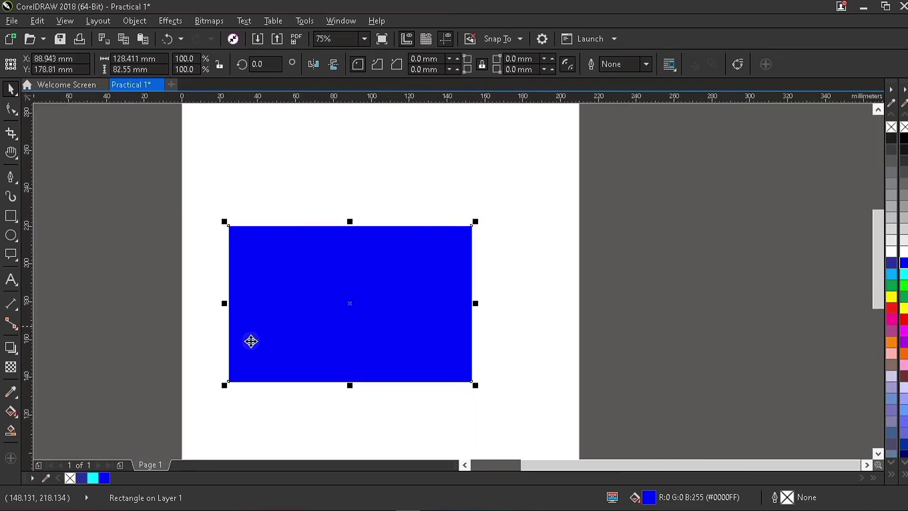
{"action": "scroll", "coordinate": [213, 340], "scroll_direction": "up", "scroll_amount": 1}
{"action": "scroll", "coordinate": [368, 245], "scroll_direction": "down", "scroll_amount": 1}
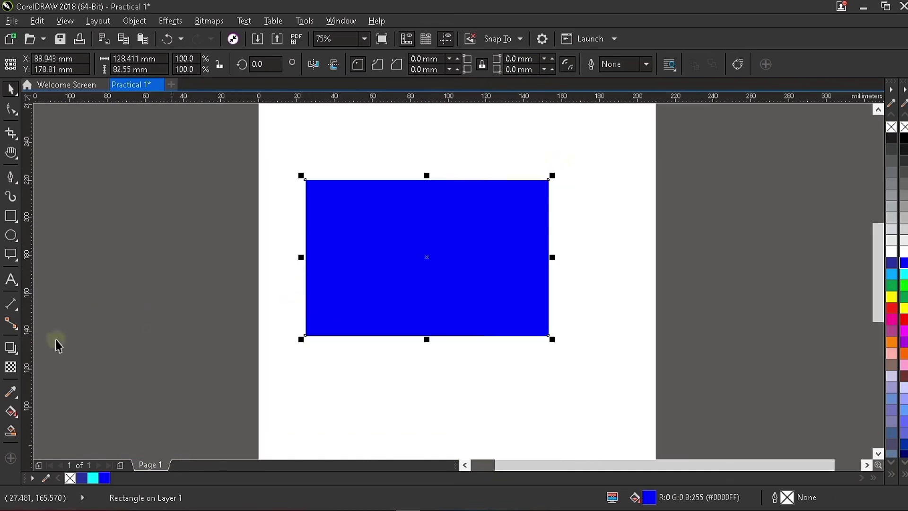
Apply a drop shadow running downward from the middle of the rectangle's upper edge to just below it, with opacity raised to 77.
{"action": "left_click", "coordinate": [15, 350]}
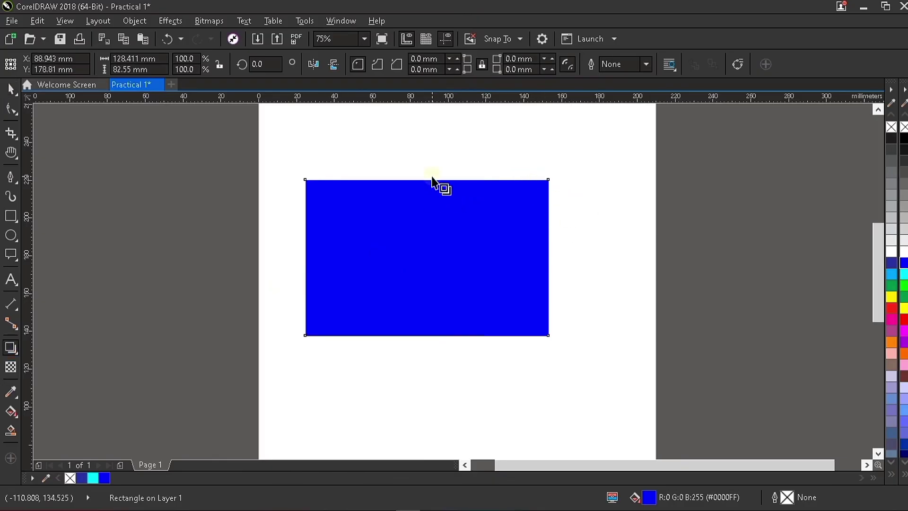
{"action": "left_click_drag", "start_coordinate": [432, 178], "coordinate": [427, 352]}
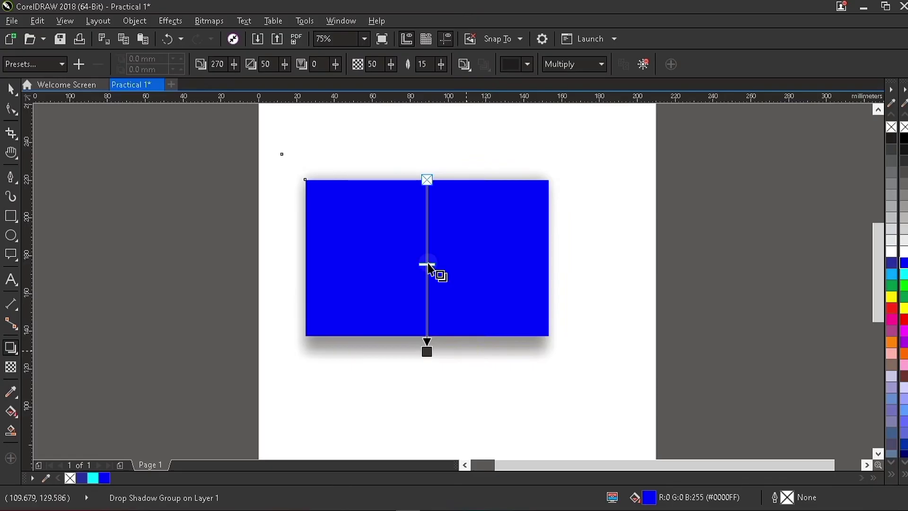
{"action": "left_click_drag", "start_coordinate": [428, 263], "coordinate": [432, 310]}
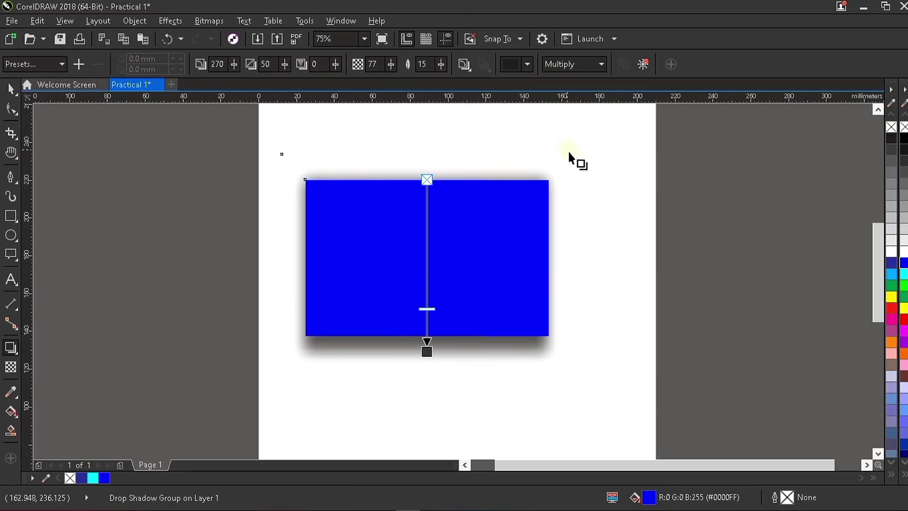
Extend the drop shadow farther below the rectangle and set its opacity to 50.
{"action": "double_click", "coordinate": [277, 64]}
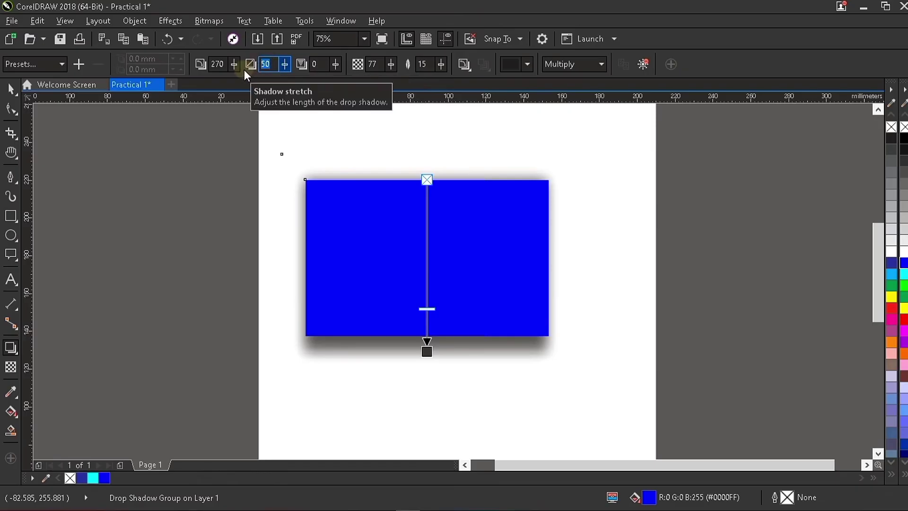
{"action": "key", "text": "Return"}
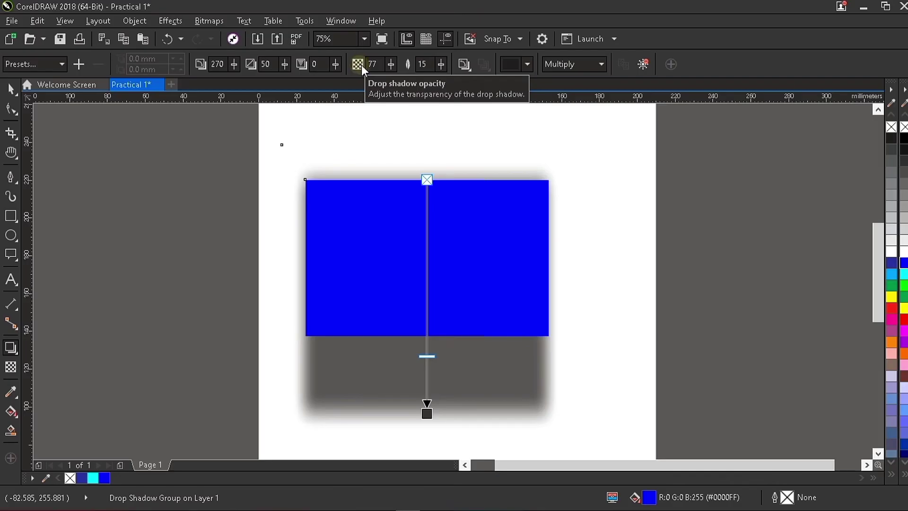
{"action": "left_click", "coordinate": [360, 64]}
{"action": "type", "text": "50"}
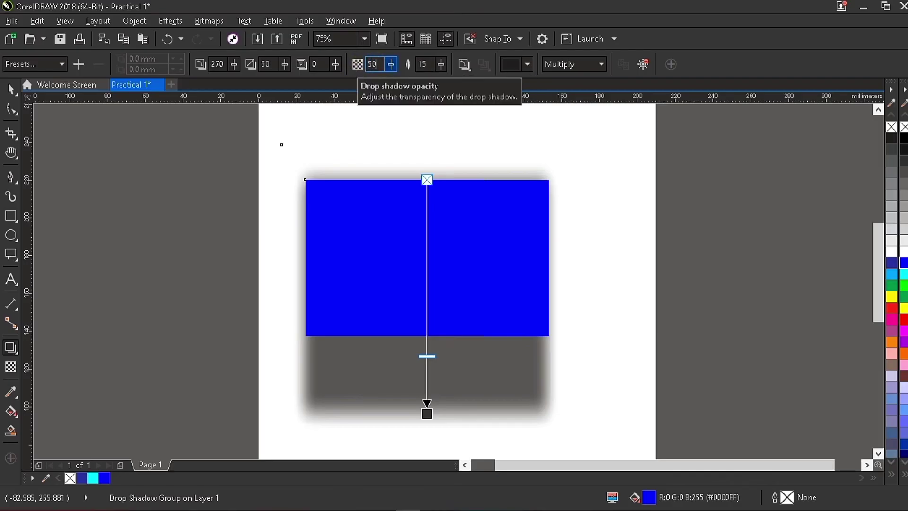
{"action": "key", "text": "Return"}
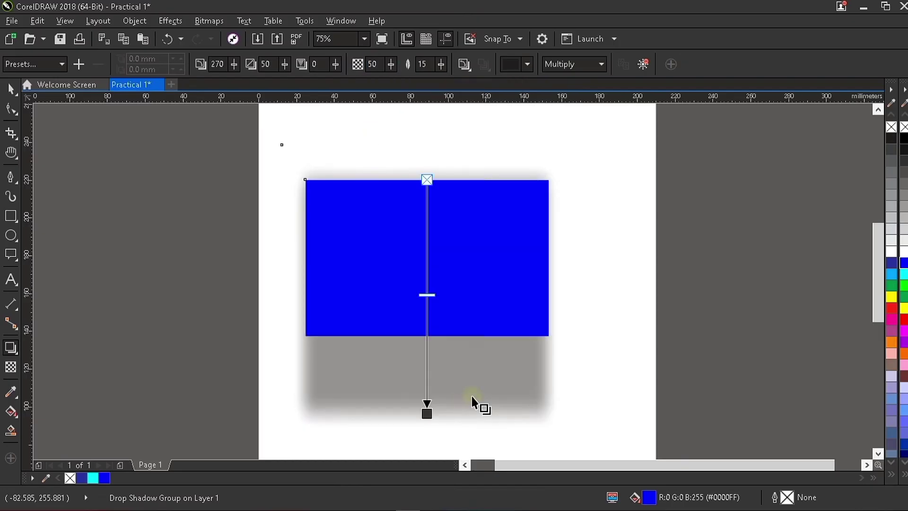
Lower the drop shadow's opacity to 46, and raise it to 82 for a darker shadow.
{"action": "left_click", "coordinate": [392, 64]}
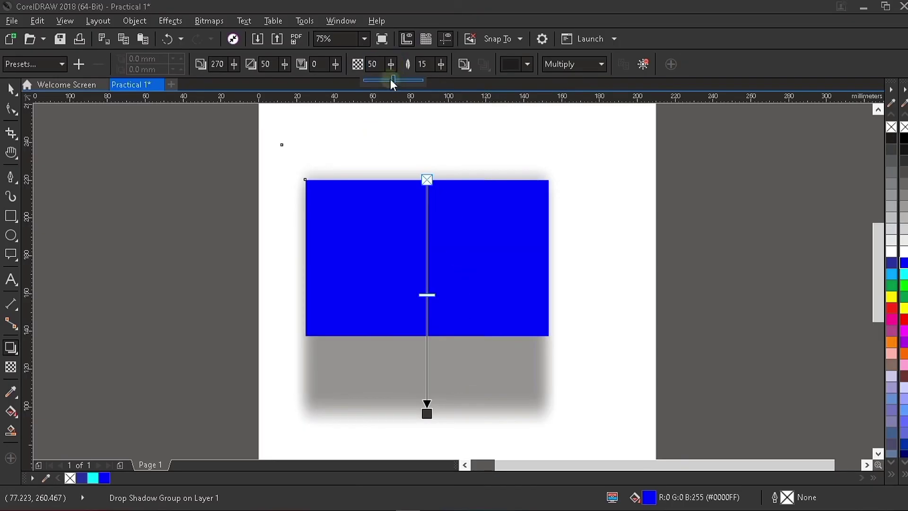
{"action": "left_click_drag", "start_coordinate": [391, 81], "coordinate": [388, 82]}
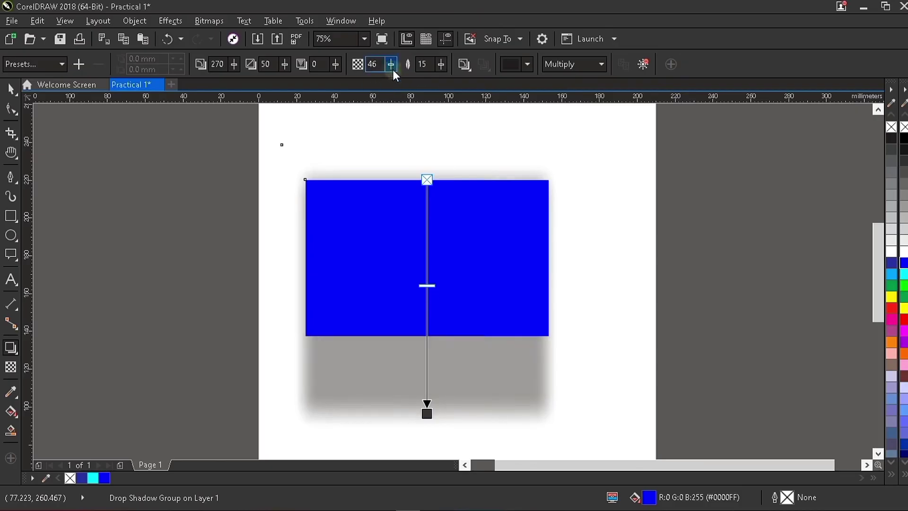
{"action": "left_click", "coordinate": [393, 70]}
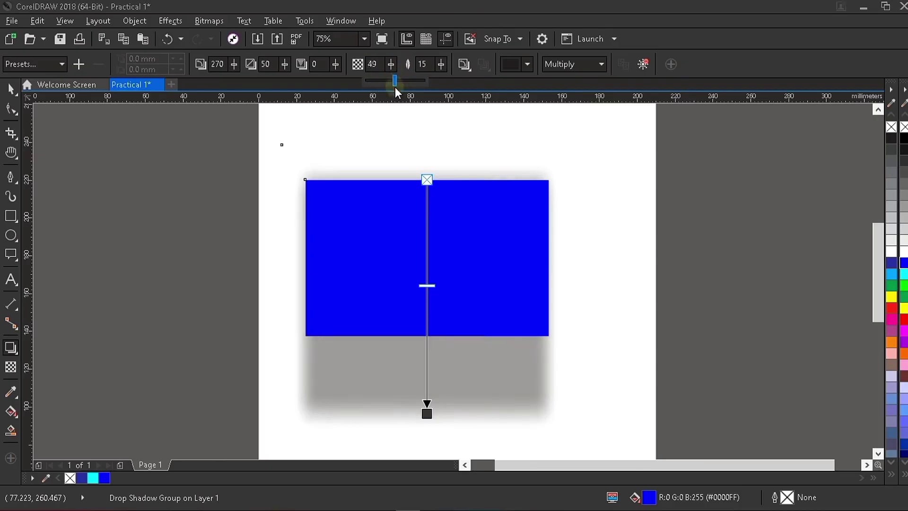
{"action": "mouse_move", "coordinate": [395, 87]}
{"action": "left_mouse_down"}
{"action": "mouse_move", "coordinate": [387, 77]}
{"action": "mouse_move", "coordinate": [410, 84]}
{"action": "left_mouse_up"}
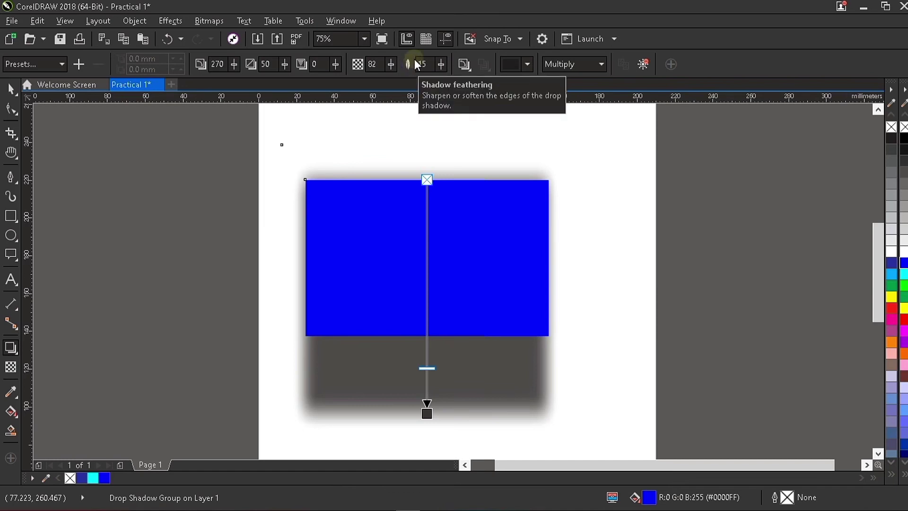
Raise the drop shadow's feathering to 57 to soften its edges, and reduce it to 14.
{"action": "left_click", "coordinate": [441, 66]}
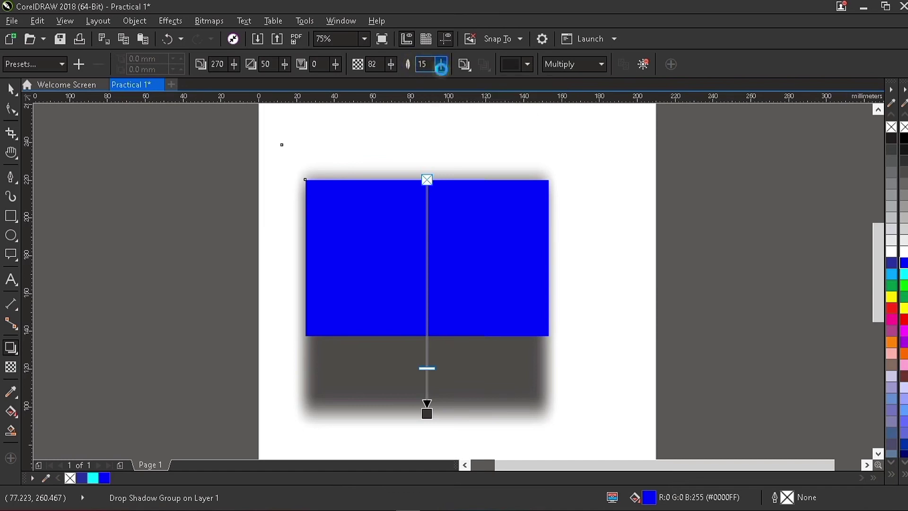
{"action": "left_click_drag", "start_coordinate": [444, 80], "coordinate": [469, 88]}
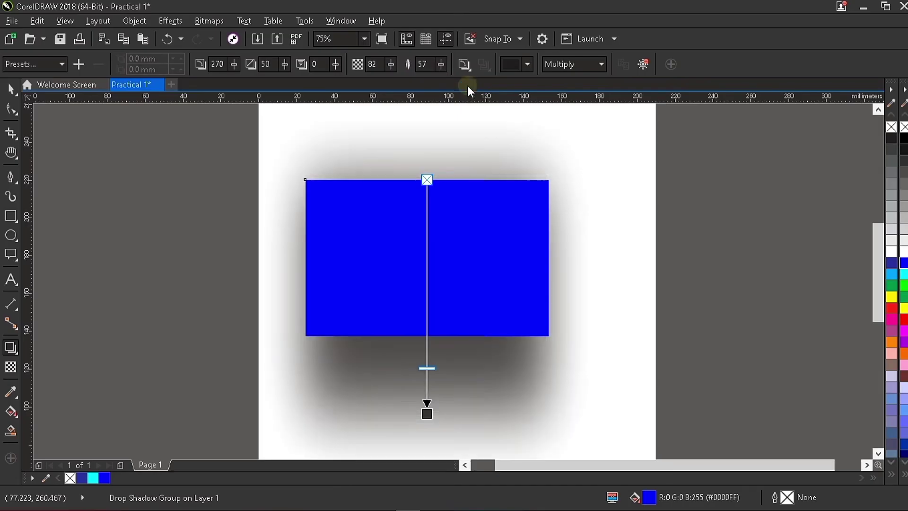
{"action": "left_click", "coordinate": [440, 65]}
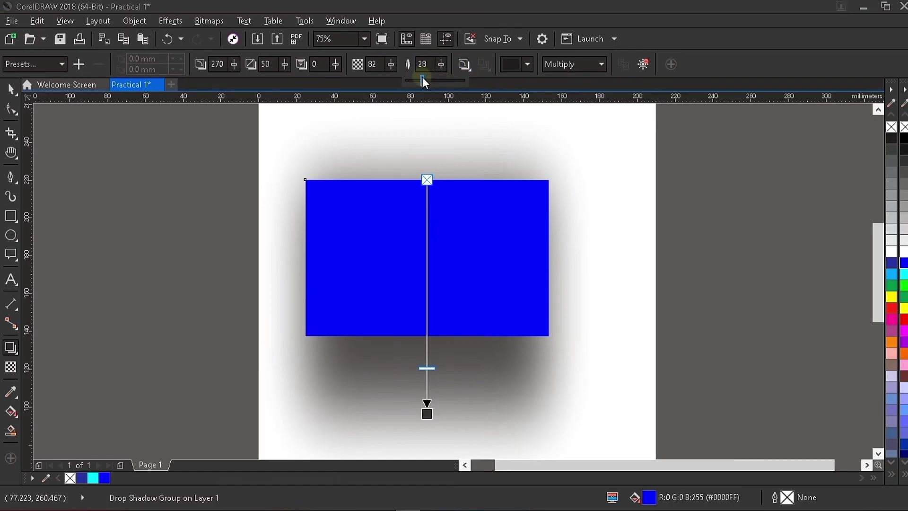
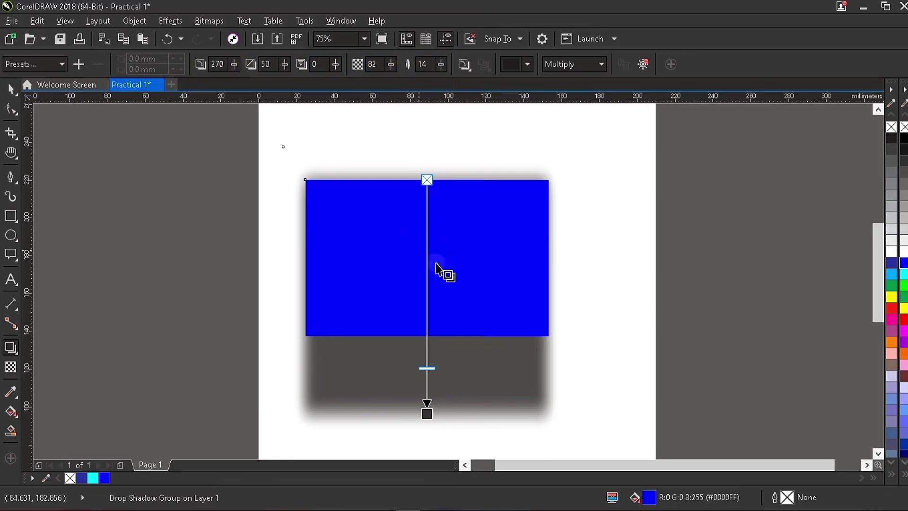
Try the Flat Top Right, Flat Bottom Right, Flat Top Left and Perspective Top Left drop shadow presets on the rectangle.
{"action": "left_click", "coordinate": [56, 63]}
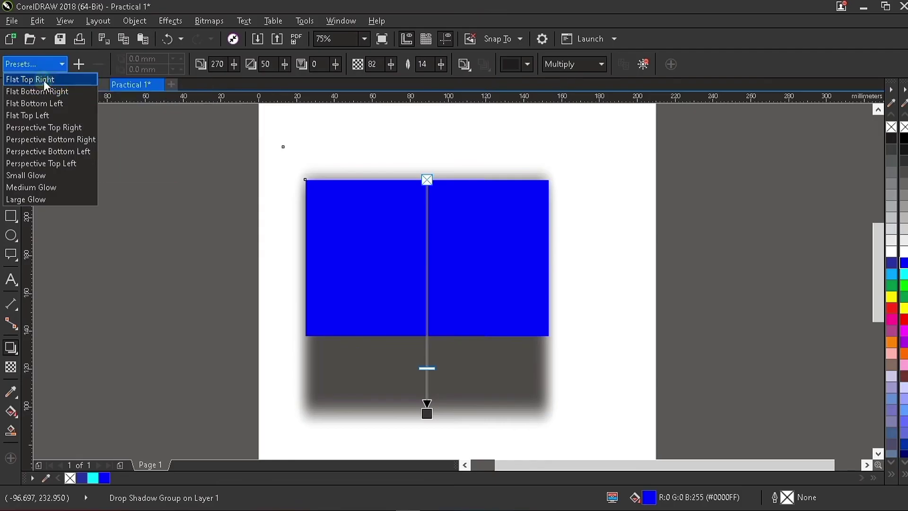
{"action": "left_click", "coordinate": [43, 80]}
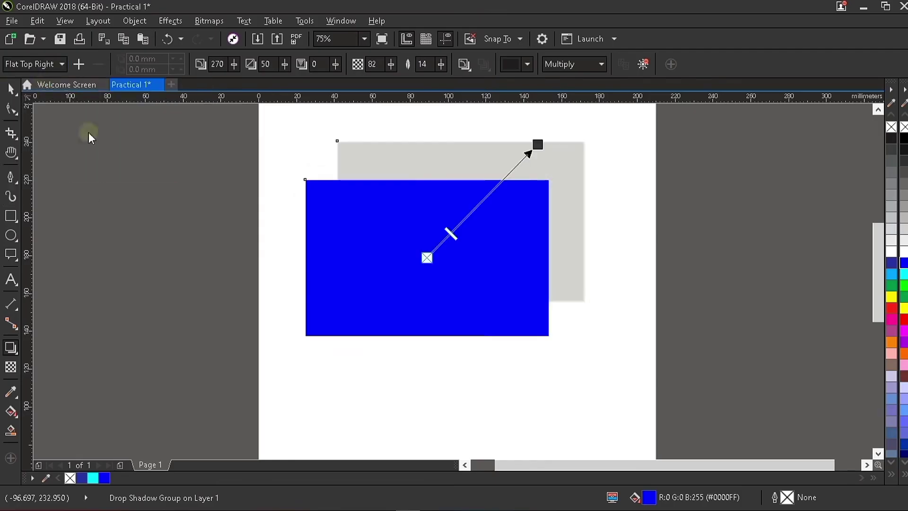
{"action": "left_click", "coordinate": [42, 65]}
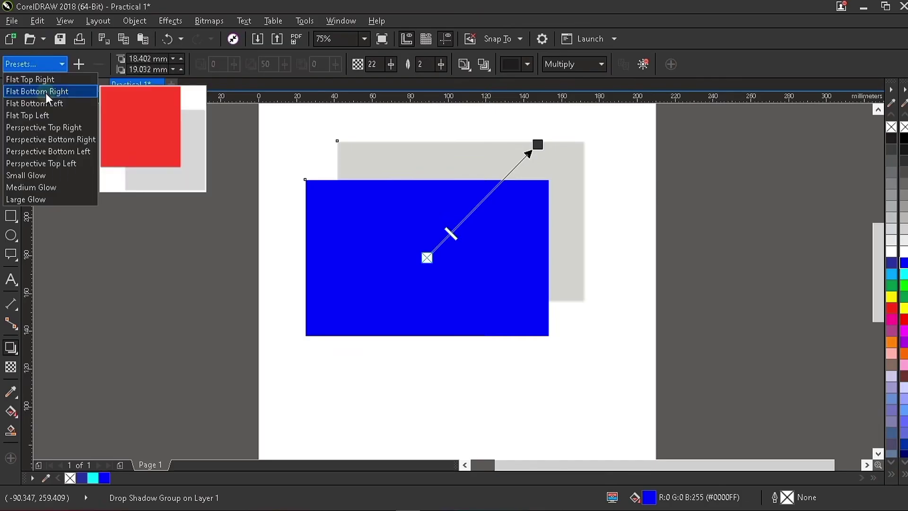
{"action": "left_click", "coordinate": [45, 89]}
{"action": "left_click", "coordinate": [47, 63]}
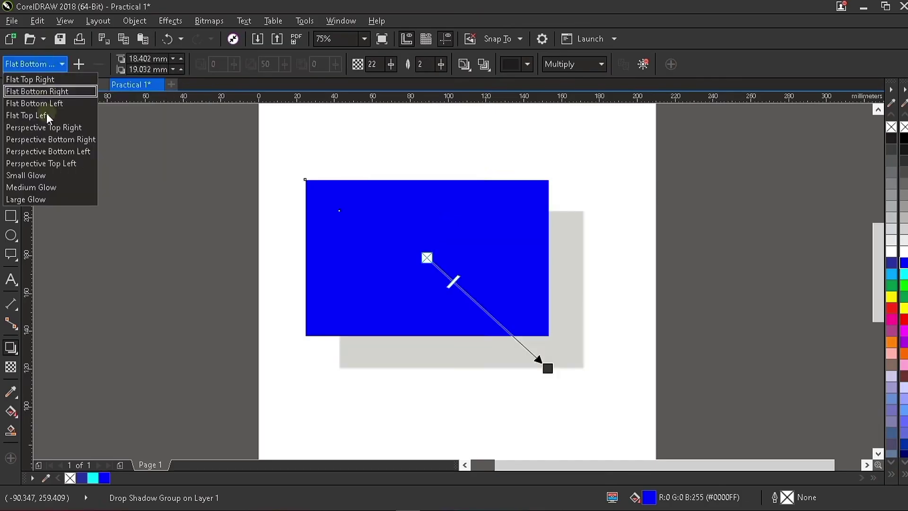
{"action": "left_click", "coordinate": [47, 115]}
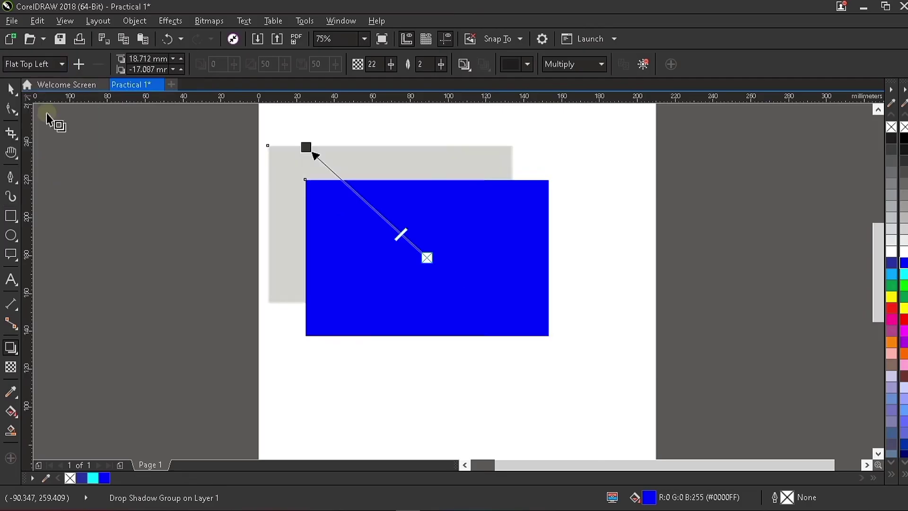
{"action": "left_click", "coordinate": [47, 64]}
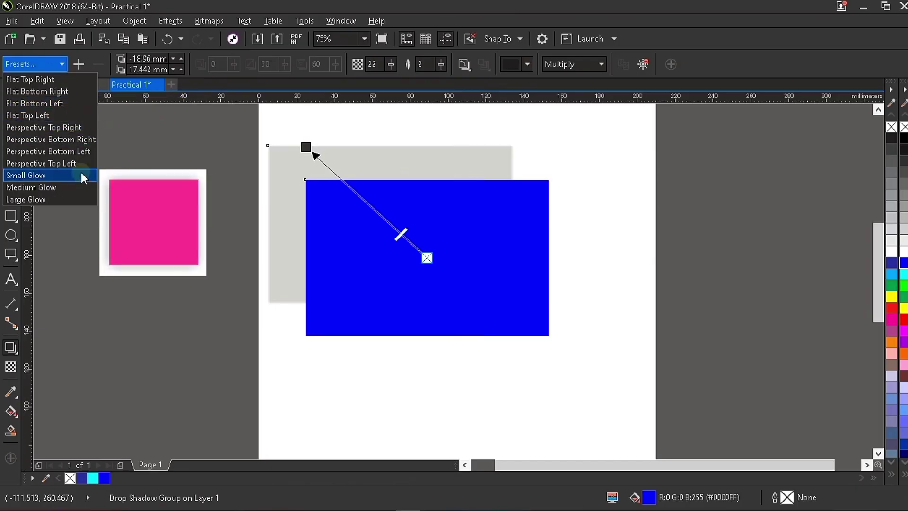
{"action": "left_click", "coordinate": [47, 162]}
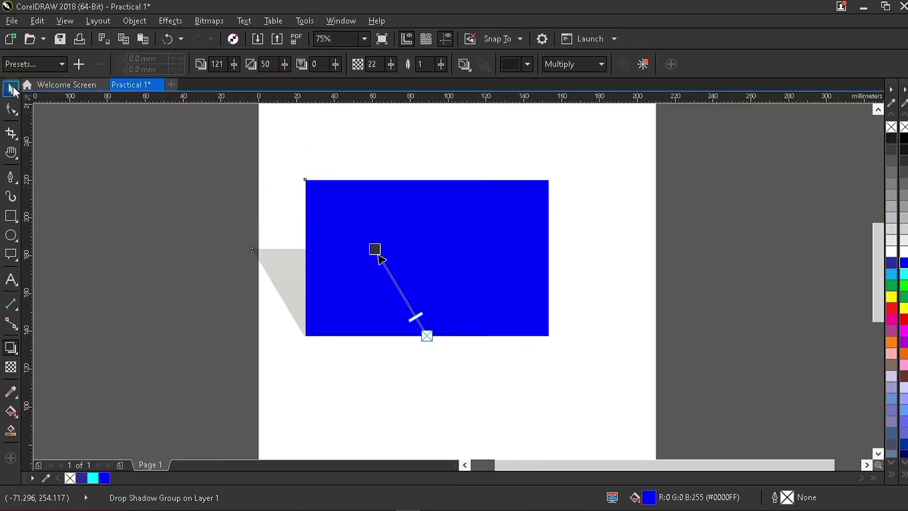
Clear the drop shadow from the blue rectangle.
{"action": "key", "text": "space"}
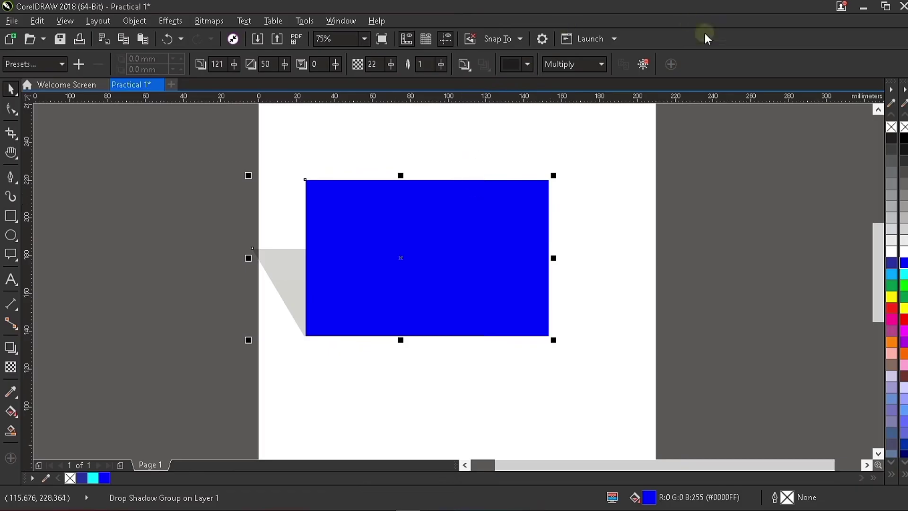
{"action": "left_click", "coordinate": [640, 65]}
{"action": "left_click", "coordinate": [642, 64]}
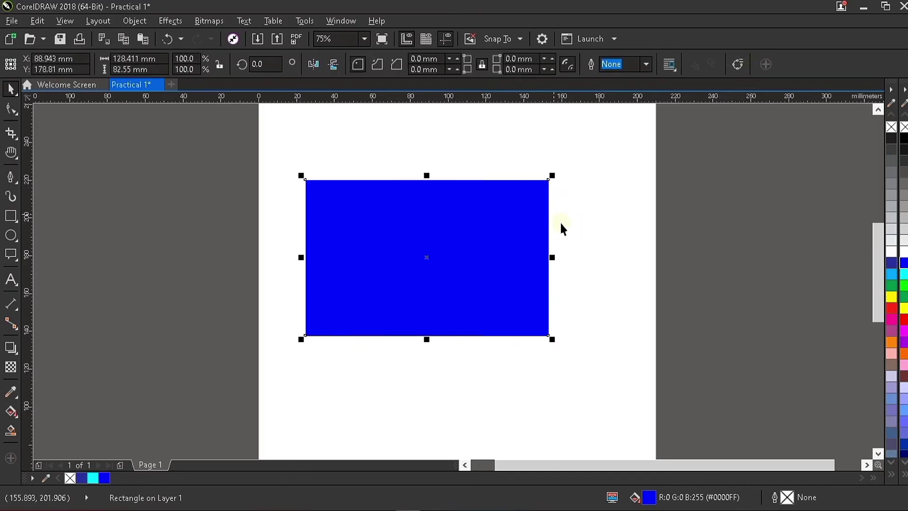
Try a contour on the blue rectangle outward about 8.82 mm, inward to the center and outward about 11.45 mm, and clear it.
{"action": "left_click", "coordinate": [18, 356]}
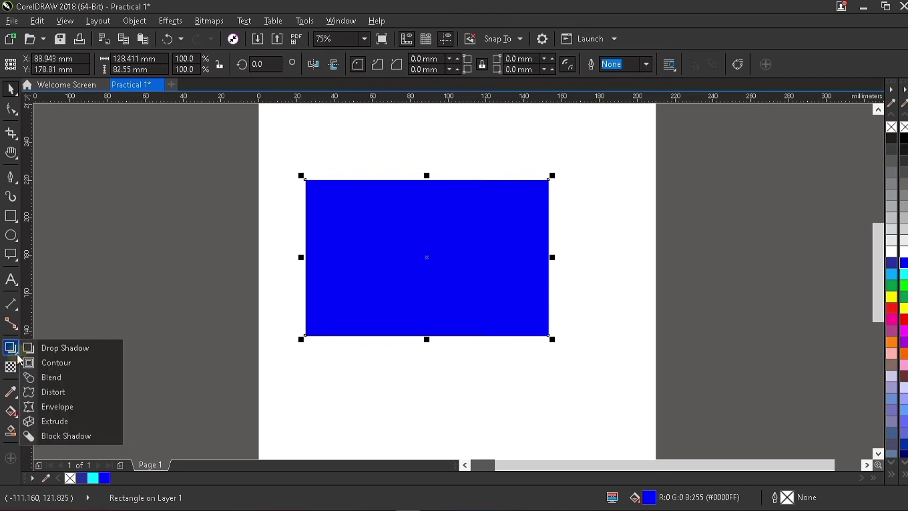
{"action": "left_click", "coordinate": [51, 367]}
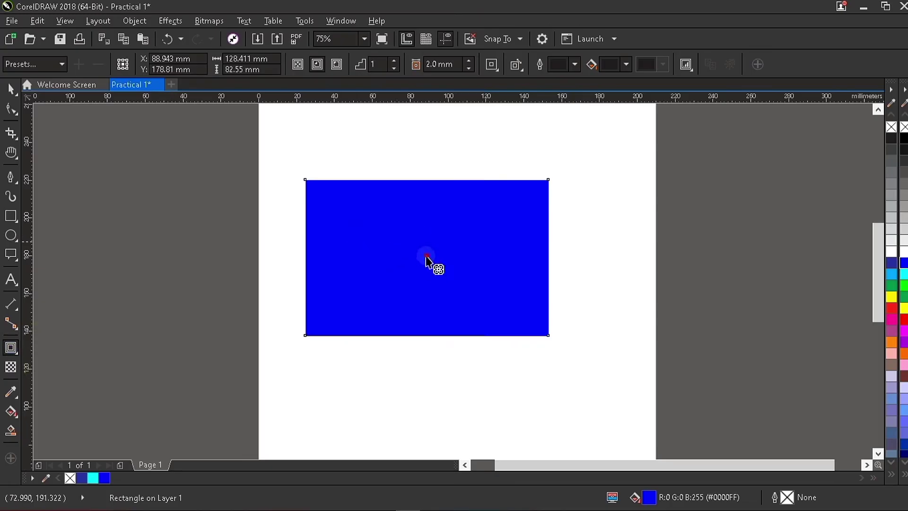
{"action": "left_click_drag", "start_coordinate": [426, 253], "coordinate": [564, 257]}
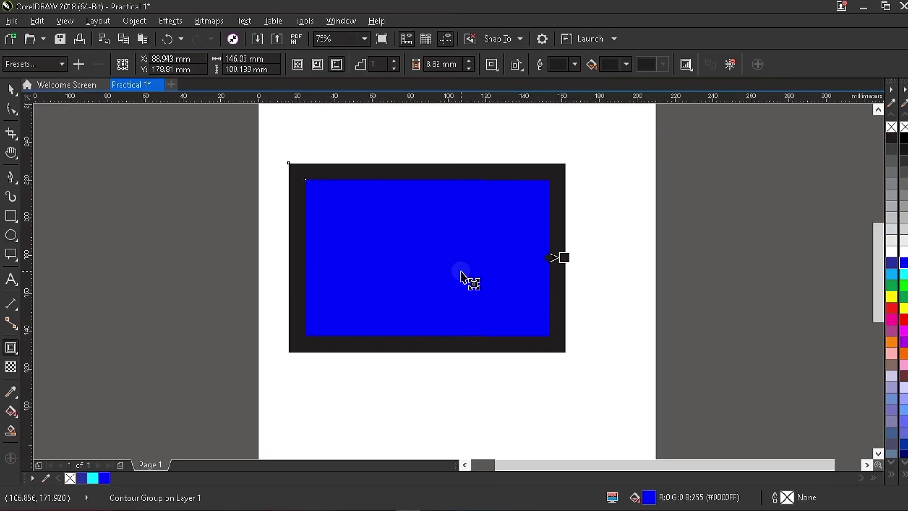
{"action": "left_click", "coordinate": [426, 344]}
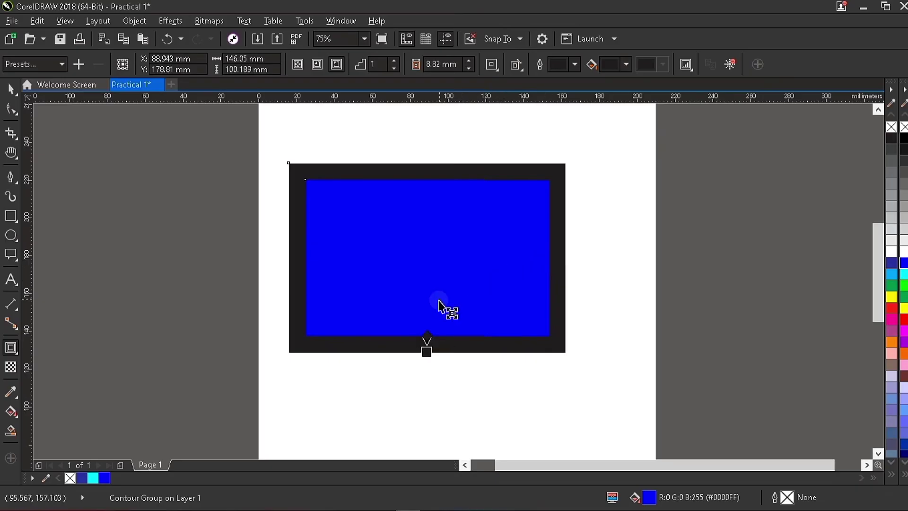
{"action": "key", "text": "ctrl+z"}
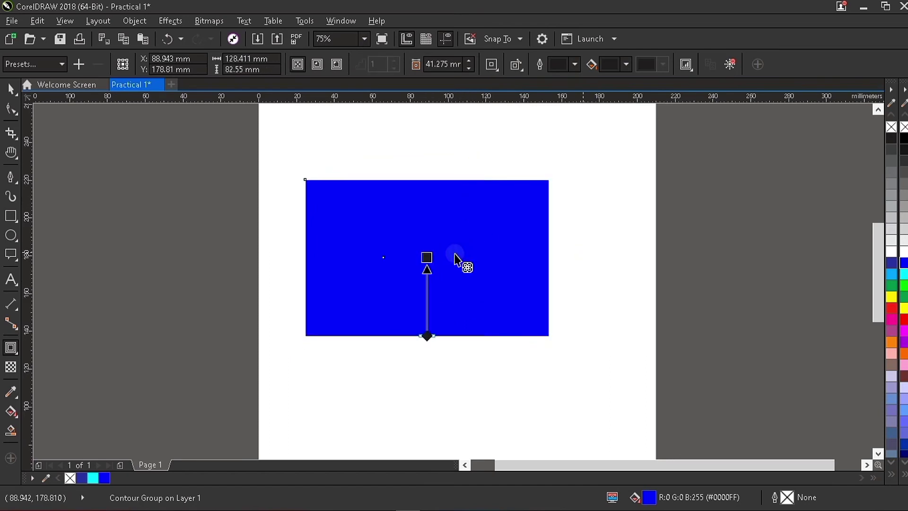
{"action": "left_click_drag", "start_coordinate": [455, 258], "coordinate": [469, 158]}
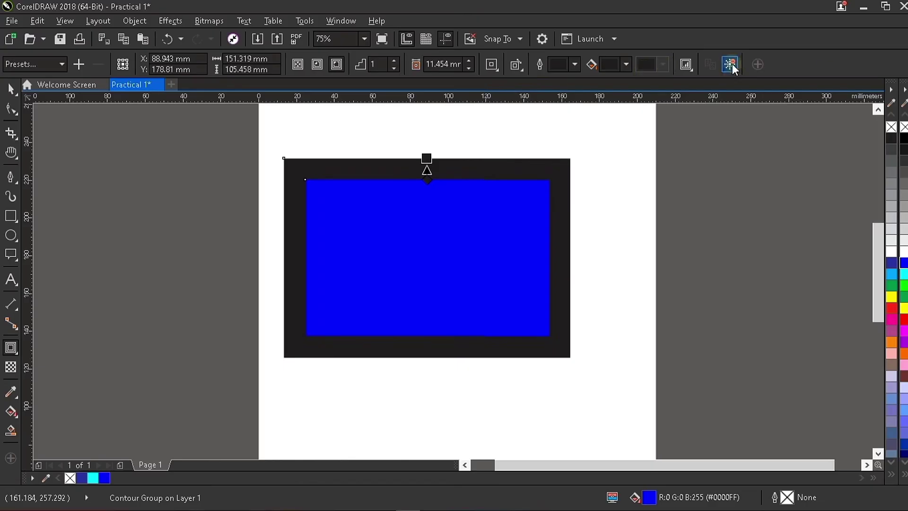
{"action": "key", "text": "ctrl+z"}
Shrink the blue rectangle horizontally from its right edge to 50% of its width.
{"action": "left_click", "coordinate": [16, 354]}
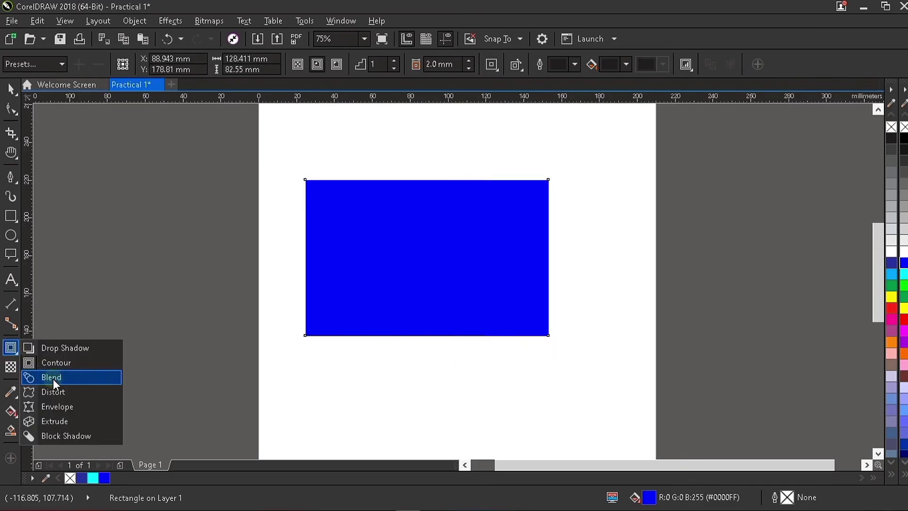
{"action": "left_click", "coordinate": [419, 242]}
{"action": "key", "text": "space"}
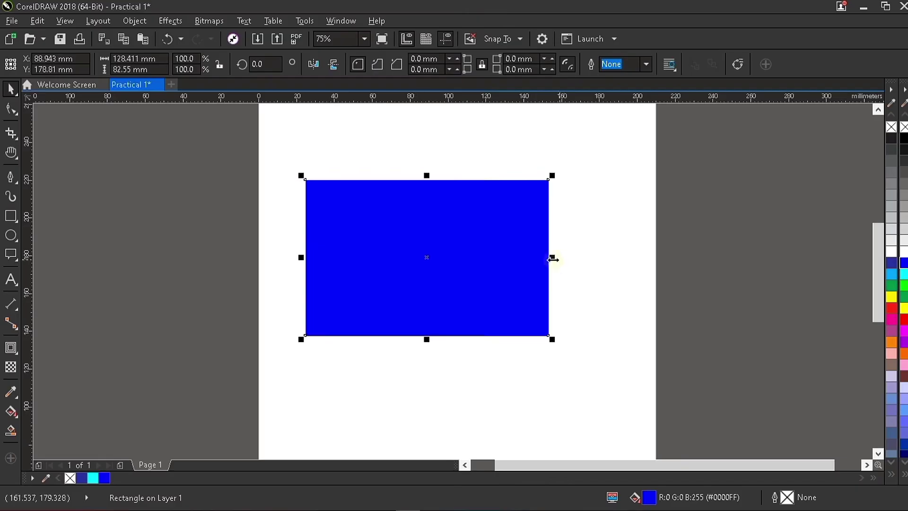
{"action": "left_click_drag", "start_coordinate": [552, 258], "coordinate": [427, 257]}
Place a copy of the blue rectangle to its right and fill the copy with red.
{"action": "left_click_drag", "start_coordinate": [397, 225], "coordinate": [557, 237]}
{"action": "right_click", "coordinate": [558, 236]}
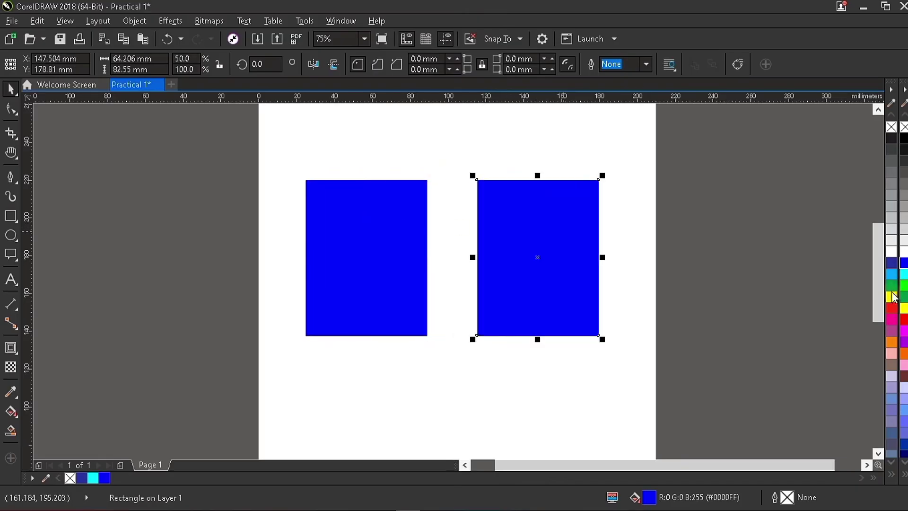
{"action": "left_click", "coordinate": [892, 307]}
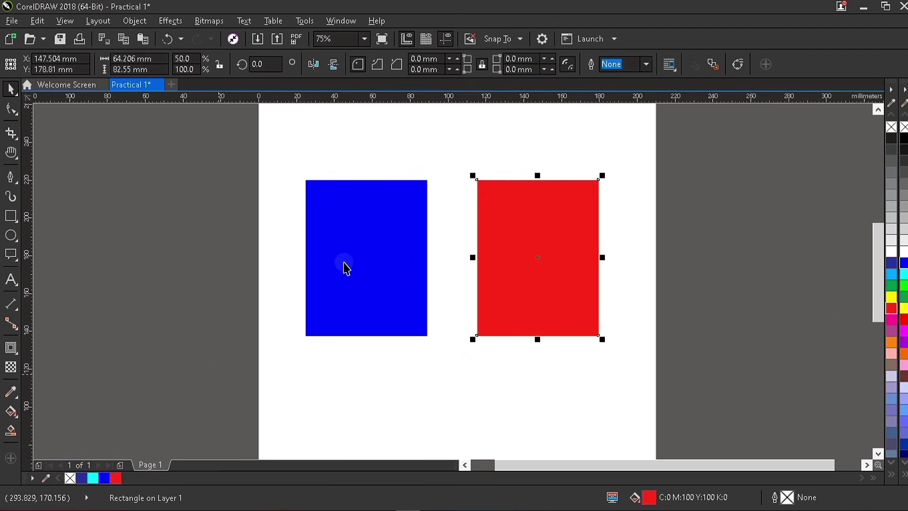
Blend the blue rectangle into the red one with 20 steps.
{"action": "key", "text": "Tab"}
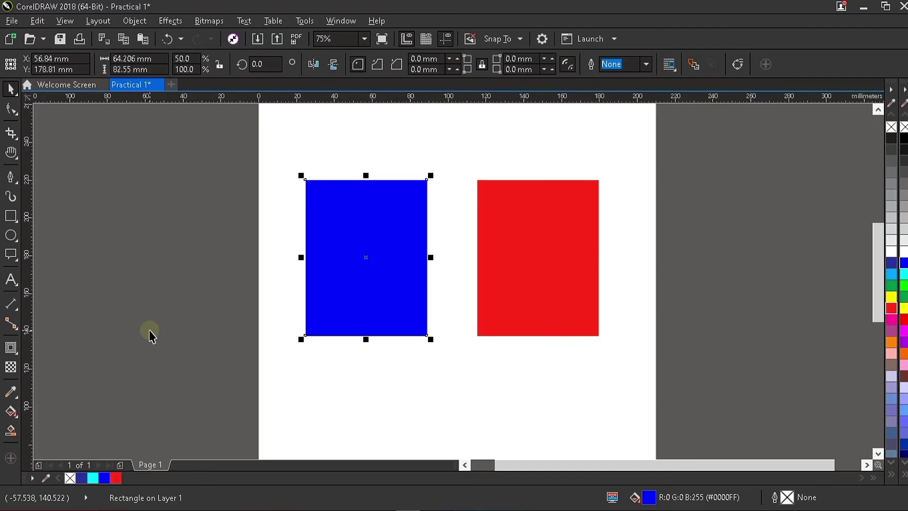
{"action": "left_click", "coordinate": [18, 356]}
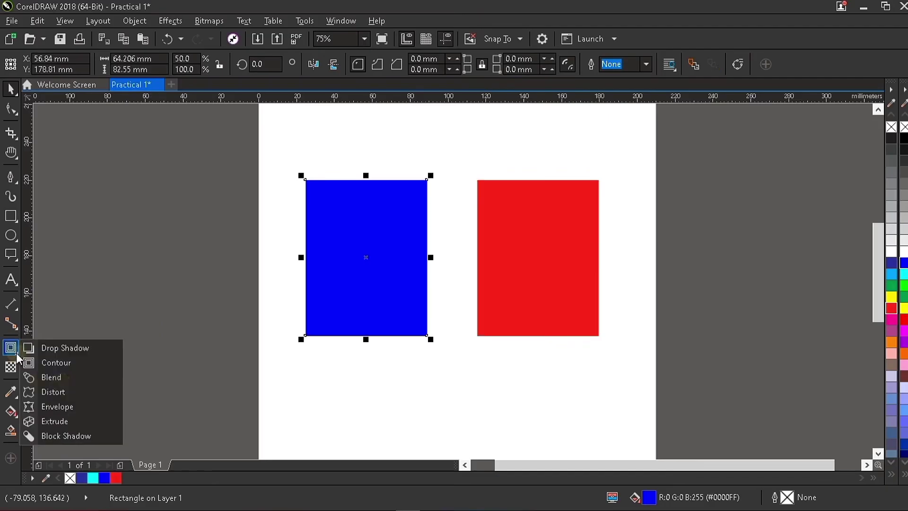
{"action": "left_click", "coordinate": [61, 379]}
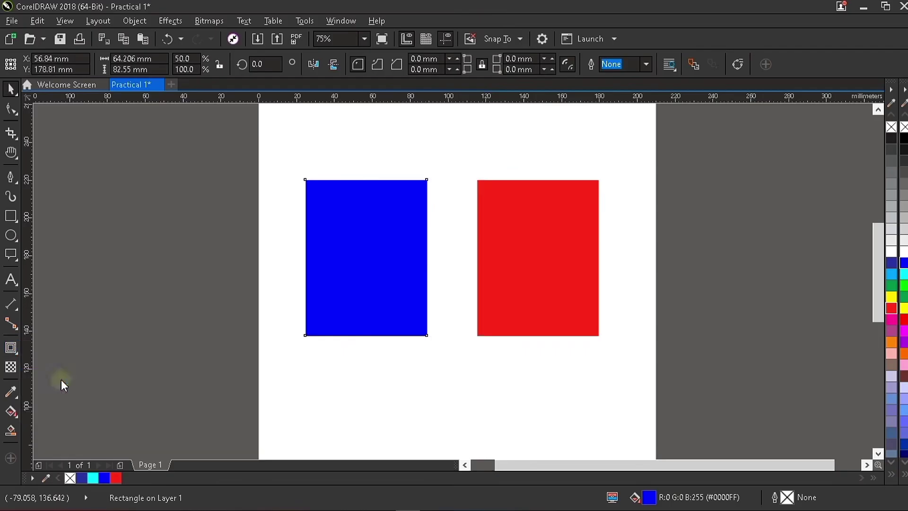
{"action": "left_click_drag", "start_coordinate": [367, 257], "coordinate": [603, 278]}
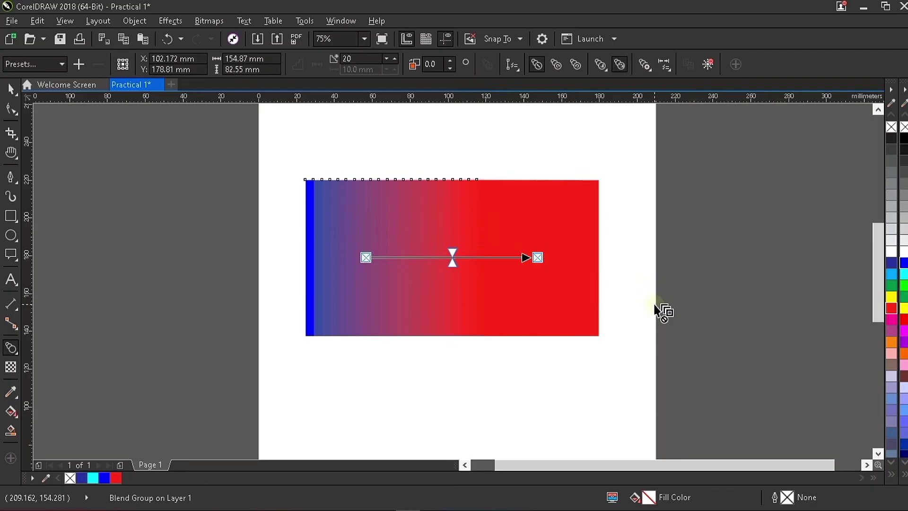
Move the blend's blue and red ends to the right and shift its acceleration slider toward the blue end.
{"action": "left_click", "coordinate": [405, 257]}
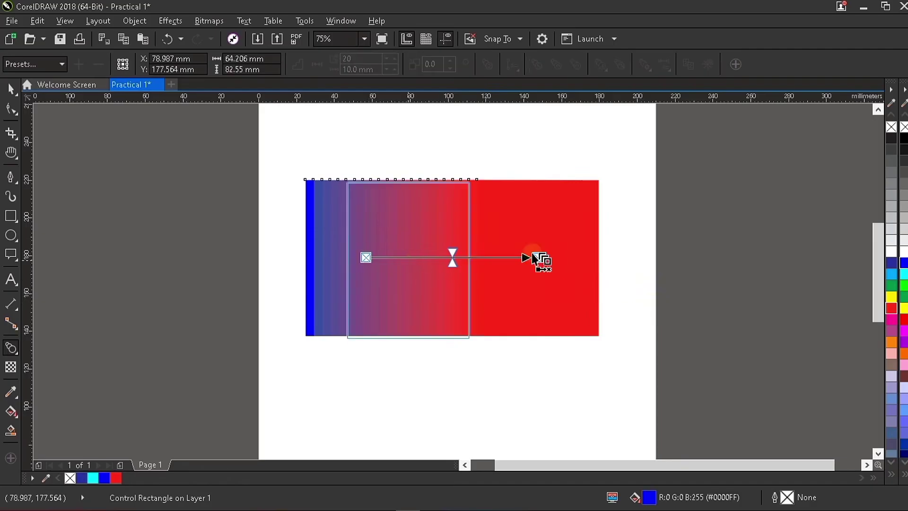
{"action": "left_click_drag", "start_coordinate": [533, 260], "coordinate": [534, 259]}
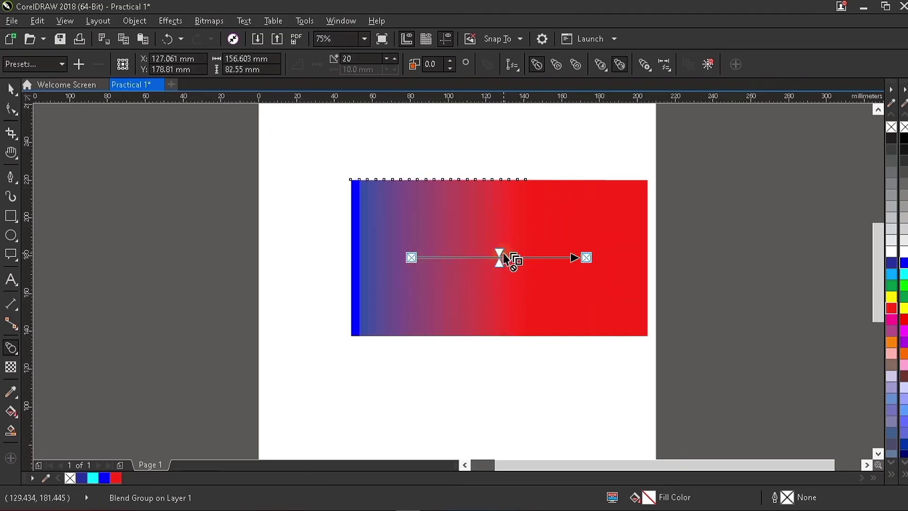
{"action": "left_click_drag", "start_coordinate": [501, 252], "coordinate": [444, 257]}
{"action": "left_click", "coordinate": [425, 256]}
{"action": "key", "text": "space"}
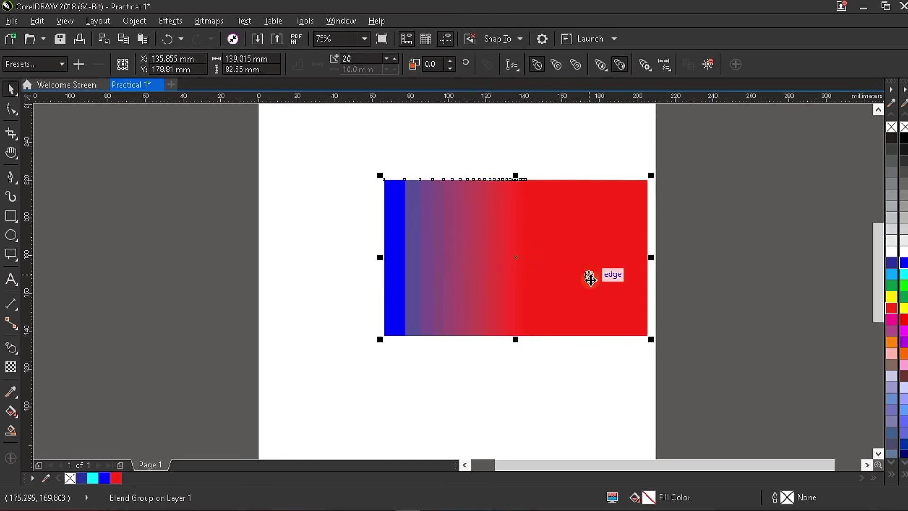
Delete the blend and draw an unfilled rectangle about 91.7 mm wide and 65.3 mm high in the middle of the page.
{"action": "key", "text": "Delete"}
{"action": "left_click", "coordinate": [11, 215]}
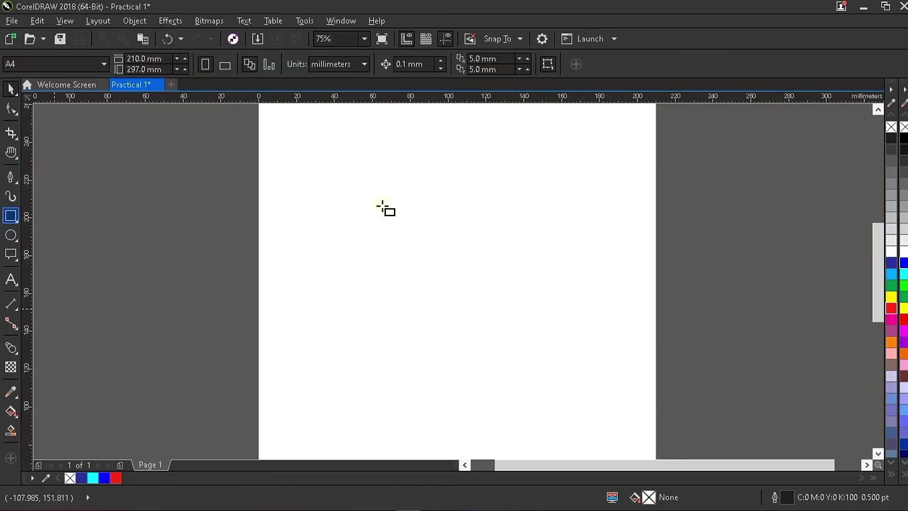
{"action": "key", "text": "space"}
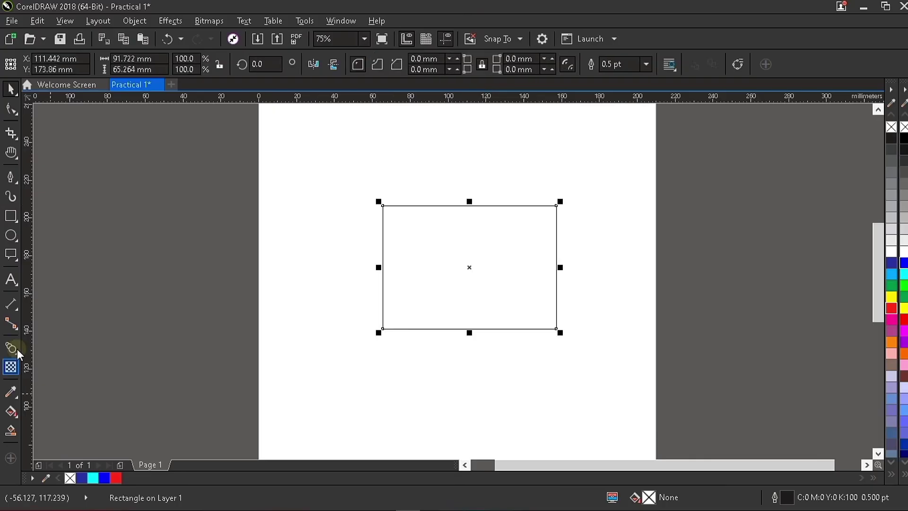
Distort the rectangle with a push and pull distortion of about 41 amplitude so its sides curve inward.
{"action": "left_click", "coordinate": [17, 352]}
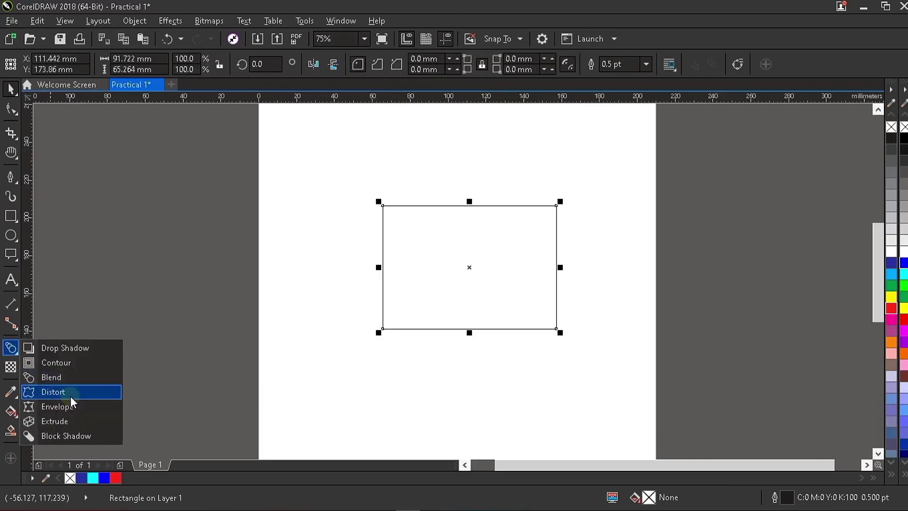
{"action": "left_click", "coordinate": [74, 392]}
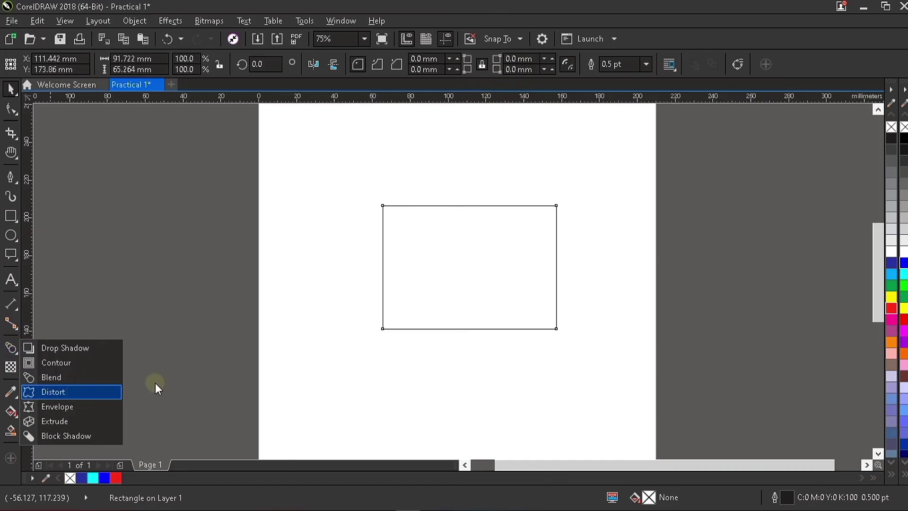
{"action": "left_click_drag", "start_coordinate": [464, 249], "coordinate": [428, 282]}
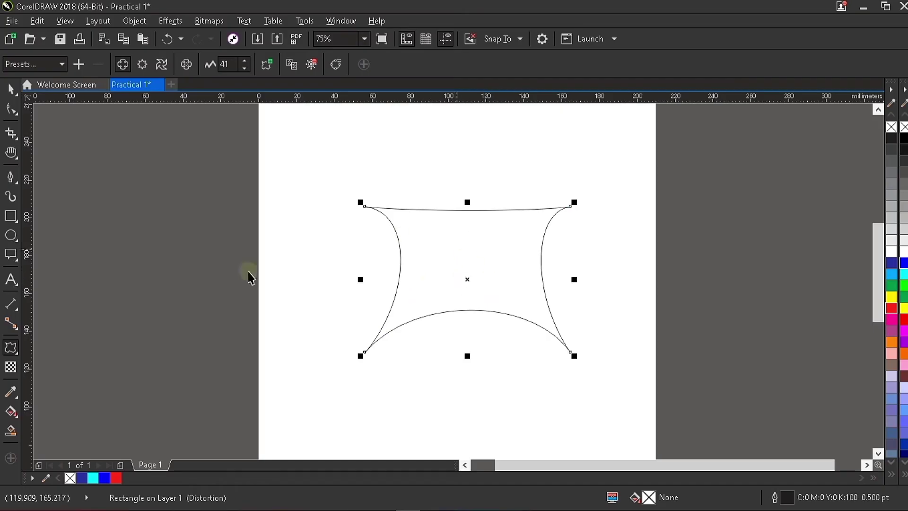
Add the artistic text COMPUTER below the distorted shape and enlarge it to about 113 mm wide.
{"action": "left_click", "coordinate": [10, 279]}
{"action": "left_click", "coordinate": [348, 411]}
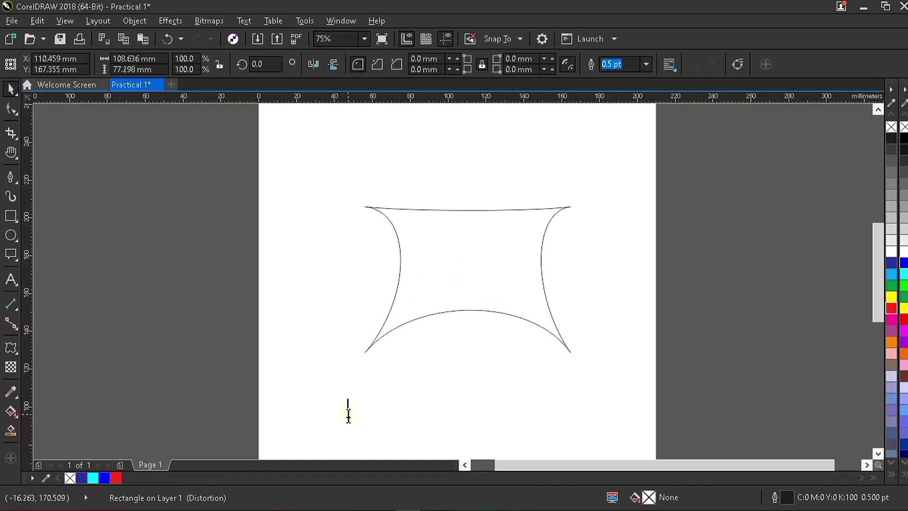
{"action": "type", "text": "COMP"}
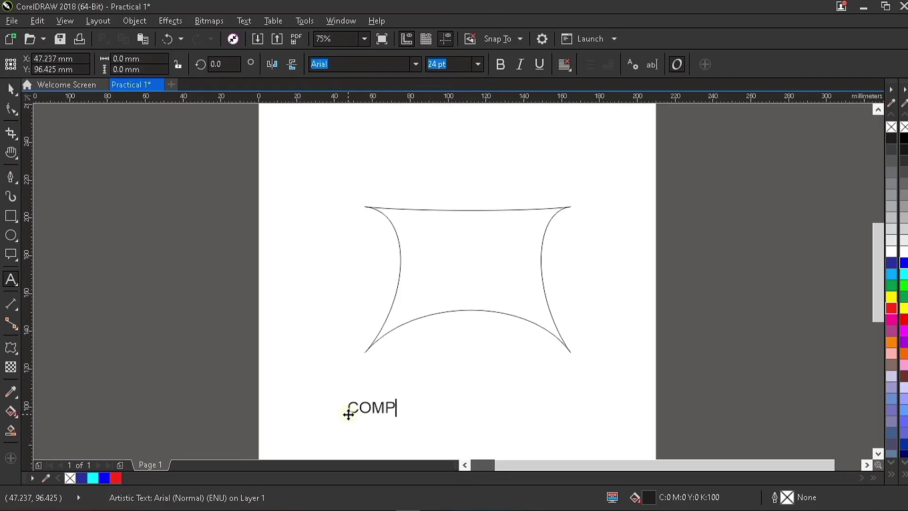
{"action": "type", "text": "UTER"}
{"action": "left_click_drag", "start_coordinate": [447, 399], "coordinate": [563, 342]}
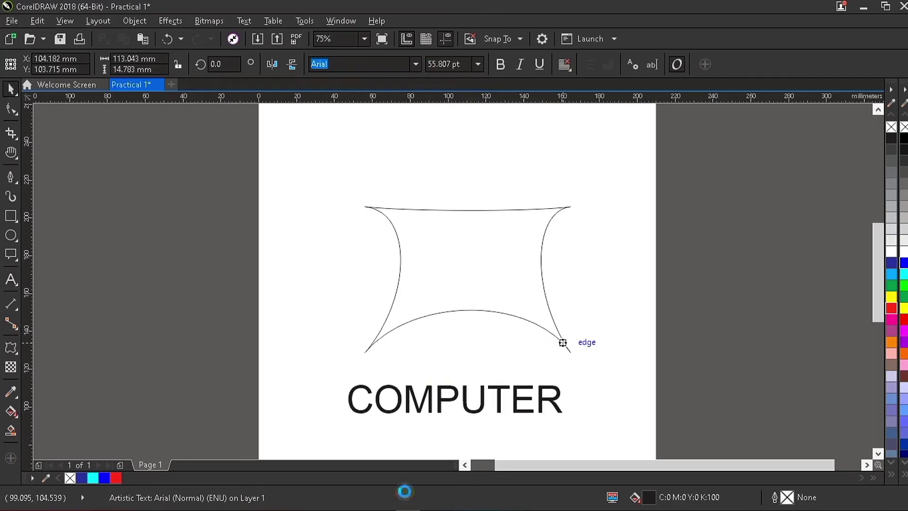
Try push and pull distortions of about -11 and -15 amplitude on the COMPUTER text, undoing them.
{"action": "left_click", "coordinate": [439, 392]}
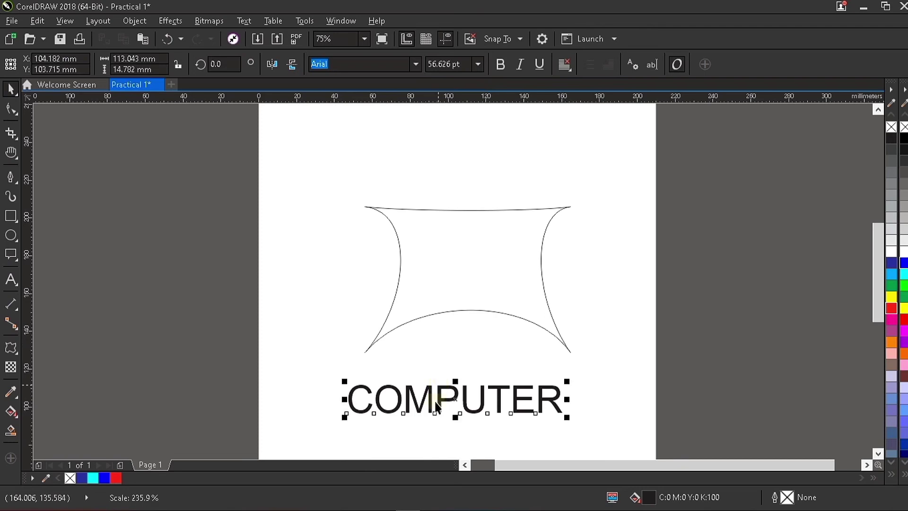
{"action": "left_click", "coordinate": [10, 347]}
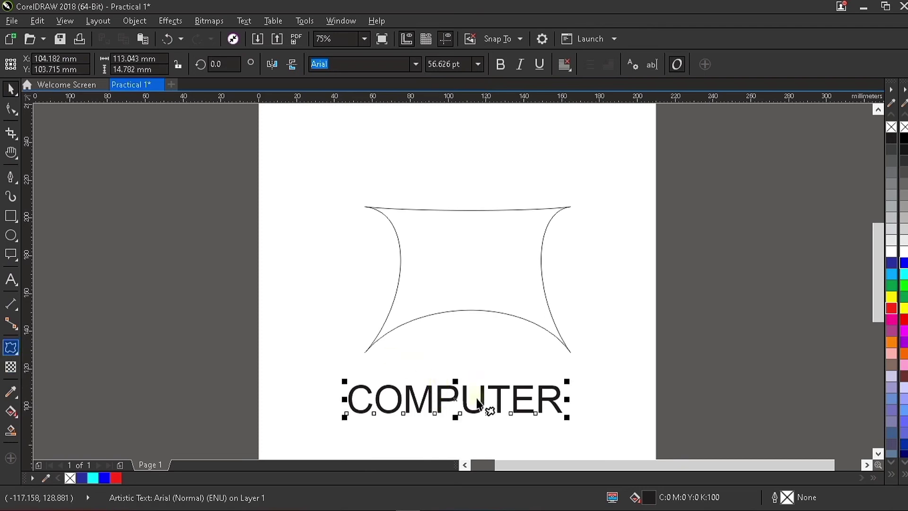
{"action": "left_click_drag", "start_coordinate": [464, 387], "coordinate": [589, 395]}
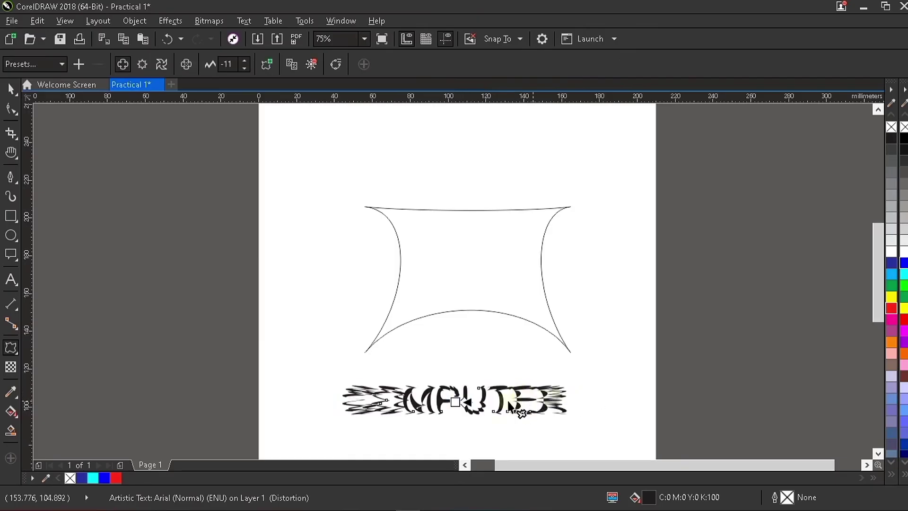
{"action": "key", "text": "ctrl+z"}
{"action": "left_click_drag", "start_coordinate": [515, 393], "coordinate": [454, 384]}
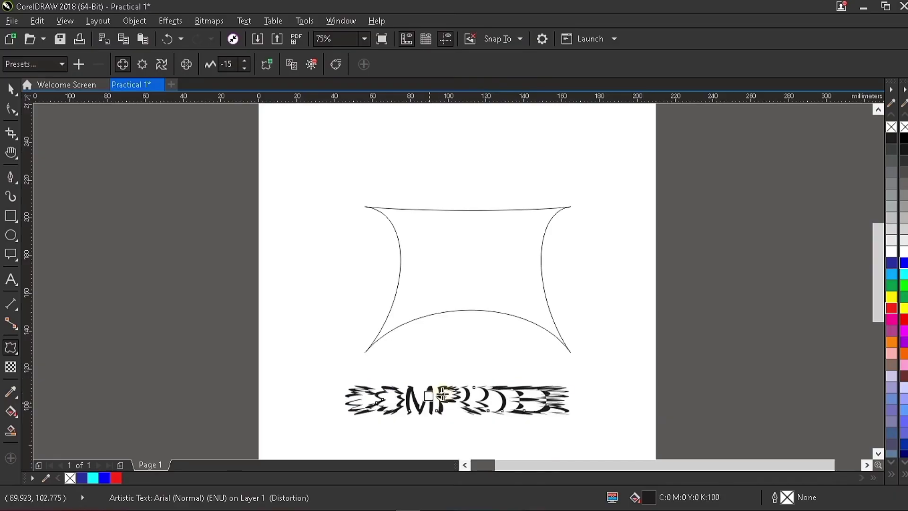
{"action": "key", "text": "ctrl+z"}
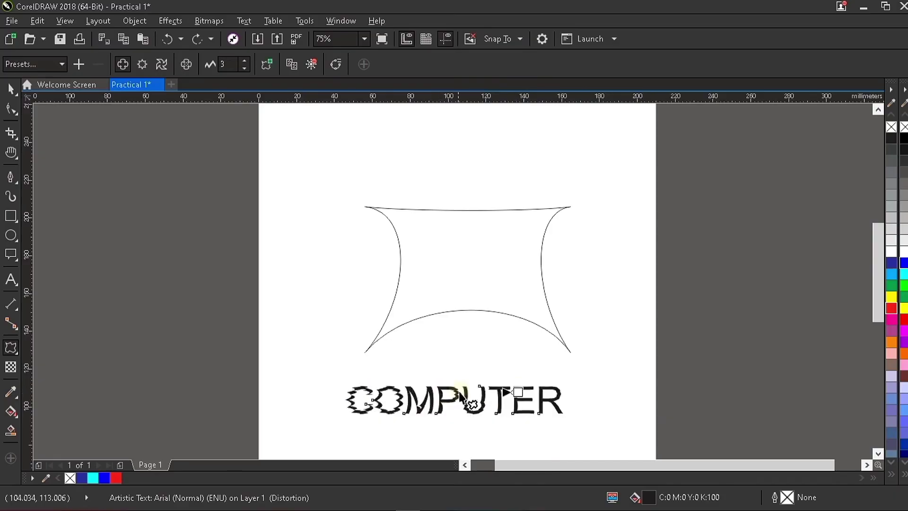
{"action": "key", "text": "ctrl+z"}
Delete the COMPUTER text and the distorted rectangle from the page.
{"action": "key", "text": "space"}
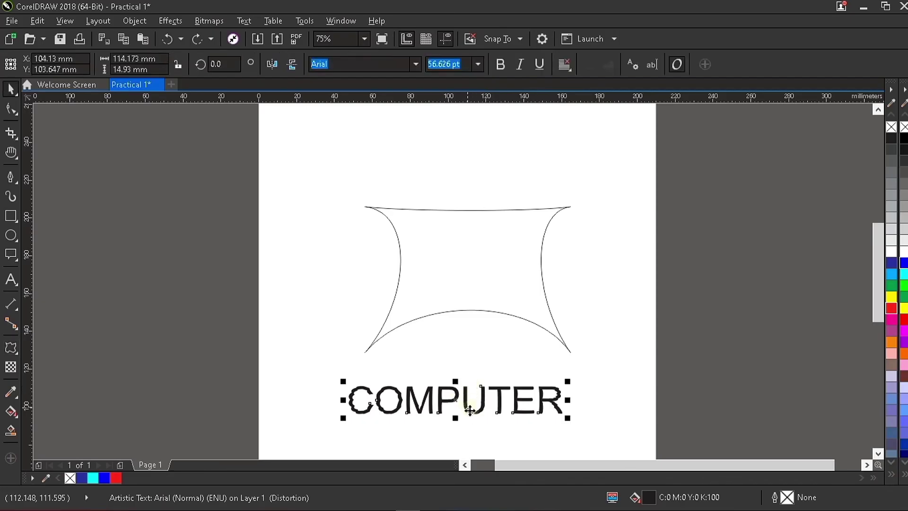
{"action": "key", "text": "Delete"}
{"action": "left_click", "coordinate": [485, 293]}
{"action": "key", "text": "Delete"}
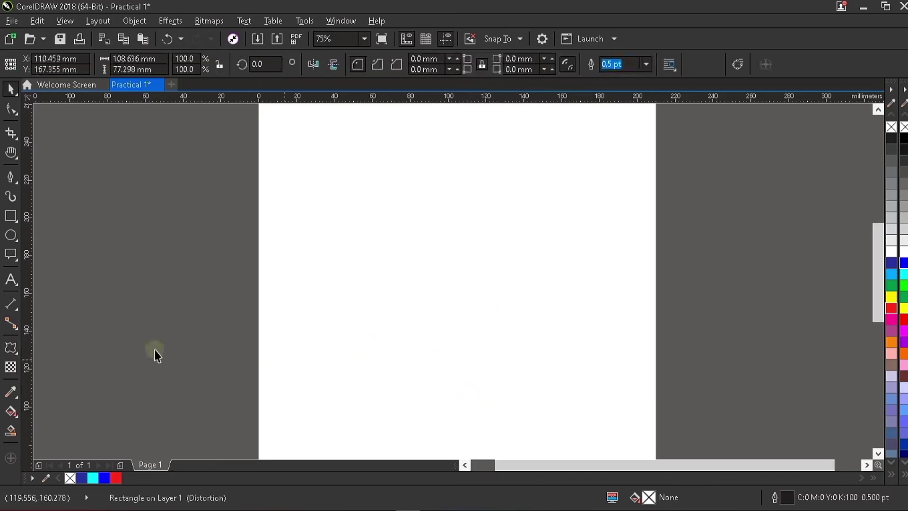
Draw an unfilled rectangle about 75.5 mm wide and 50.4 mm high in the middle of the page.
{"action": "left_click", "coordinate": [19, 353]}
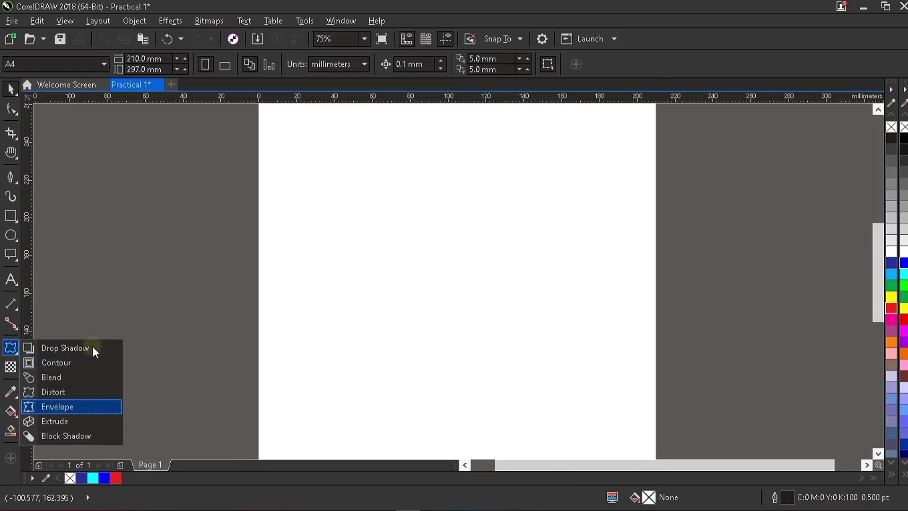
{"action": "left_click", "coordinate": [10, 215]}
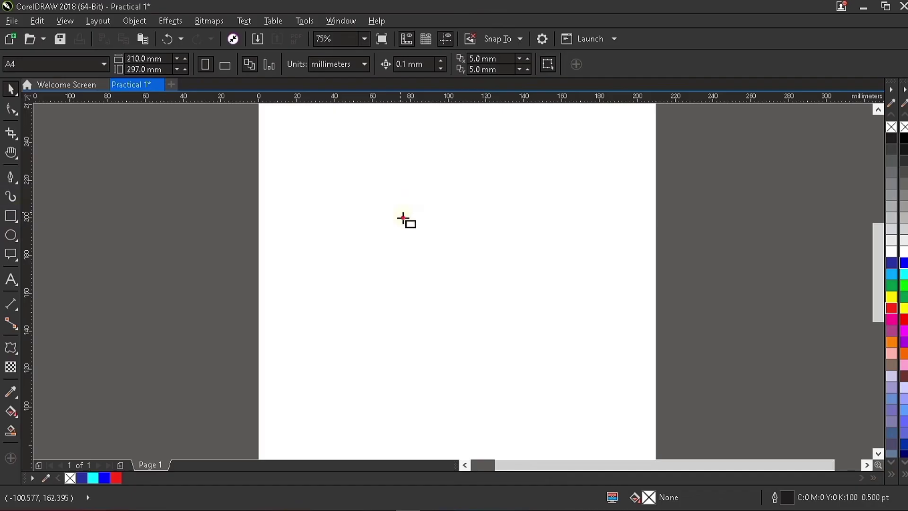
{"action": "left_click_drag", "start_coordinate": [402, 218], "coordinate": [546, 312]}
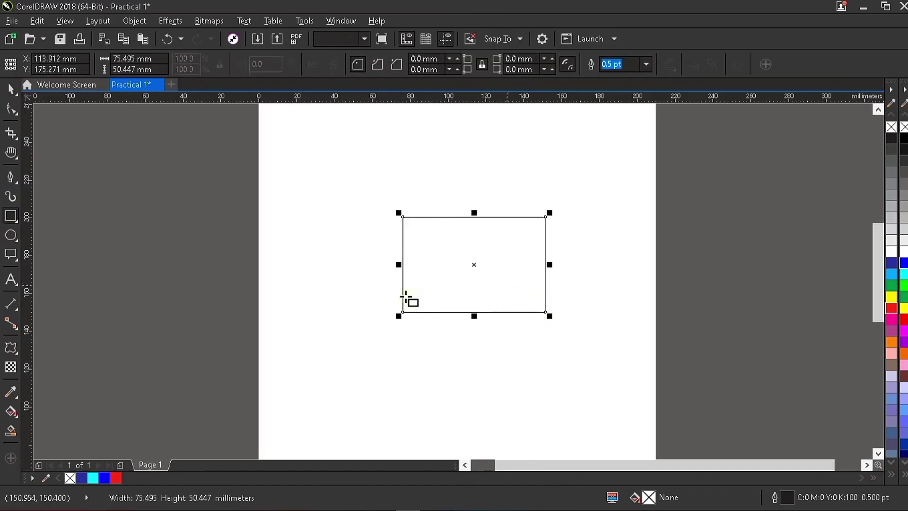
Envelope the rectangle, bending its upper edge down about 11 mm and both side edges inward, and fill it blue (C100 M100 Y0 K0).
{"action": "key", "text": "space"}
{"action": "left_click", "coordinate": [16, 353]}
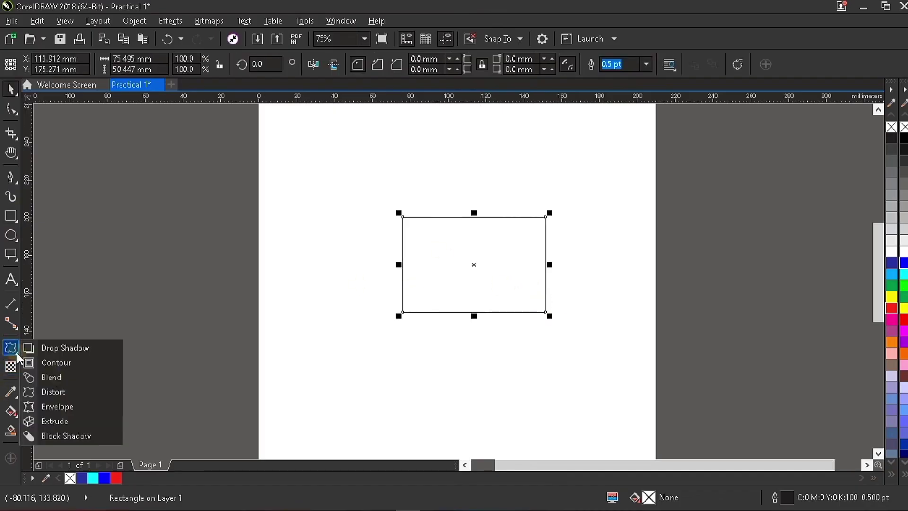
{"action": "left_click", "coordinate": [18, 353]}
{"action": "left_click", "coordinate": [57, 408]}
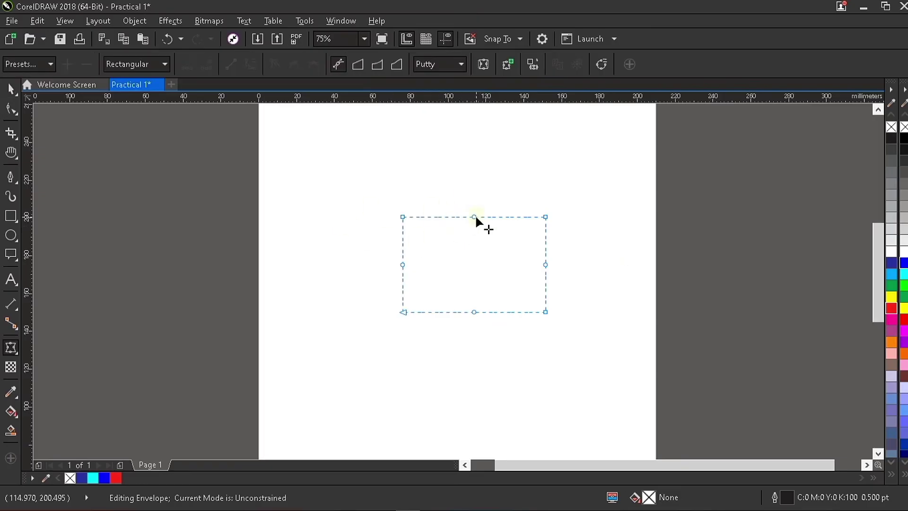
{"action": "left_click_drag", "start_coordinate": [475, 216], "coordinate": [474, 241]}
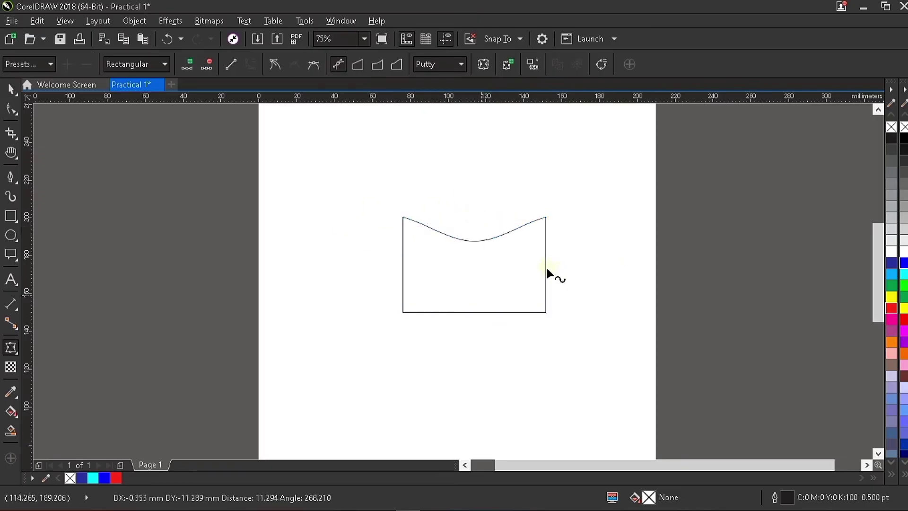
{"action": "left_click_drag", "start_coordinate": [545, 264], "coordinate": [519, 276]}
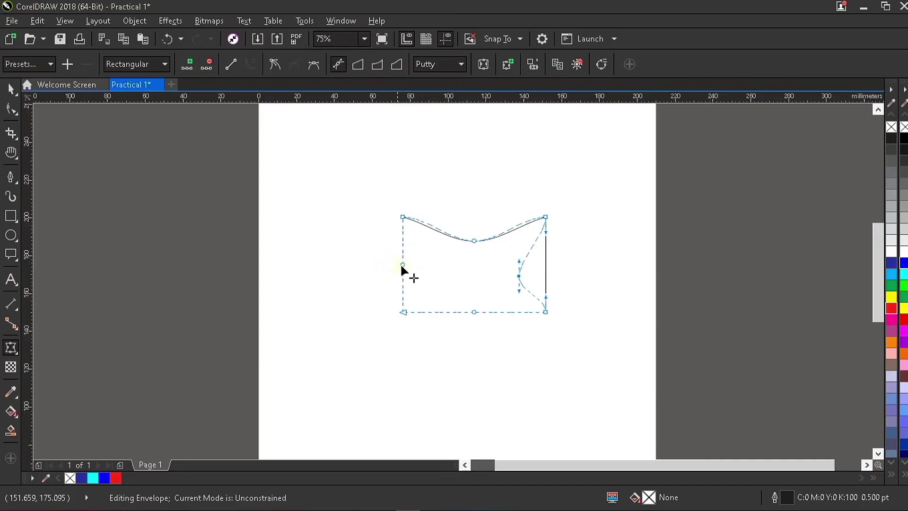
{"action": "left_click_drag", "start_coordinate": [403, 265], "coordinate": [431, 268]}
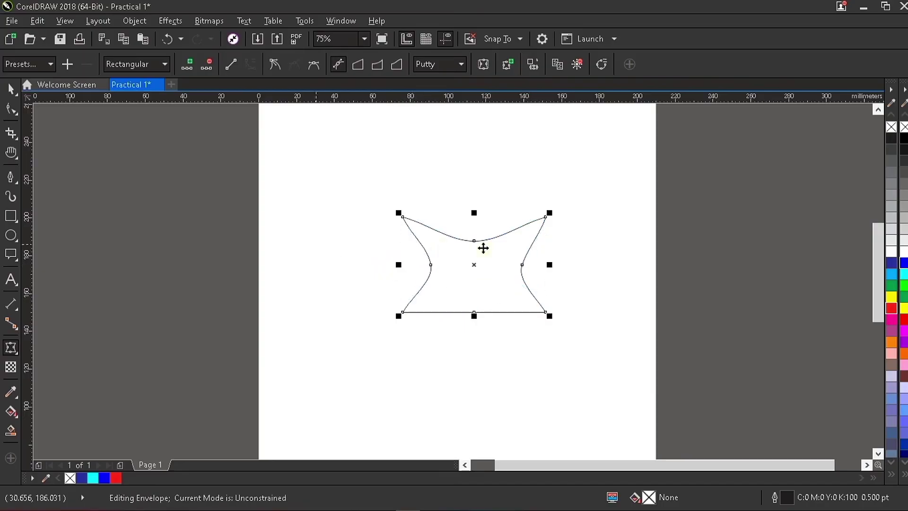
{"action": "key", "text": "space"}
{"action": "left_click", "coordinate": [891, 262]}
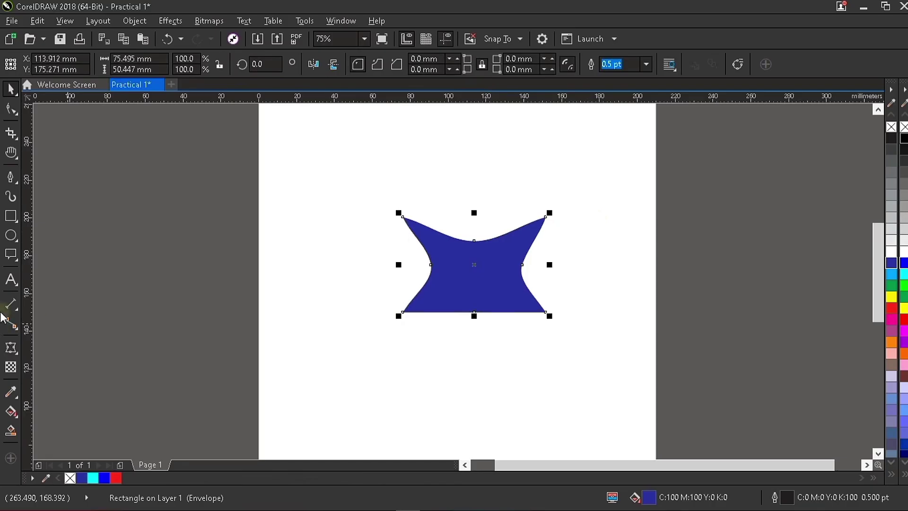
Add the artistic text COMPUTER below the blue shape and enlarge it to about 111 mm wide.
{"action": "left_click", "coordinate": [11, 279]}
{"action": "left_click", "coordinate": [398, 403]}
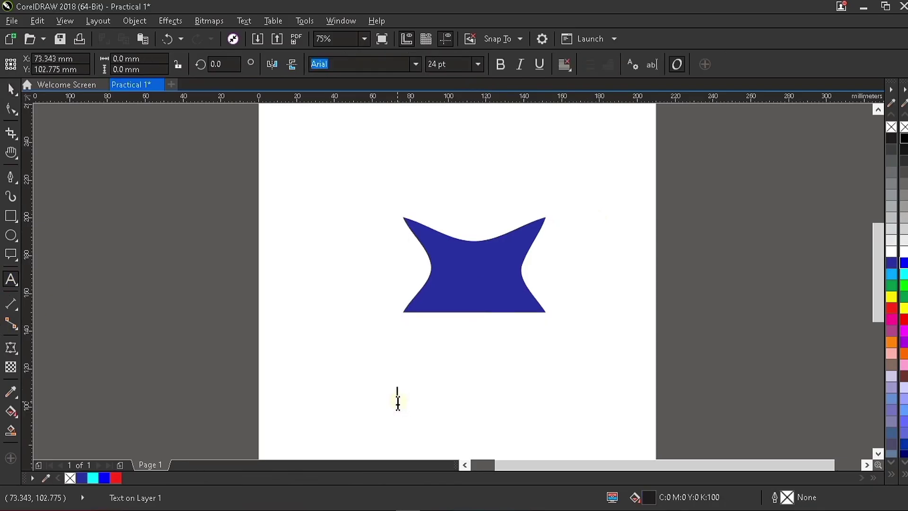
{"action": "type", "text": "COM"}
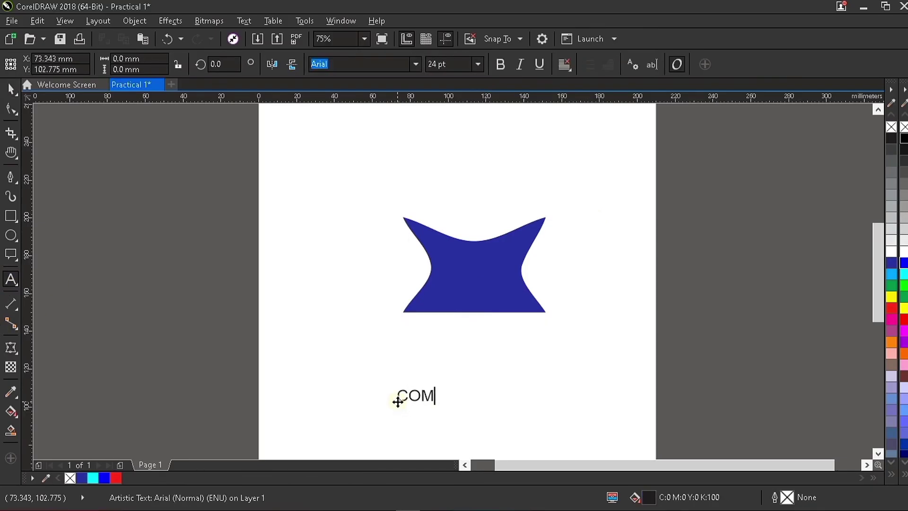
{"action": "type", "text": "PUTER"}
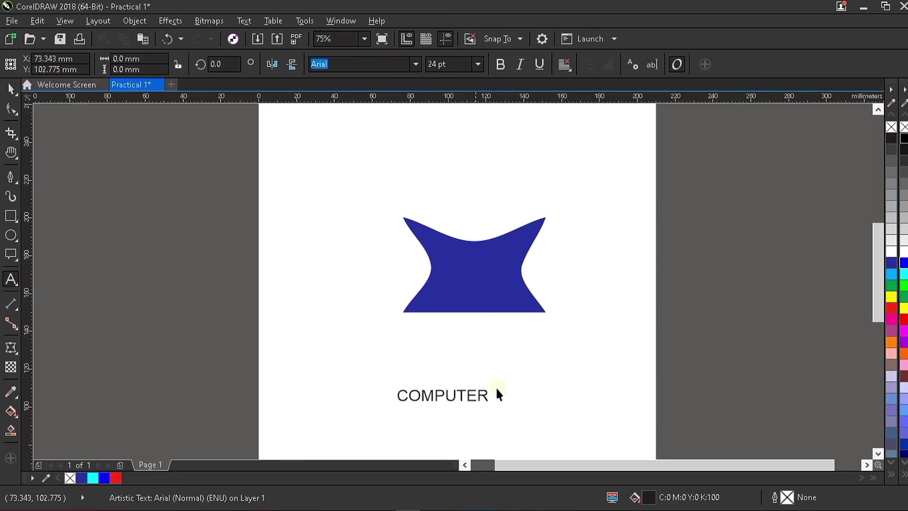
{"action": "key", "text": "Escape"}
{"action": "left_click_drag", "start_coordinate": [612, 339], "coordinate": [610, 340]}
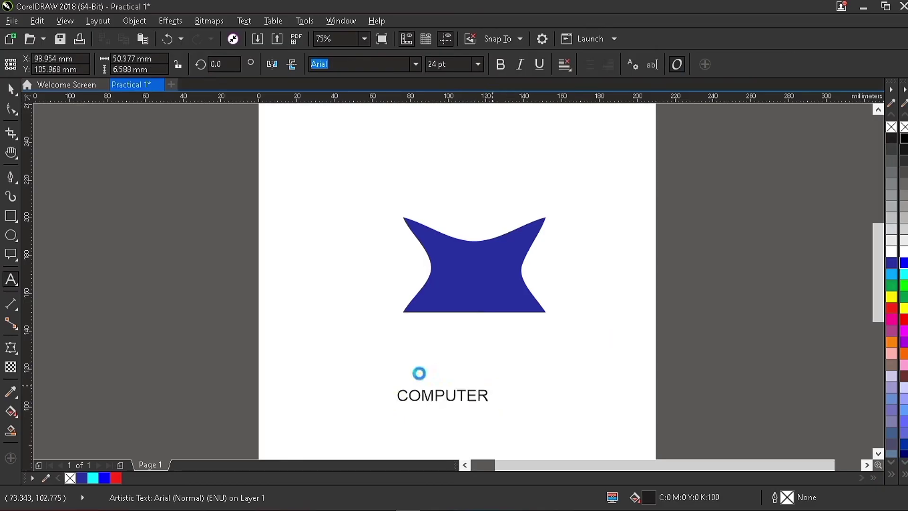
Try an envelope on the COMPUTER text, bulging its upper and lower edges outward and pulling its right edge inward, and undo the changes.
{"action": "left_click", "coordinate": [11, 348]}
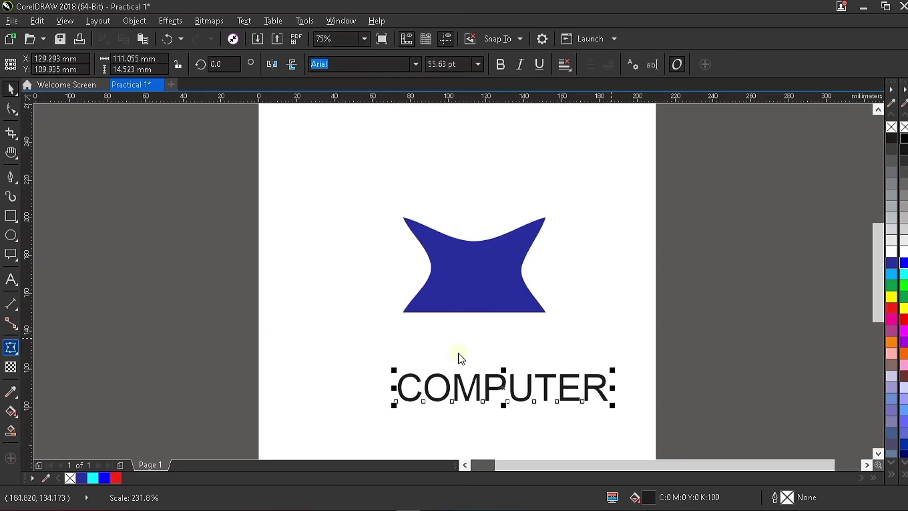
{"action": "left_click", "coordinate": [509, 376]}
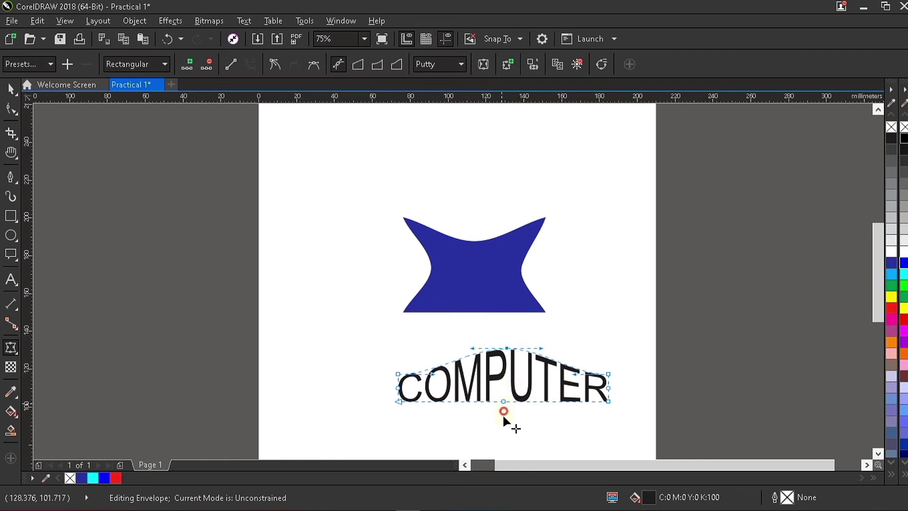
{"action": "left_click_drag", "start_coordinate": [504, 411], "coordinate": [513, 432]}
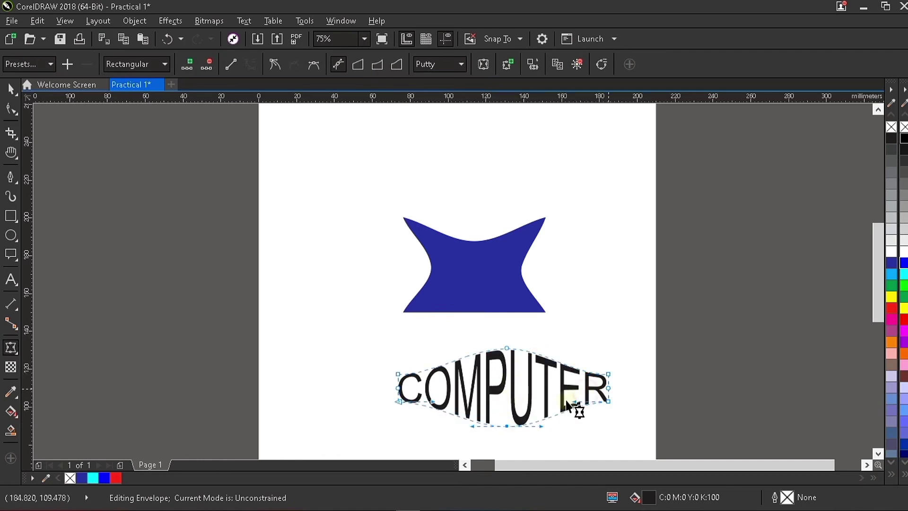
{"action": "left_click_drag", "start_coordinate": [566, 400], "coordinate": [565, 400]}
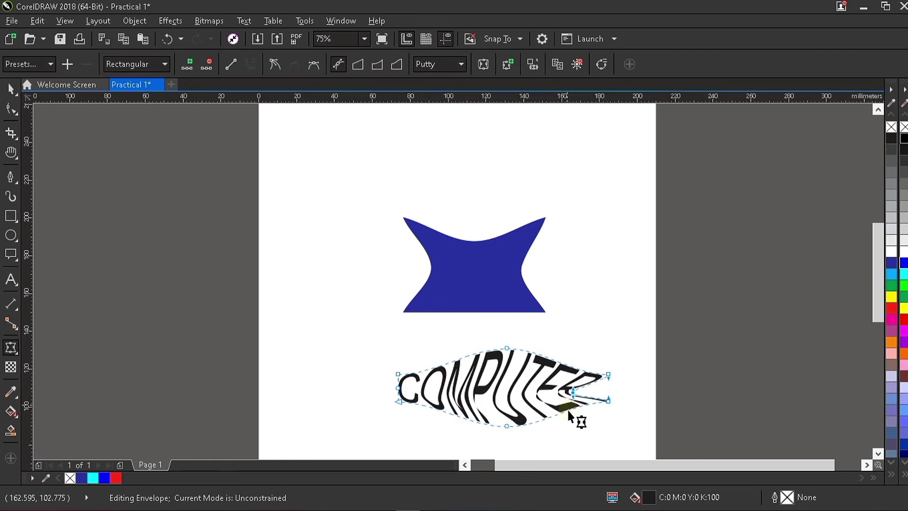
{"action": "key", "text": "ctrl+z"}
{"action": "key", "text": "ctrl+z"}
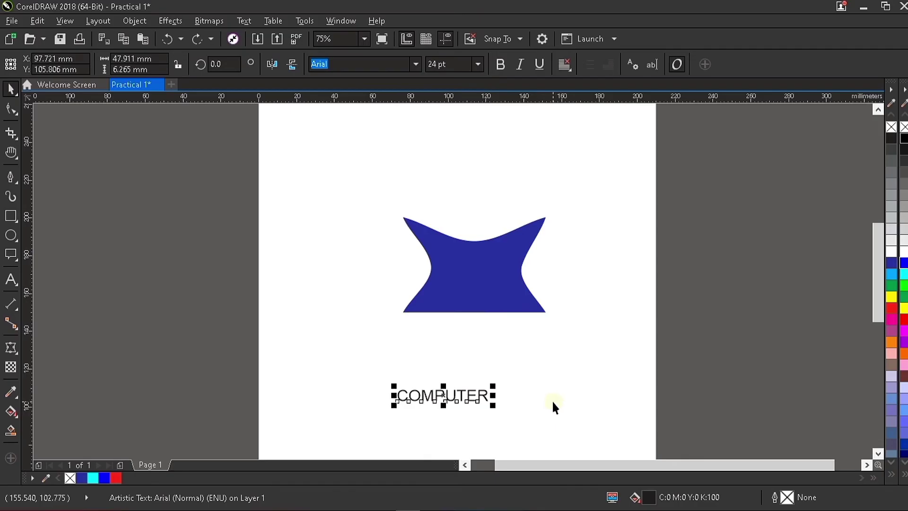
Delete the COMPUTER text and the blue enveloped rectangle from the page.
{"action": "key", "text": "Delete"}
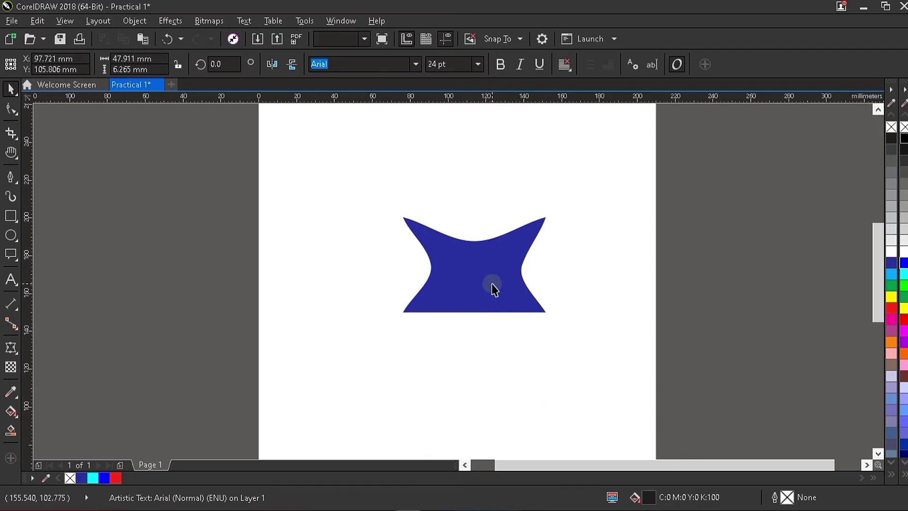
{"action": "left_click", "coordinate": [492, 288]}
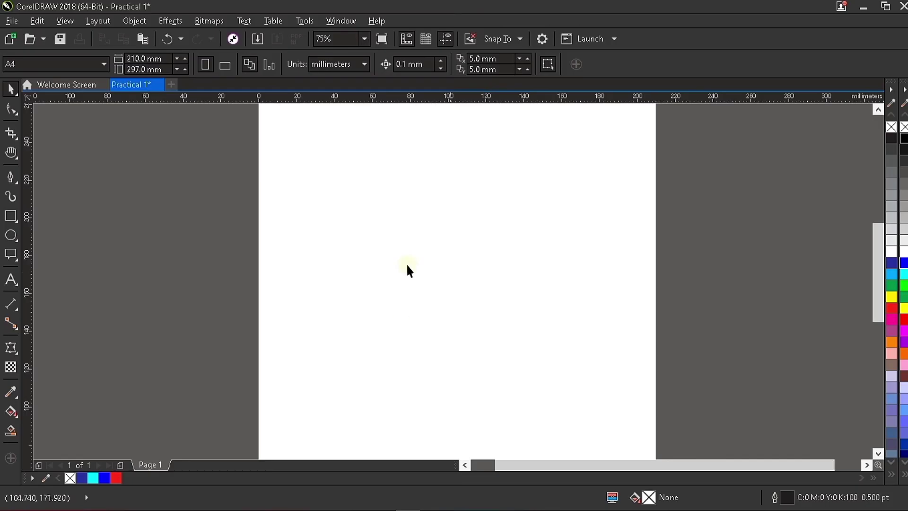
Draw a rectangle about 85.7 mm wide and 76.2 mm high mid-page, filled blue (C100 M100 Y0 K0) with no outline.
{"action": "scroll", "coordinate": [407, 262], "scroll_direction": "down", "scroll_amount": 1}
{"action": "scroll", "coordinate": [409, 283], "scroll_direction": "up", "scroll_amount": 1}
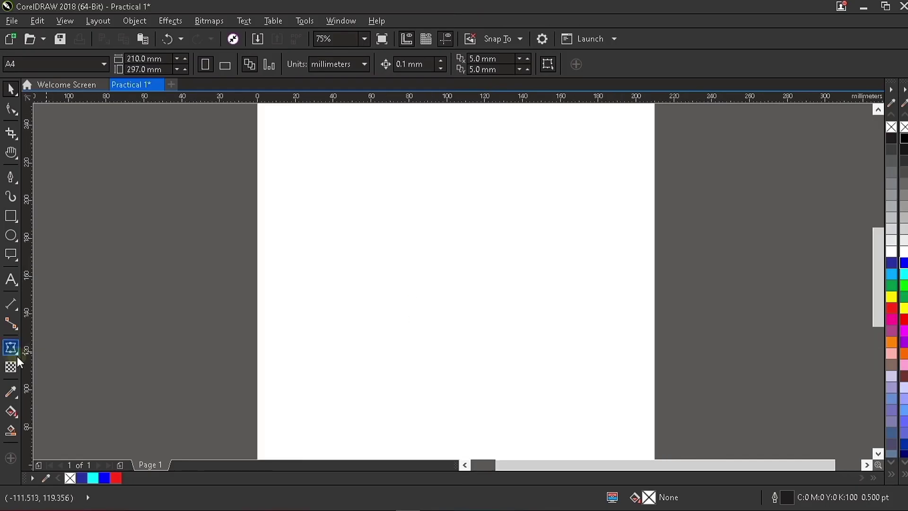
{"action": "left_click", "coordinate": [11, 217]}
{"action": "left_click_drag", "start_coordinate": [383, 219], "coordinate": [547, 364]}
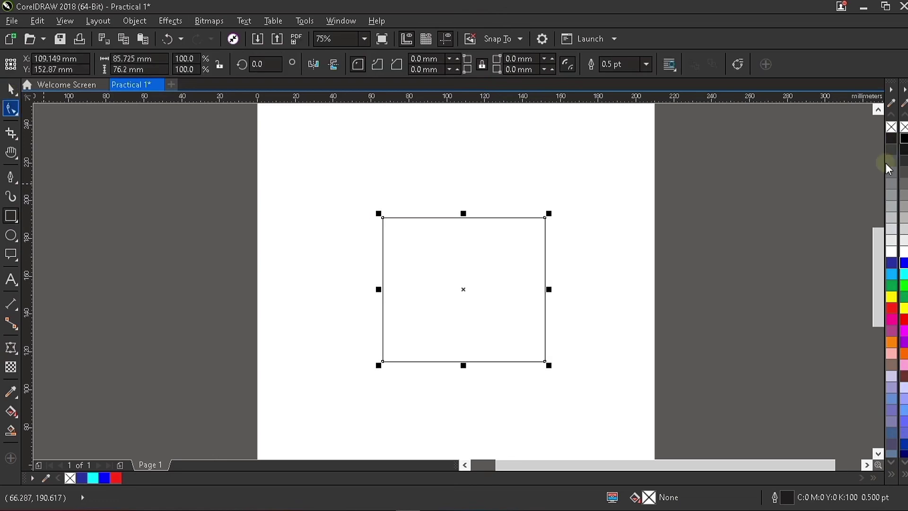
{"action": "key", "text": "space"}
{"action": "left_click", "coordinate": [897, 138]}
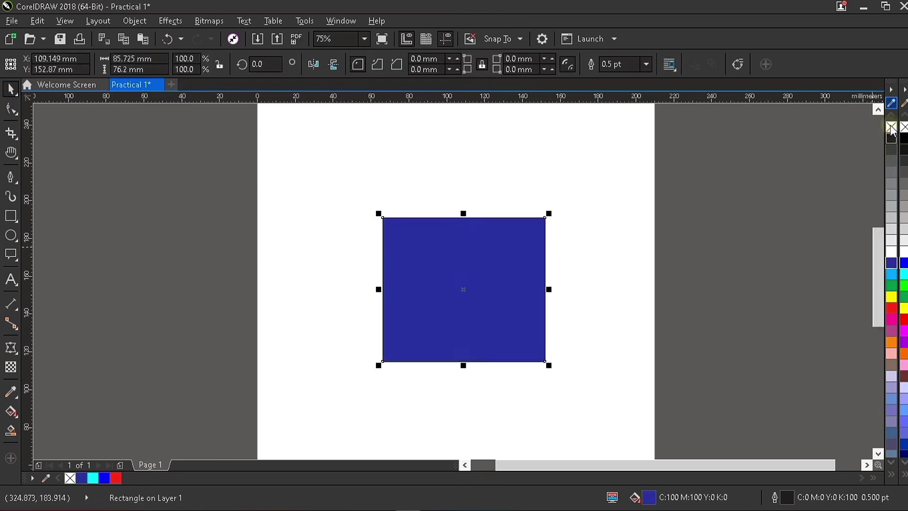
Extrude the blue rectangle toward a vanishing point about 15 mm right and 60.7 mm below its centre, and try moving that point farther out.
{"action": "left_click", "coordinate": [16, 354]}
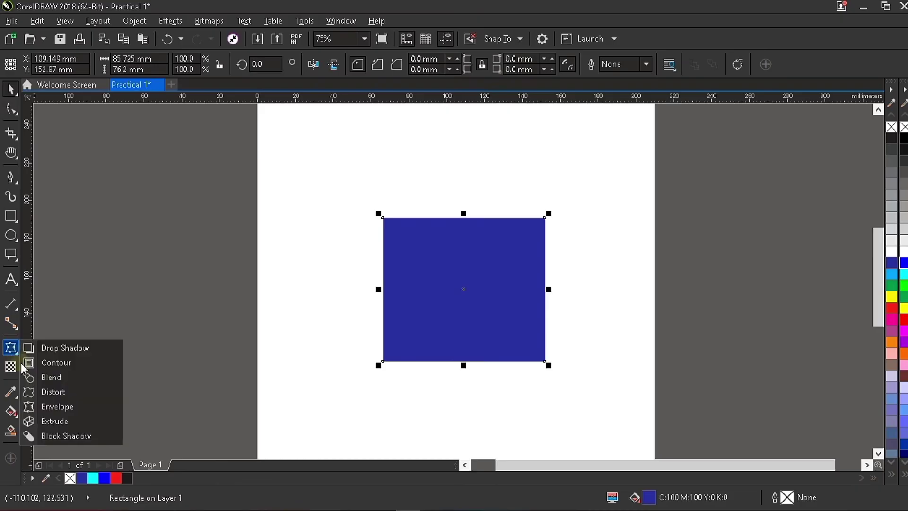
{"action": "left_click", "coordinate": [69, 422]}
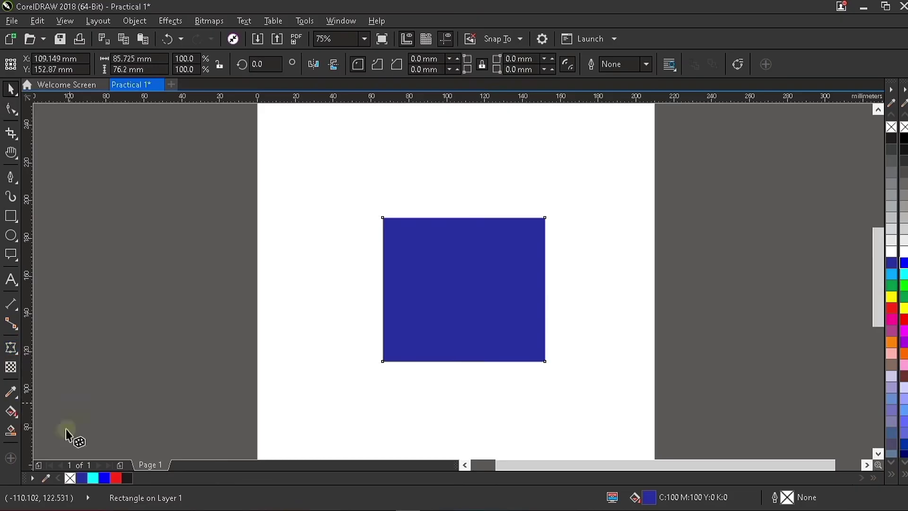
{"action": "left_click", "coordinate": [399, 344]}
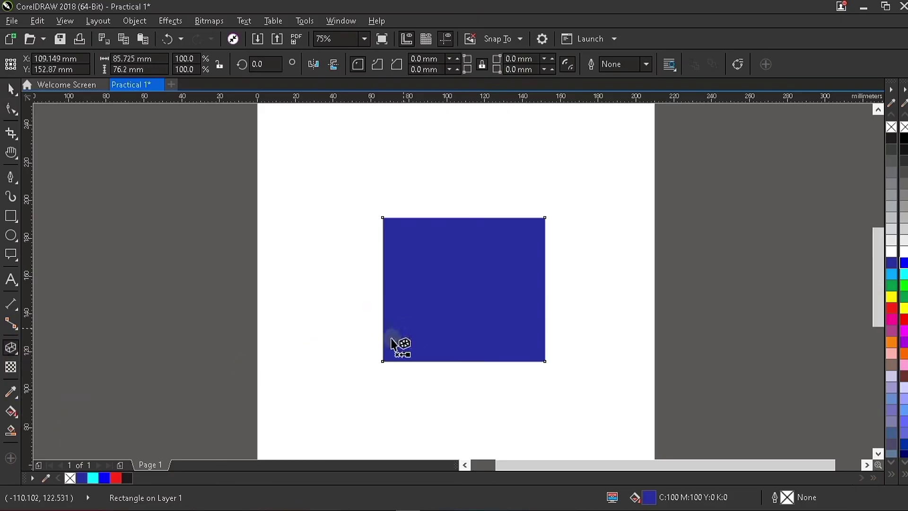
{"action": "left_click", "coordinate": [16, 352]}
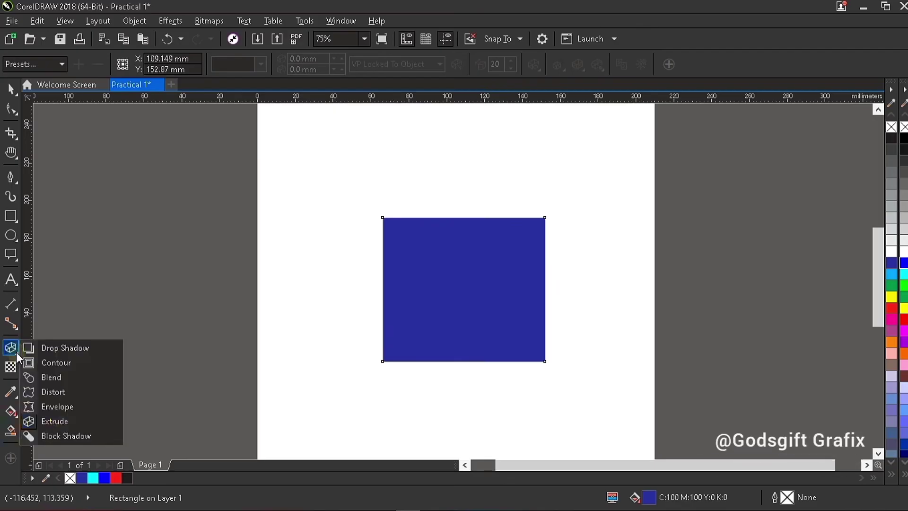
{"action": "left_click", "coordinate": [62, 422]}
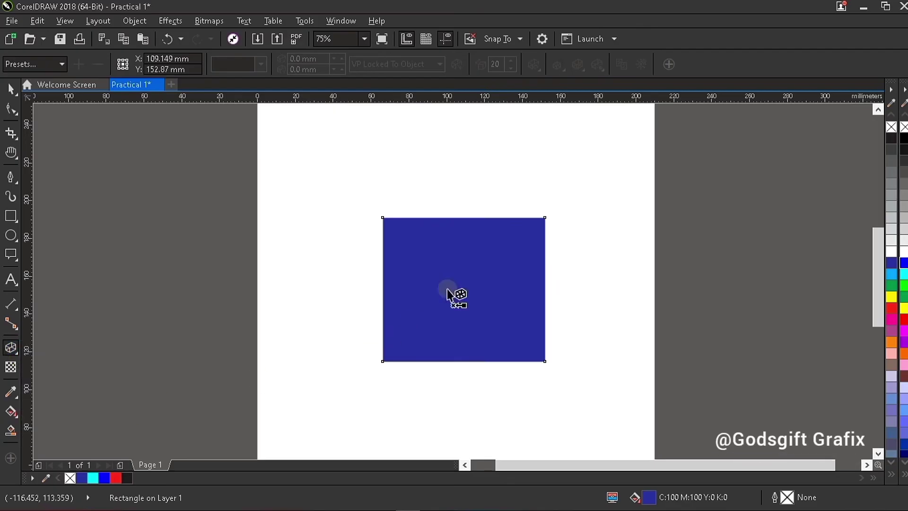
{"action": "left_click_drag", "start_coordinate": [463, 290], "coordinate": [480, 344]}
{"action": "mouse_move", "coordinate": [493, 404]}
{"action": "left_mouse_down"}
{"action": "mouse_move", "coordinate": [507, 376]}
{"action": "mouse_move", "coordinate": [492, 403]}
{"action": "left_mouse_up"}
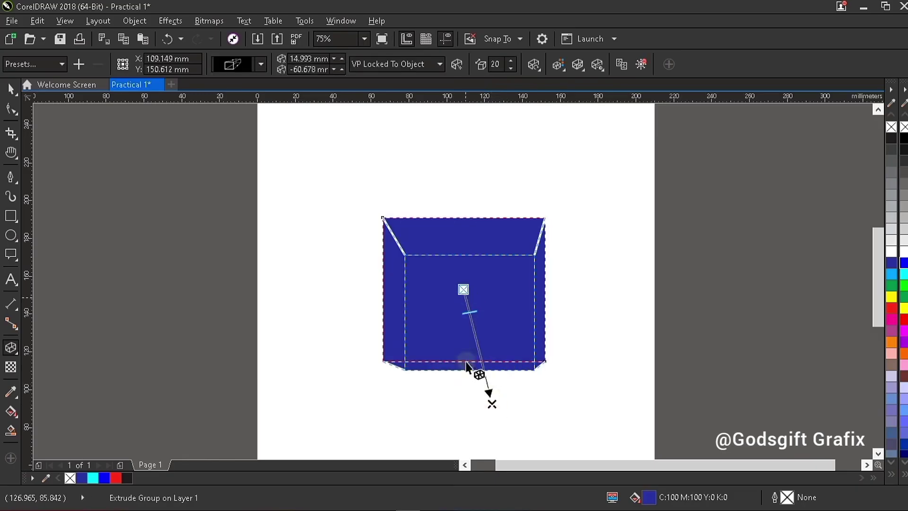
{"action": "left_click_drag", "start_coordinate": [493, 405], "coordinate": [544, 471]}
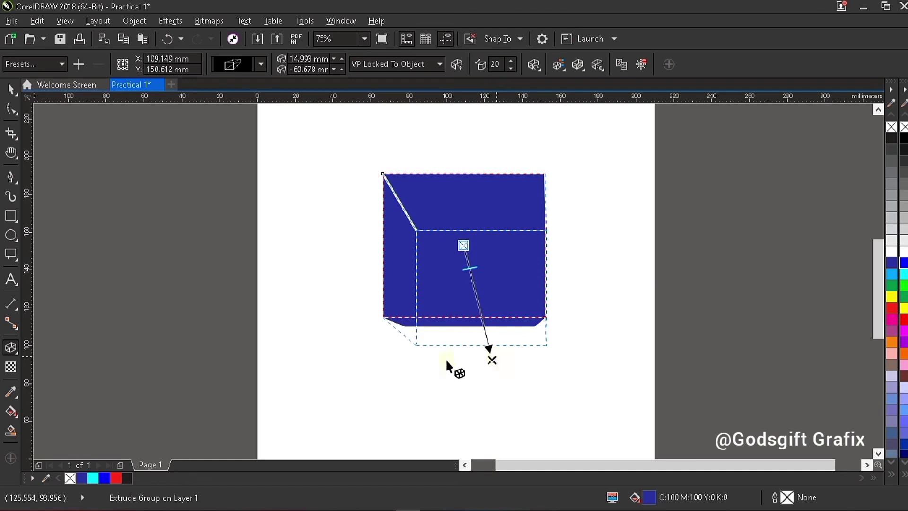
Undo the extrusion on the blue rectangle.
{"action": "left_click", "coordinate": [16, 353]}
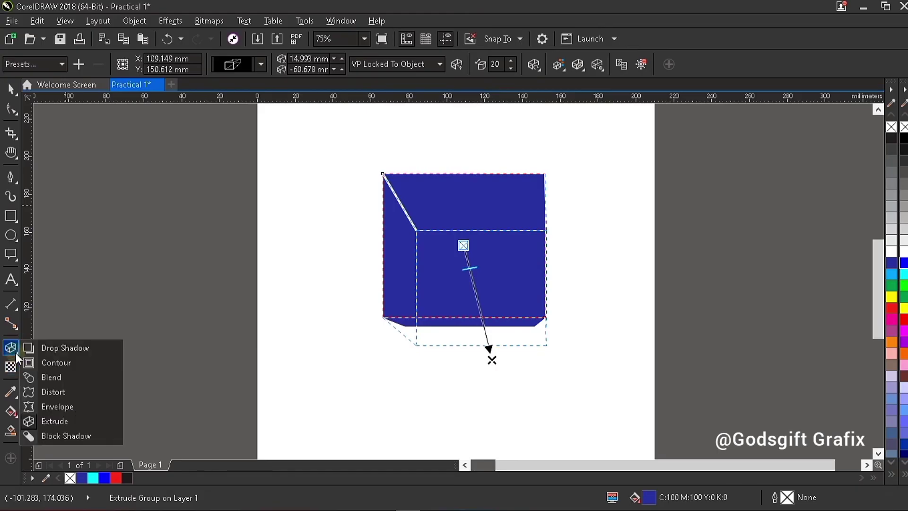
{"action": "left_click", "coordinate": [8, 89]}
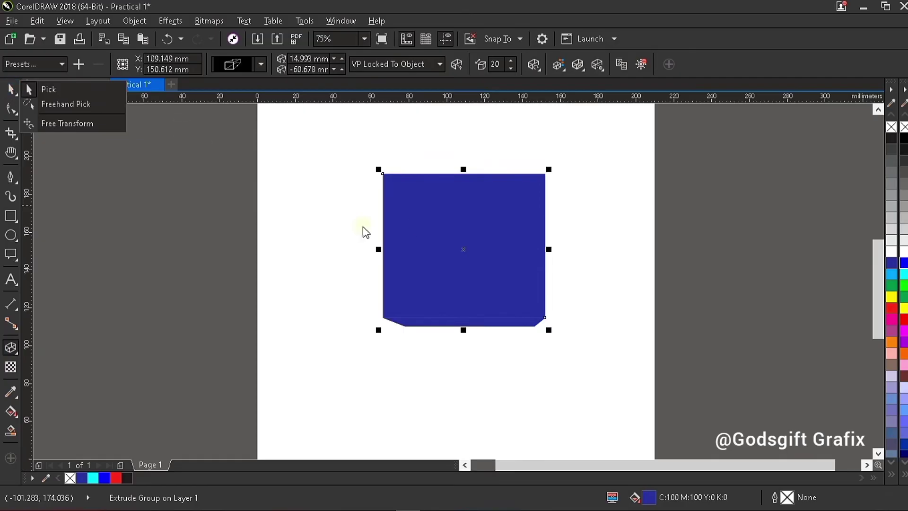
{"action": "left_click", "coordinate": [419, 224]}
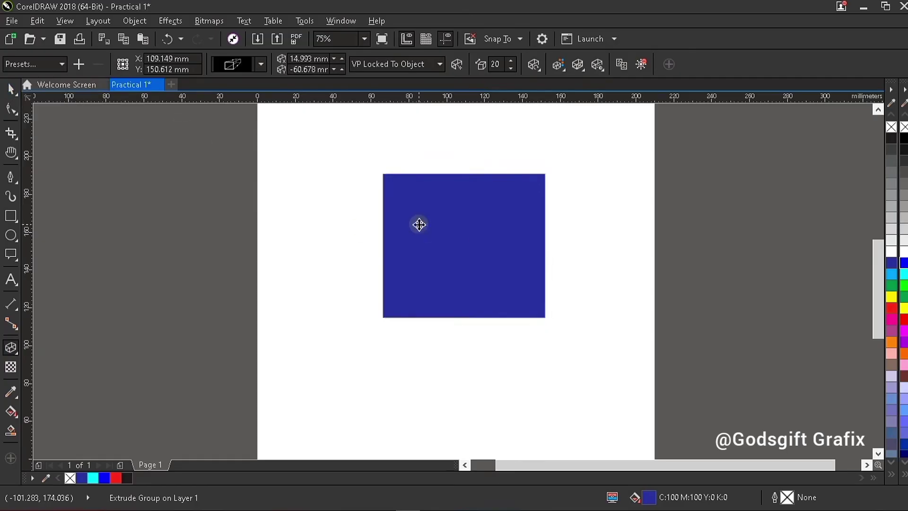
{"action": "key", "text": "ctrl+z"}
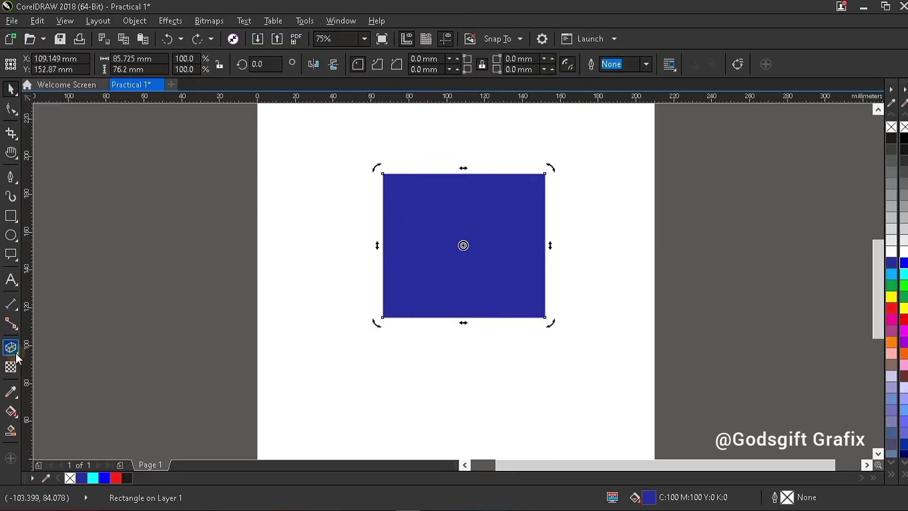
Apply a block shadow to the blue rectangle, about 46.4 mm deep at about 254.8 degrees, and delete the shadowed rectangle.
{"action": "left_click", "coordinate": [16, 353]}
{"action": "left_click", "coordinate": [17, 350]}
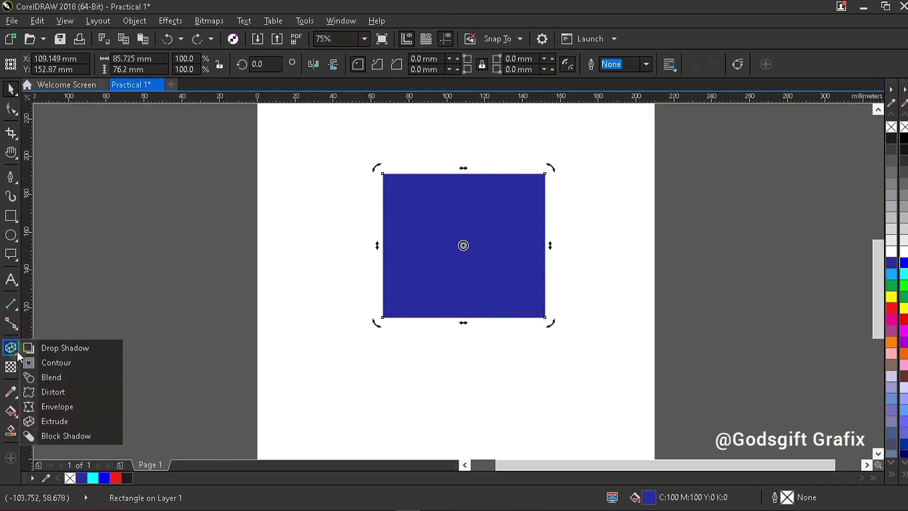
{"action": "left_click", "coordinate": [68, 435]}
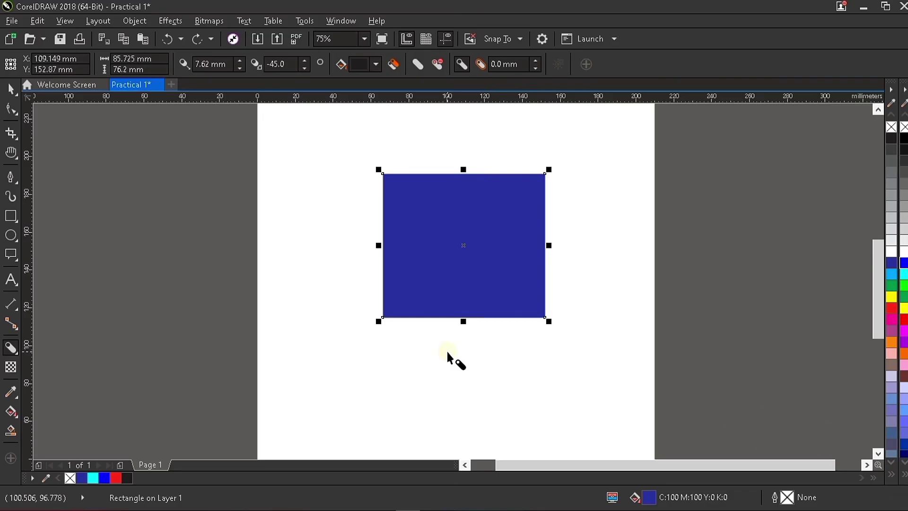
{"action": "left_click_drag", "start_coordinate": [462, 280], "coordinate": [455, 401]}
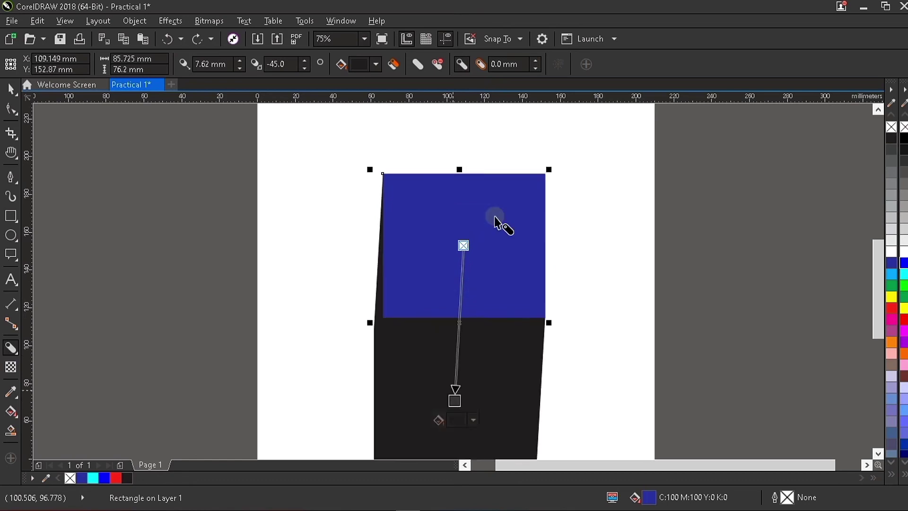
{"action": "left_click_drag", "start_coordinate": [487, 221], "coordinate": [631, 243]}
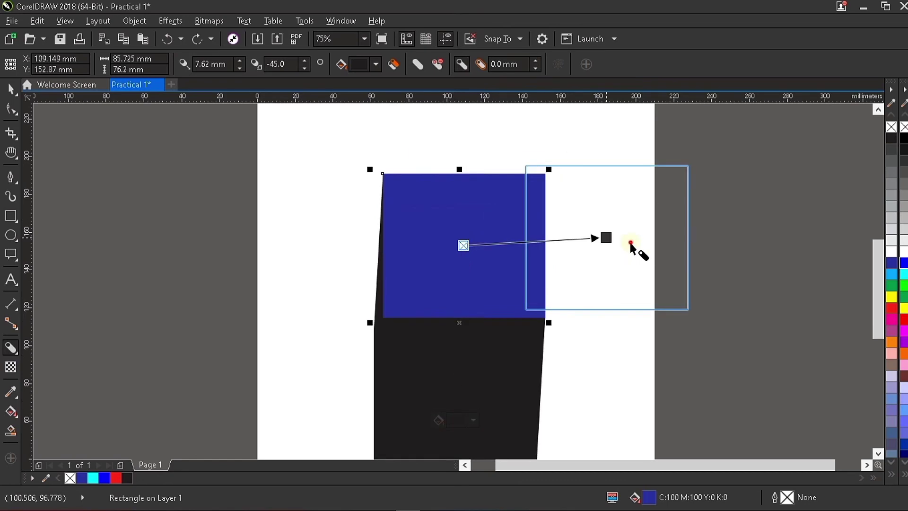
{"action": "left_click_drag", "start_coordinate": [630, 243], "coordinate": [632, 243]}
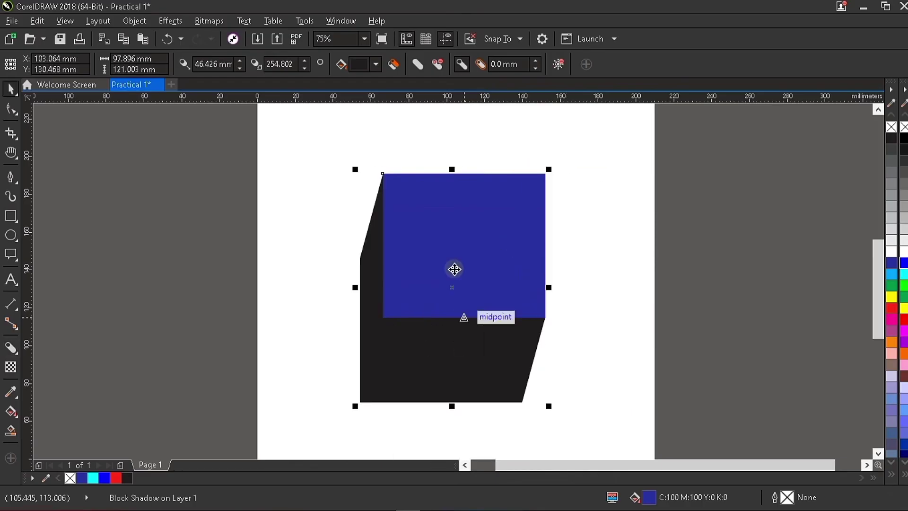
{"action": "key", "text": "Delete"}
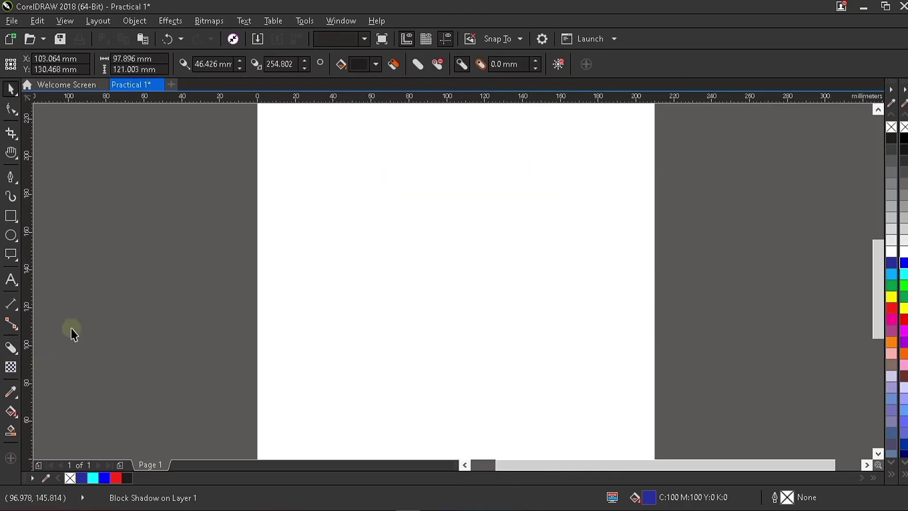
{"action": "left_click", "coordinate": [18, 352]}
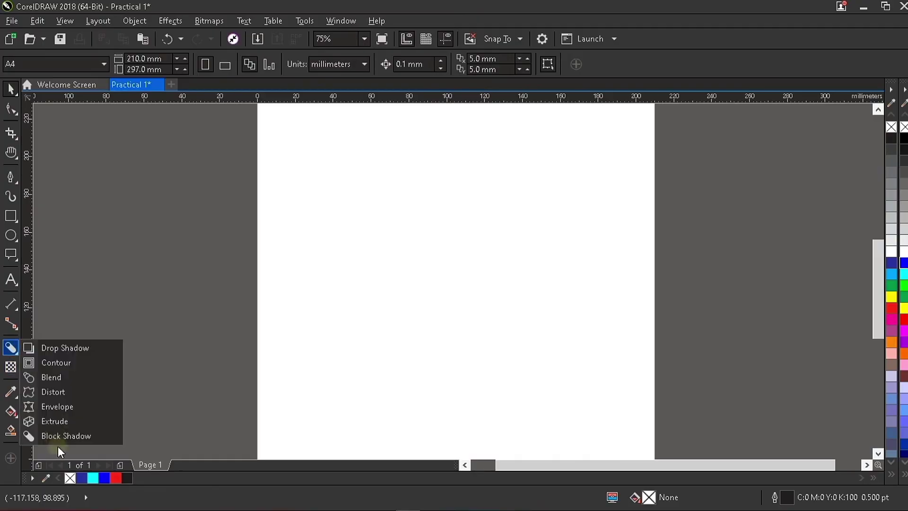
{"action": "left_click", "coordinate": [52, 435]}
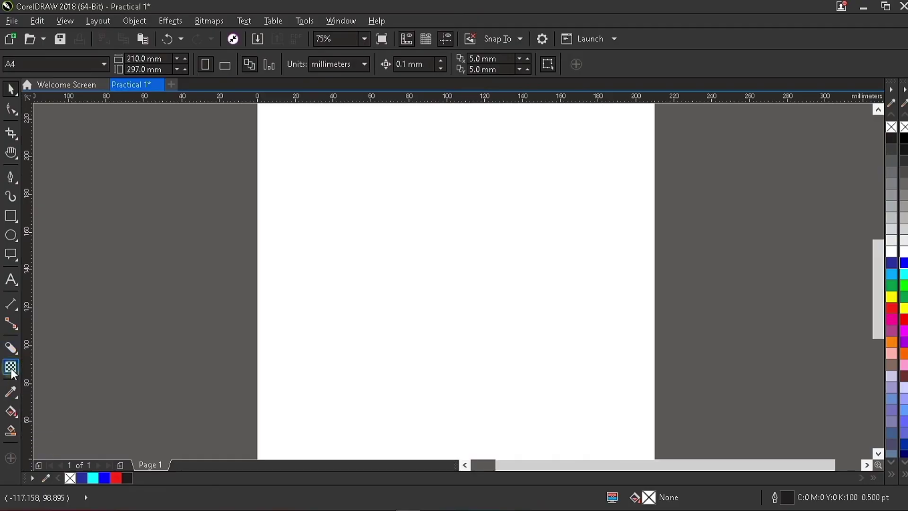
{"action": "left_click", "coordinate": [12, 370]}
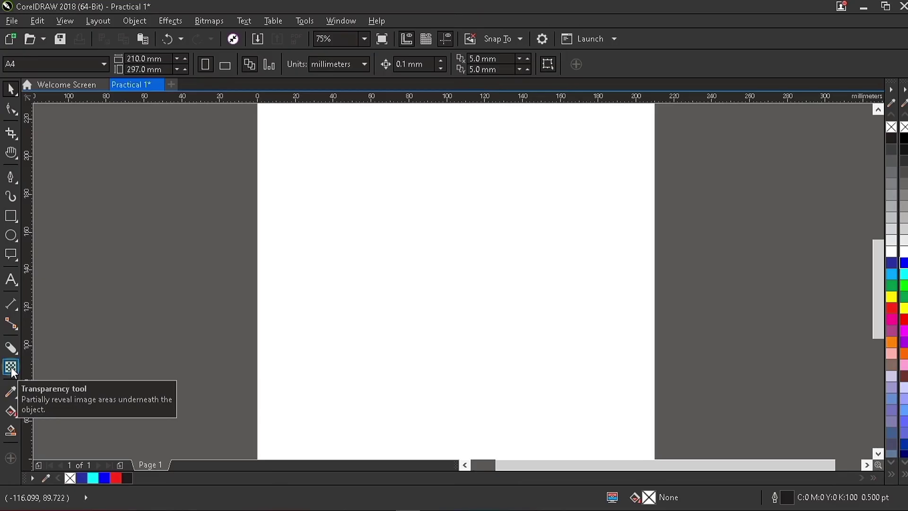
{"action": "left_click", "coordinate": [16, 352]}
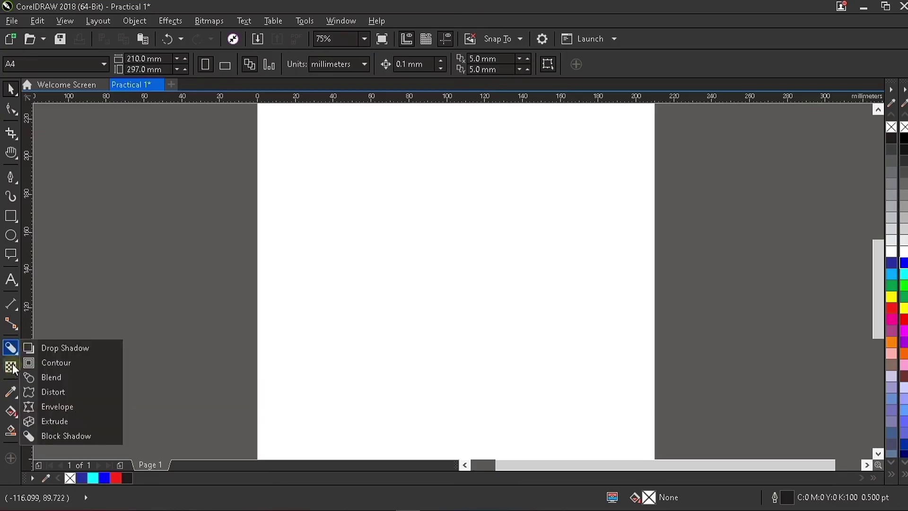
{"action": "left_click", "coordinate": [10, 89]}
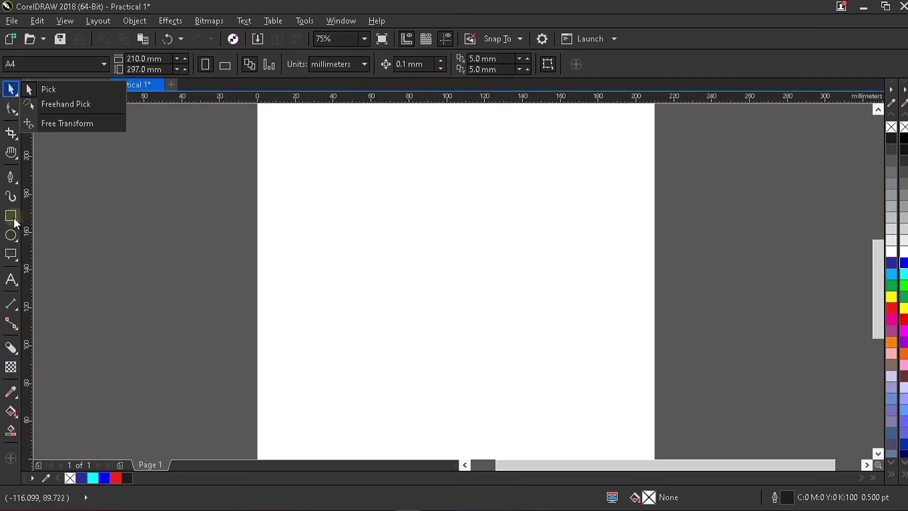
Draw a rectangle about 76.6 mm wide and 66.3 mm high mid-page, filled blue (C100 M100 Y0 K0) with no outline.
{"action": "left_click", "coordinate": [13, 217]}
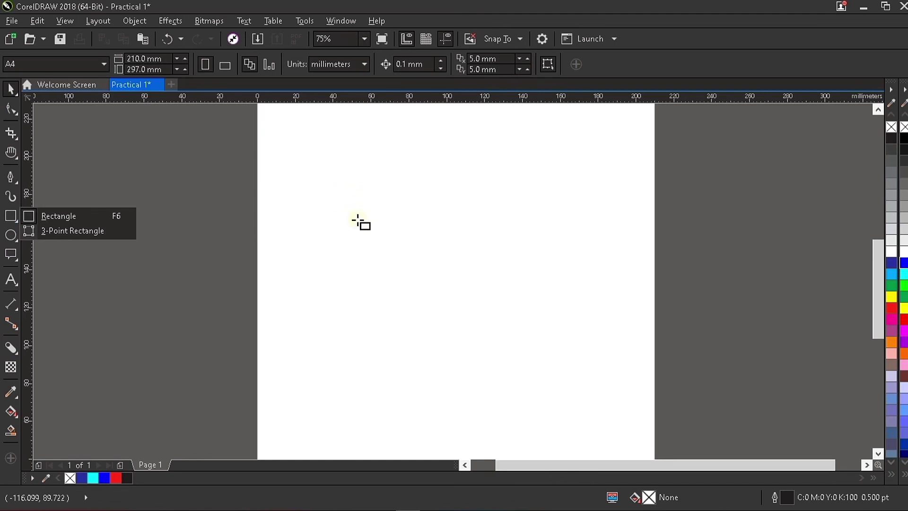
{"action": "left_click", "coordinate": [60, 216]}
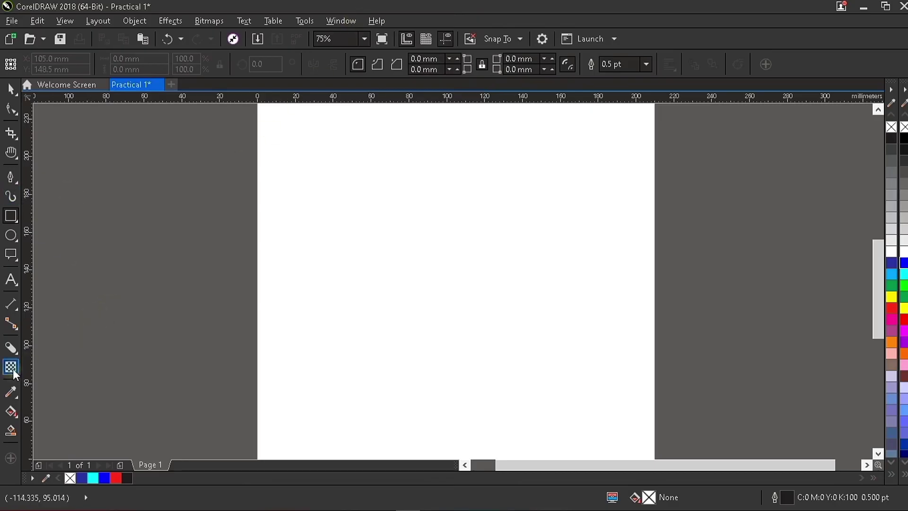
{"action": "left_click", "coordinate": [14, 215]}
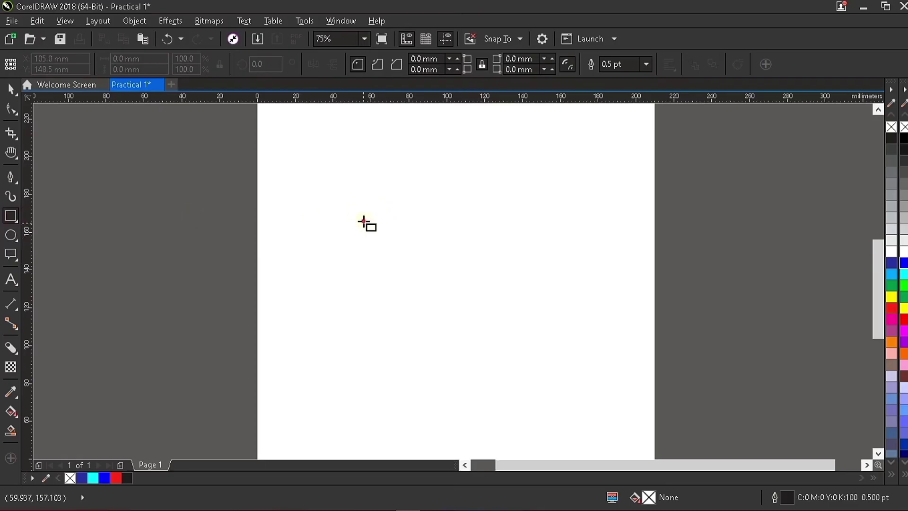
{"action": "left_click_drag", "start_coordinate": [364, 221], "coordinate": [505, 345]}
{"action": "key", "text": "Escape"}
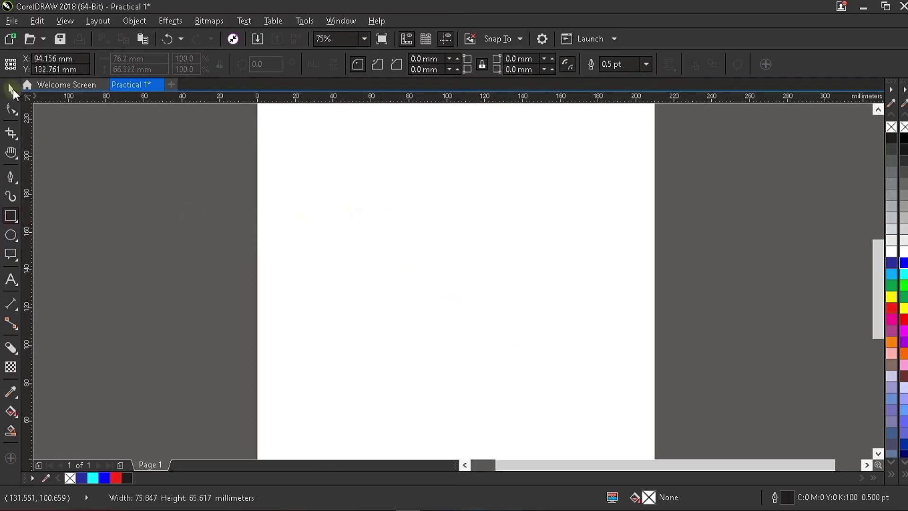
{"action": "left_click", "coordinate": [10, 90]}
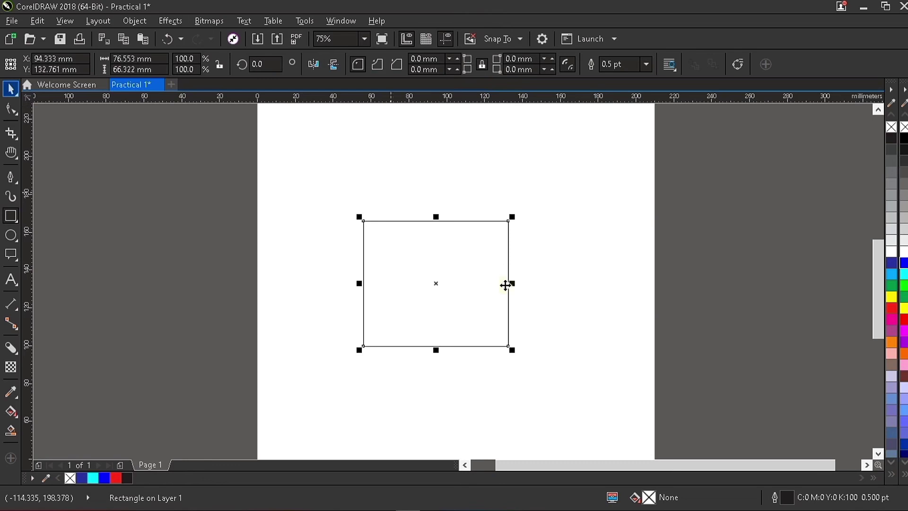
{"action": "left_click", "coordinate": [896, 264]}
{"action": "right_click", "coordinate": [891, 127]}
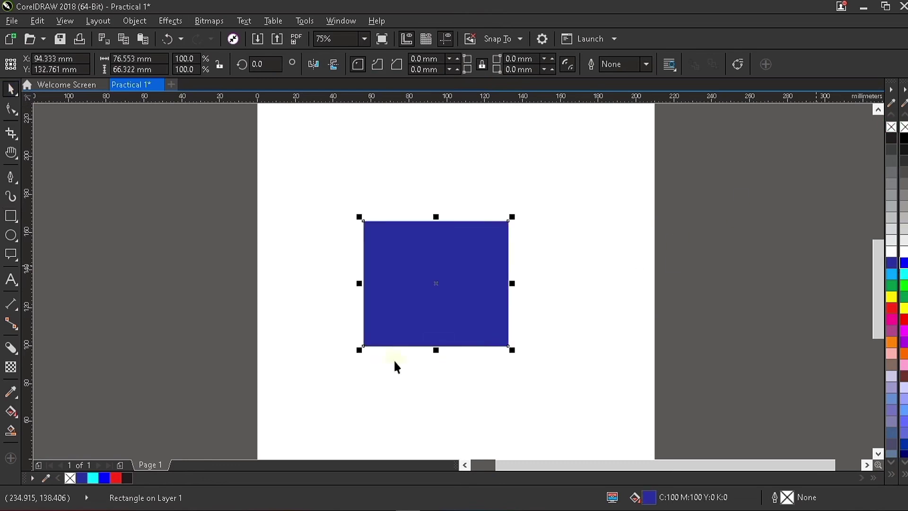
Apply a linear transparency at about -88.9 degrees to the blue rectangle, fading from opaque in its upper part to transparent at the lower edge.
{"action": "left_click", "coordinate": [12, 373]}
{"action": "left_click", "coordinate": [444, 346]}
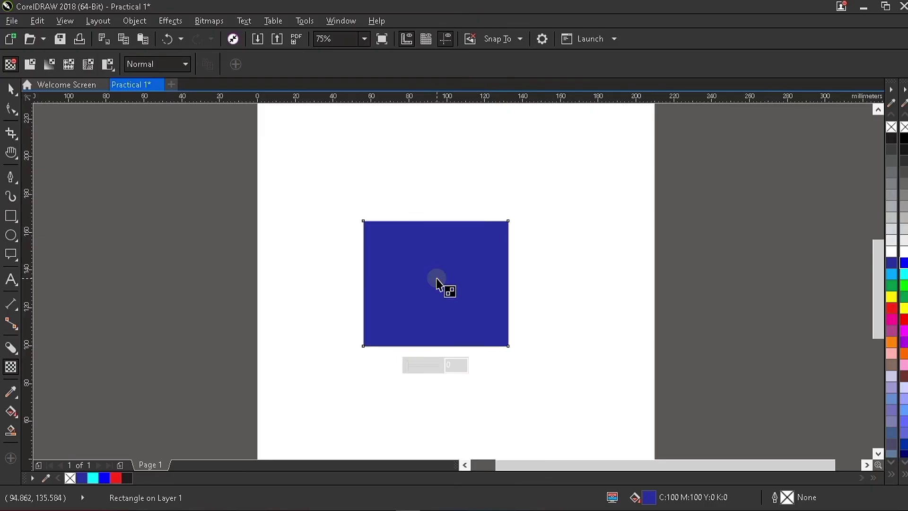
{"action": "left_click_drag", "start_coordinate": [438, 273], "coordinate": [439, 346]}
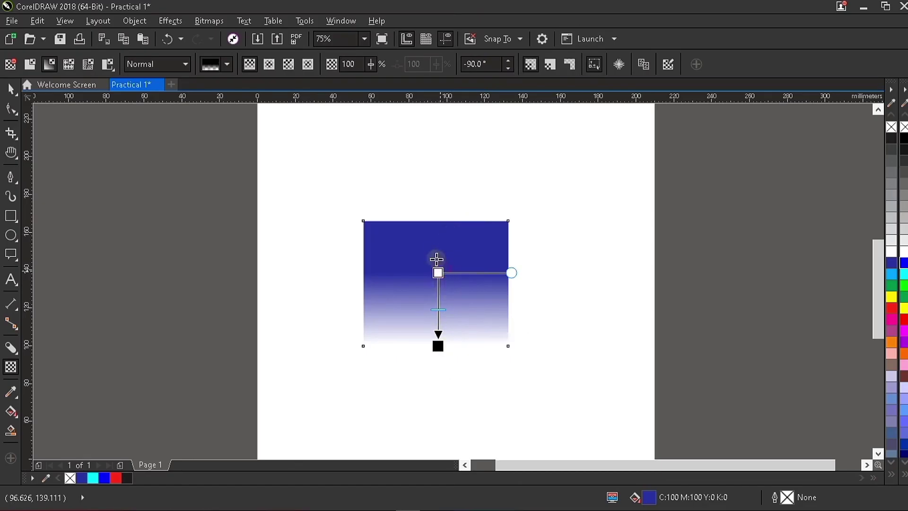
{"action": "left_click_drag", "start_coordinate": [438, 273], "coordinate": [435, 253]}
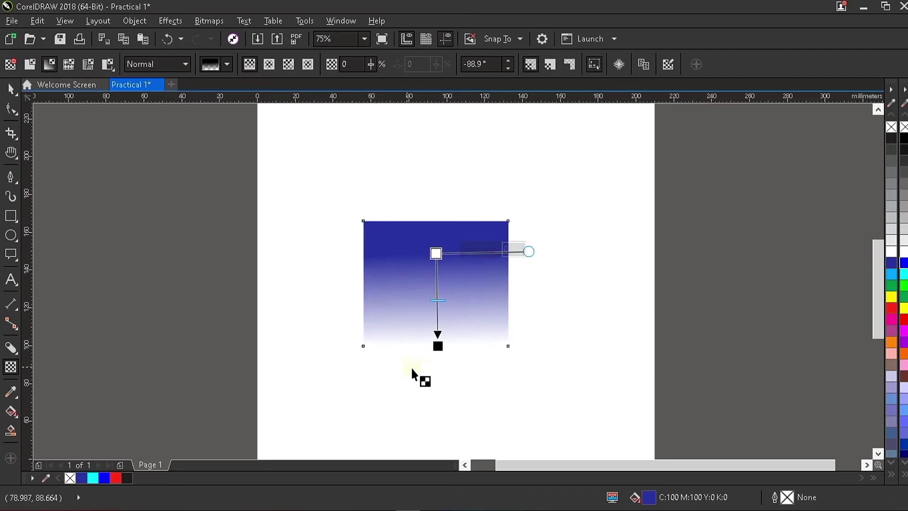
{"action": "left_click", "coordinate": [13, 92]}
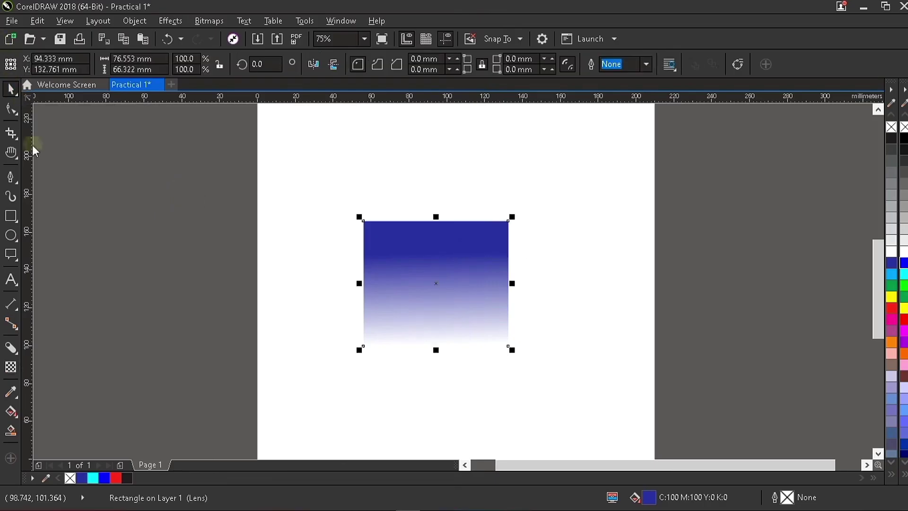
Draw a rectangle about 75.1 mm wide and 44.5 mm high below the faded one, filled cyan (C100 M0 Y0 K0) with no outline.
{"action": "left_click", "coordinate": [11, 216]}
{"action": "left_click_drag", "start_coordinate": [359, 383], "coordinate": [502, 444]}
{"action": "left_click", "coordinate": [11, 88]}
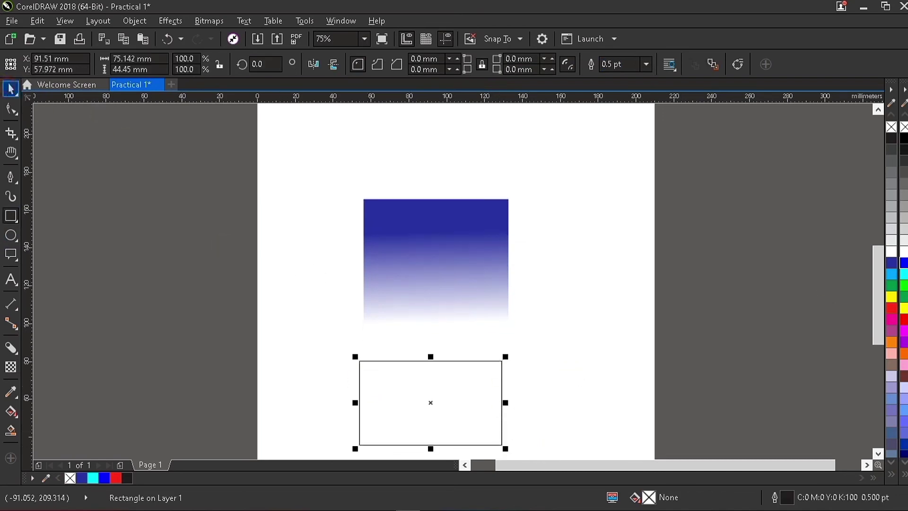
{"action": "left_click", "coordinate": [891, 274]}
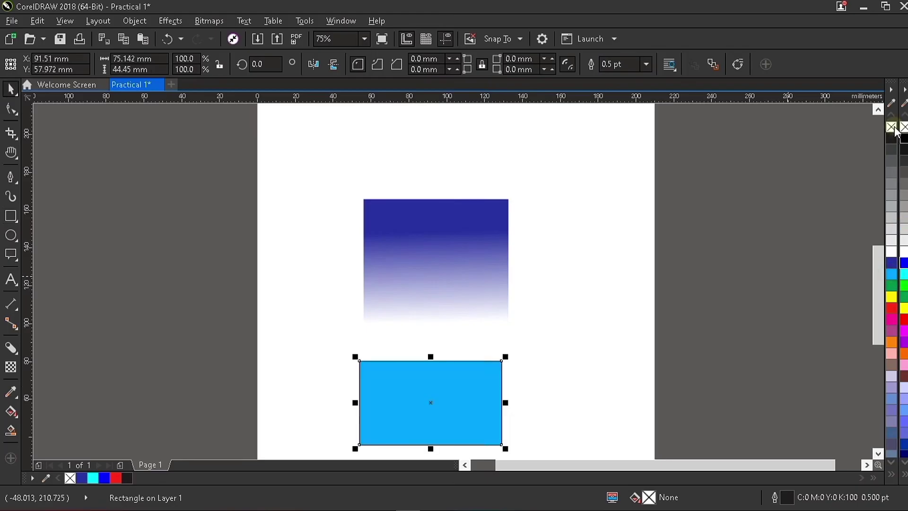
{"action": "right_click", "coordinate": [895, 131]}
Move the cyan rectangle up over the faded lower edge of the blue rectangle and align their centres horizontally.
{"action": "left_click_drag", "start_coordinate": [455, 391], "coordinate": [465, 360]}
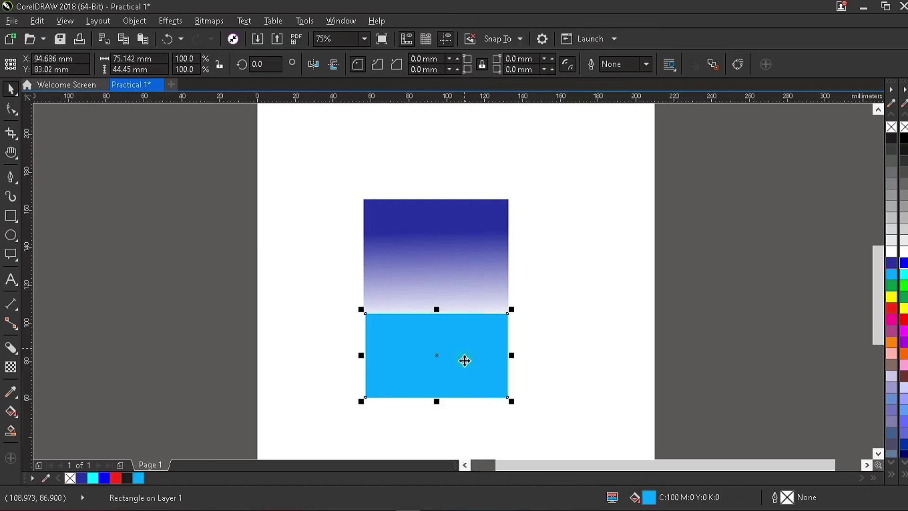
{"action": "left_click", "coordinate": [465, 274], "text": "shift"}
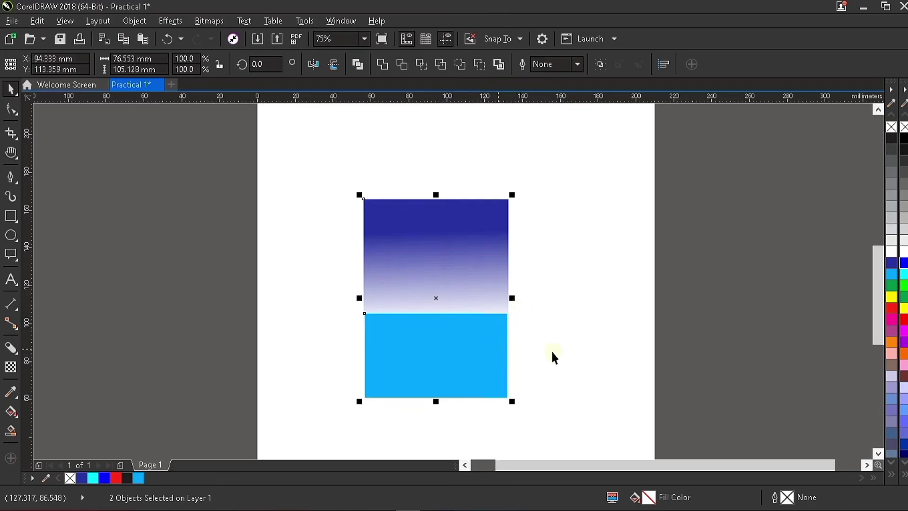
{"action": "left_click", "coordinate": [601, 303]}
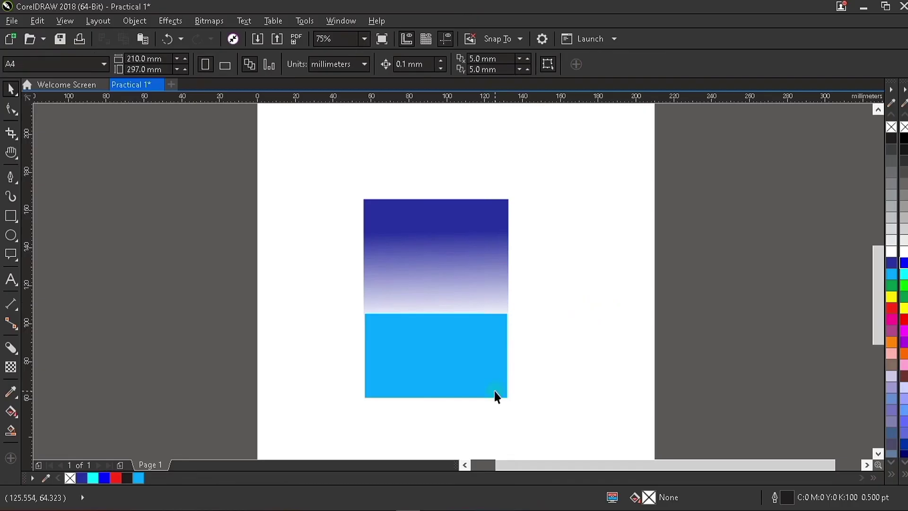
{"action": "left_click", "coordinate": [453, 362]}
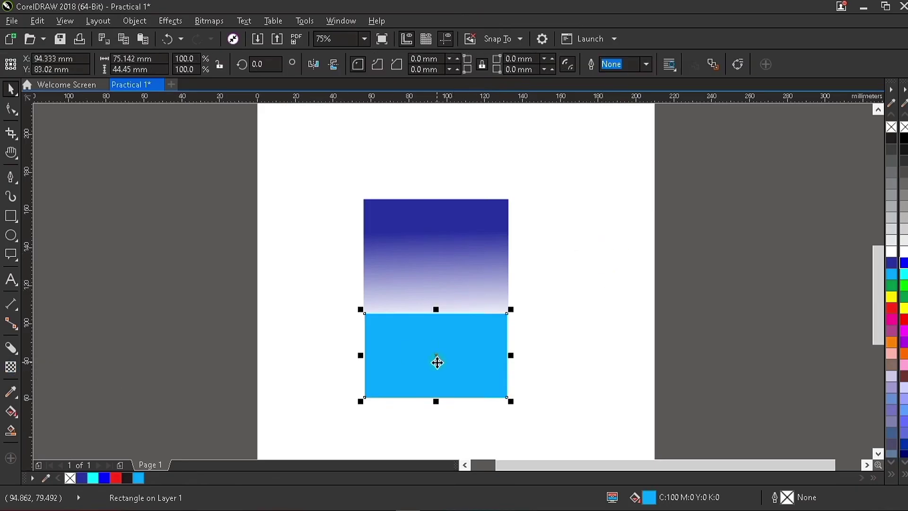
{"action": "left_click", "coordinate": [592, 289]}
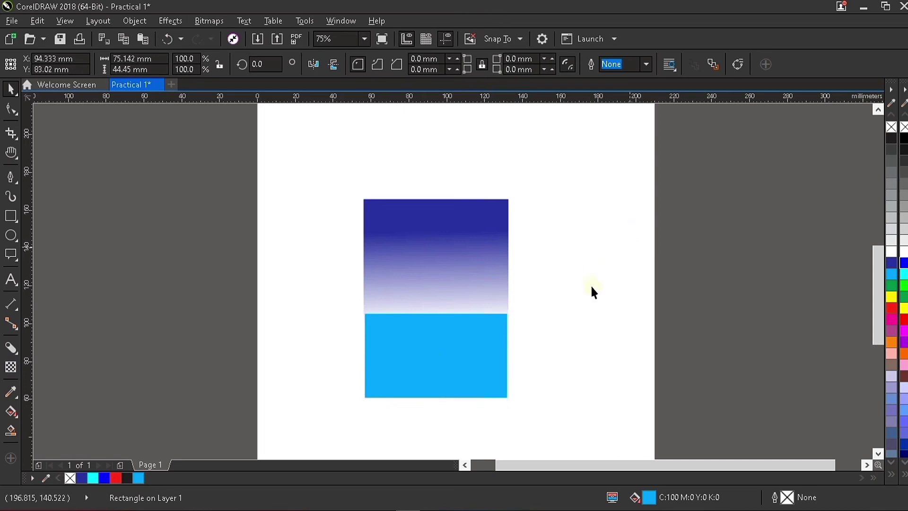
{"action": "left_click", "coordinate": [11, 372]}
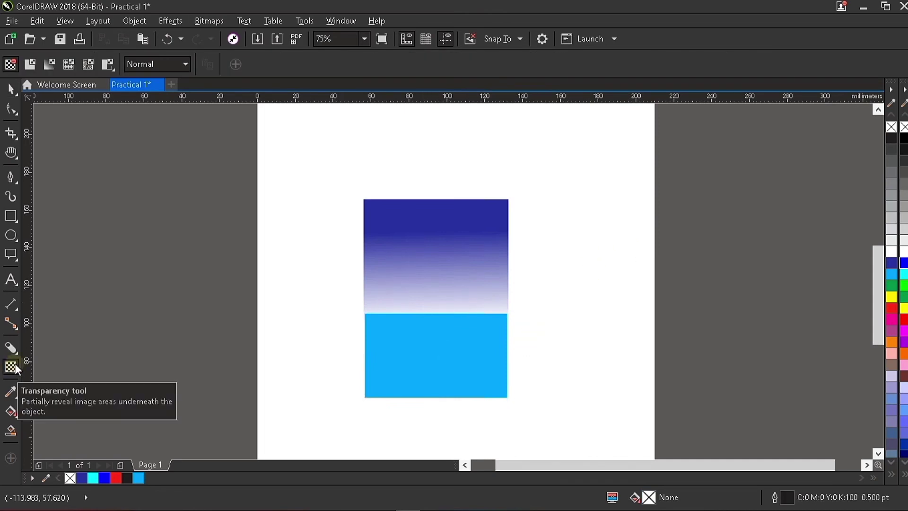
{"action": "left_click", "coordinate": [49, 333]}
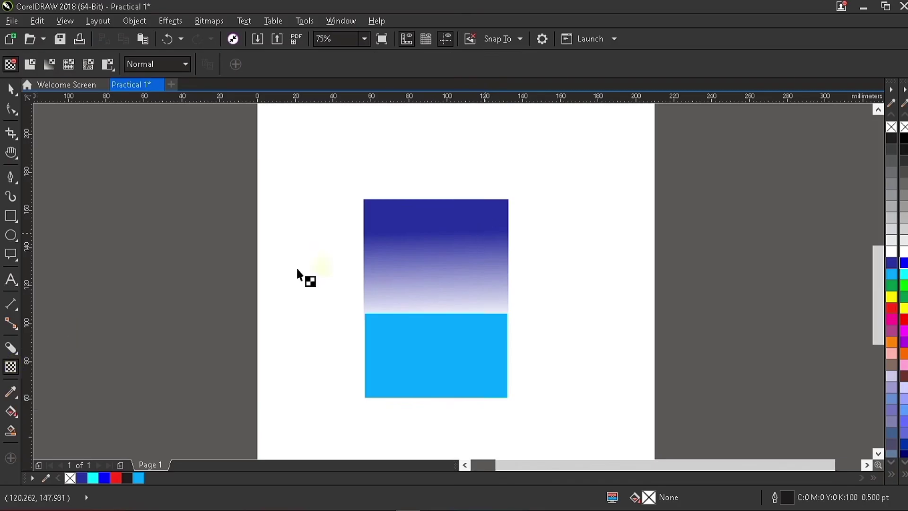
{"action": "left_click", "coordinate": [11, 280]}
{"action": "key", "text": "ctrl+space"}
{"action": "left_click", "coordinate": [468, 302]}
{"action": "left_click", "coordinate": [466, 347]}
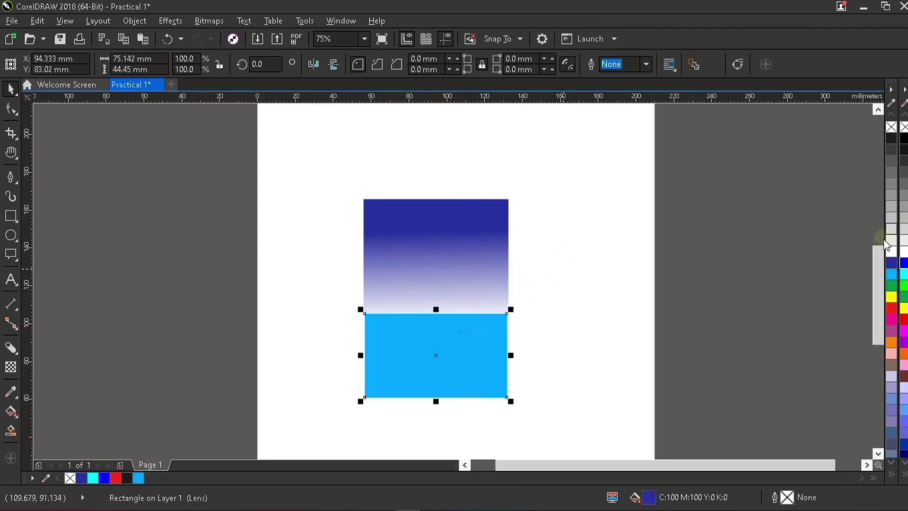
{"action": "scroll", "coordinate": [844, 256], "scroll_direction": "up", "scroll_amount": 2}
{"action": "scroll", "coordinate": [578, 274], "scroll_direction": "down", "scroll_amount": 2}
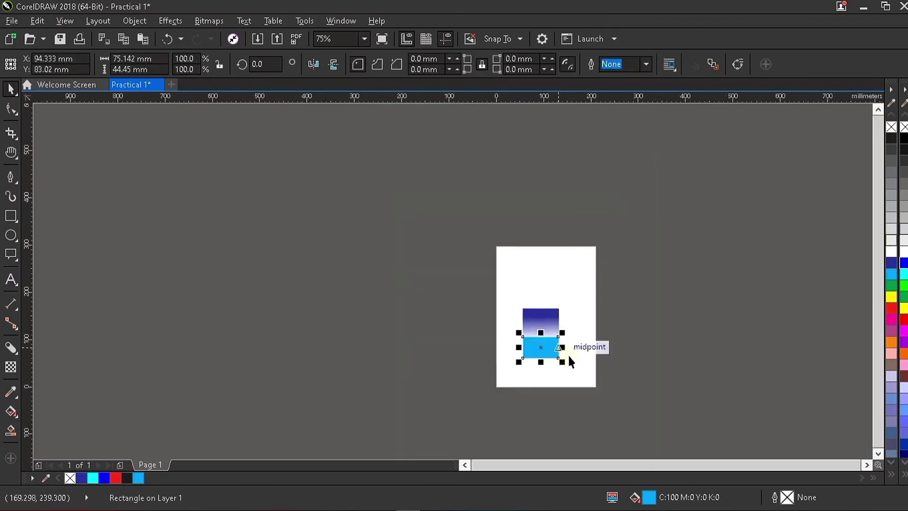
{"action": "scroll", "coordinate": [568, 361], "scroll_direction": "up", "scroll_amount": 2}
{"action": "left_click", "coordinate": [786, 341]}
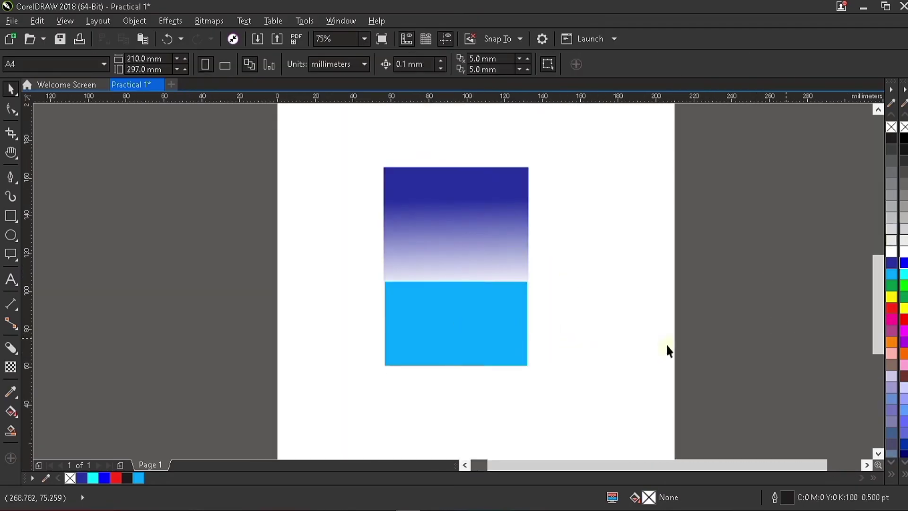
Try a green fill (C100 M0 Y100 K0) on the lower rectangle, restoring its cyan fill (C100 M0 Y0 K0).
{"action": "left_click", "coordinate": [891, 266]}
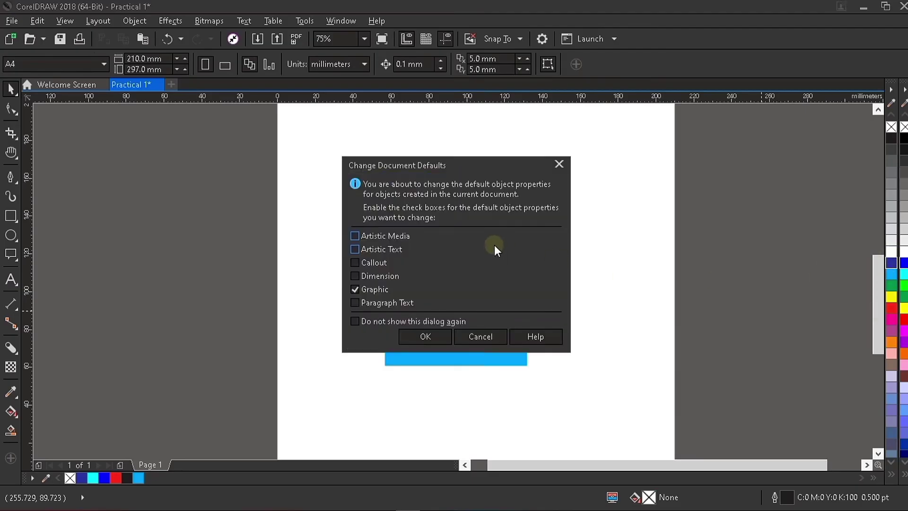
{"action": "left_click", "coordinate": [563, 166]}
{"action": "left_click", "coordinate": [495, 314]}
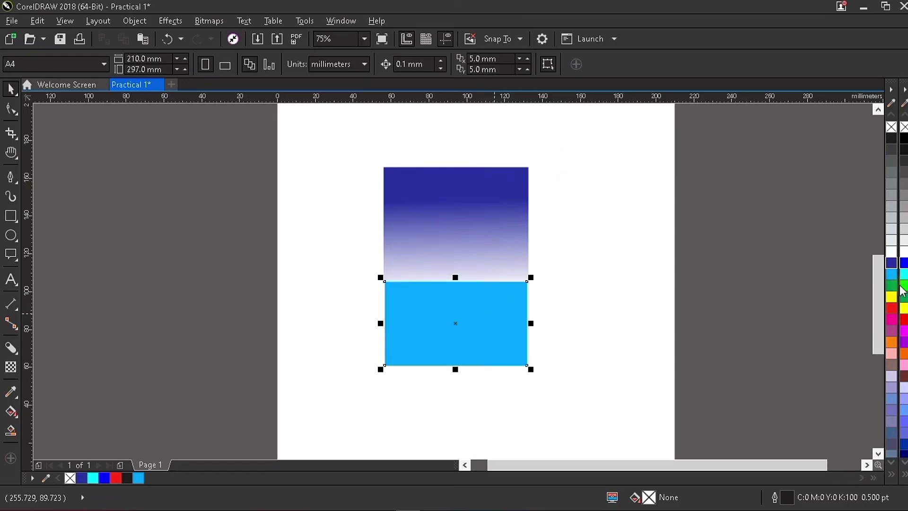
{"action": "left_click", "coordinate": [893, 286]}
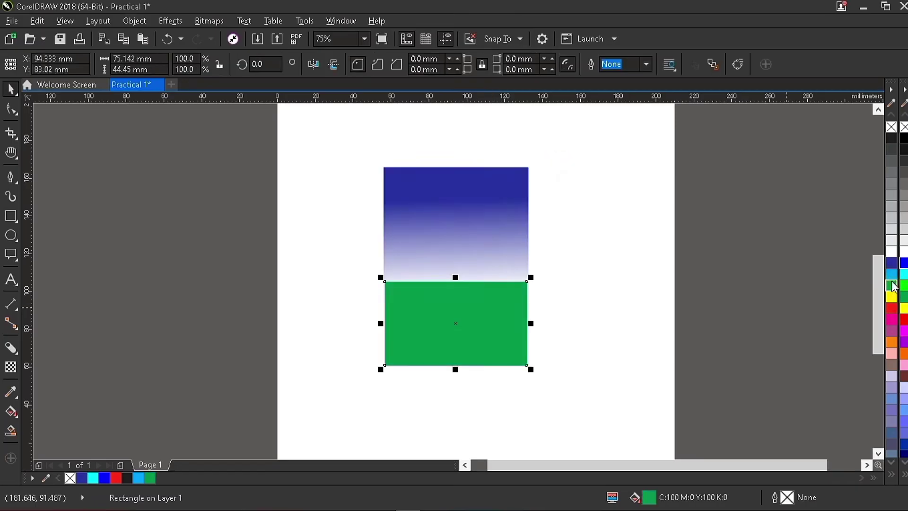
{"action": "left_click", "coordinate": [892, 274]}
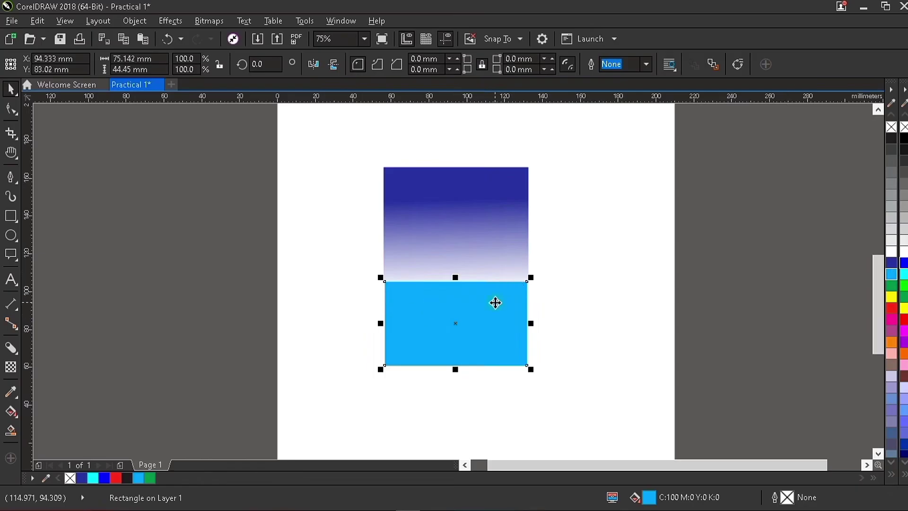
Apply a linear transparency at about 90.6 degrees to the cyan rectangle, fading from opaque near its middle to transparent at the upper edge.
{"action": "scroll", "coordinate": [495, 303], "scroll_direction": "up", "scroll_amount": 1}
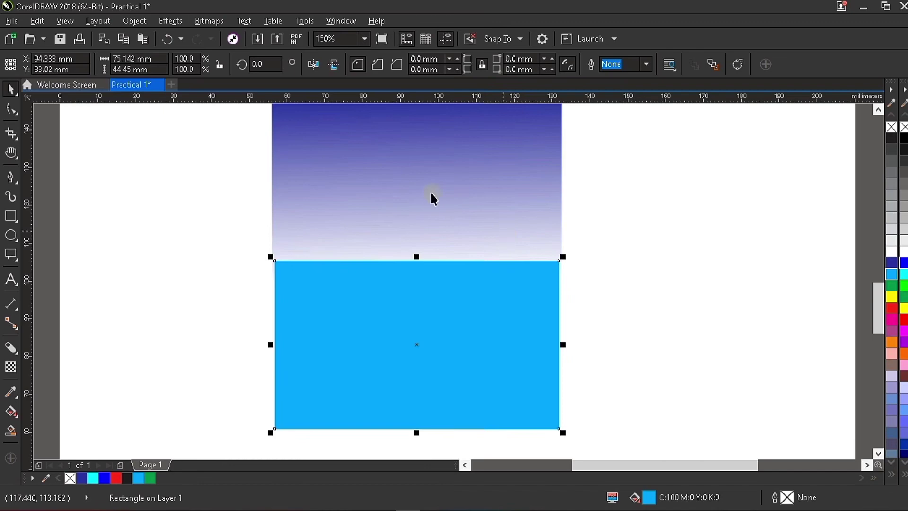
{"action": "left_click", "coordinate": [431, 225]}
{"action": "scroll", "coordinate": [432, 226], "scroll_direction": "down", "scroll_amount": 1}
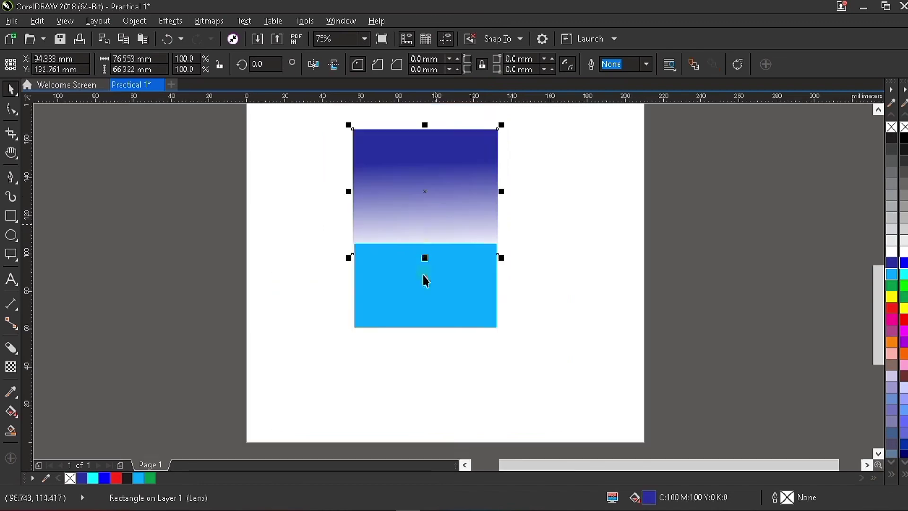
{"action": "left_click", "coordinate": [424, 272]}
{"action": "left_click", "coordinate": [11, 366]}
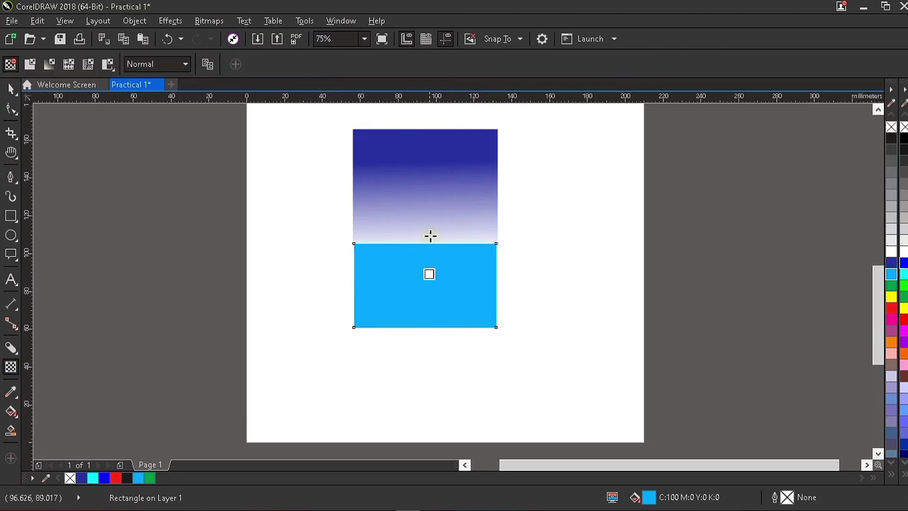
{"action": "mouse_move", "coordinate": [430, 273]}
{"action": "left_mouse_down"}
{"action": "mouse_move", "coordinate": [431, 237]}
{"action": "mouse_move", "coordinate": [429, 276]}
{"action": "left_mouse_up"}
{"action": "scroll", "coordinate": [432, 235], "scroll_direction": "up", "scroll_amount": 1}
{"action": "scroll", "coordinate": [431, 234], "scroll_direction": "up", "scroll_amount": 2}
{"action": "scroll", "coordinate": [432, 277], "scroll_direction": "up", "scroll_amount": 1}
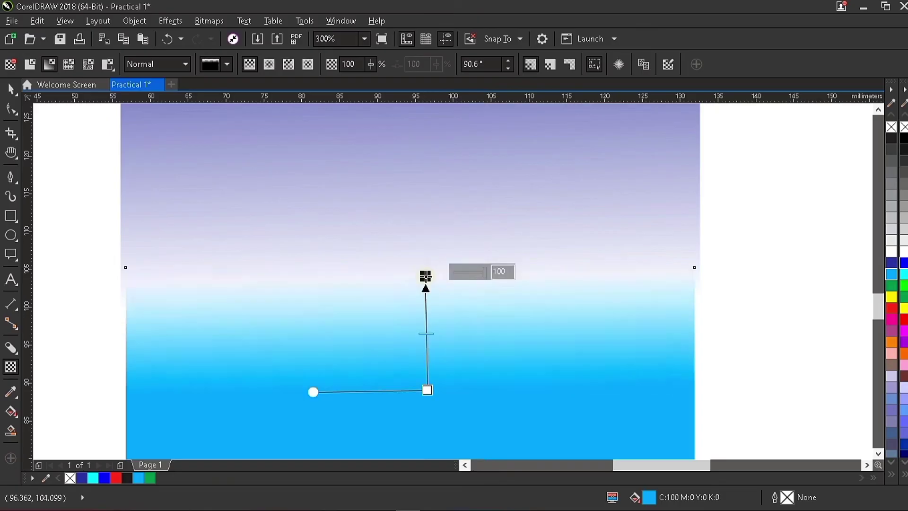
Move the cyan rectangle straight up over the faded lower part of the blue one, centring it at about Y 105.6 mm.
{"action": "scroll", "coordinate": [426, 282], "scroll_direction": "down", "scroll_amount": 3}
{"action": "key", "text": "space"}
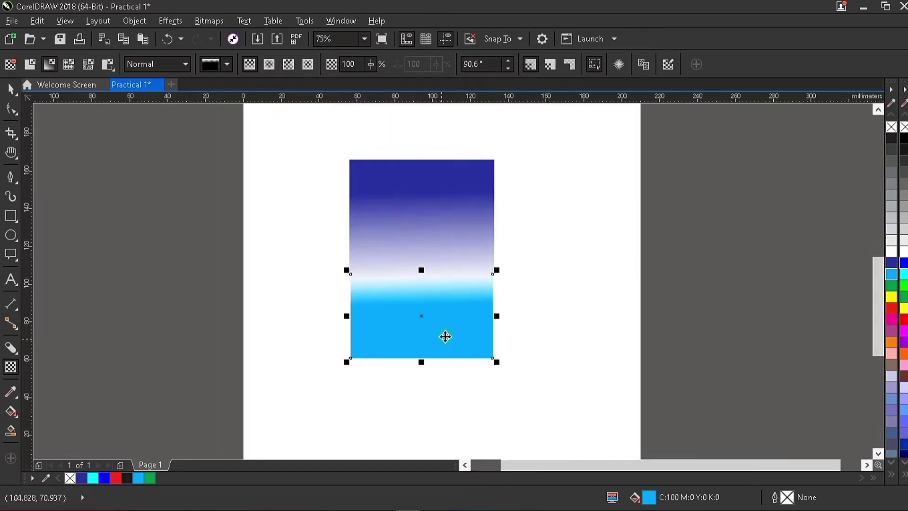
{"action": "left_click_drag", "start_coordinate": [444, 336], "coordinate": [448, 302]}
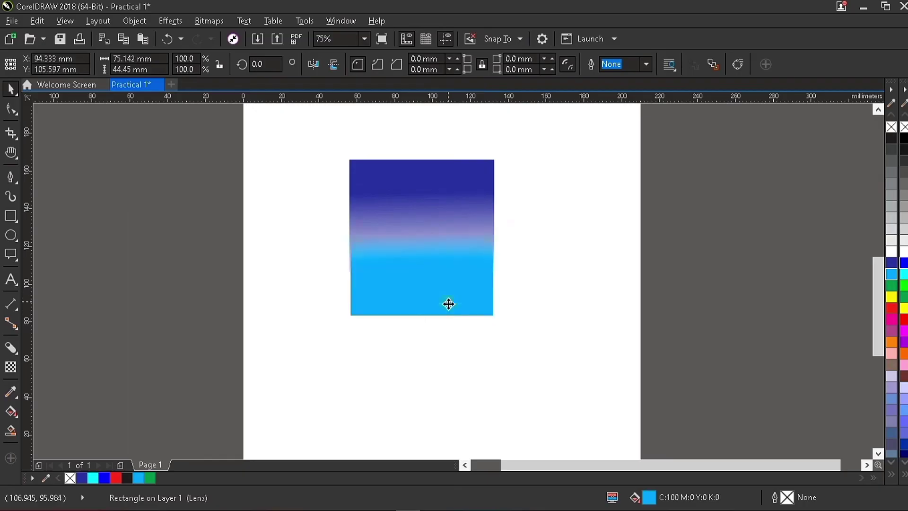
Lengthen the cyan rectangle's linear transparency at both ends for a softer blend, with an angle of about 89.4 degrees, and deselect it.
{"action": "key", "text": "space"}
{"action": "scroll", "coordinate": [425, 240], "scroll_direction": "up", "scroll_amount": 2}
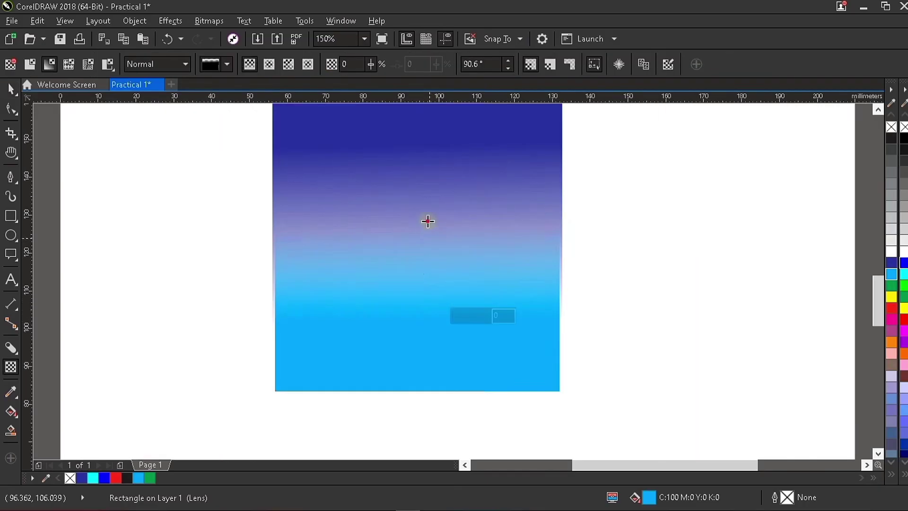
{"action": "mouse_move", "coordinate": [427, 221]}
{"action": "left_mouse_down"}
{"action": "mouse_move", "coordinate": [432, 180]}
{"action": "mouse_move", "coordinate": [429, 223]}
{"action": "left_mouse_up"}
{"action": "left_click_drag", "start_coordinate": [427, 320], "coordinate": [425, 335]}
{"action": "left_click_drag", "start_coordinate": [428, 221], "coordinate": [427, 213]}
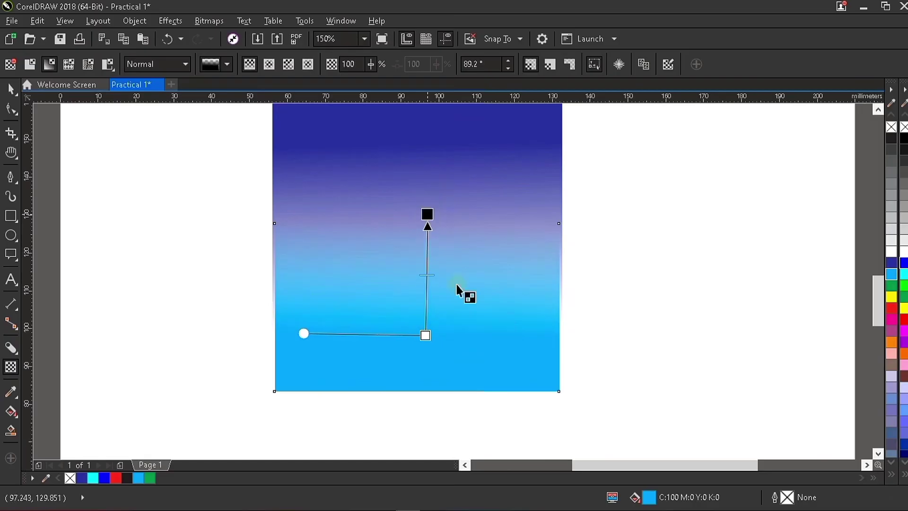
{"action": "scroll", "coordinate": [484, 343], "scroll_direction": "down", "scroll_amount": 4}
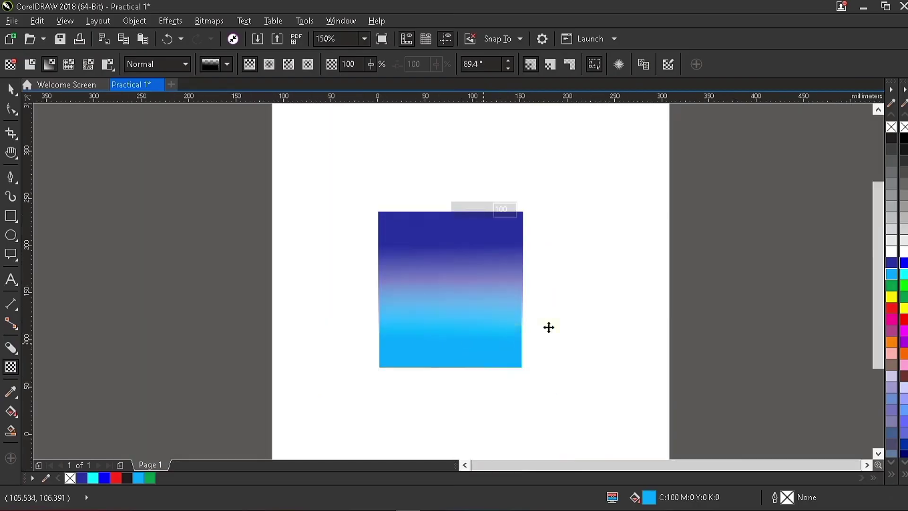
{"action": "key", "text": "space"}
{"action": "scroll", "coordinate": [524, 345], "scroll_direction": "up", "scroll_amount": 1}
{"action": "left_click", "coordinate": [509, 333]}
{"action": "scroll", "coordinate": [518, 327], "scroll_direction": "up", "scroll_amount": 2}
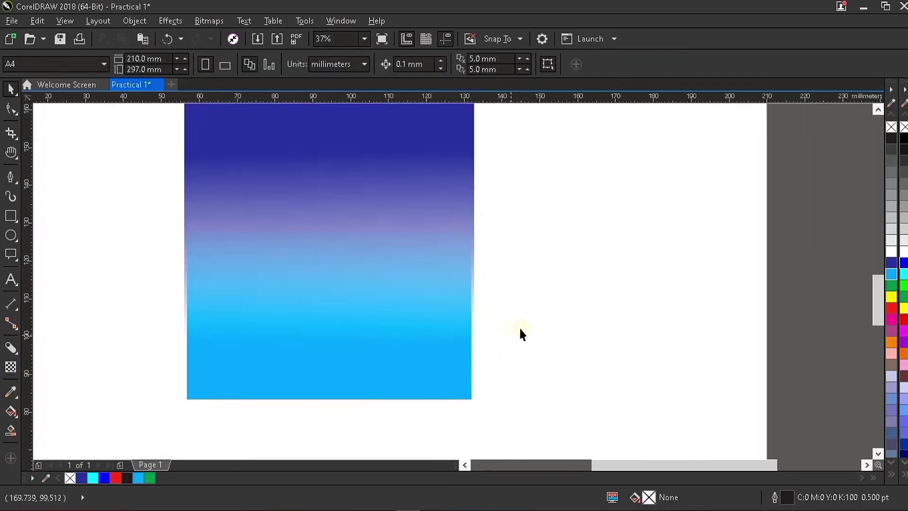
{"action": "scroll", "coordinate": [470, 321], "scroll_direction": "down", "scroll_amount": 3}
{"action": "scroll", "coordinate": [470, 320], "scroll_direction": "up", "scroll_amount": 1}
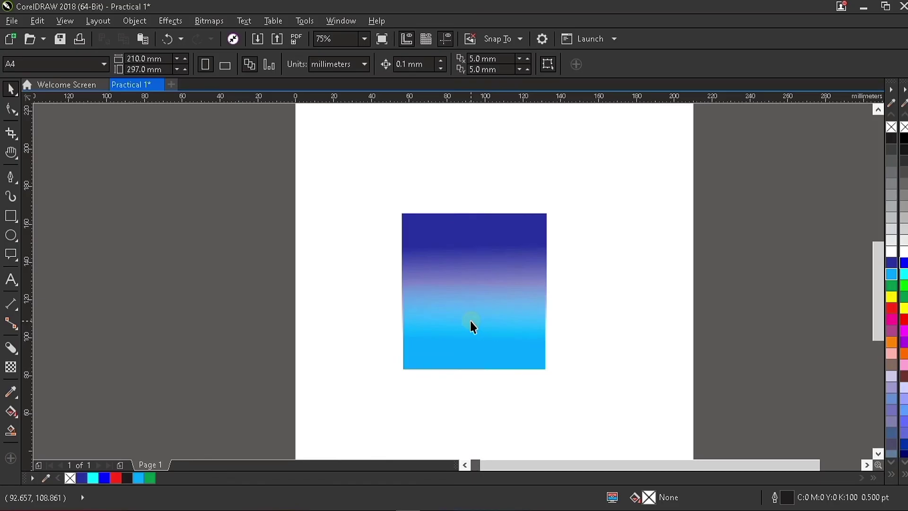
Move the cyan rectangle down clear of the blue one, to about X 97.9 mm, Y 61.5 mm, and inspect its transparency.
{"action": "left_click", "coordinate": [501, 332]}
{"action": "left_click_drag", "start_coordinate": [501, 332], "coordinate": [525, 420]}
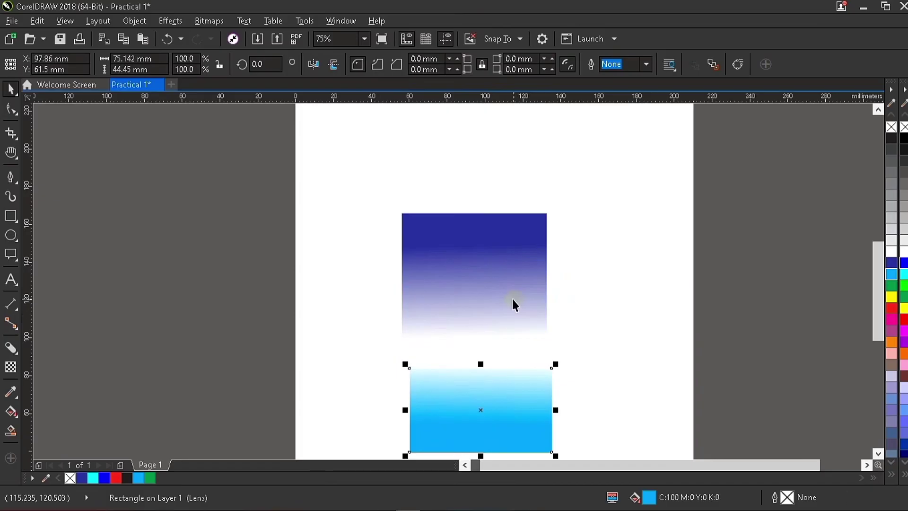
{"action": "scroll", "coordinate": [502, 308], "scroll_direction": "up", "scroll_amount": 3}
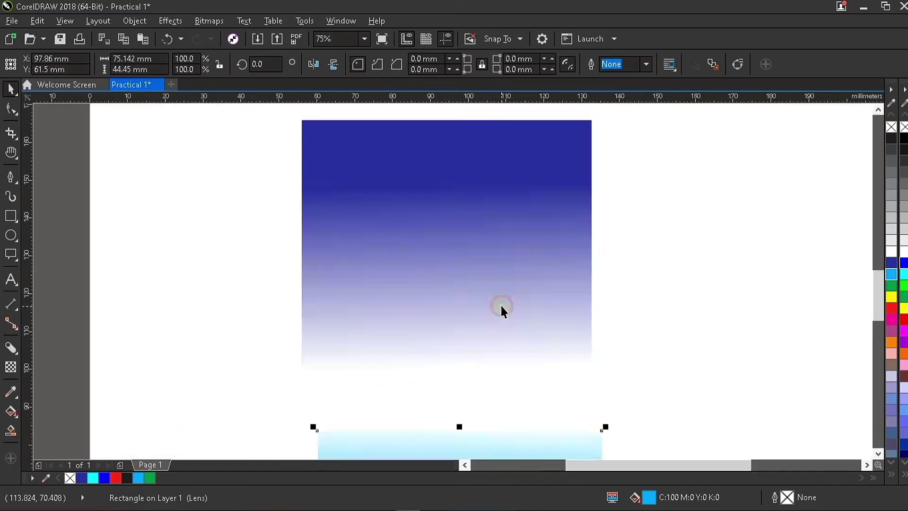
{"action": "scroll", "coordinate": [493, 279], "scroll_direction": "down", "scroll_amount": 3}
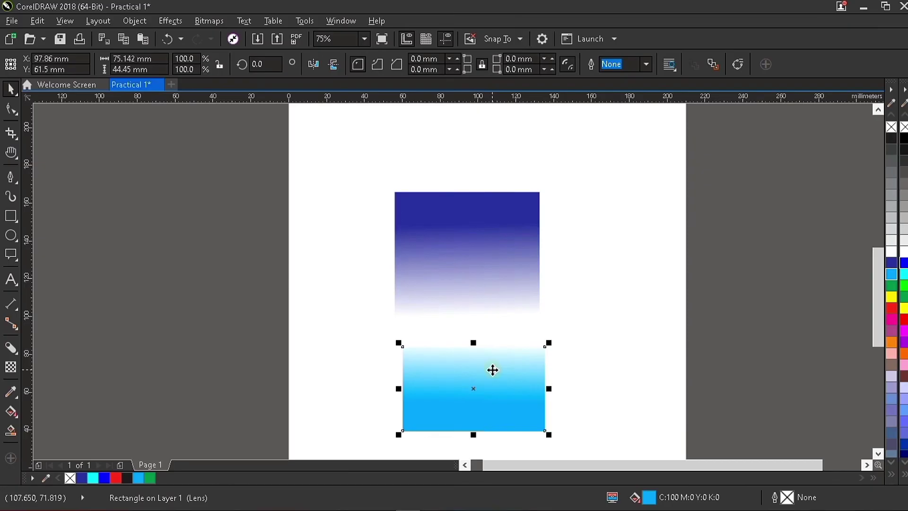
{"action": "left_click", "coordinate": [10, 371]}
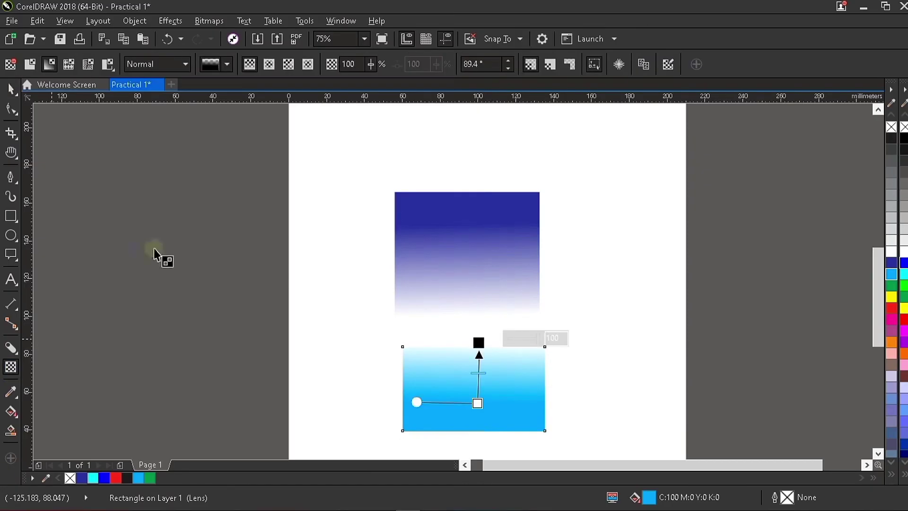
{"action": "left_click", "coordinate": [10, 89]}
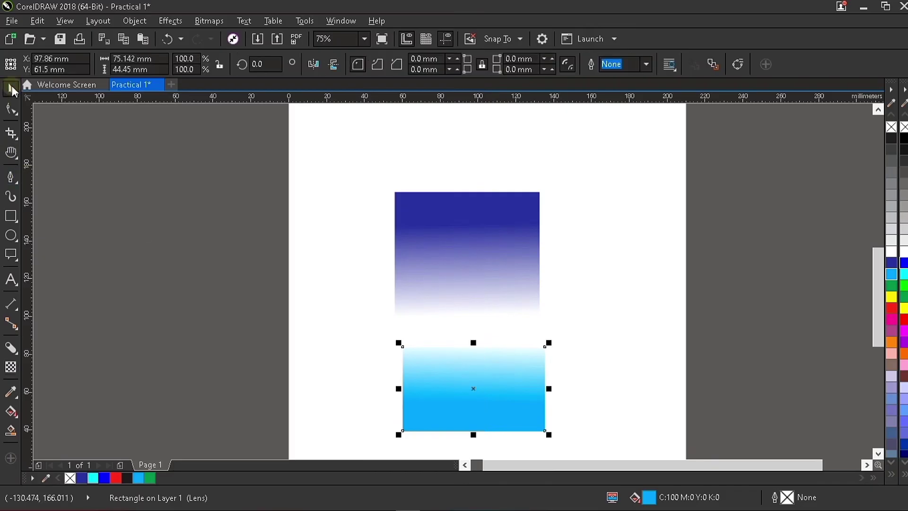
Delete the cyan rectangle and remove the transparency from the blue rectangle.
{"action": "left_click", "coordinate": [440, 253]}
{"action": "left_click", "coordinate": [454, 363]}
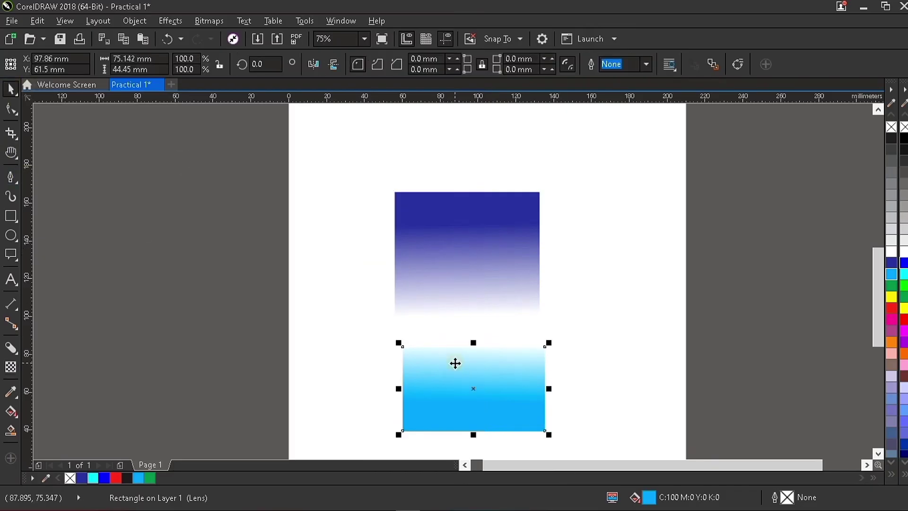
{"action": "left_click_drag", "start_coordinate": [454, 363], "coordinate": [439, 262]}
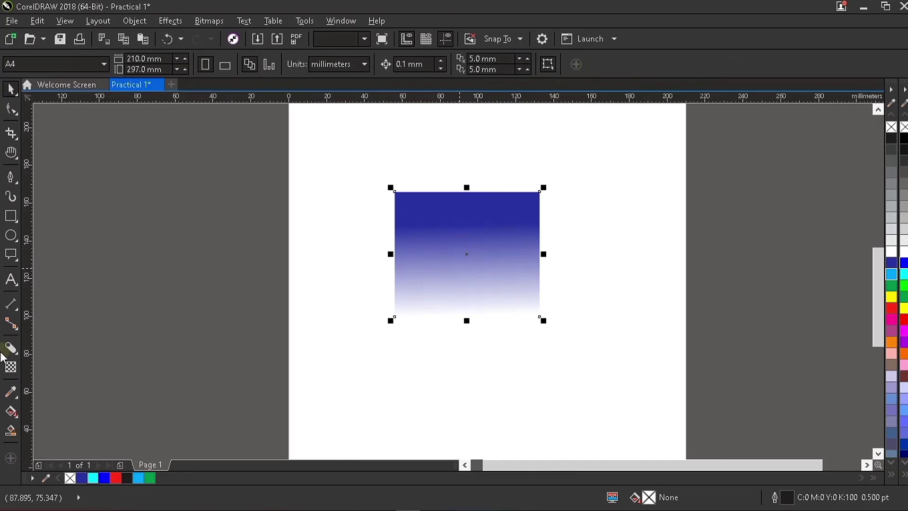
{"action": "left_click", "coordinate": [10, 366]}
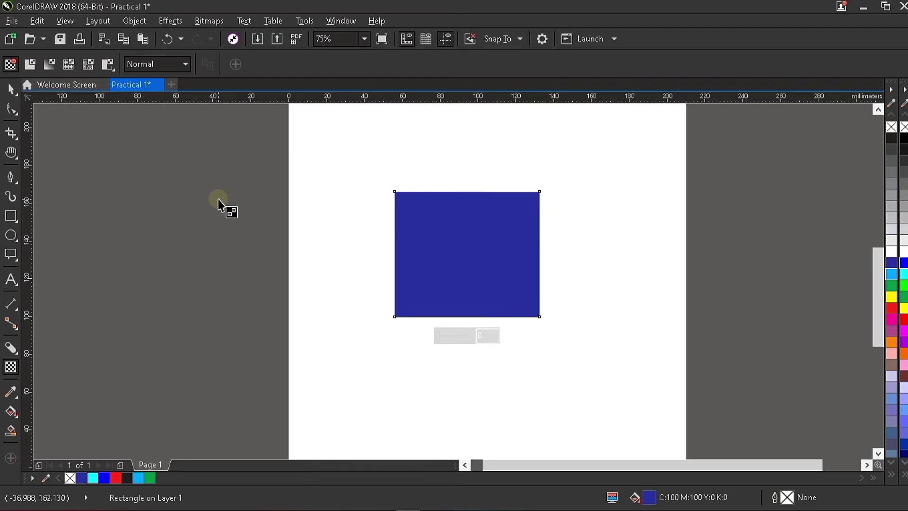
Apply a uniform transparency to the blue rectangle and raise its value to 79.
{"action": "left_click", "coordinate": [30, 64]}
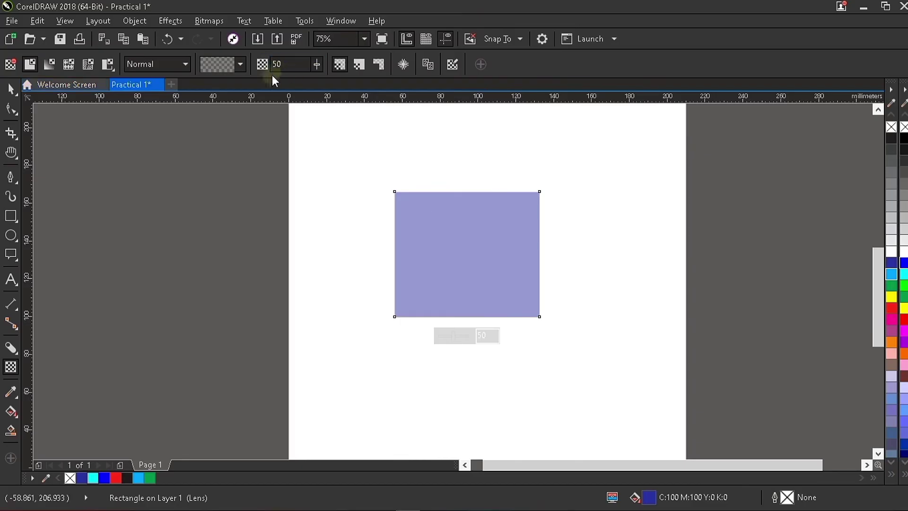
{"action": "left_click", "coordinate": [279, 64]}
{"action": "left_click", "coordinate": [316, 65]}
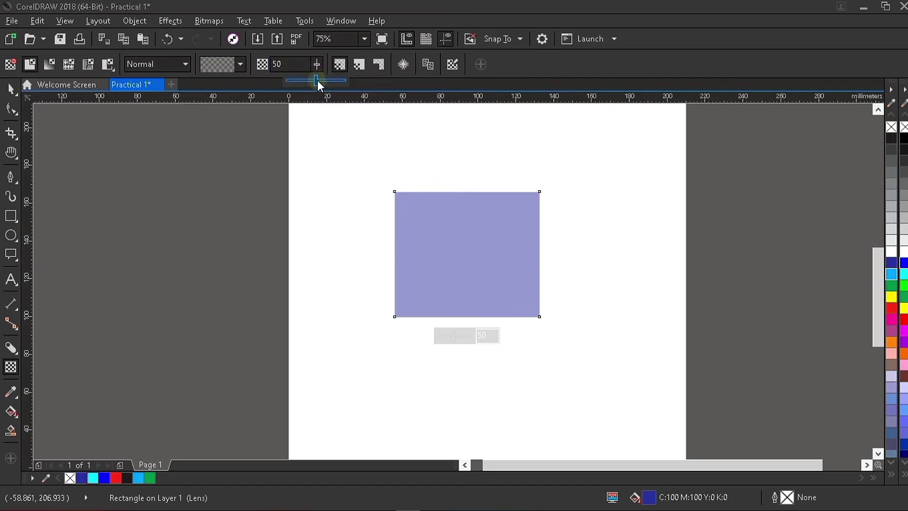
{"action": "left_click_drag", "start_coordinate": [317, 80], "coordinate": [333, 86]}
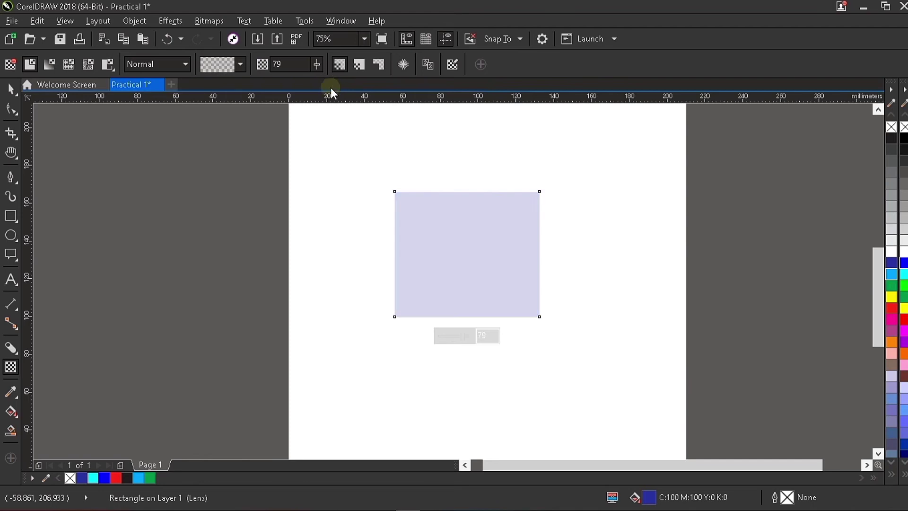
Try uniform transparency values of 90 and 30 on the blue rectangle.
{"action": "left_click", "coordinate": [294, 70]}
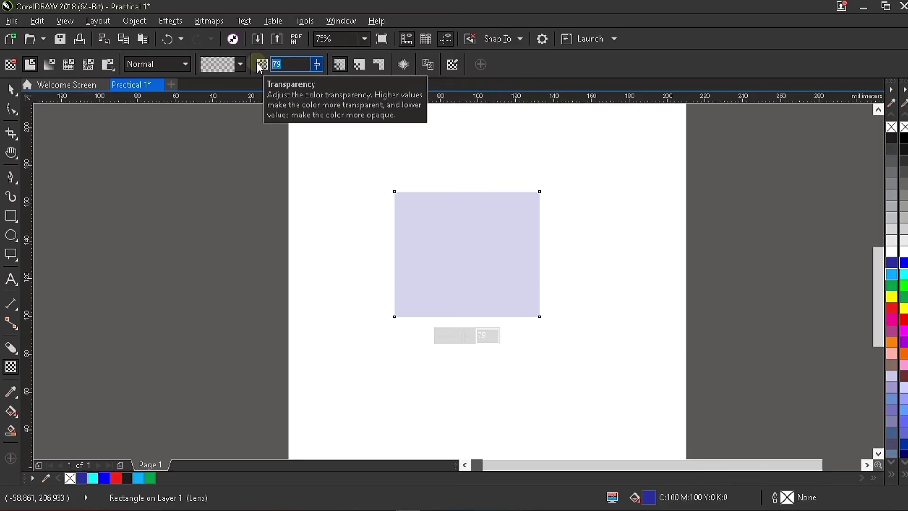
{"action": "type", "text": "90"}
{"action": "key", "text": "Return"}
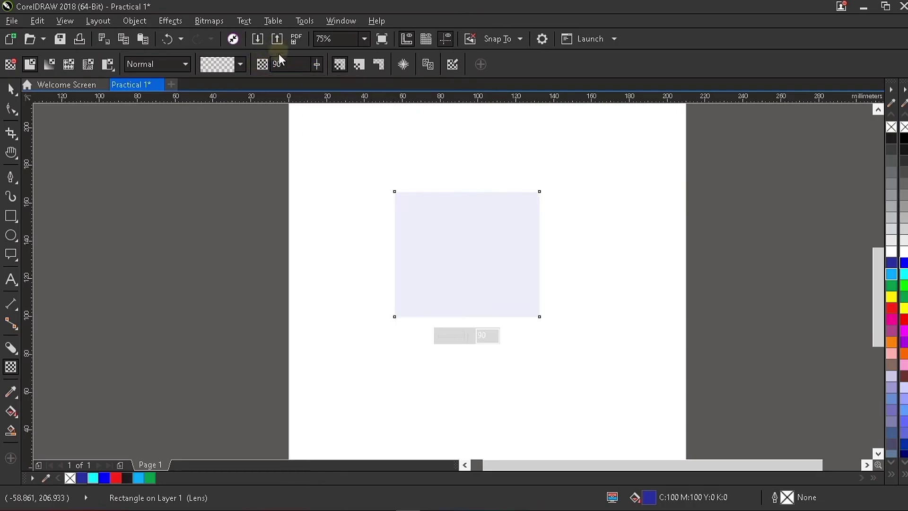
{"action": "left_click", "coordinate": [274, 64]}
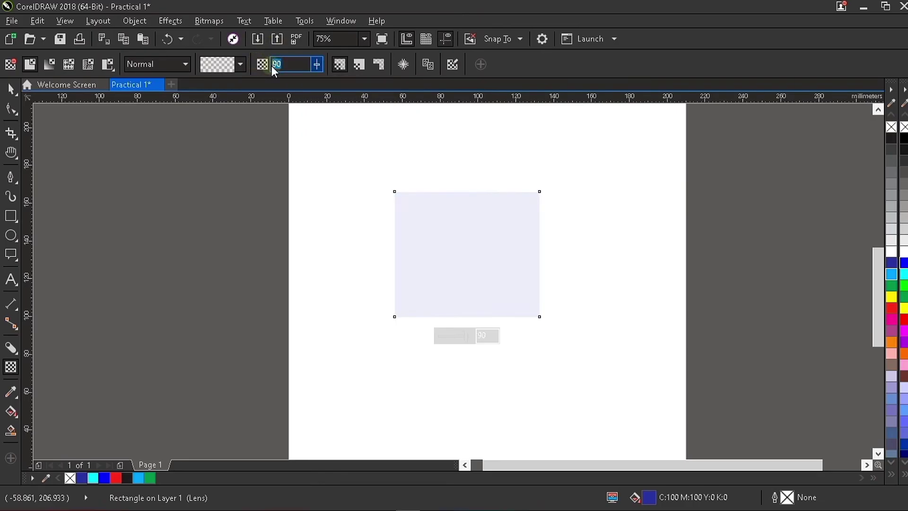
{"action": "type", "text": "30"}
{"action": "key", "text": "Return"}
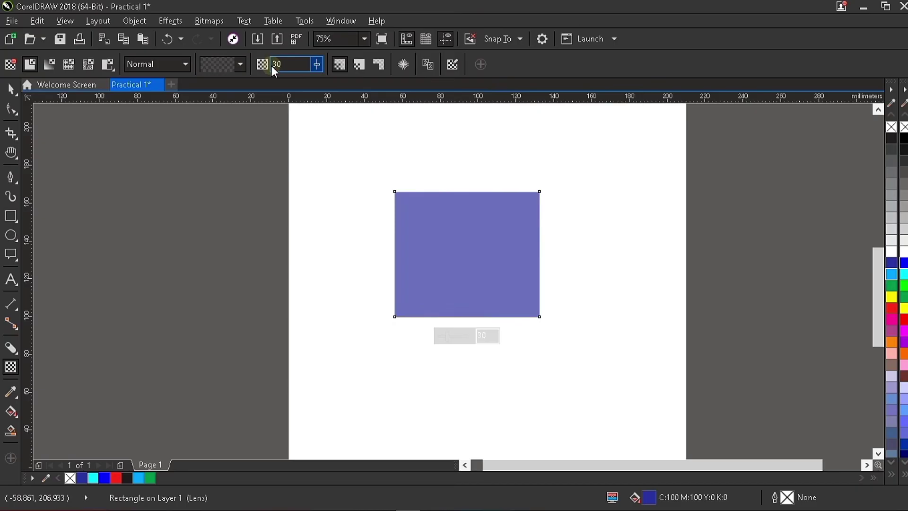
Try the two extreme uniform transparency values, 0 and 100, on the blue rectangle.
{"action": "double_click", "coordinate": [274, 66]}
{"action": "type", "text": "0"}
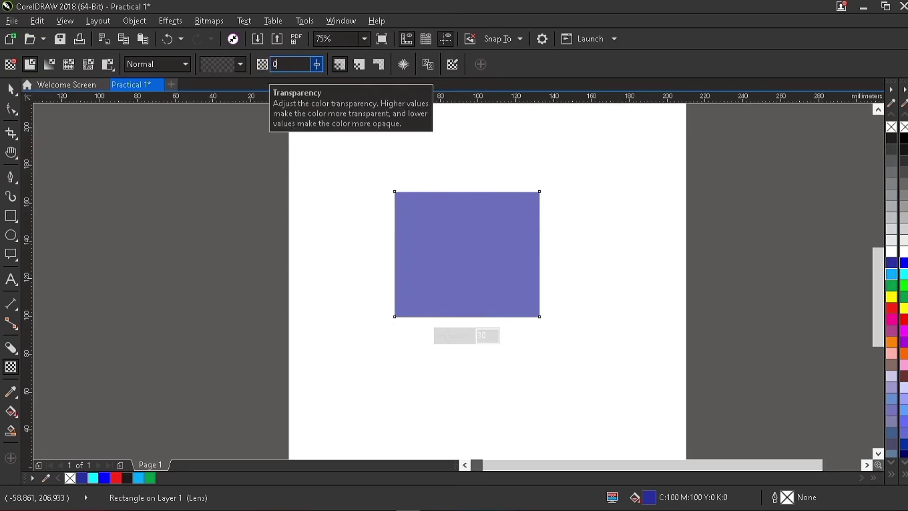
{"action": "key", "text": "Return"}
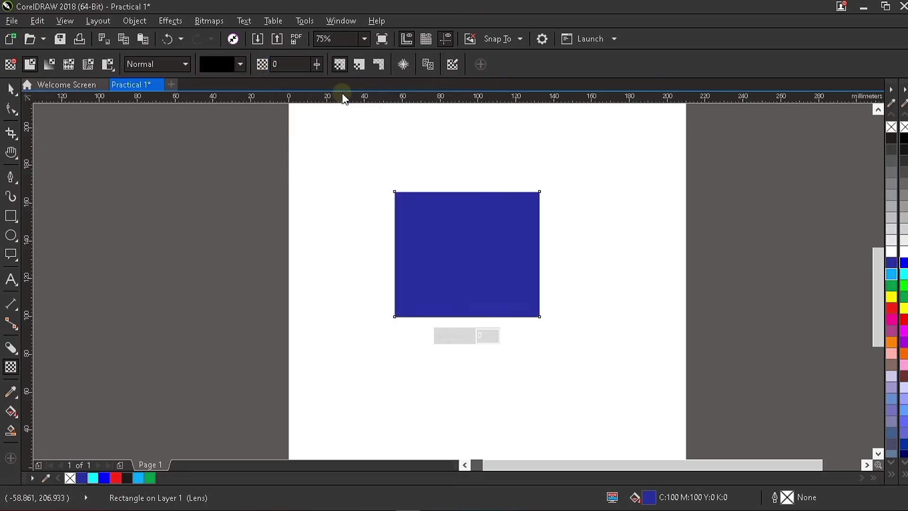
{"action": "double_click", "coordinate": [272, 72]}
{"action": "type", "text": "100"}
{"action": "key", "text": "Return"}
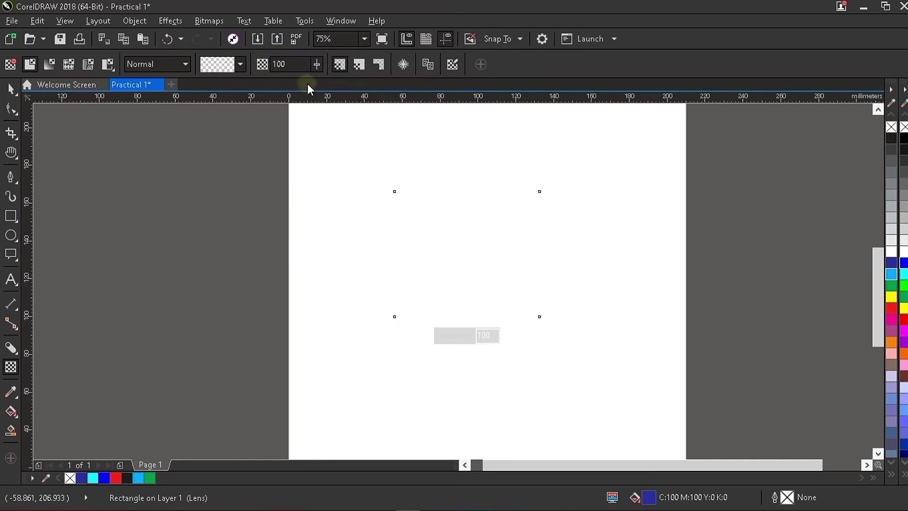
Set the blue rectangle's uniform transparency to 50.
{"action": "double_click", "coordinate": [289, 65]}
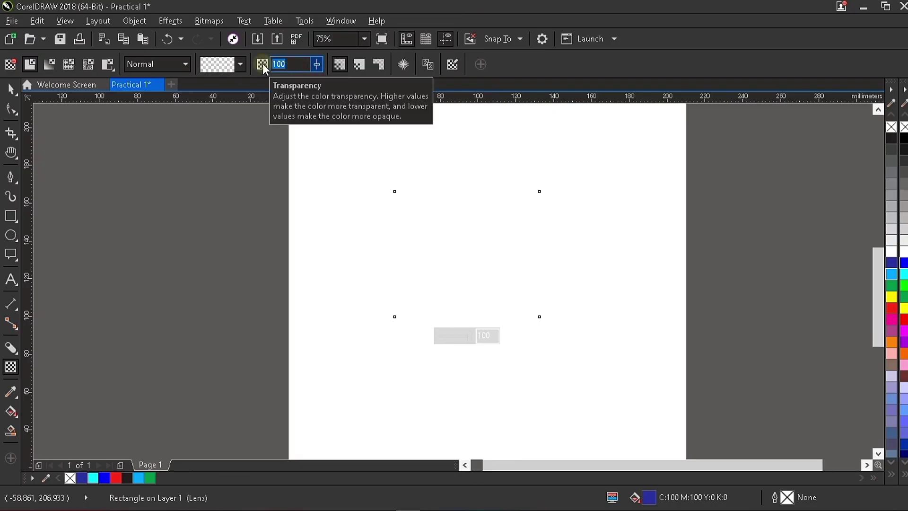
{"action": "type", "text": "50"}
{"action": "key", "text": "Return"}
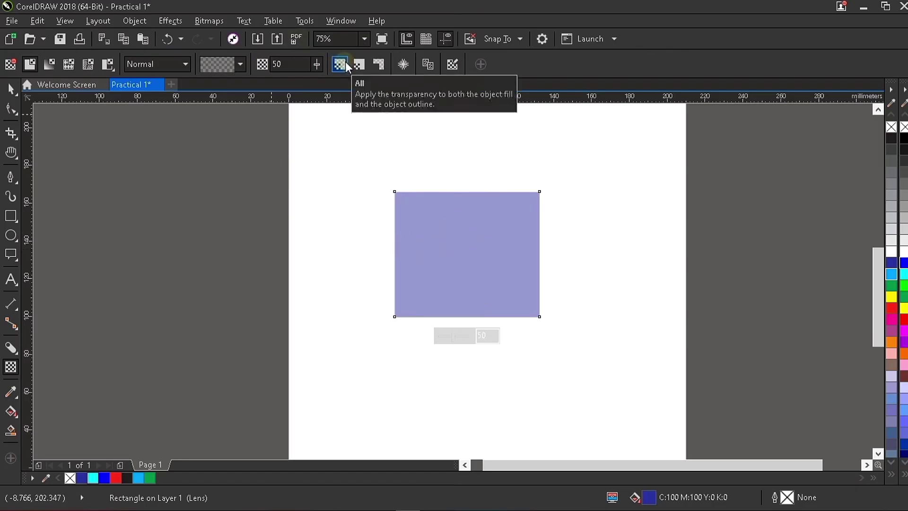
Apply an elliptical fountain transparency to the blue rectangle and shift its centre up to near the rectangle's middle.
{"action": "left_click", "coordinate": [52, 69]}
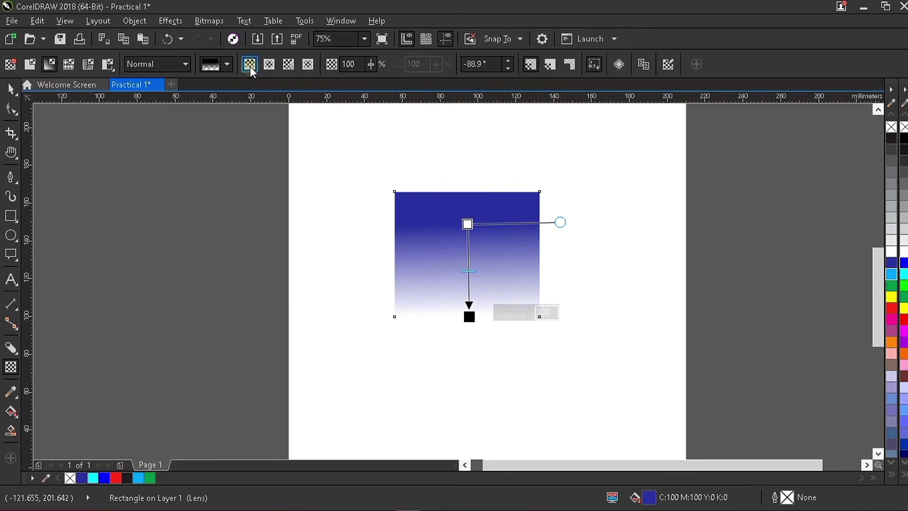
{"action": "left_click", "coordinate": [269, 64]}
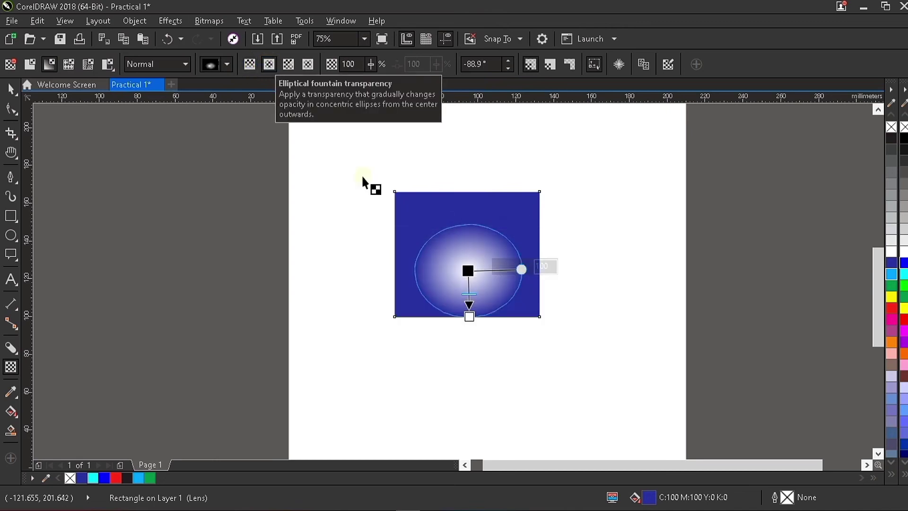
{"action": "left_click_drag", "start_coordinate": [465, 268], "coordinate": [468, 242]}
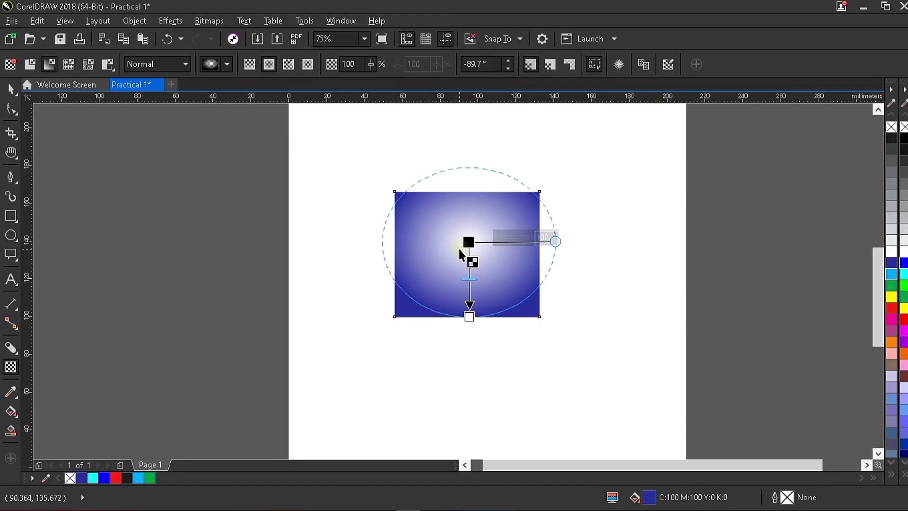
Delete the blue rectangle and display the Color and Attributes Eyedropper tool group.
{"action": "left_click", "coordinate": [10, 89]}
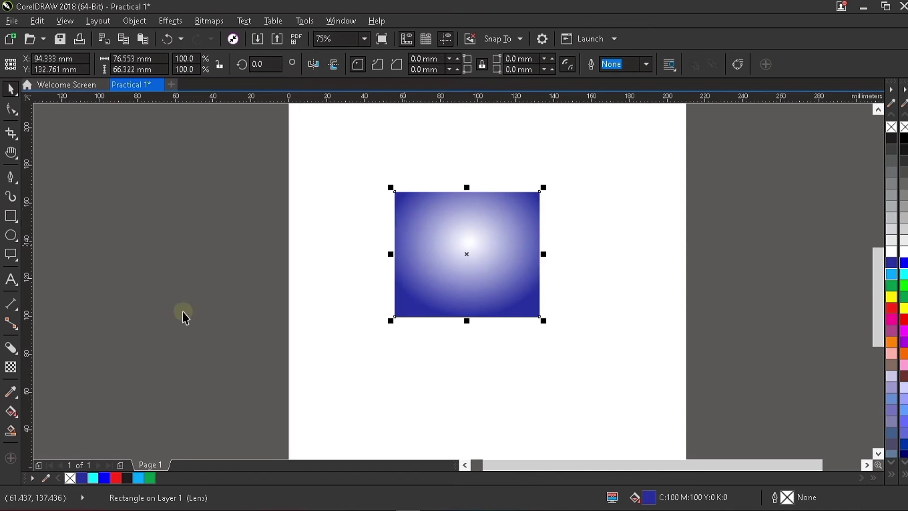
{"action": "key", "text": "Delete"}
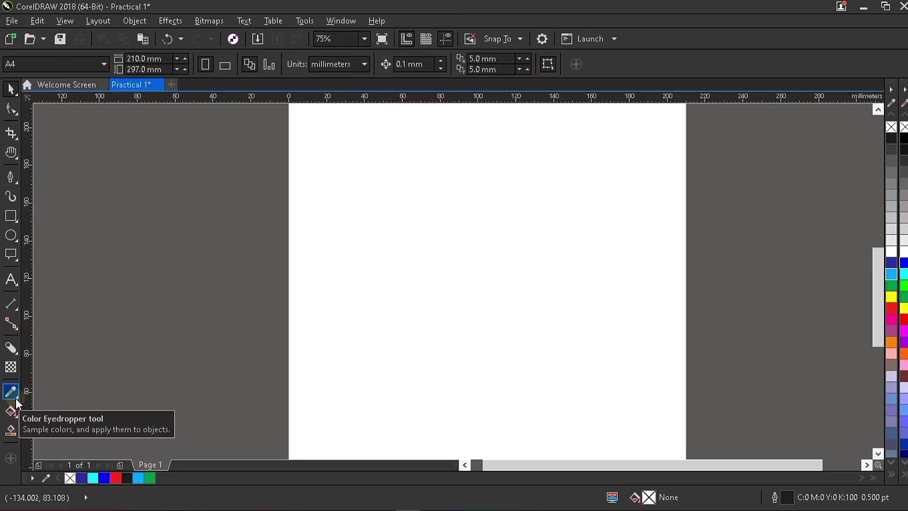
{"action": "left_click", "coordinate": [16, 398]}
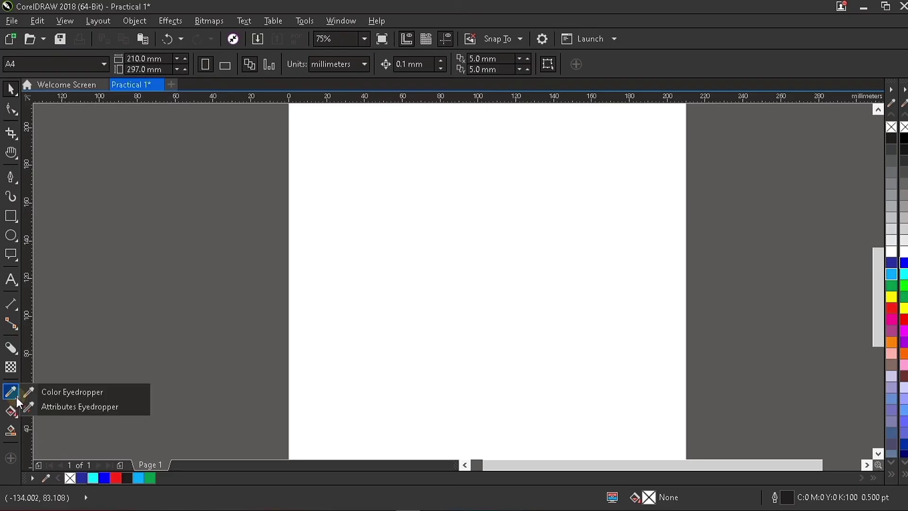
{"action": "left_click", "coordinate": [136, 407]}
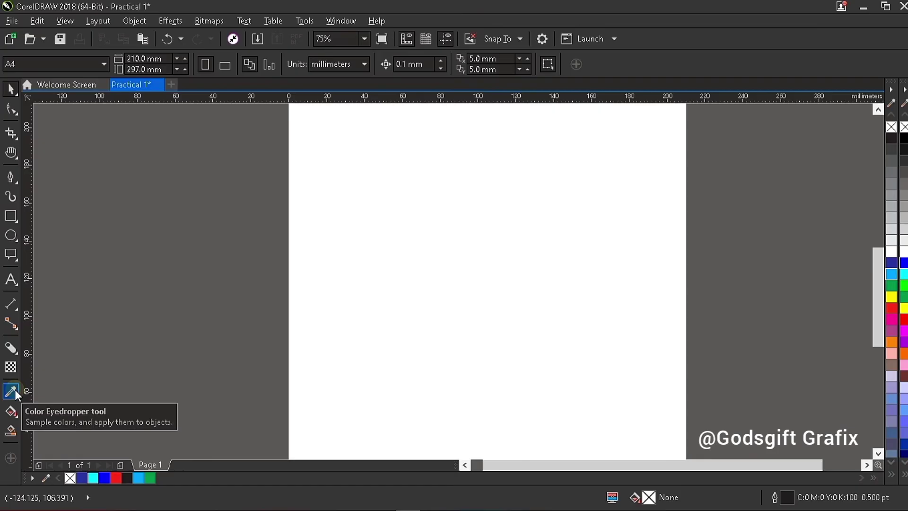
Draw a rectangle about 50 mm wide and 56 mm high with a magenta fill and no outline.
{"action": "left_click", "coordinate": [10, 227]}
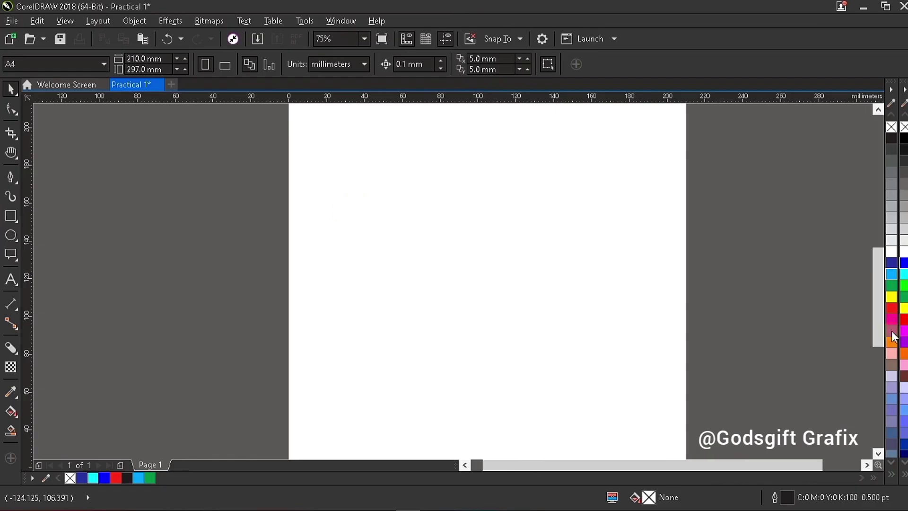
{"action": "key", "text": "ctrl+z"}
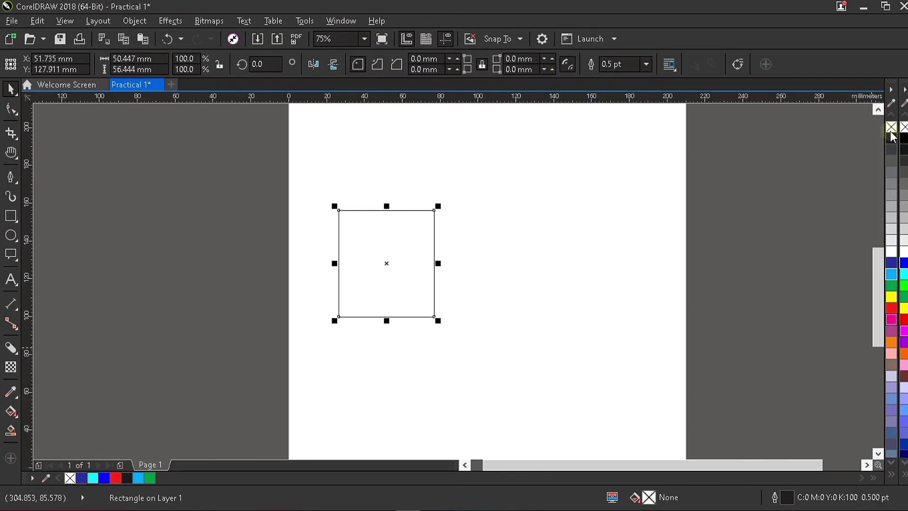
{"action": "left_click", "coordinate": [891, 320]}
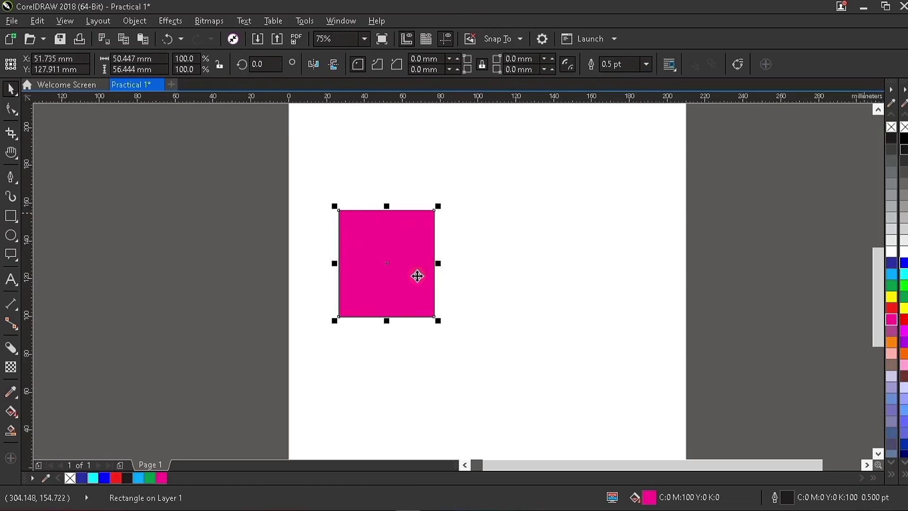
Draw a second, unfilled rectangle about 62 mm wide and 73 mm high below and to the right of the magenta one.
{"action": "left_click", "coordinate": [10, 216]}
{"action": "left_click", "coordinate": [480, 235]}
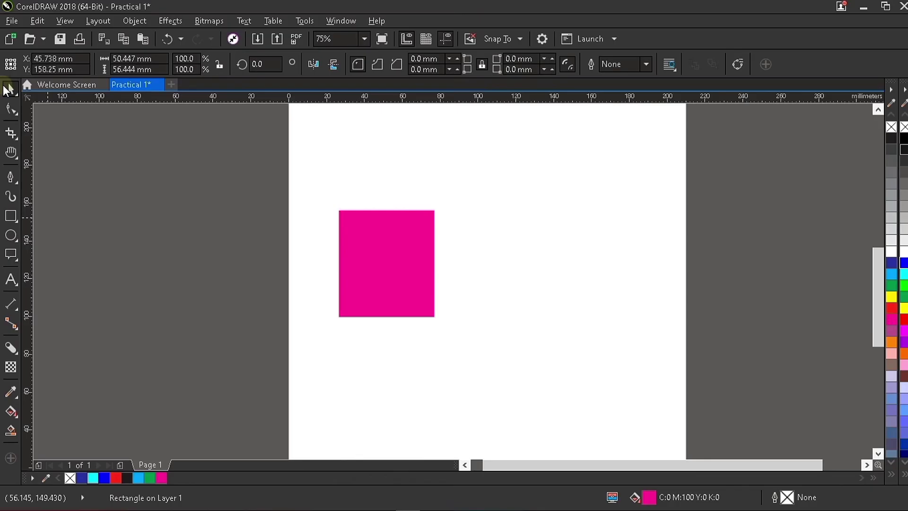
{"action": "left_click_drag", "start_coordinate": [480, 235], "coordinate": [597, 373]}
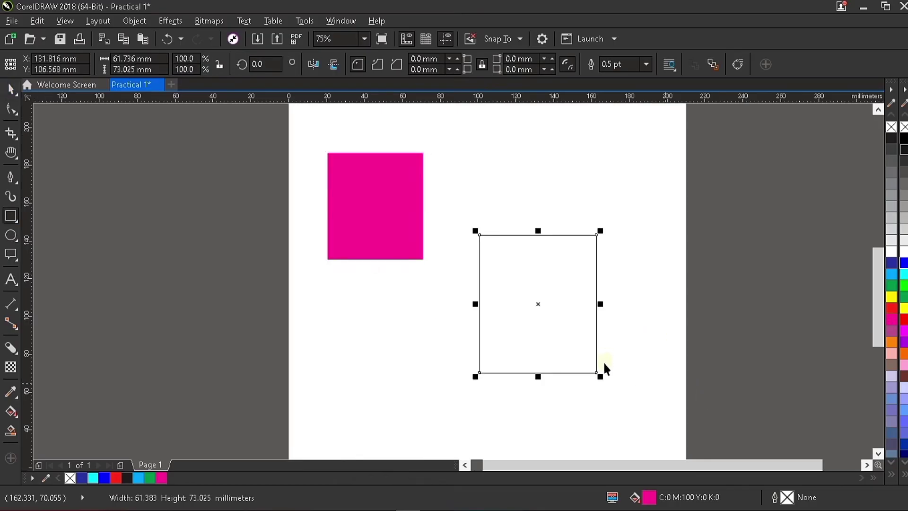
{"action": "left_click", "coordinate": [582, 329]}
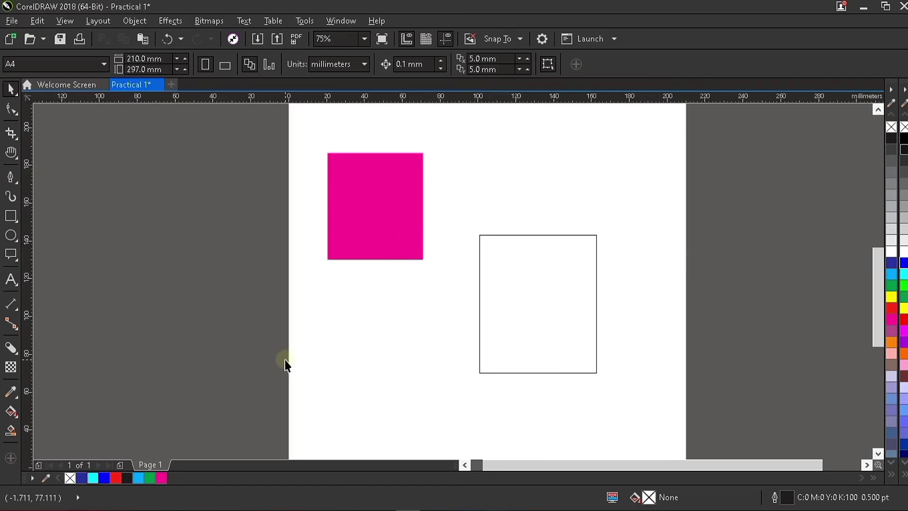
Sample the first rectangle's magenta with the Color Eyedropper and fill the larger rectangle with it.
{"action": "left_click", "coordinate": [18, 395]}
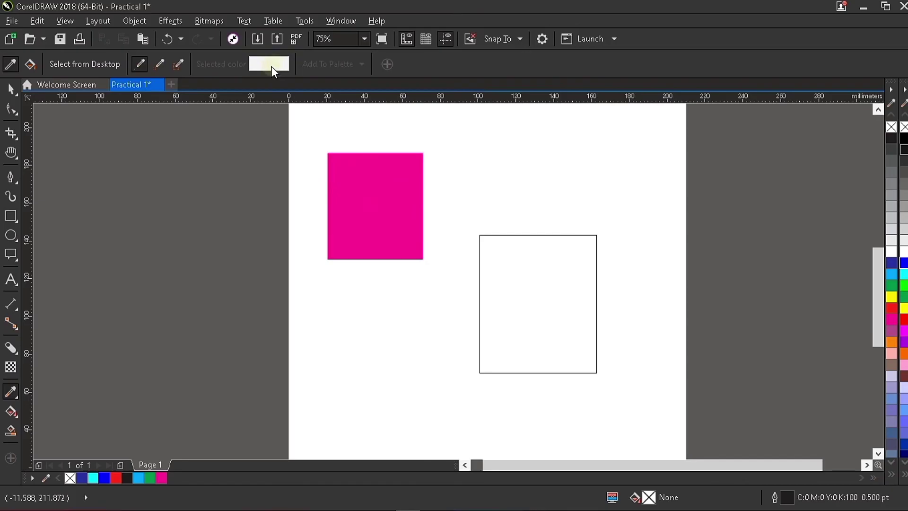
{"action": "left_click", "coordinate": [376, 194]}
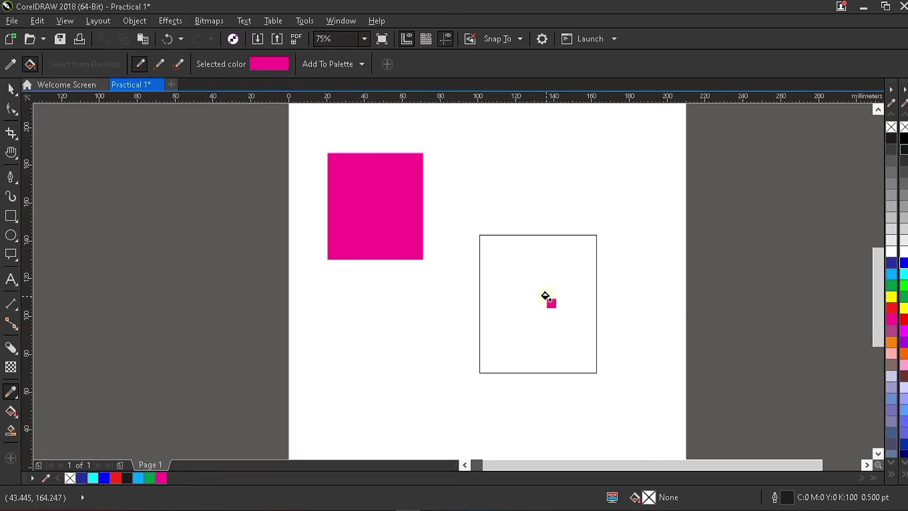
{"action": "left_click", "coordinate": [535, 308]}
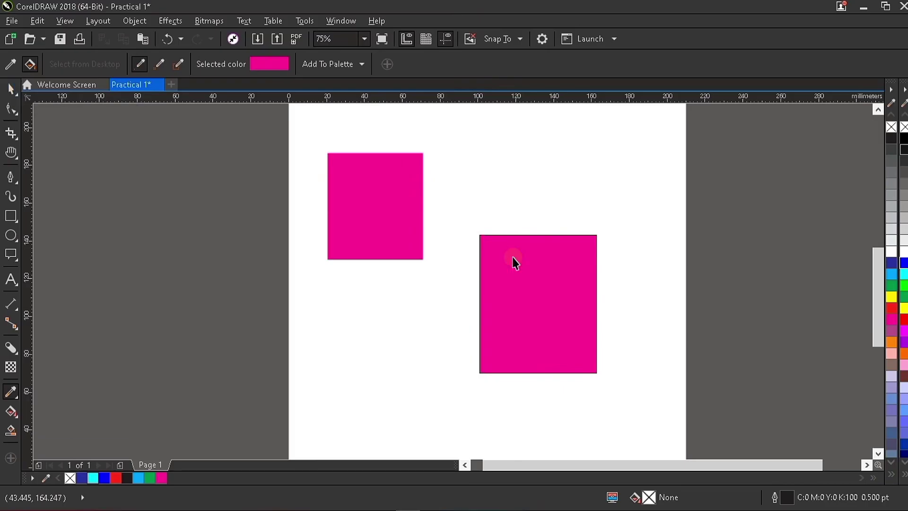
{"action": "key", "text": "space"}
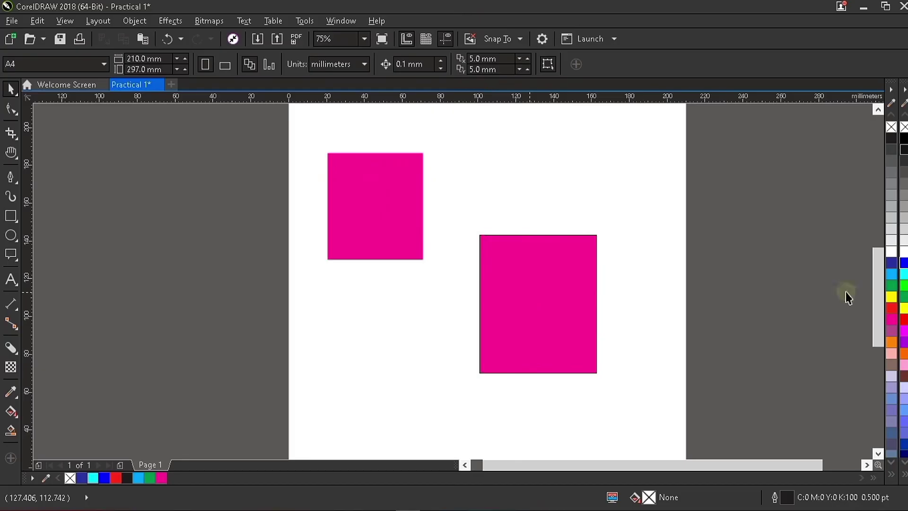
Change the fill of the smaller rectangle to blue (C100 M100 Y0 K0).
{"action": "left_click", "coordinate": [555, 286]}
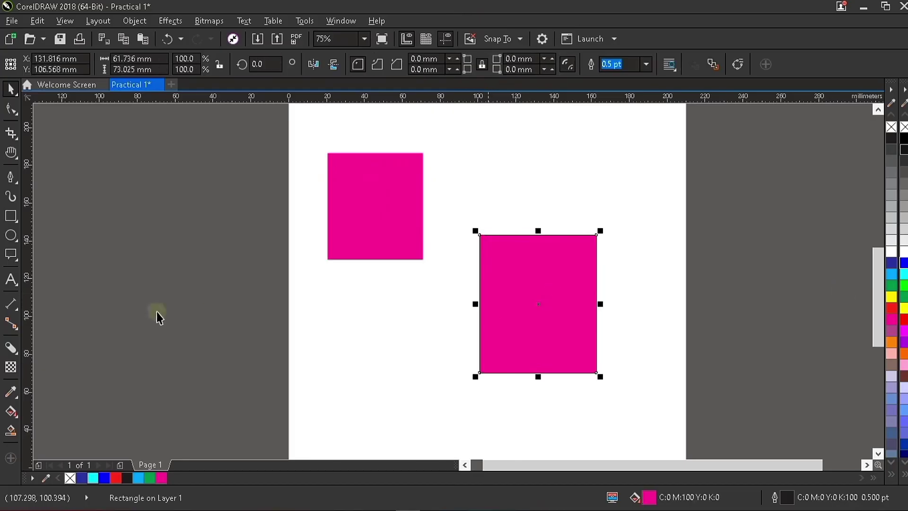
{"action": "left_click", "coordinate": [369, 223]}
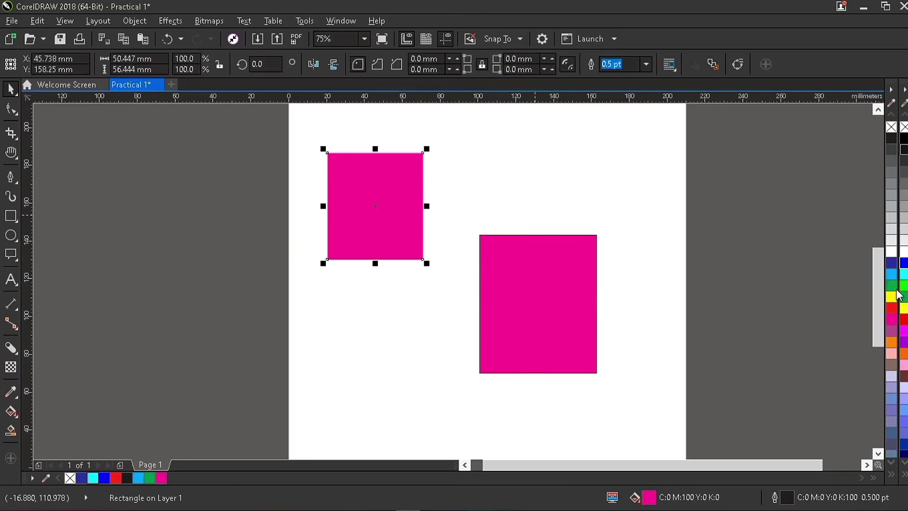
{"action": "key", "text": "ctrl+z"}
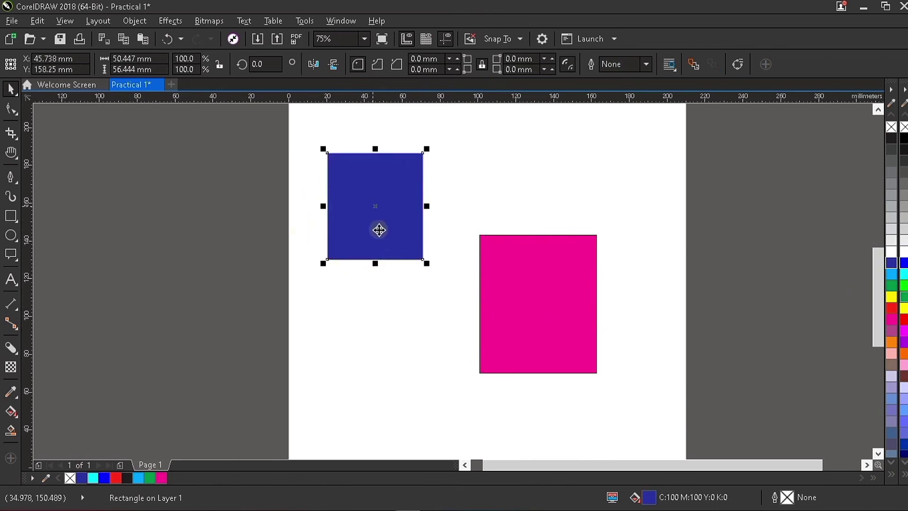
Sample the smaller rectangle's blue with the Color Eyedropper and apply it to the larger magenta rectangle.
{"action": "left_click", "coordinate": [10, 394]}
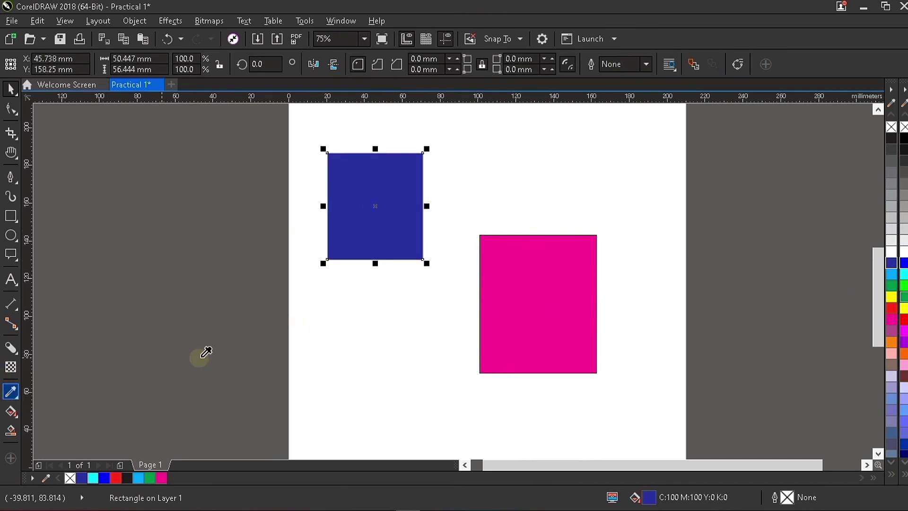
{"action": "left_click", "coordinate": [382, 194]}
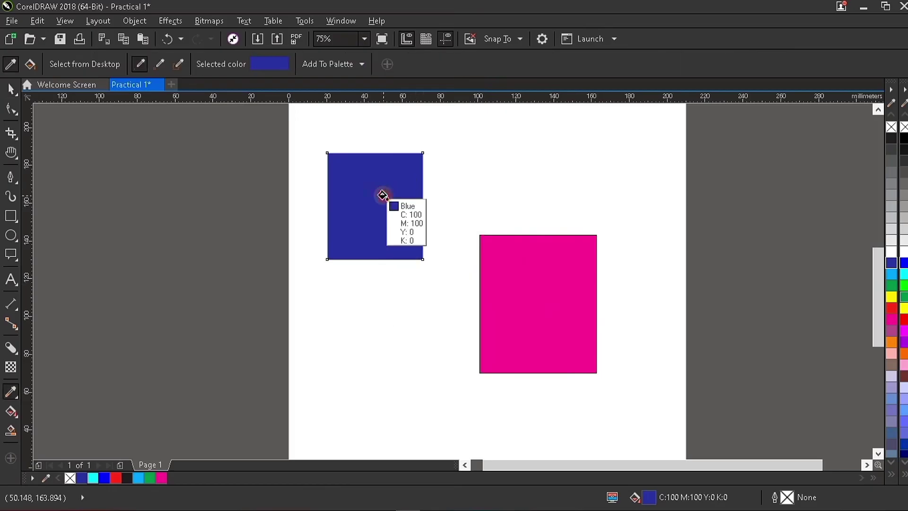
{"action": "left_click", "coordinate": [521, 289]}
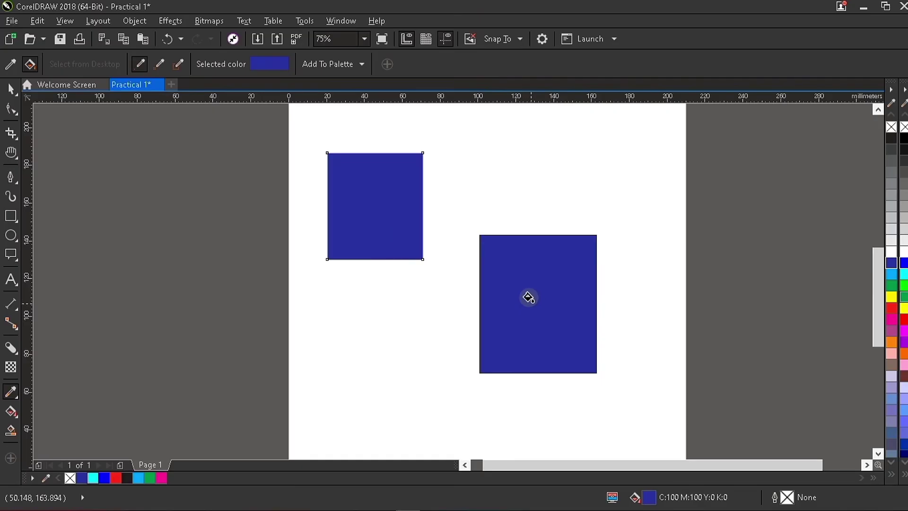
Try copying the smaller rectangle's attributes onto the larger one with the Attributes Eyedropper, and undo the application.
{"action": "left_click", "coordinate": [16, 398]}
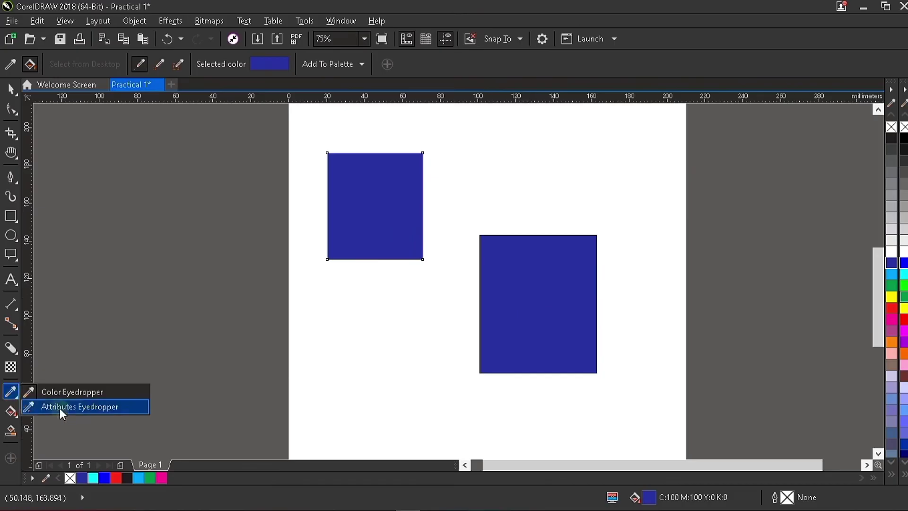
{"action": "left_click", "coordinate": [60, 407]}
{"action": "left_click", "coordinate": [371, 204]}
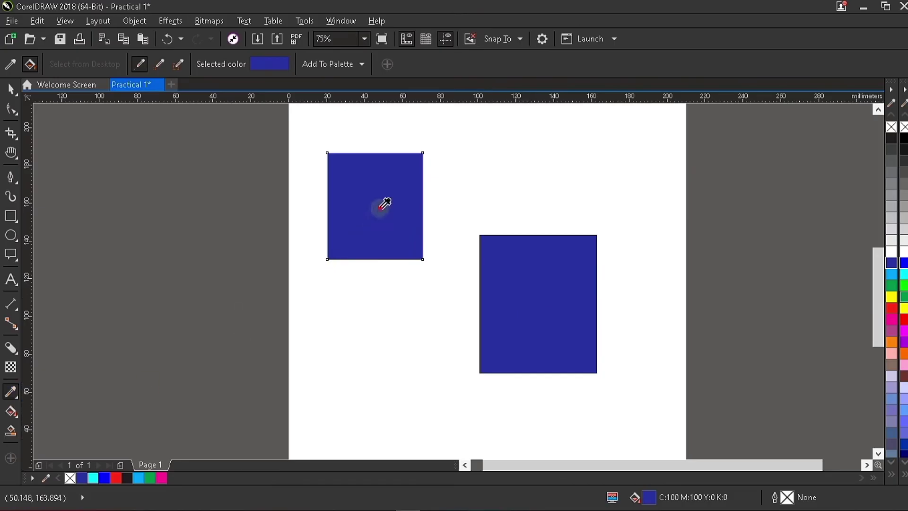
{"action": "left_click", "coordinate": [557, 264]}
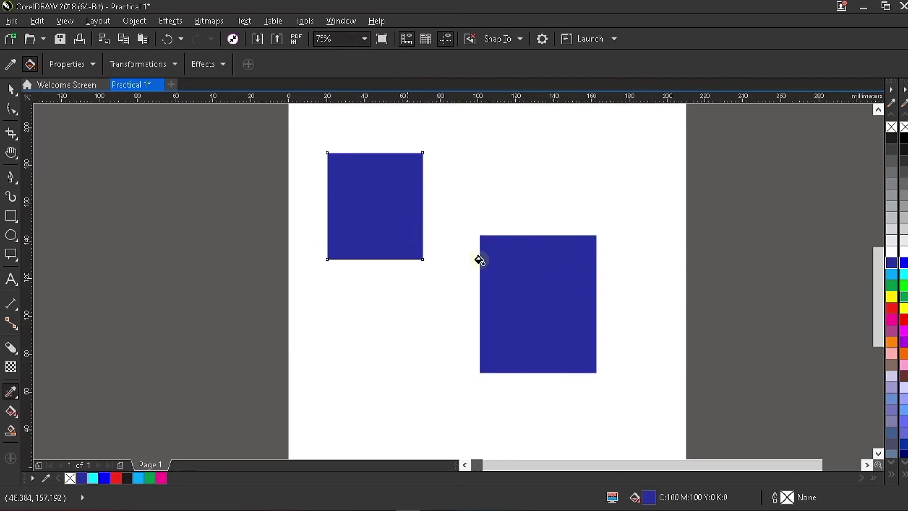
{"action": "key", "text": "ctrl+z"}
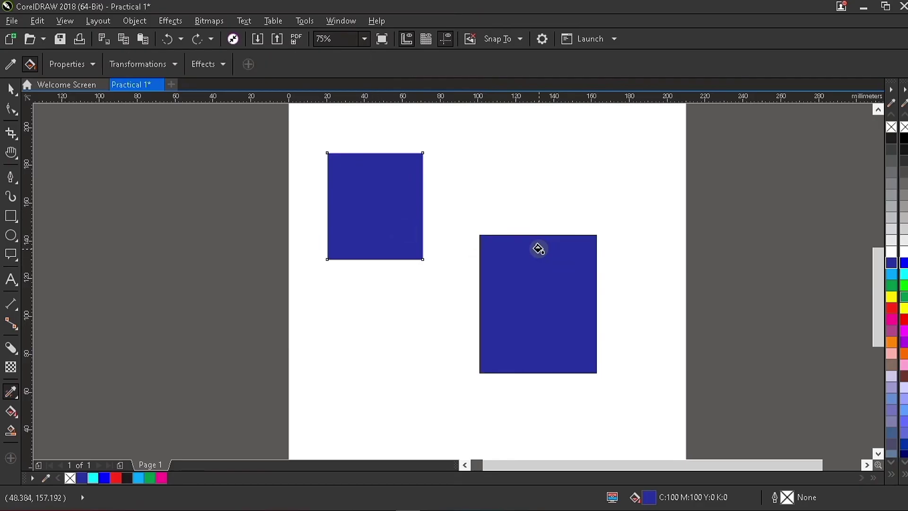
Set the outline width of the larger blue rectangle to 3.0 pt.
{"action": "scroll", "coordinate": [539, 249], "scroll_direction": "up", "scroll_amount": 5}
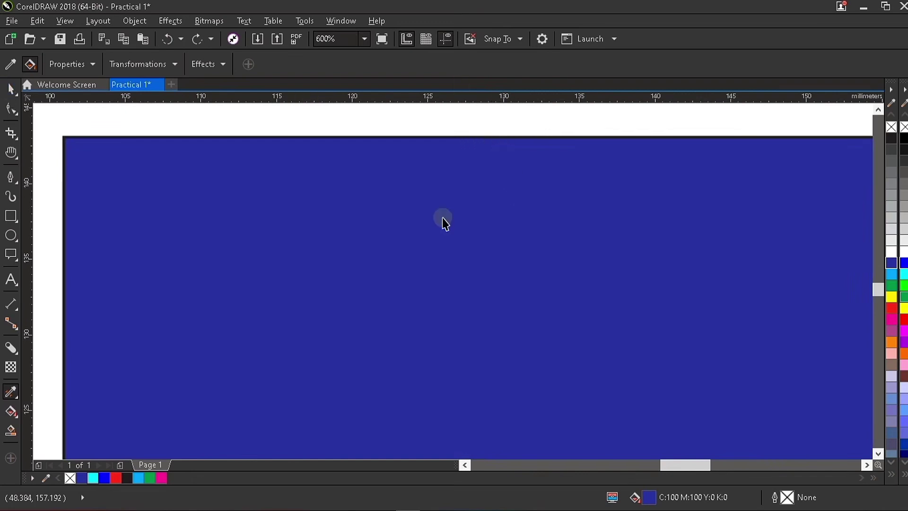
{"action": "key", "text": "space"}
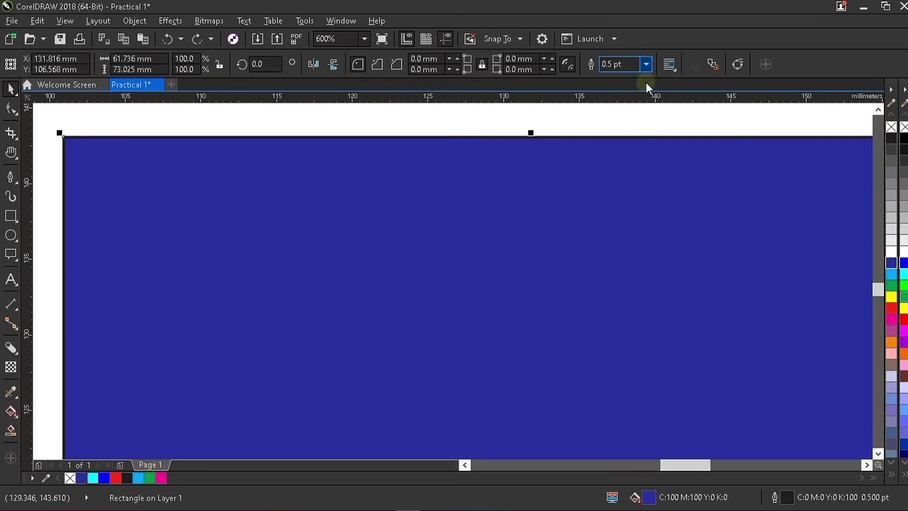
{"action": "left_click", "coordinate": [646, 64]}
{"action": "left_click", "coordinate": [620, 147]}
{"action": "scroll", "coordinate": [448, 186], "scroll_direction": "down", "scroll_amount": 4}
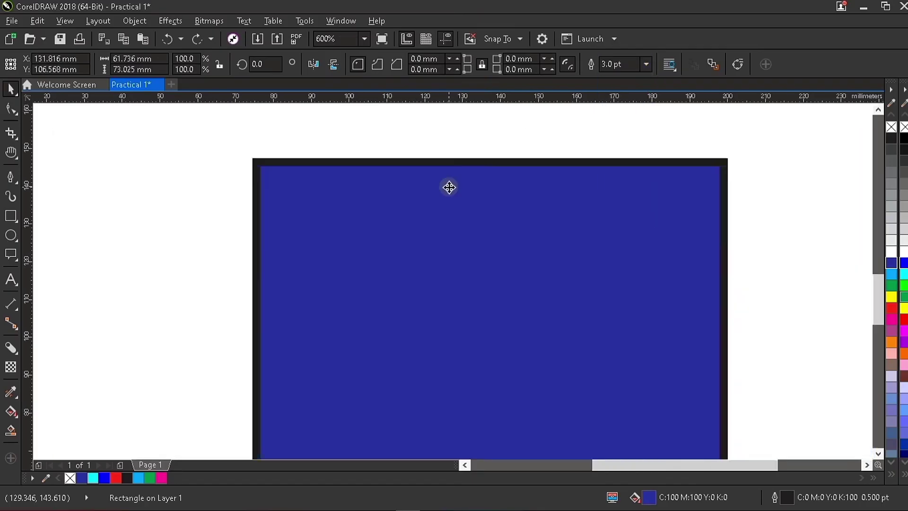
{"action": "scroll", "coordinate": [430, 182], "scroll_direction": "down", "scroll_amount": 5}
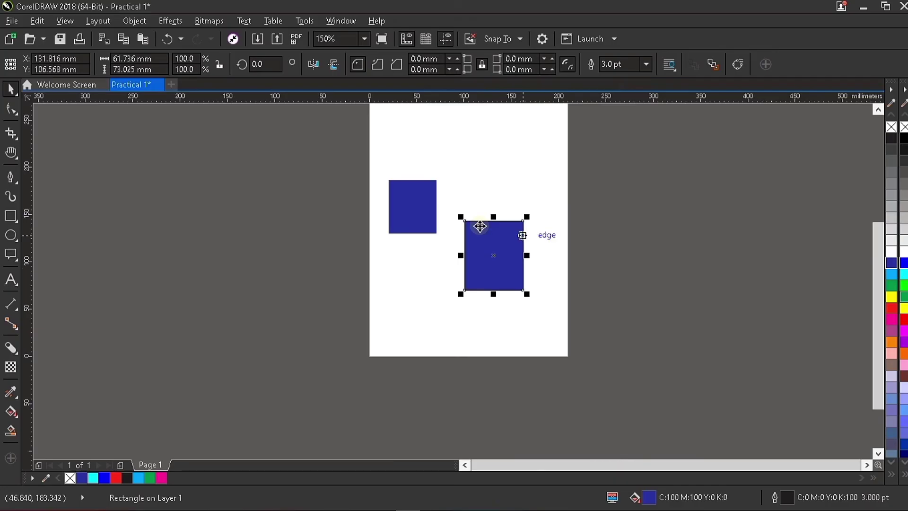
Copy the smaller rectangle's attributes onto the larger outlined rectangle with the Attributes Eyedropper.
{"action": "scroll", "coordinate": [480, 227], "scroll_direction": "up", "scroll_amount": 4}
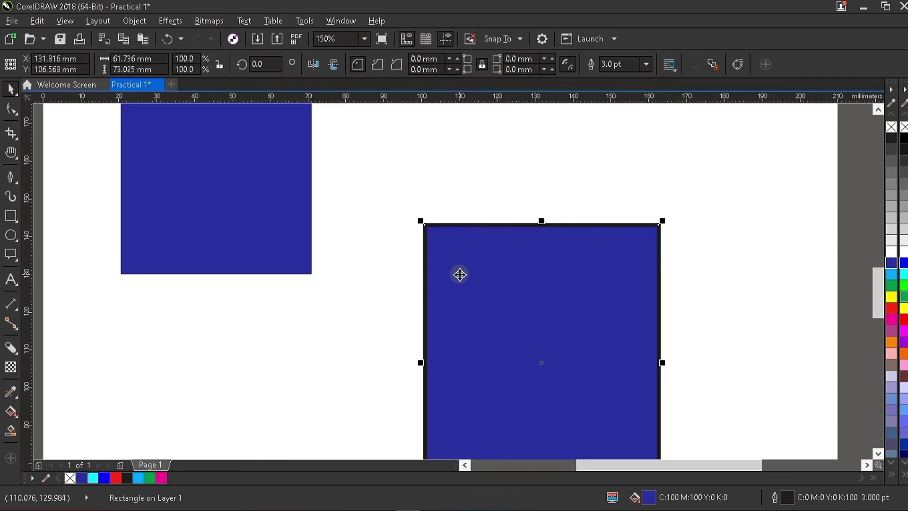
{"action": "left_click", "coordinate": [19, 396]}
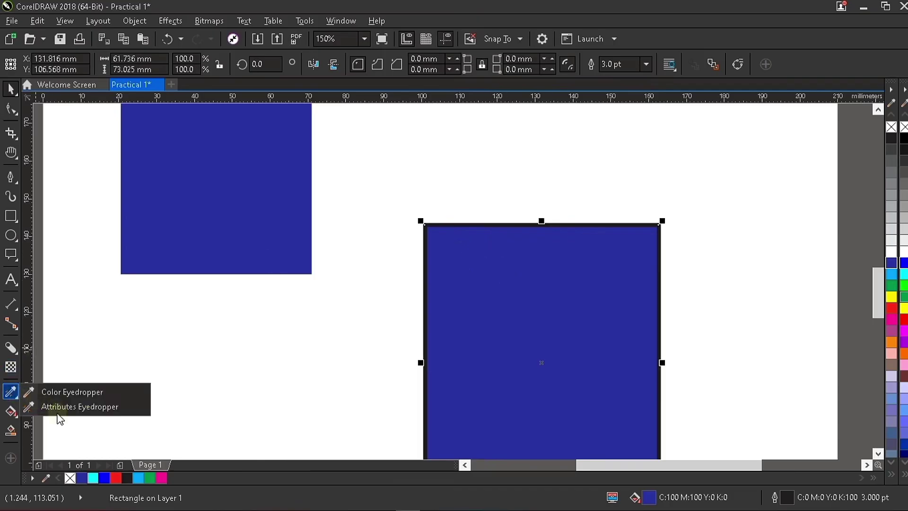
{"action": "left_click", "coordinate": [108, 400]}
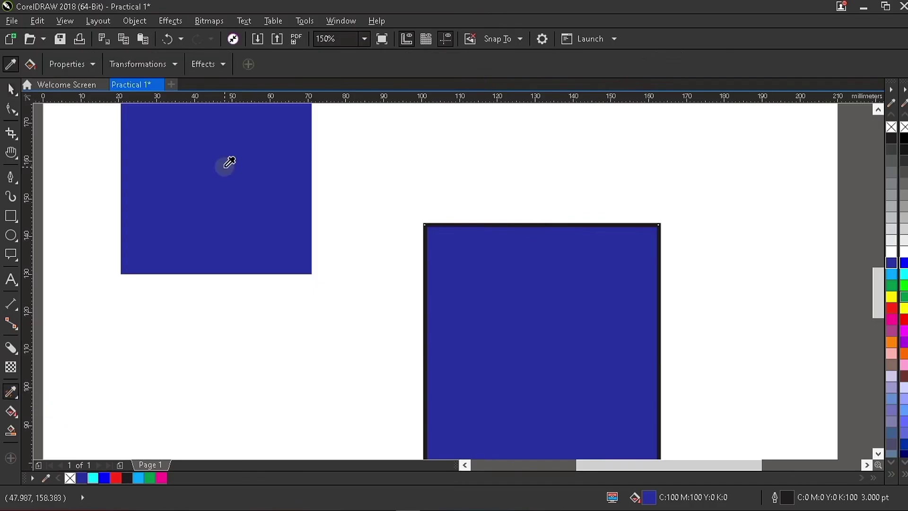
{"action": "left_click", "coordinate": [224, 165]}
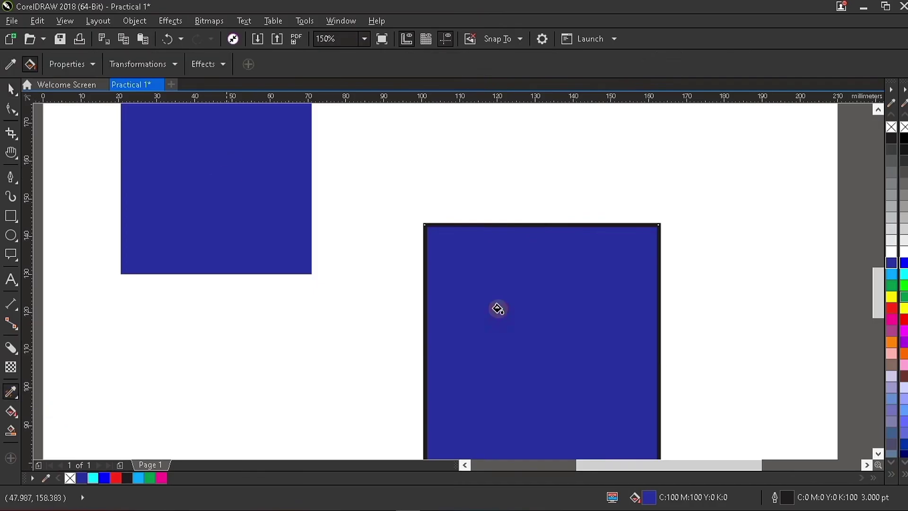
{"action": "left_click", "coordinate": [498, 308]}
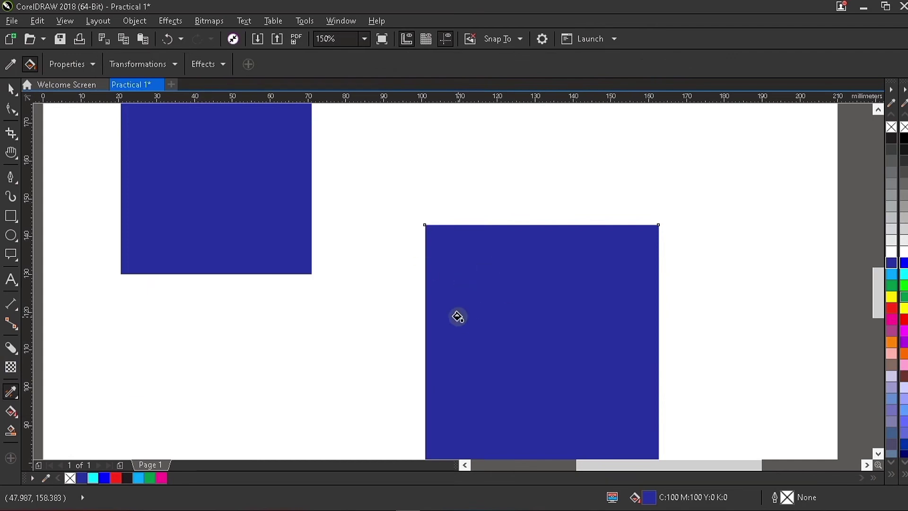
Return to the Pick tool and delete the larger blue rectangle.
{"action": "left_click", "coordinate": [18, 401]}
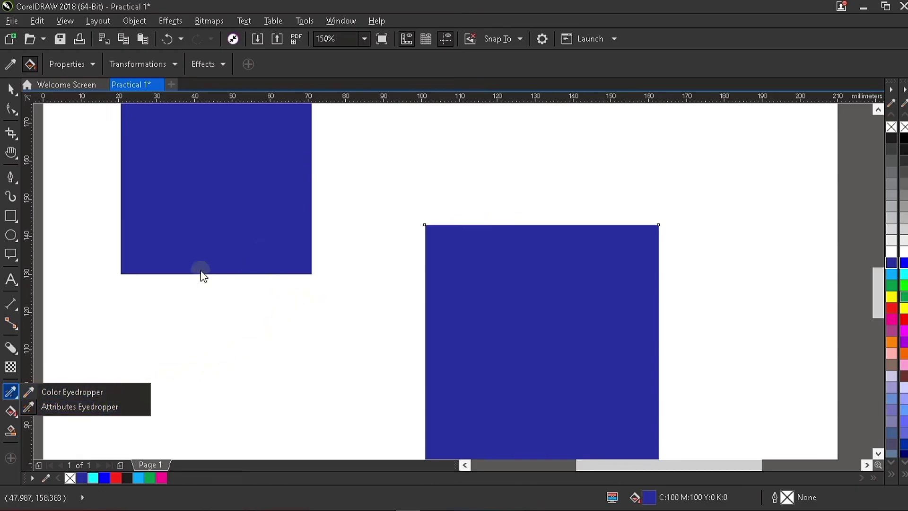
{"action": "left_click", "coordinate": [17, 112]}
{"action": "left_click", "coordinate": [16, 93]}
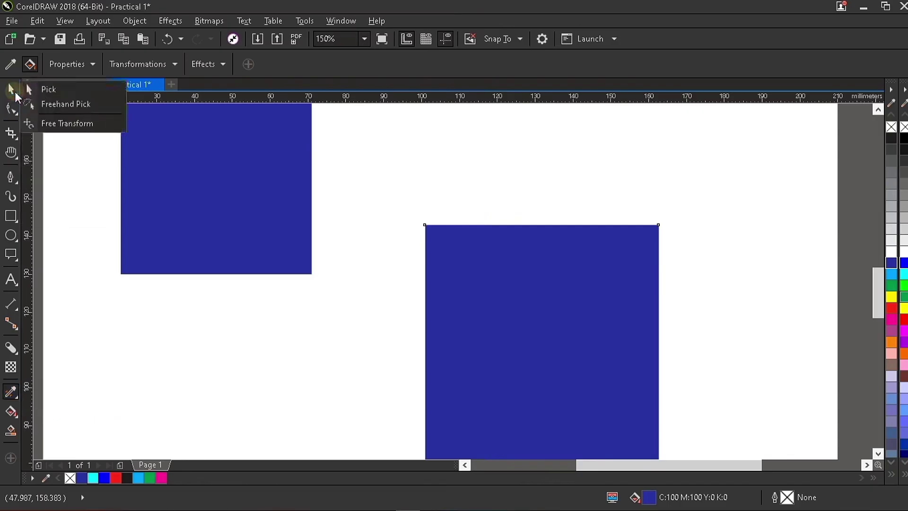
{"action": "left_click", "coordinate": [11, 90]}
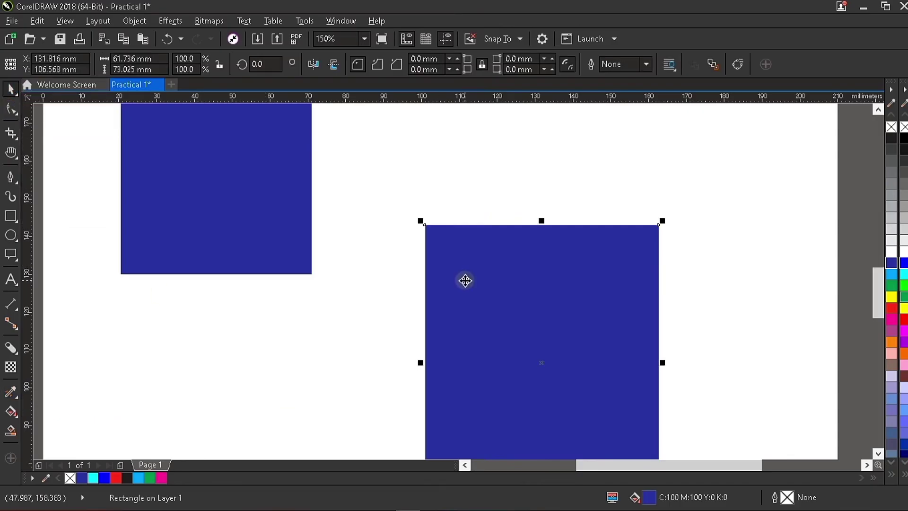
{"action": "scroll", "coordinate": [464, 279], "scroll_direction": "down", "scroll_amount": 5}
{"action": "scroll", "coordinate": [441, 300], "scroll_direction": "up", "scroll_amount": 1}
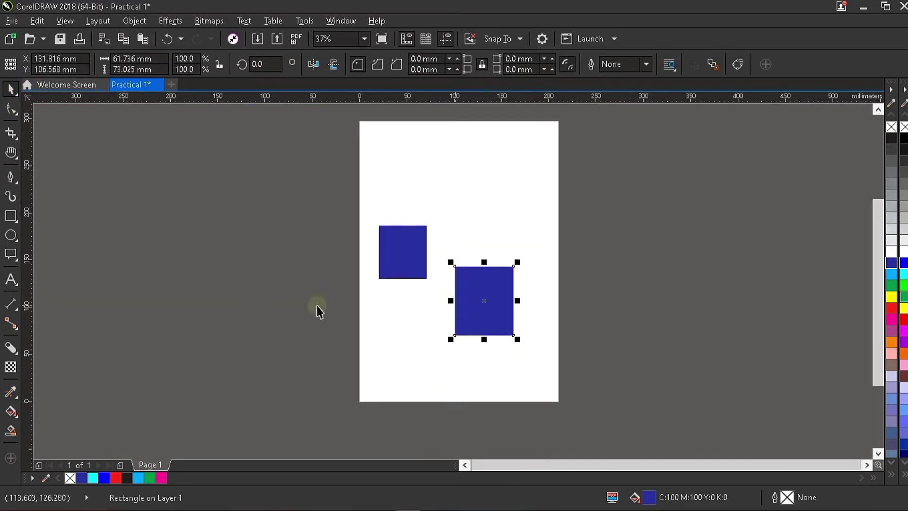
{"action": "key", "text": "Delete"}
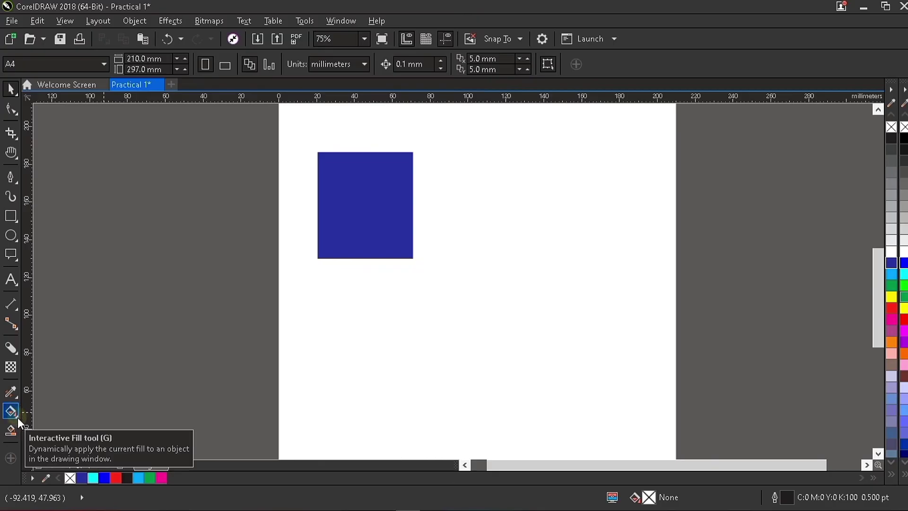
Apply a vertical blue-to-white fountain fill to the remaining rectangle with Interactive Fill, running from its middle to just below its lower edge.
{"action": "left_click", "coordinate": [18, 417]}
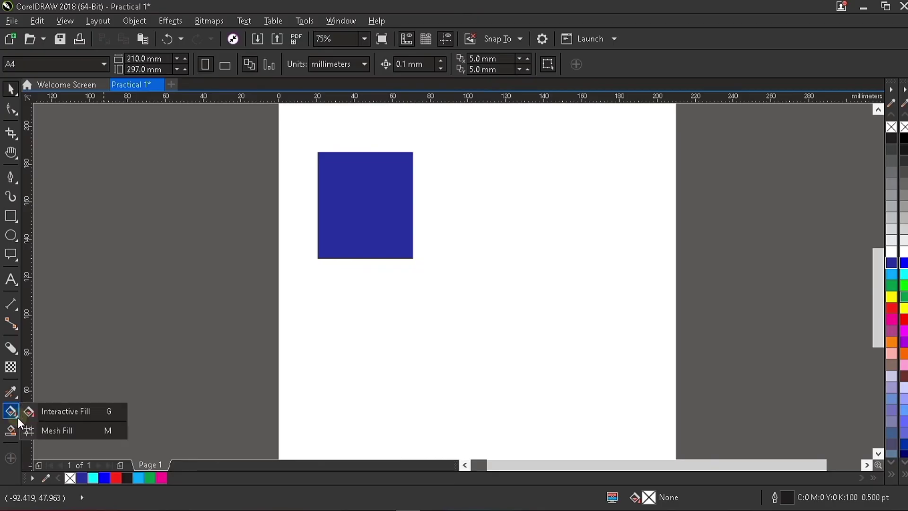
{"action": "left_click", "coordinate": [19, 429]}
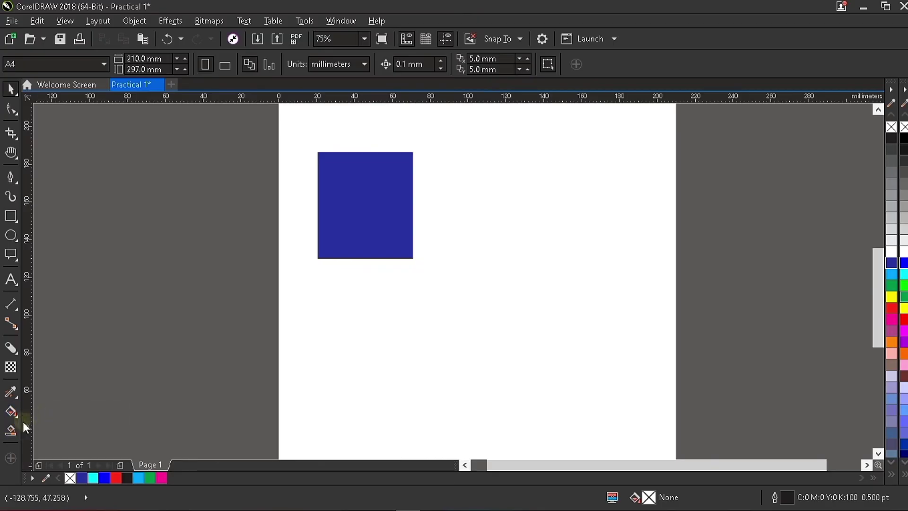
{"action": "left_click", "coordinate": [18, 416]}
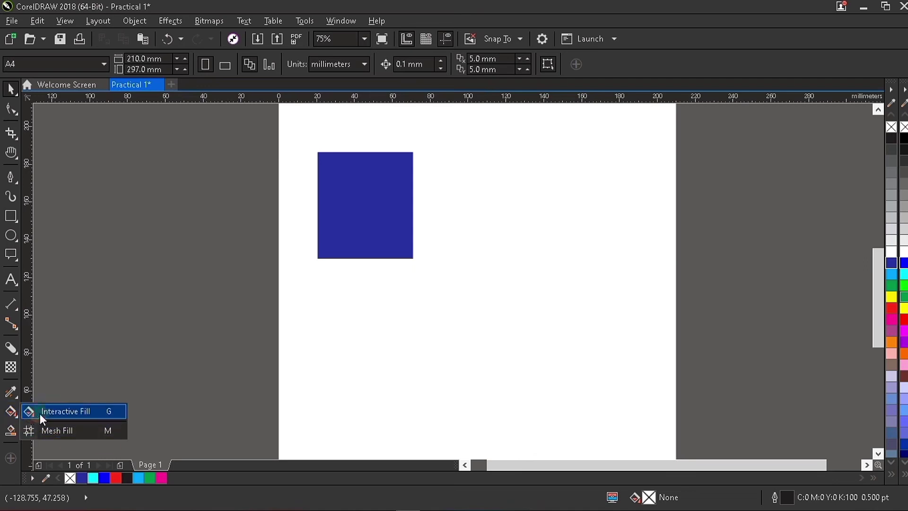
{"action": "left_click", "coordinate": [41, 413]}
{"action": "left_click", "coordinate": [347, 196]}
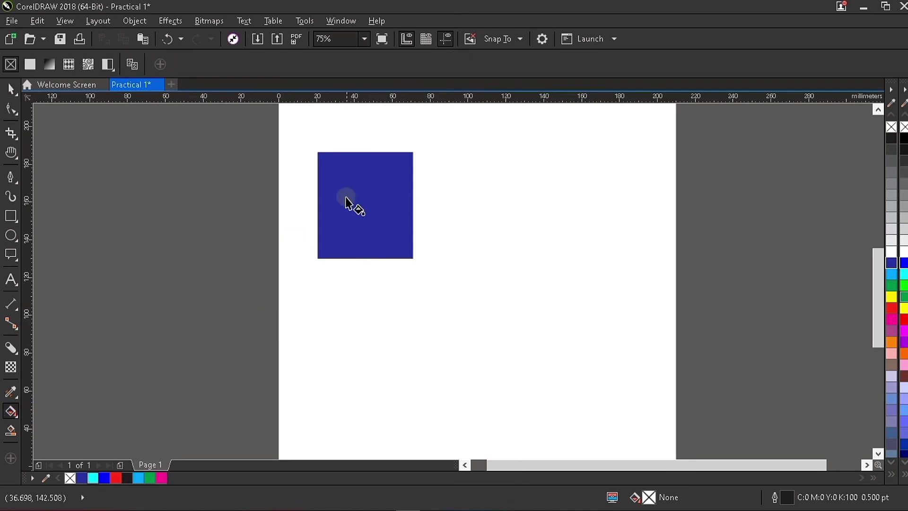
{"action": "scroll", "coordinate": [347, 198], "scroll_direction": "up", "scroll_amount": 2}
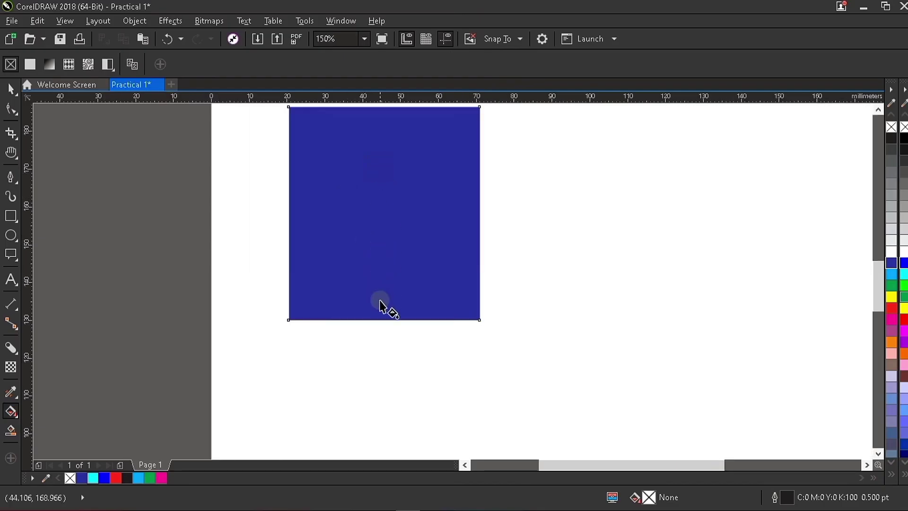
{"action": "left_click", "coordinate": [379, 299]}
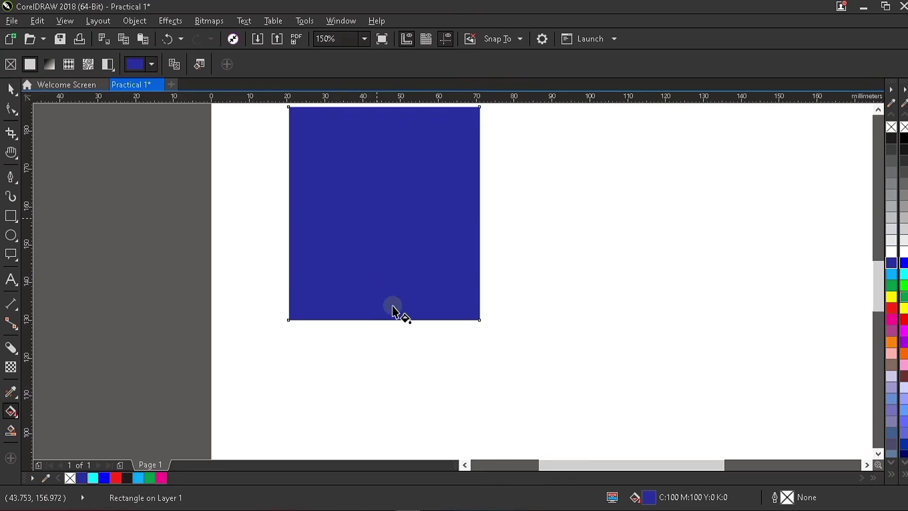
{"action": "left_click_drag", "start_coordinate": [392, 306], "coordinate": [393, 322]}
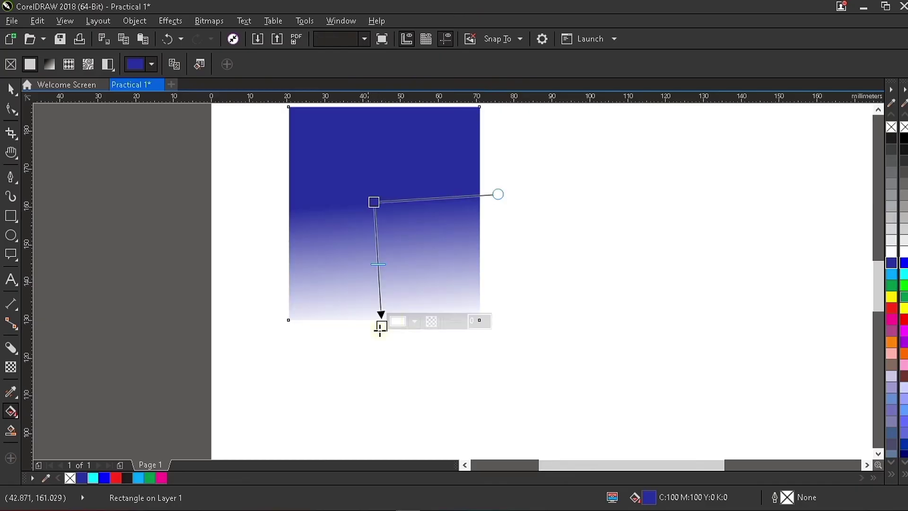
{"action": "left_click_drag", "start_coordinate": [380, 328], "coordinate": [373, 328]}
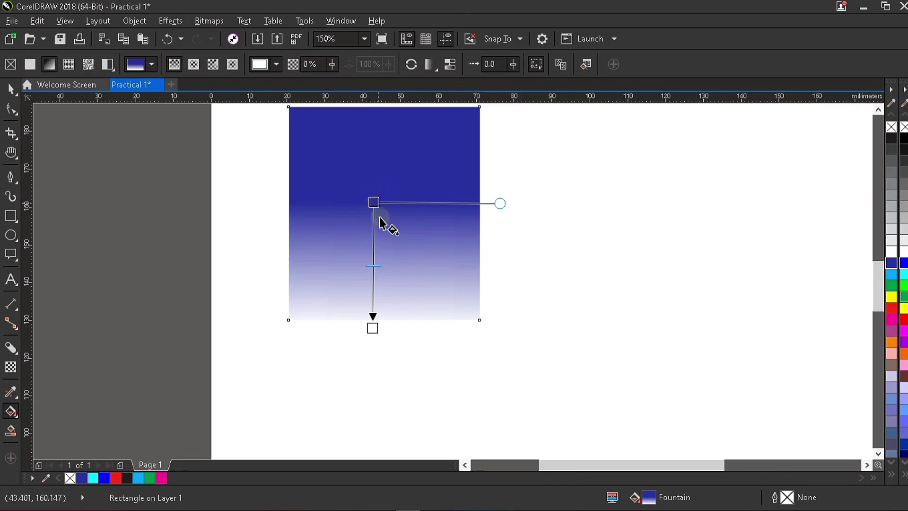
Recolour the fountain fill's lower end node to cyan, then to purple (C48 M100 Y31 K19), and deselect the rectangle.
{"action": "left_click", "coordinate": [374, 329]}
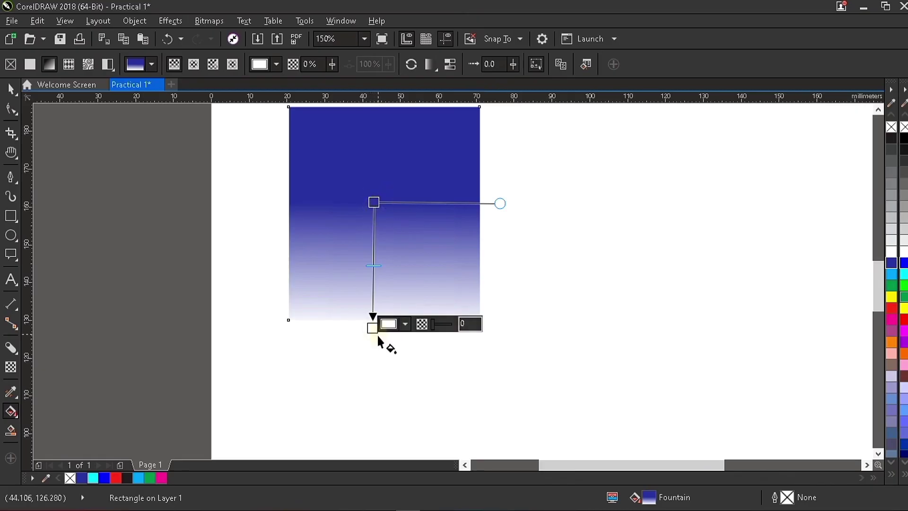
{"action": "left_click", "coordinate": [891, 274]}
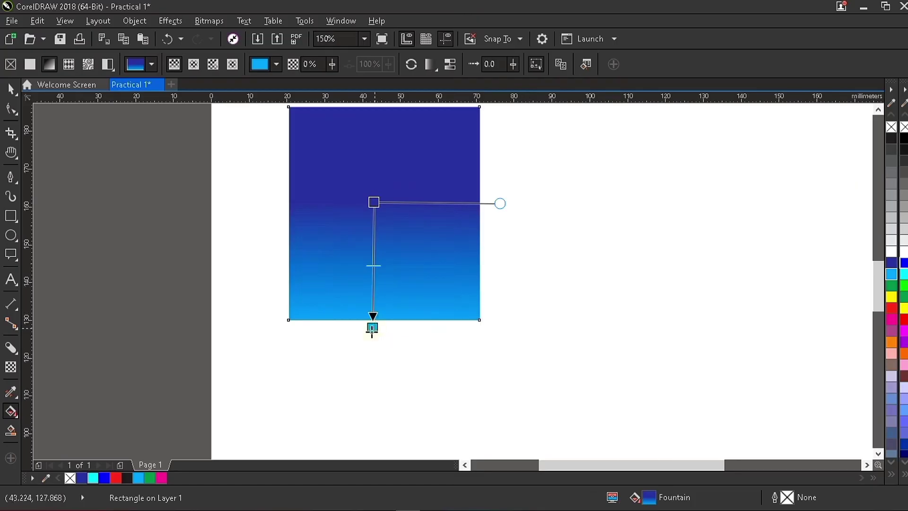
{"action": "mouse_move", "coordinate": [381, 326]}
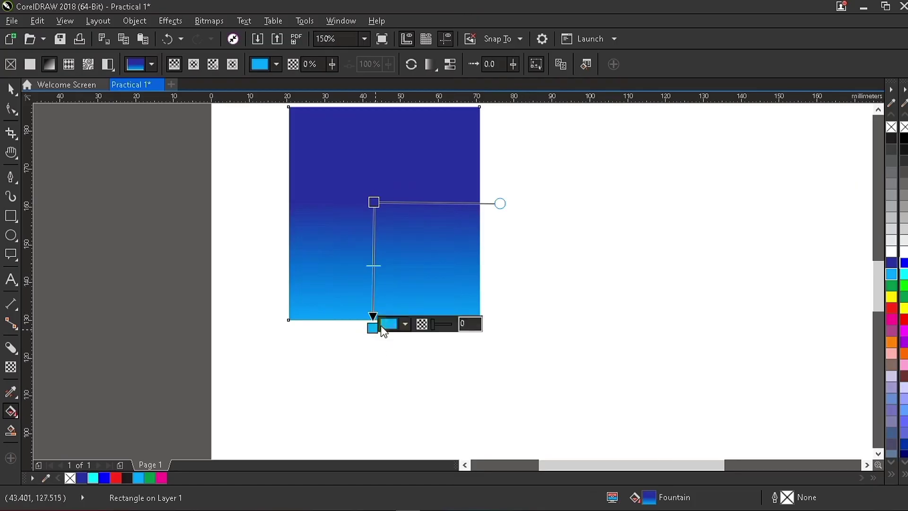
{"action": "left_click", "coordinate": [405, 325]}
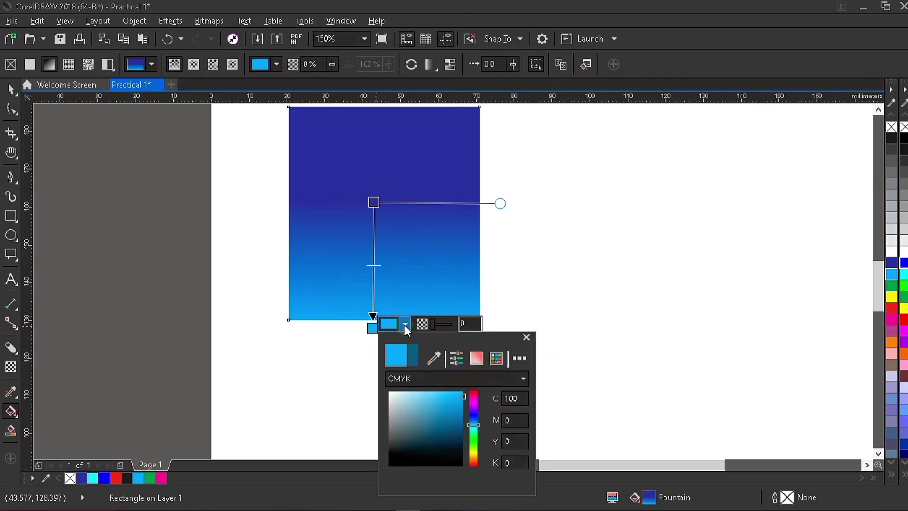
{"action": "left_click", "coordinate": [456, 426]}
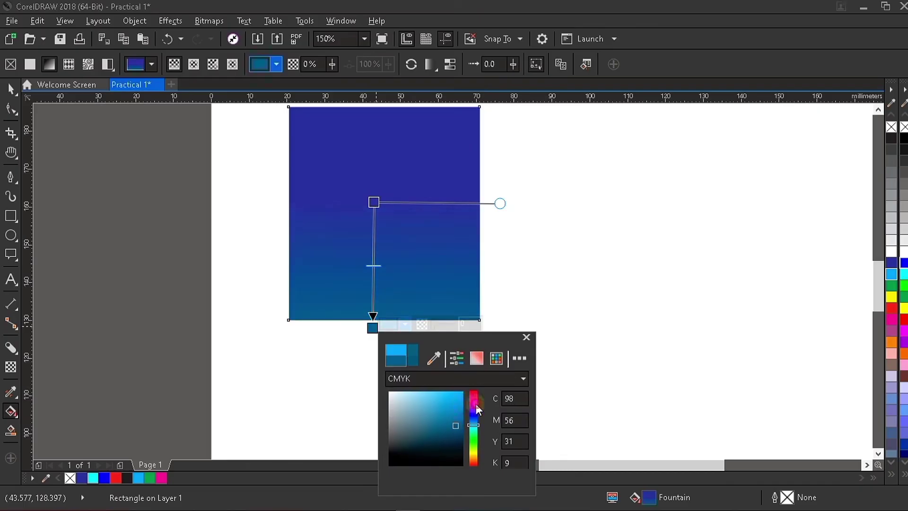
{"action": "left_click", "coordinate": [474, 404]}
{"action": "left_click_drag", "start_coordinate": [476, 393], "coordinate": [475, 411]}
{"action": "left_click", "coordinate": [471, 404]}
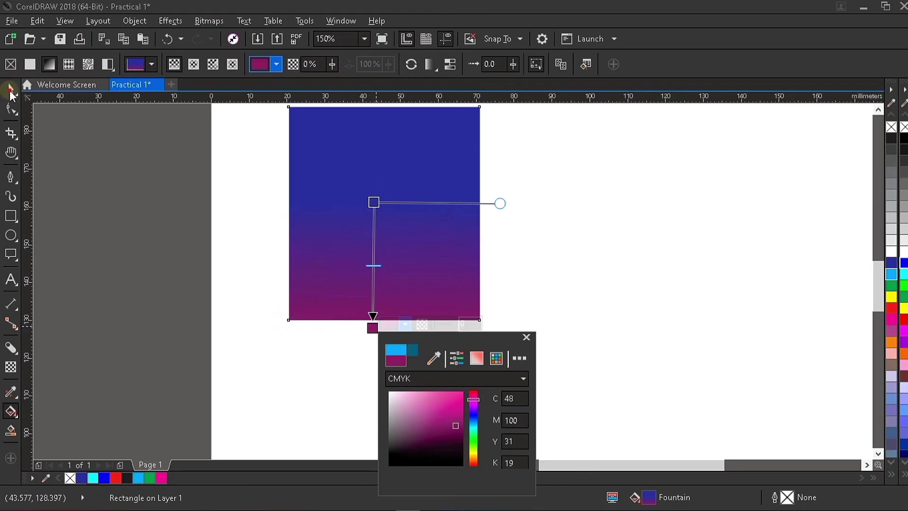
{"action": "left_click", "coordinate": [12, 90]}
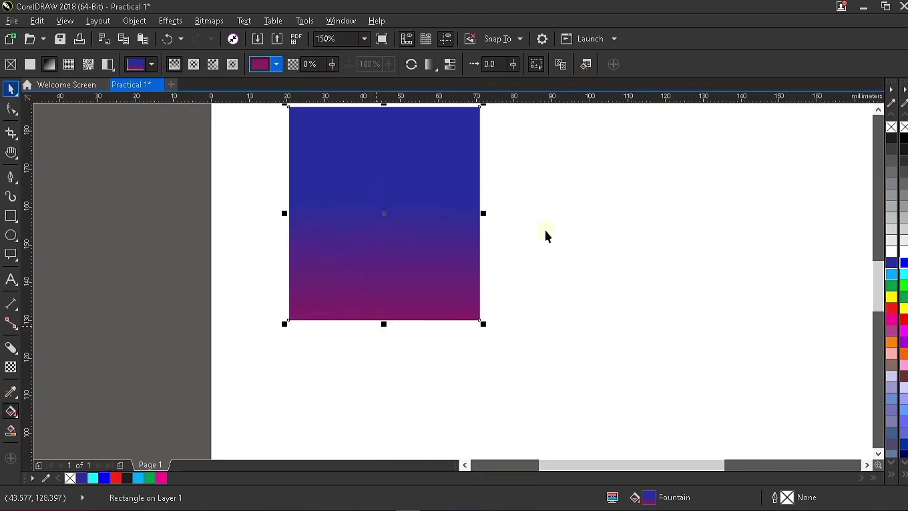
{"action": "key", "text": "Escape"}
Move the gradient-filled rectangle to about X 63.2 mm, Y 159.0 mm.
{"action": "scroll", "coordinate": [457, 282], "scroll_direction": "down", "scroll_amount": 2}
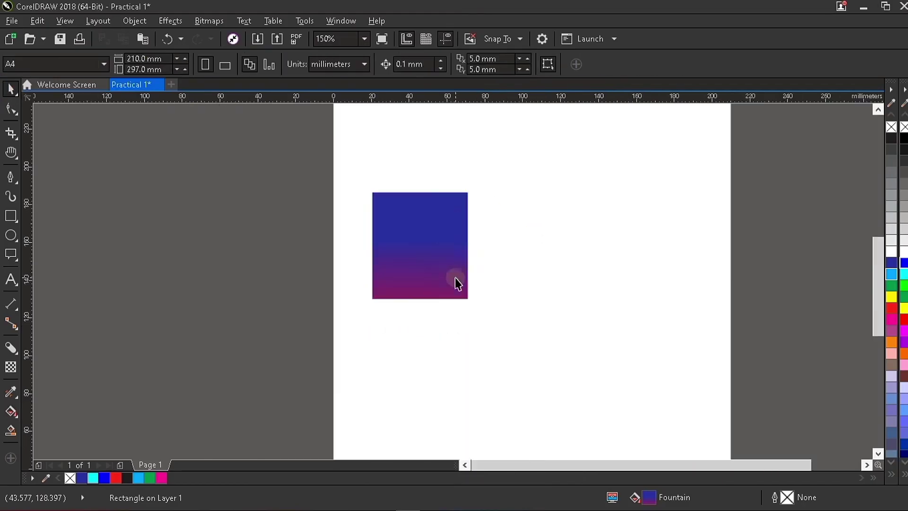
{"action": "scroll", "coordinate": [442, 239], "scroll_direction": "up", "scroll_amount": 2}
{"action": "left_click", "coordinate": [424, 263]}
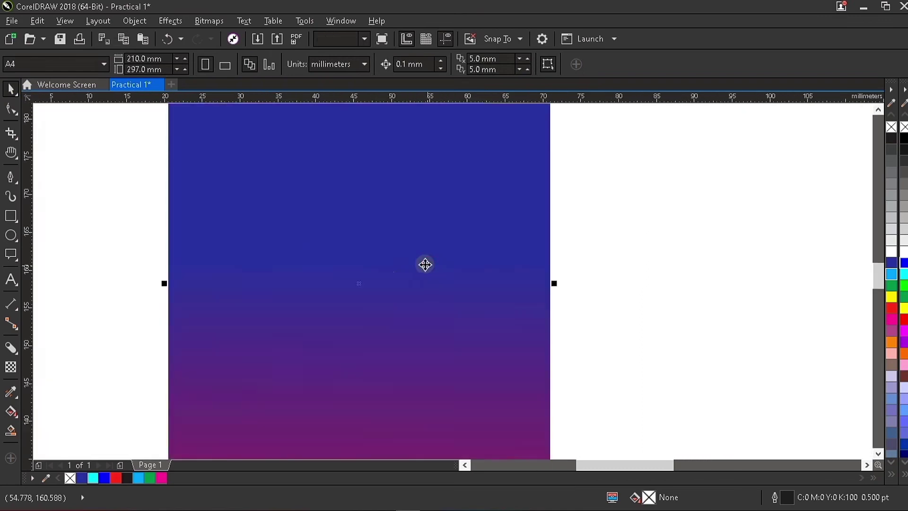
{"action": "scroll", "coordinate": [425, 265], "scroll_direction": "down", "scroll_amount": 1}
{"action": "left_click_drag", "start_coordinate": [425, 265], "coordinate": [525, 245]}
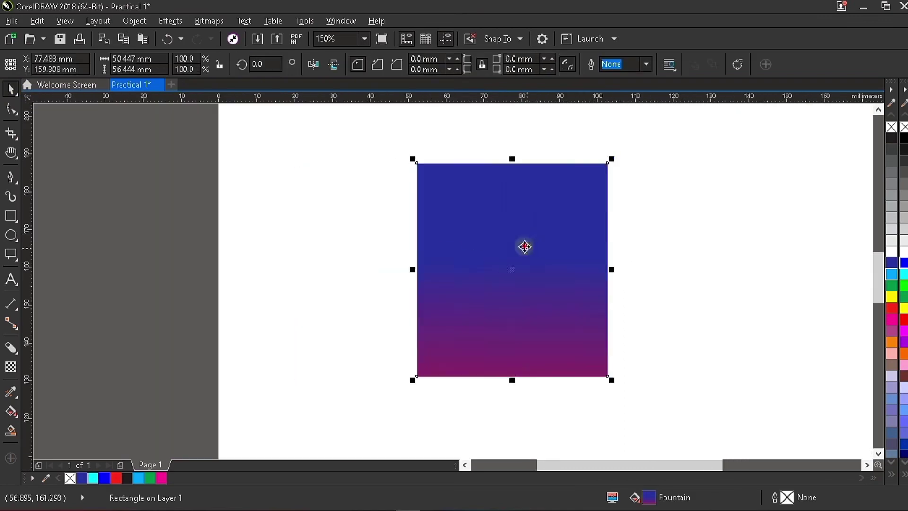
{"action": "left_click_drag", "start_coordinate": [463, 251], "coordinate": [462, 250]}
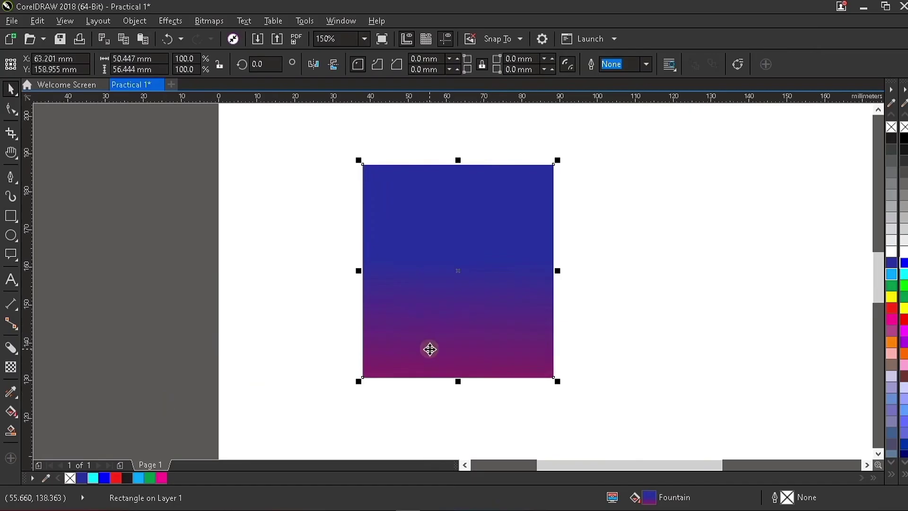
Apply a 2 × 2 rectangular Mesh Fill to the rectangle and colour its upper-left patch yellow.
{"action": "left_click", "coordinate": [18, 418]}
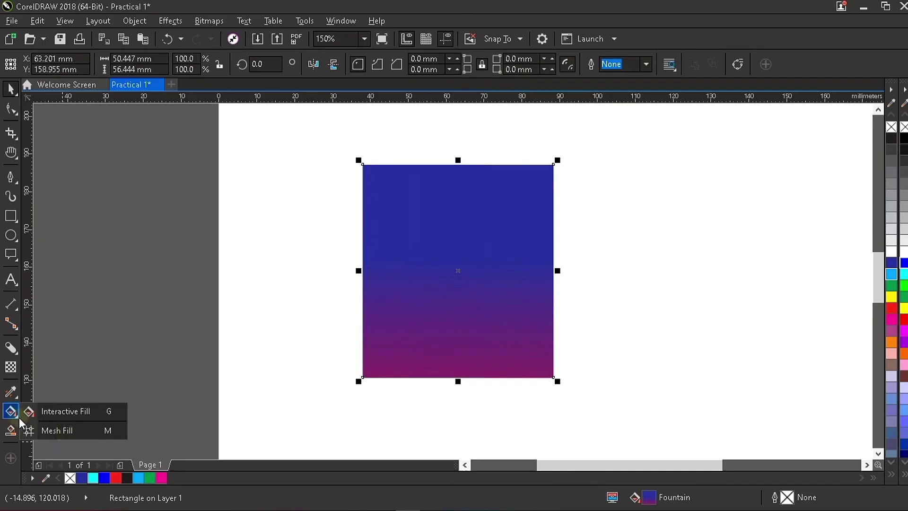
{"action": "left_click", "coordinate": [69, 431]}
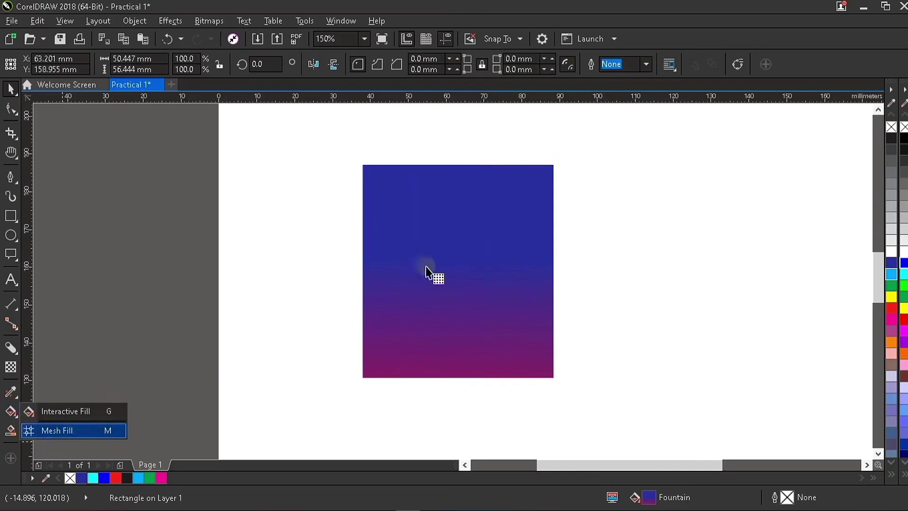
{"action": "left_click", "coordinate": [461, 241]}
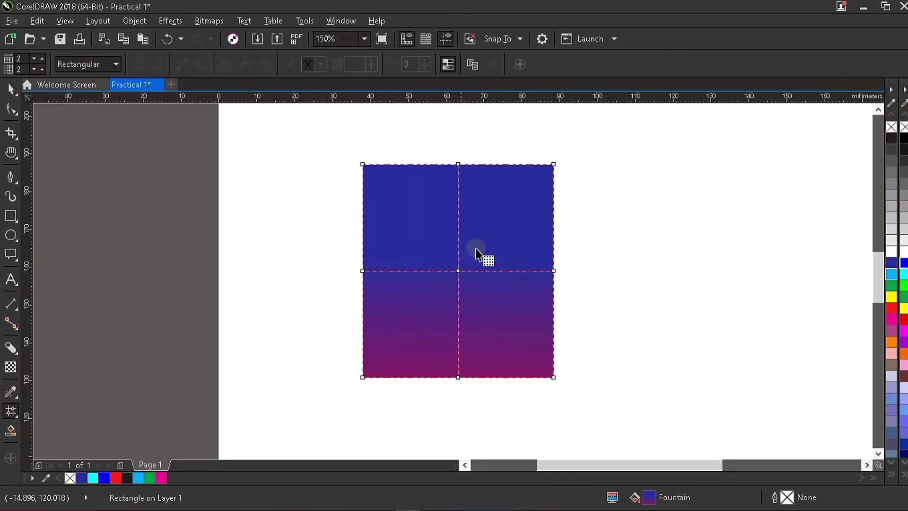
{"action": "left_click", "coordinate": [418, 226]}
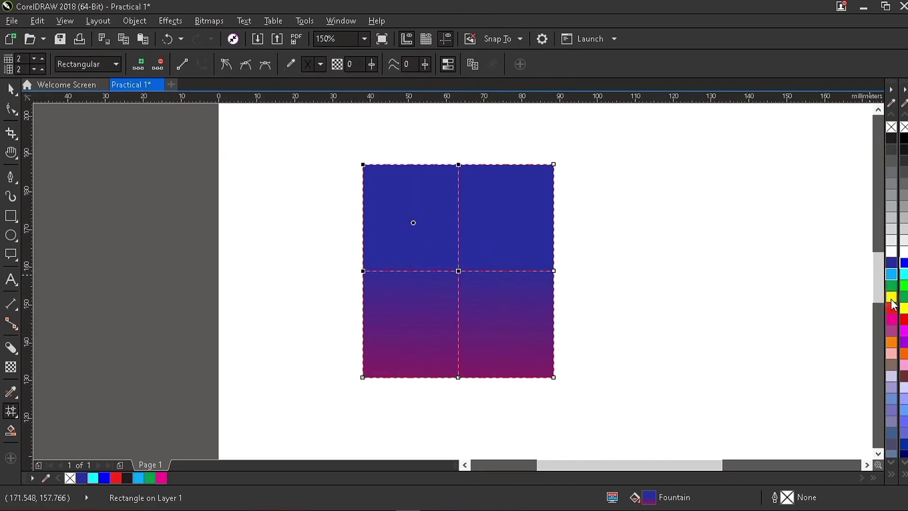
{"action": "left_click", "coordinate": [892, 301]}
Colour the mesh's upper-right patch magenta, its lower-right patch orange and its lower-left patch cyan.
{"action": "left_click", "coordinate": [515, 220]}
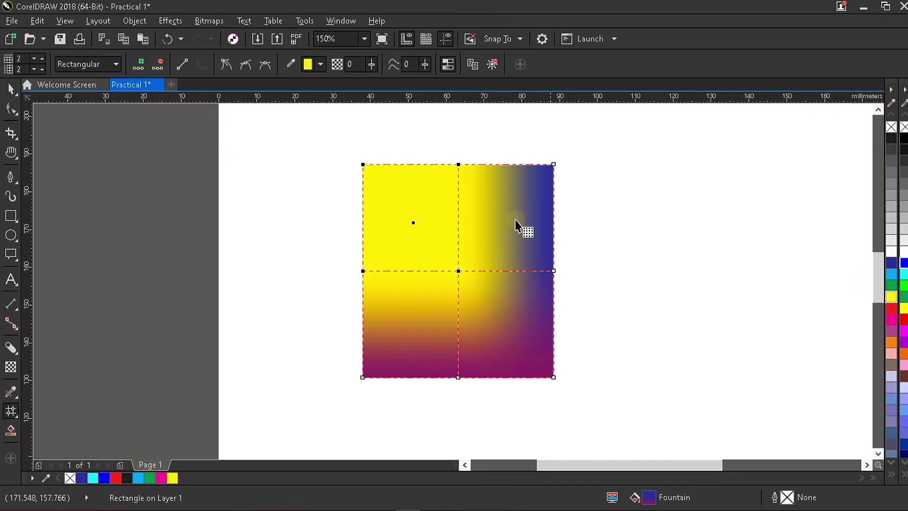
{"action": "left_click", "coordinate": [892, 320]}
{"action": "left_click", "coordinate": [500, 325]}
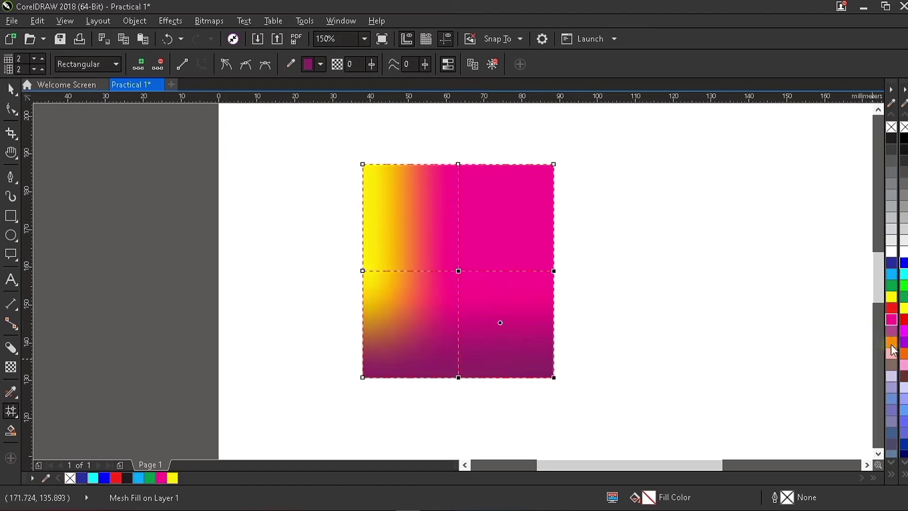
{"action": "left_click_drag", "start_coordinate": [888, 347], "coordinate": [480, 356]}
{"action": "left_click", "coordinate": [412, 324]}
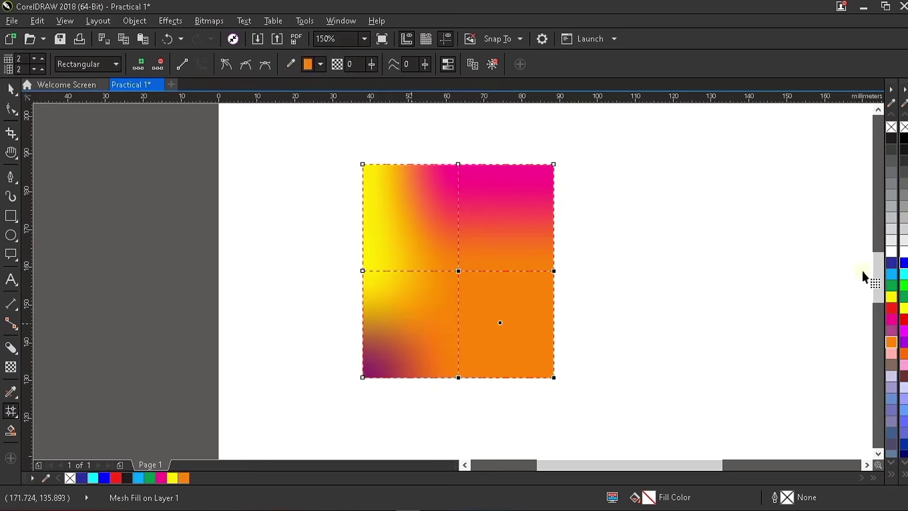
{"action": "left_click", "coordinate": [893, 281]}
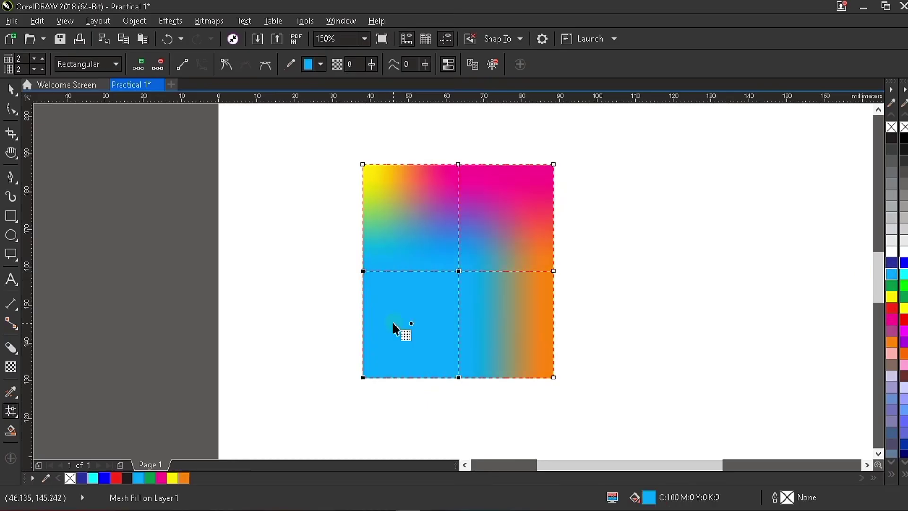
Move the mesh-filled rectangle within the page and enlarge it proportionally to about 268.7%.
{"action": "left_click", "coordinate": [11, 90]}
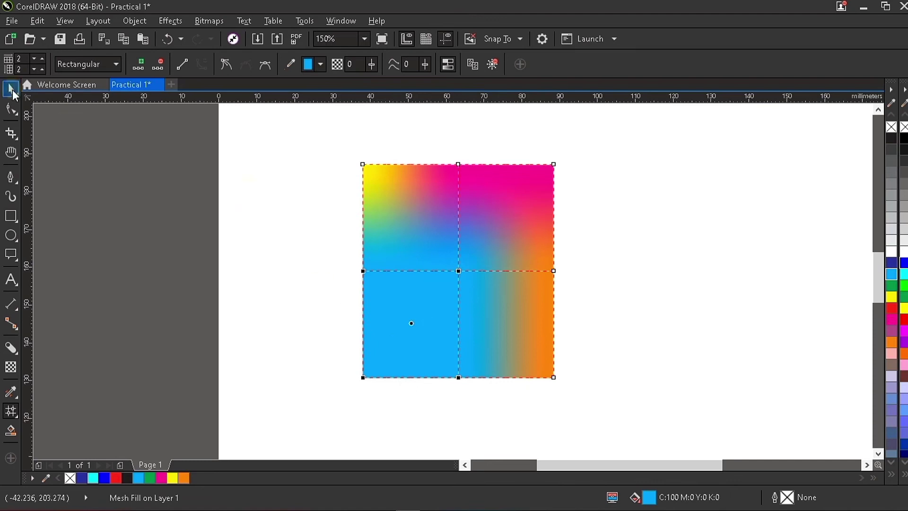
{"action": "left_click_drag", "start_coordinate": [554, 218], "coordinate": [574, 187]}
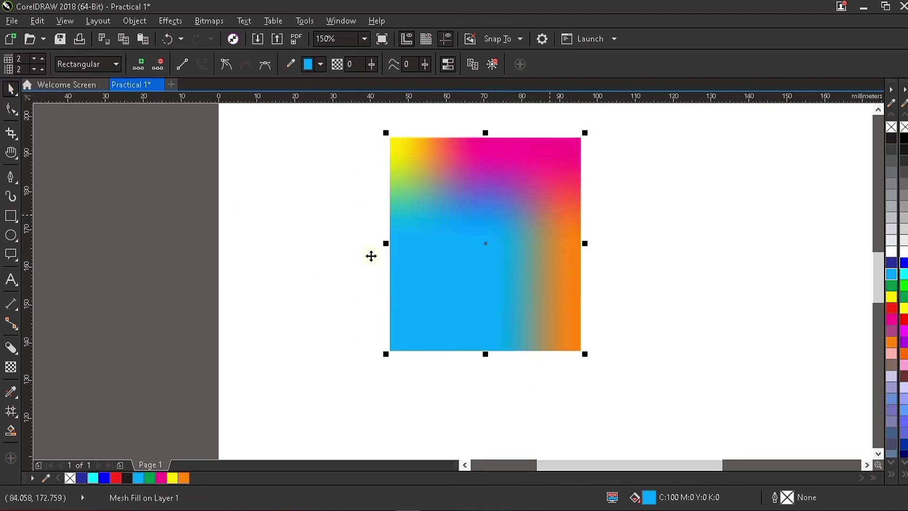
{"action": "scroll", "coordinate": [402, 279], "scroll_direction": "down", "scroll_amount": 4}
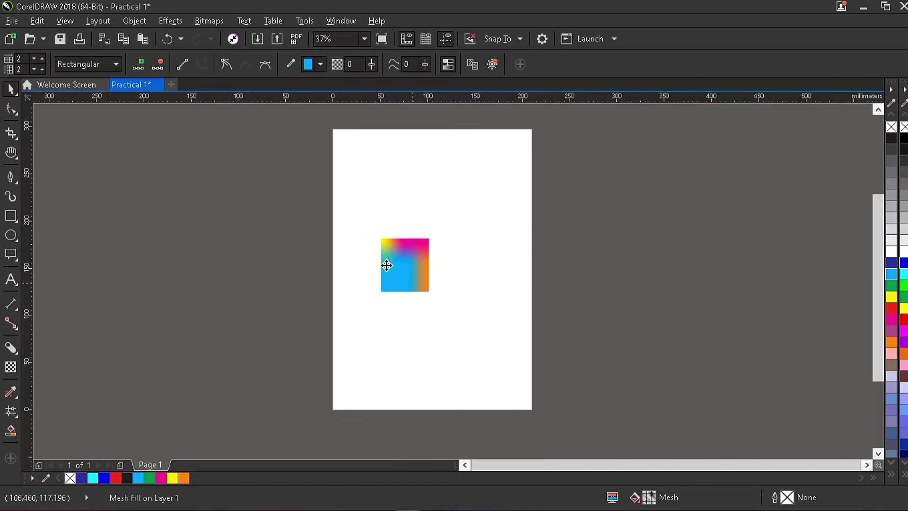
{"action": "left_click_drag", "start_coordinate": [434, 296], "coordinate": [511, 385]}
{"action": "scroll", "coordinate": [478, 279], "scroll_direction": "up", "scroll_amount": 2}
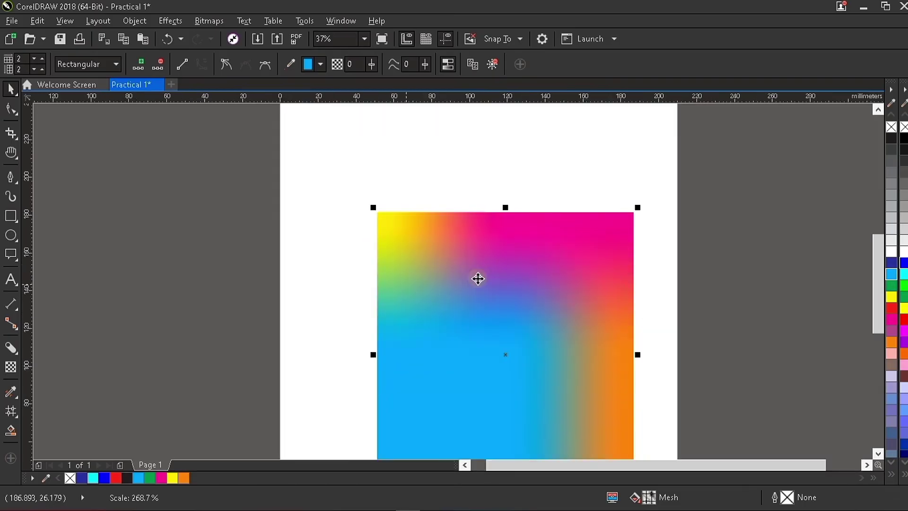
{"action": "scroll", "coordinate": [473, 282], "scroll_direction": "down", "scroll_amount": 4}
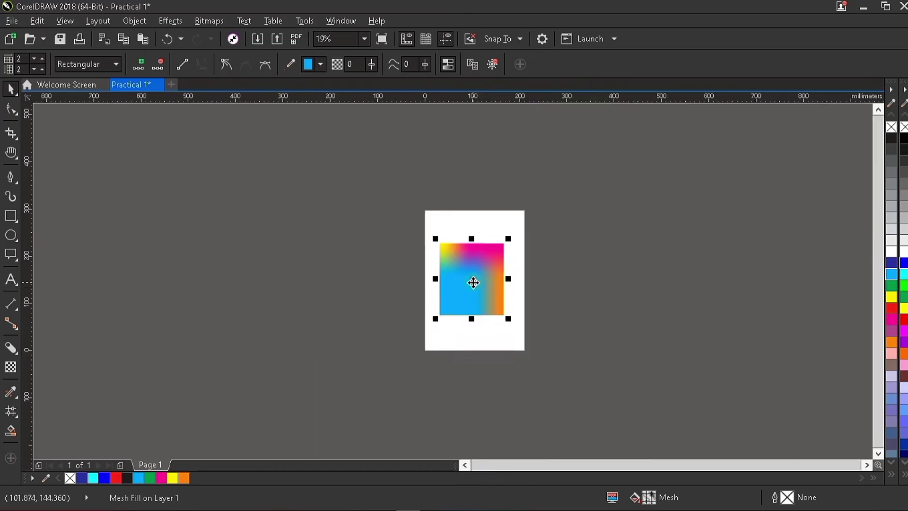
{"action": "scroll", "coordinate": [473, 283], "scroll_direction": "up", "scroll_amount": 2}
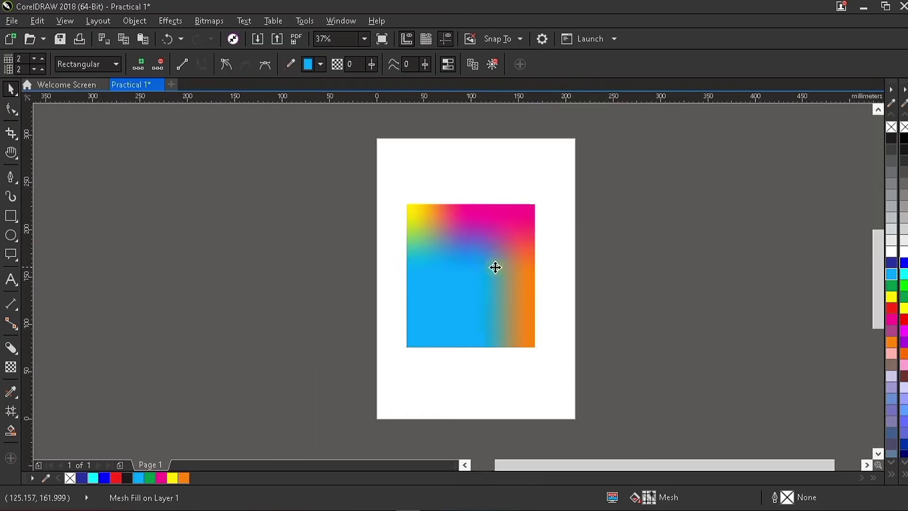
Create a Smart Fill shape over the mesh-filled rectangle with a C40 M20 Y0 K40 fill and a 0.5 pt black outline.
{"action": "left_click", "coordinate": [11, 431]}
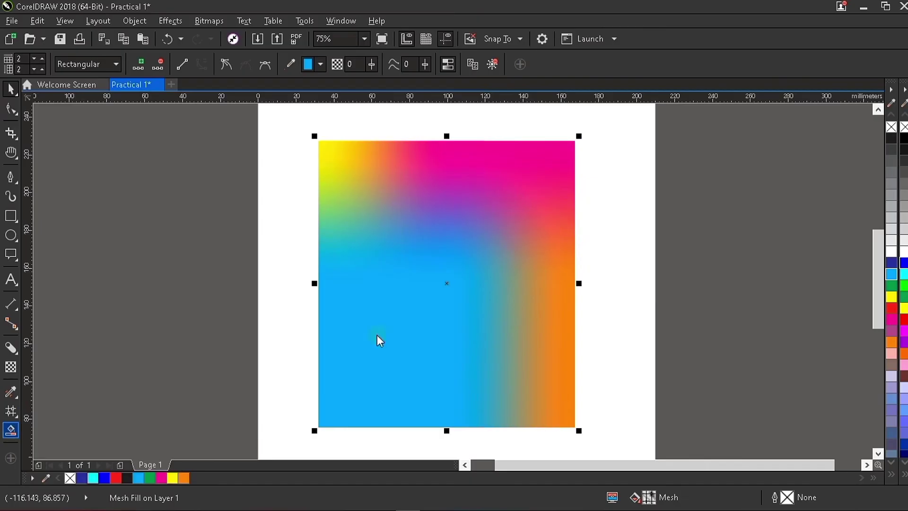
{"action": "left_click", "coordinate": [495, 250]}
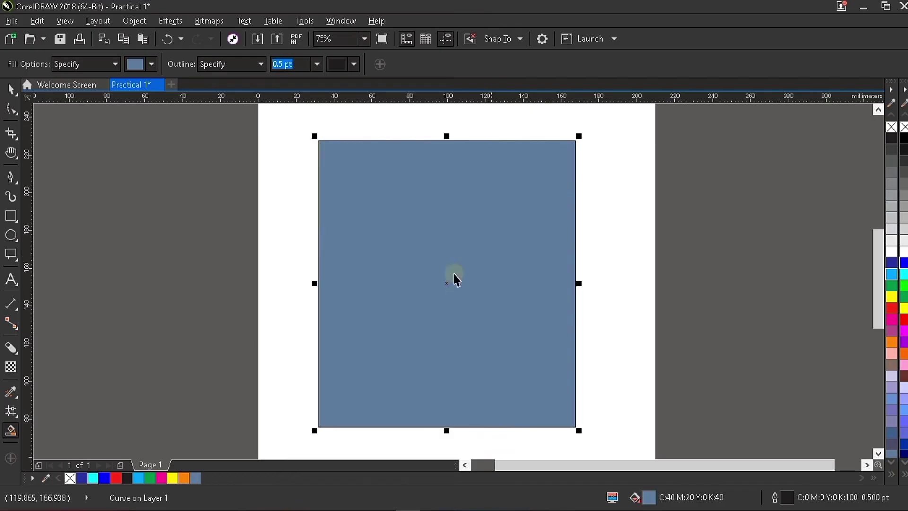
{"action": "key", "text": "space"}
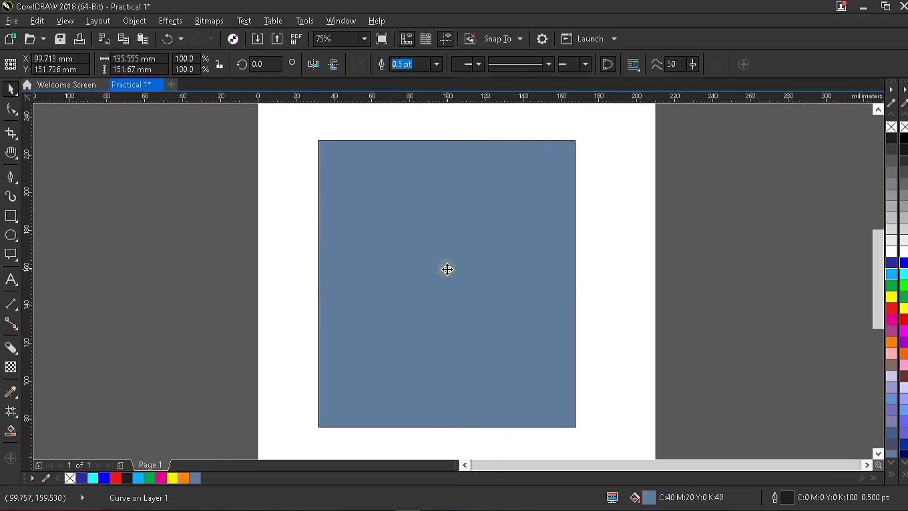
{"action": "scroll", "coordinate": [446, 268], "scroll_direction": "down", "scroll_amount": 3}
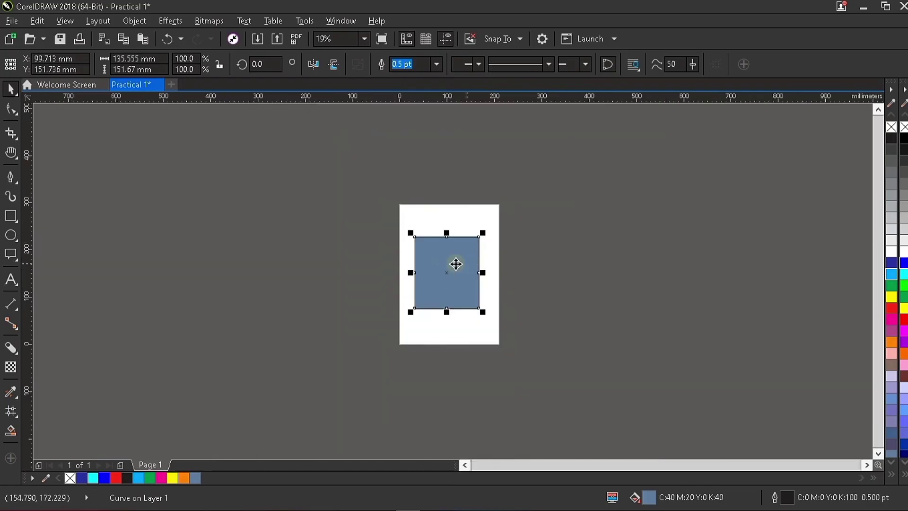
{"action": "scroll", "coordinate": [456, 263], "scroll_direction": "up", "scroll_amount": 1}
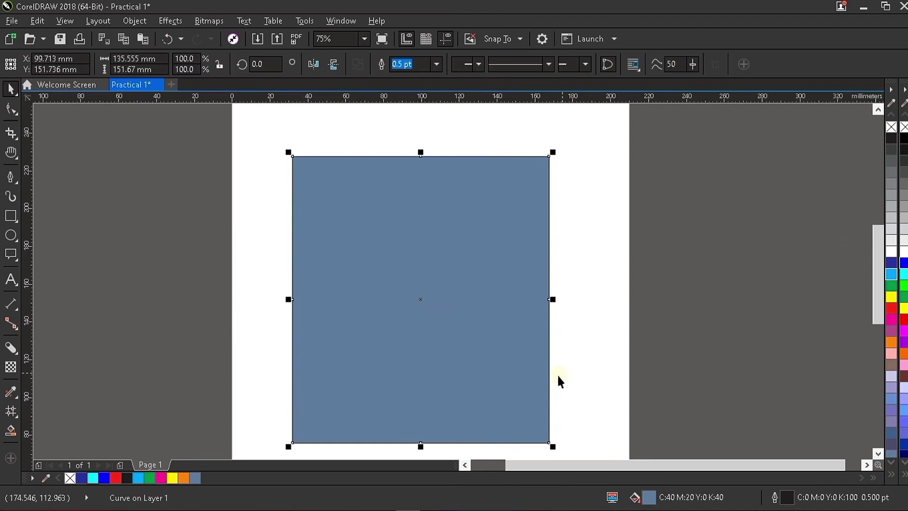
{"action": "scroll", "coordinate": [489, 273], "scroll_direction": "down", "scroll_amount": 1}
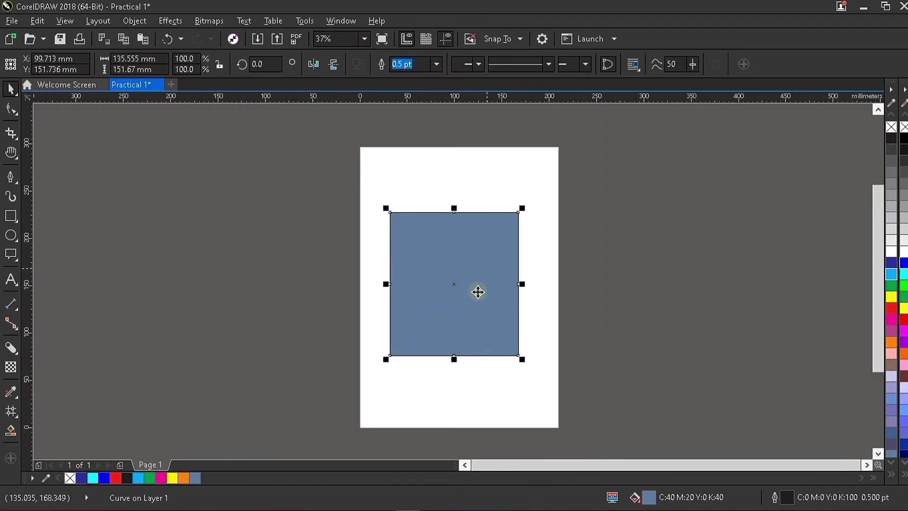
{"action": "scroll", "coordinate": [468, 317], "scroll_direction": "up", "scroll_amount": 1}
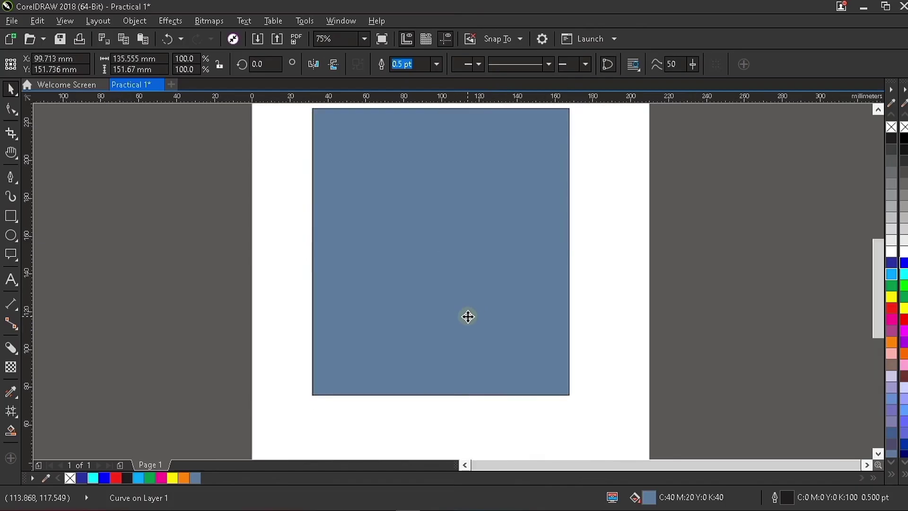
{"action": "scroll", "coordinate": [468, 316], "scroll_direction": "down", "scroll_amount": 1}
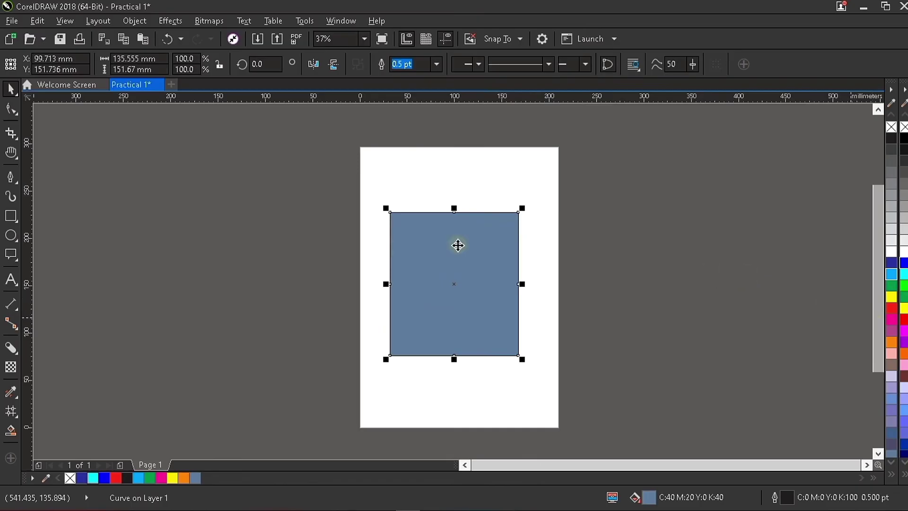
{"action": "scroll", "coordinate": [458, 253], "scroll_direction": "up", "scroll_amount": 1}
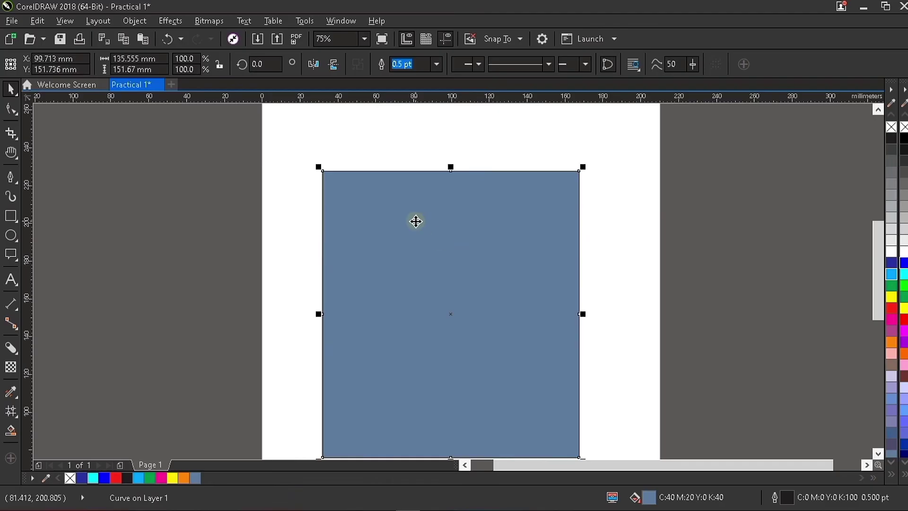
{"action": "scroll", "coordinate": [415, 219], "scroll_direction": "down", "scroll_amount": 1}
{"action": "scroll", "coordinate": [384, 232], "scroll_direction": "up", "scroll_amount": 1}
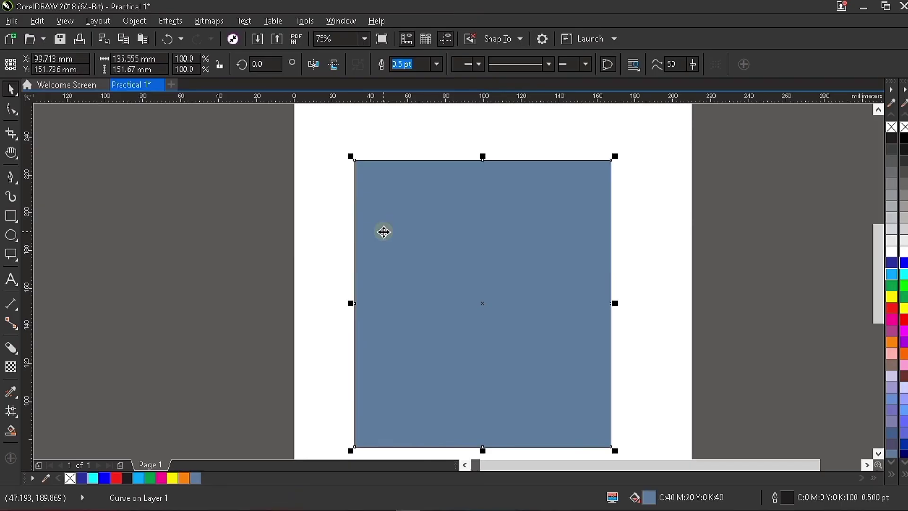
Remove the selected shape's outline and fill it with CMYK blue (C100 M100), replaced by RGB blue (#0000FF).
{"action": "right_click", "coordinate": [891, 128]}
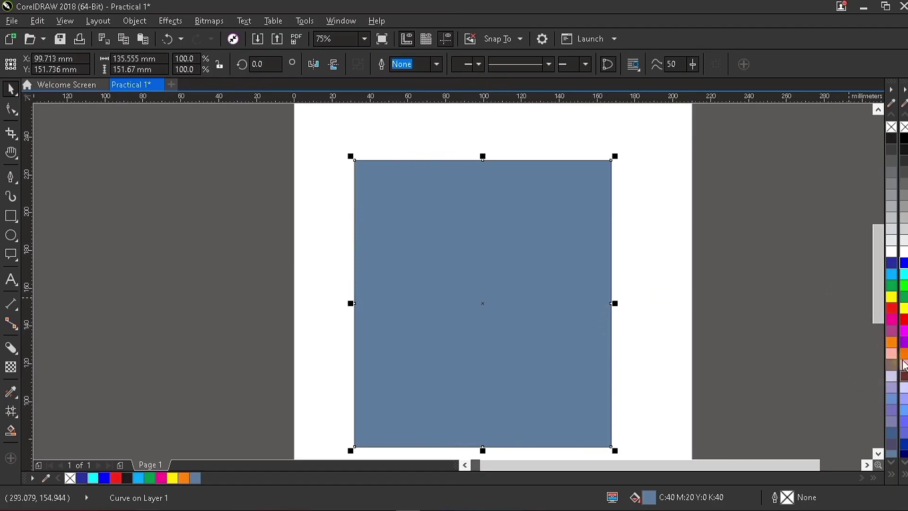
{"action": "left_click", "coordinate": [892, 262]}
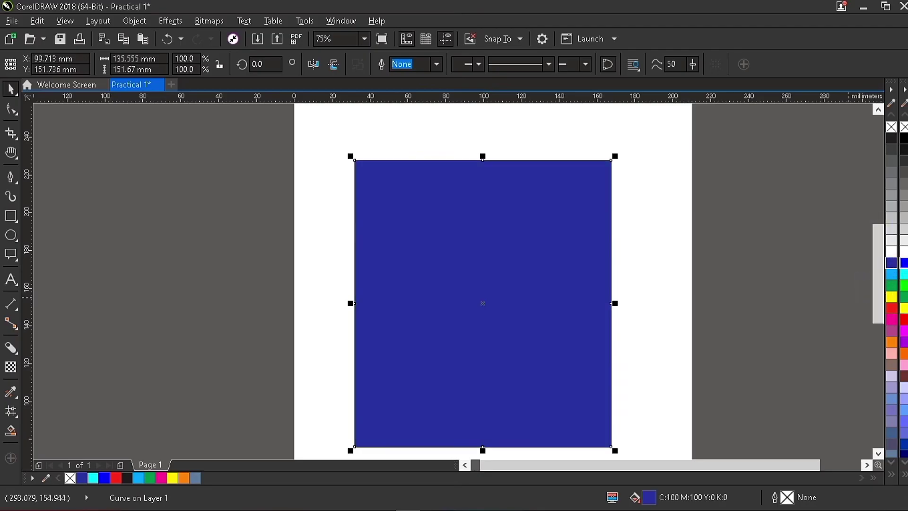
{"action": "left_click", "coordinate": [904, 264]}
Move the RGB-blue shape right to about X 233.8 mm and the slate-blue one left to about X 60.9 mm, filling the latter with C100 M100 blue.
{"action": "scroll", "coordinate": [454, 247], "scroll_direction": "down", "scroll_amount": 2}
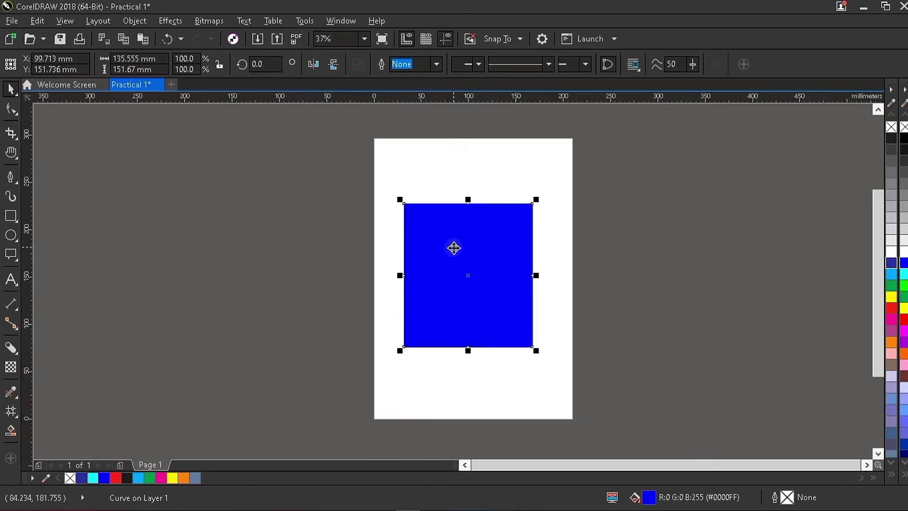
{"action": "left_click_drag", "start_coordinate": [454, 245], "coordinate": [583, 248]}
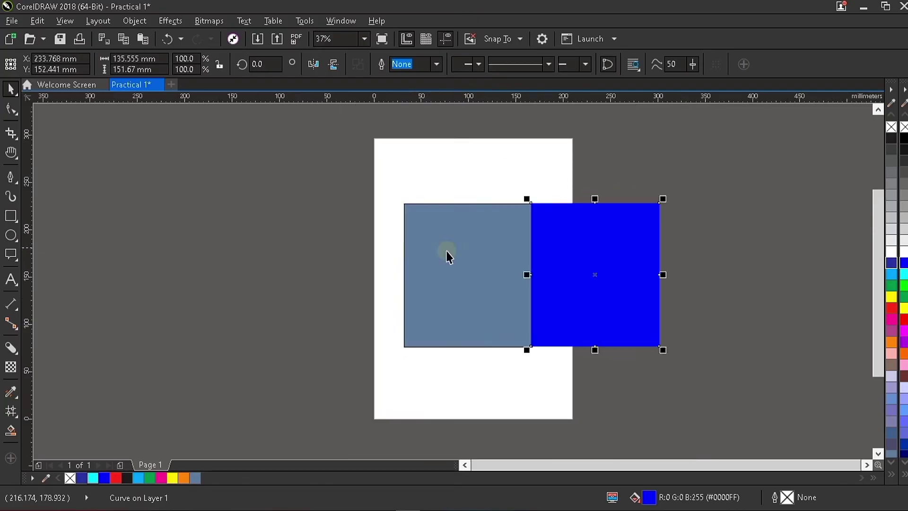
{"action": "left_click_drag", "start_coordinate": [447, 248], "coordinate": [412, 248]}
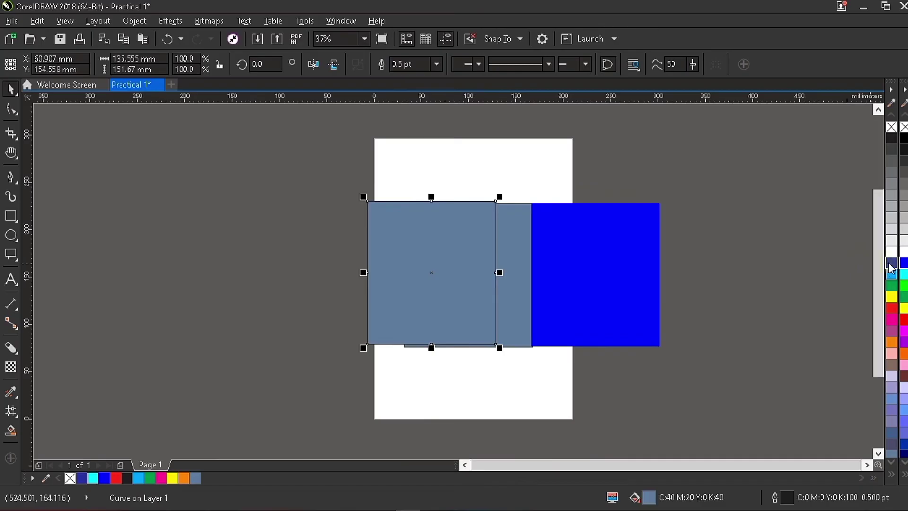
{"action": "left_click_drag", "start_coordinate": [891, 263], "coordinate": [405, 269]}
Delete the leftover slate-blue shape and the mesh-filled rectangle lying between the two blue shapes.
{"action": "left_click", "coordinate": [522, 240]}
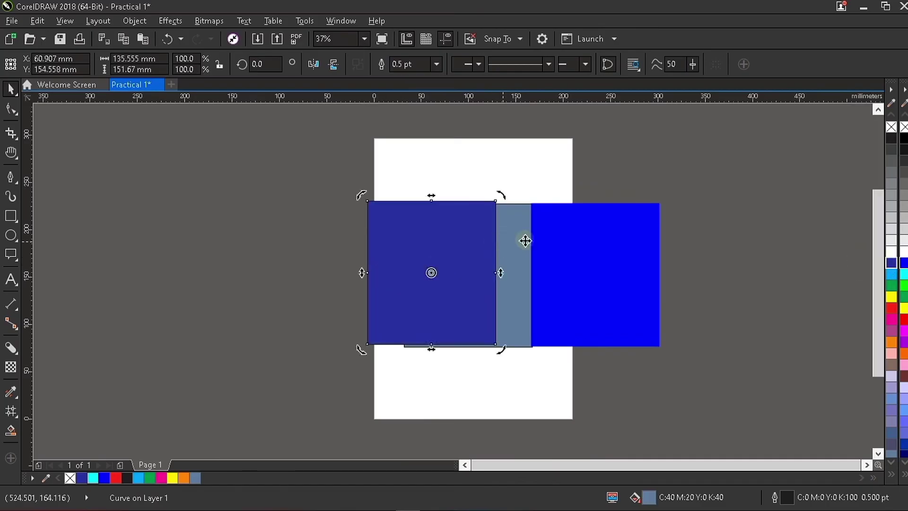
{"action": "left_click", "coordinate": [523, 238]}
{"action": "key", "text": "Escape"}
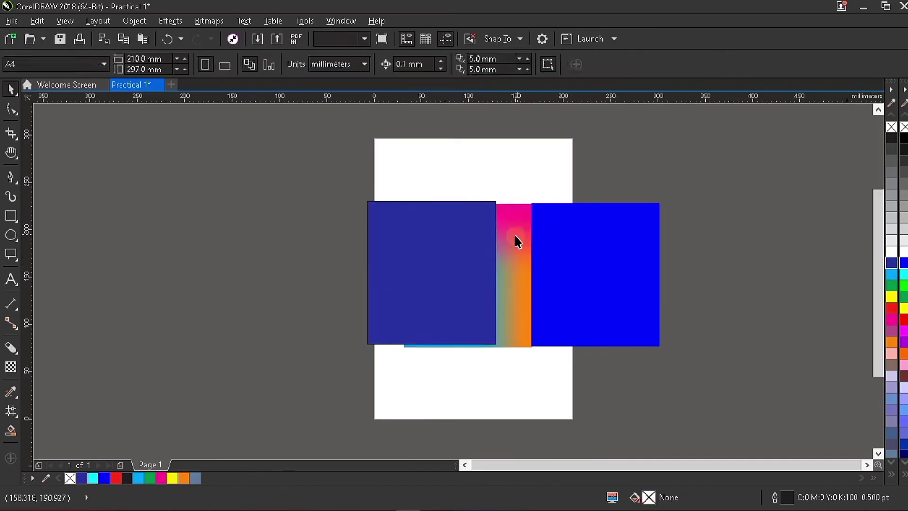
{"action": "left_click", "coordinate": [519, 240]}
{"action": "key", "text": "Delete"}
Select the two blue shapes in turn to compare their CMYK and RGB fill values.
{"action": "left_click", "coordinate": [490, 254]}
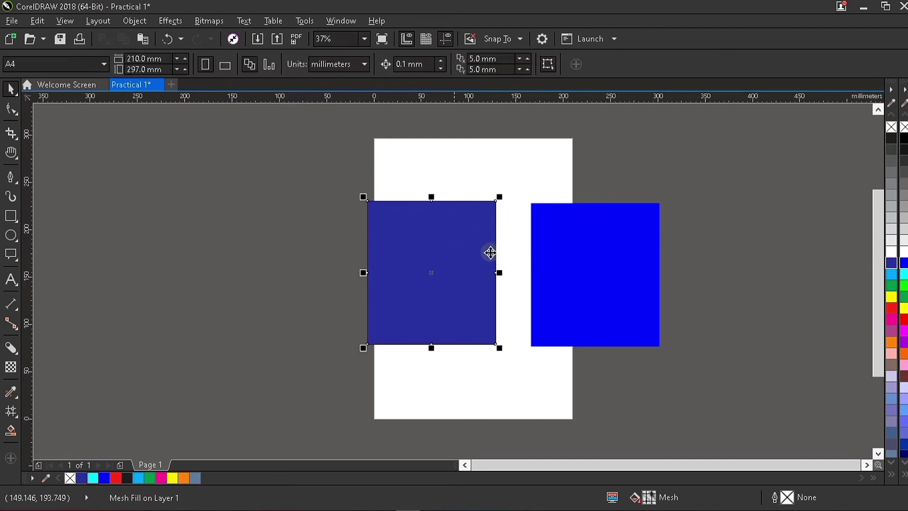
{"action": "left_click", "coordinate": [592, 241]}
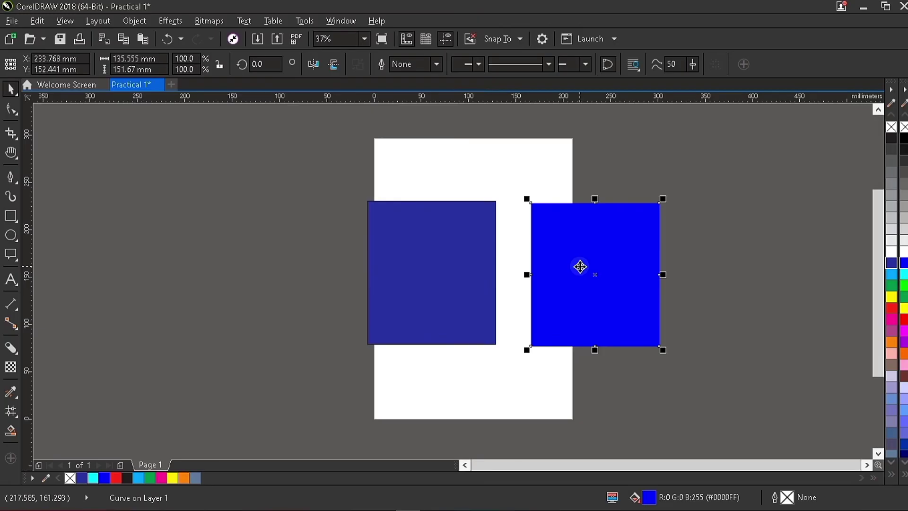
{"action": "left_click", "coordinate": [421, 275]}
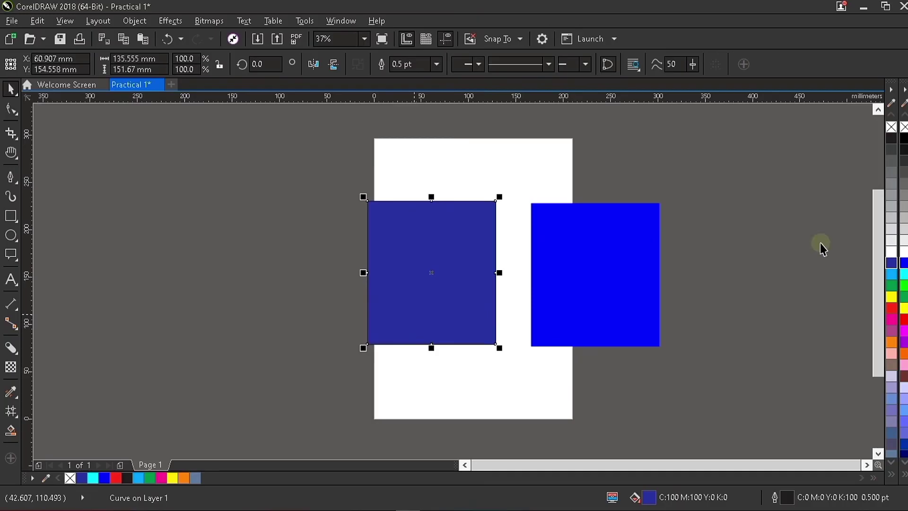
{"action": "left_click", "coordinate": [620, 206]}
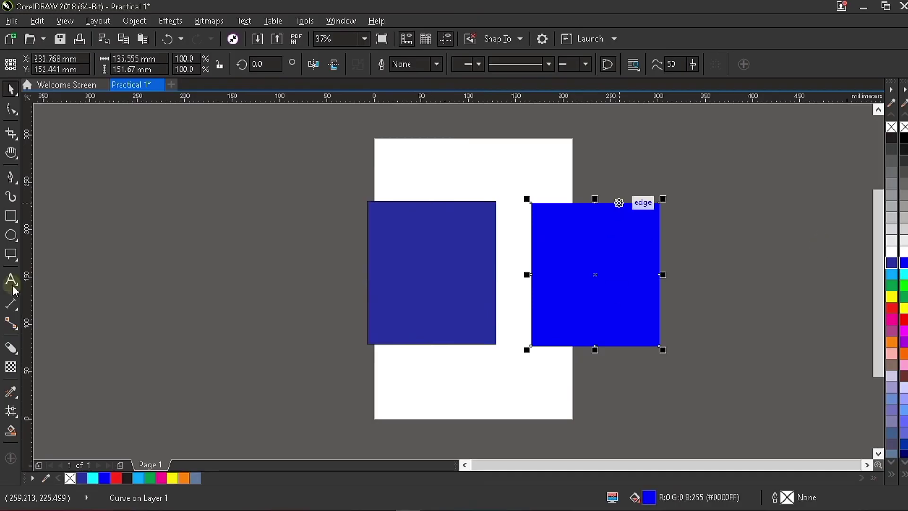
Add the artistic text "CMYK" in Arial above the darker blue shape and enlarge it to about 45 pt.
{"action": "scroll", "coordinate": [619, 207], "scroll_direction": "up", "scroll_amount": 2}
{"action": "left_click", "coordinate": [10, 280]}
{"action": "left_click", "coordinate": [200, 163]}
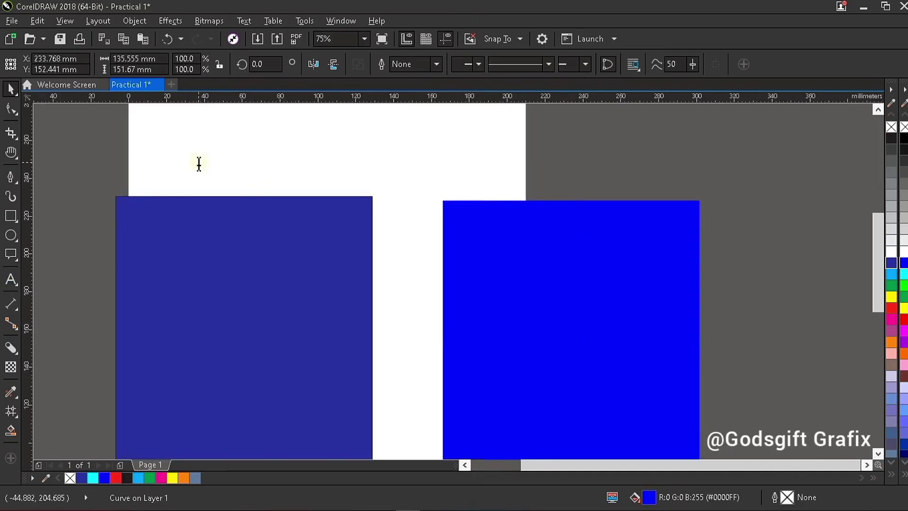
{"action": "type", "text": "CMYK"}
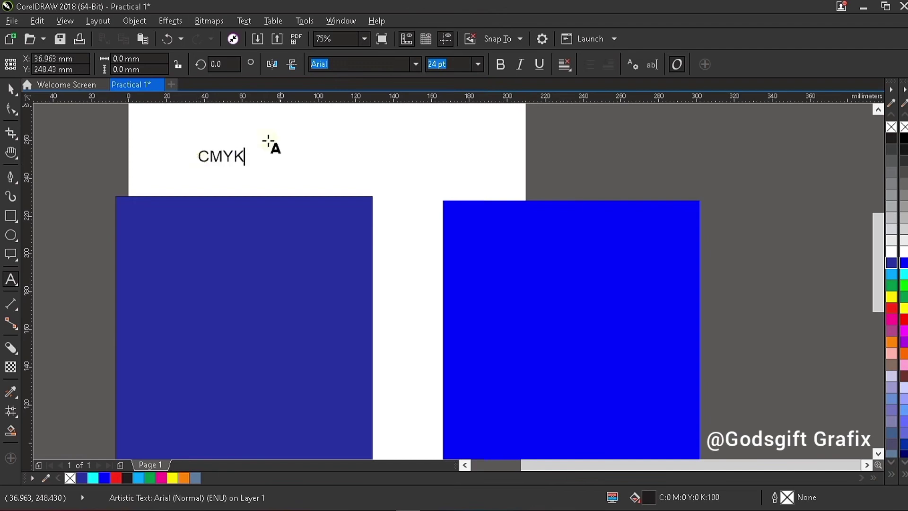
{"action": "key", "text": "ctrl+space"}
Copy the CMYK label to above the brighter blue shape and change the copy's text to "RGB".
{"action": "left_click_drag", "start_coordinate": [245, 158], "coordinate": [597, 171]}
{"action": "right_click", "coordinate": [597, 170]}
{"action": "key", "text": "F8"}
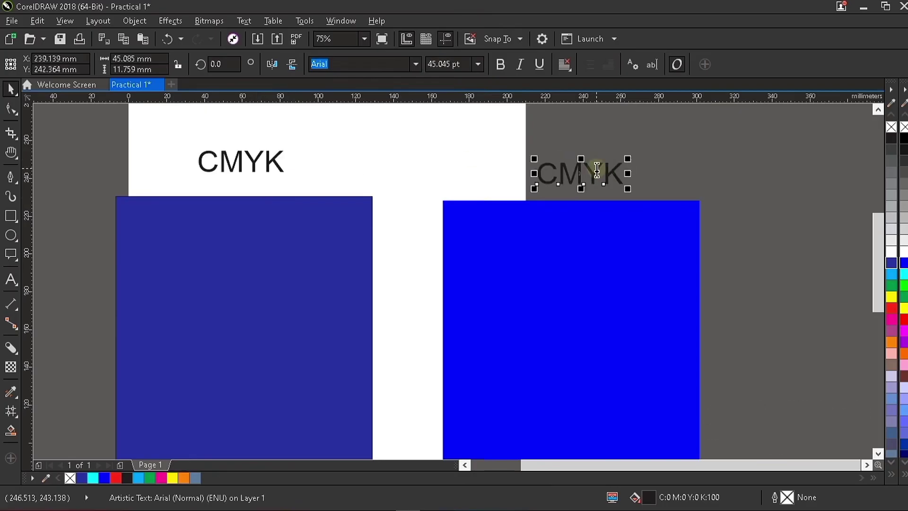
{"action": "left_click", "coordinate": [597, 170]}
{"action": "key", "text": "ctrl+a"}
{"action": "type", "text": "RGB"}
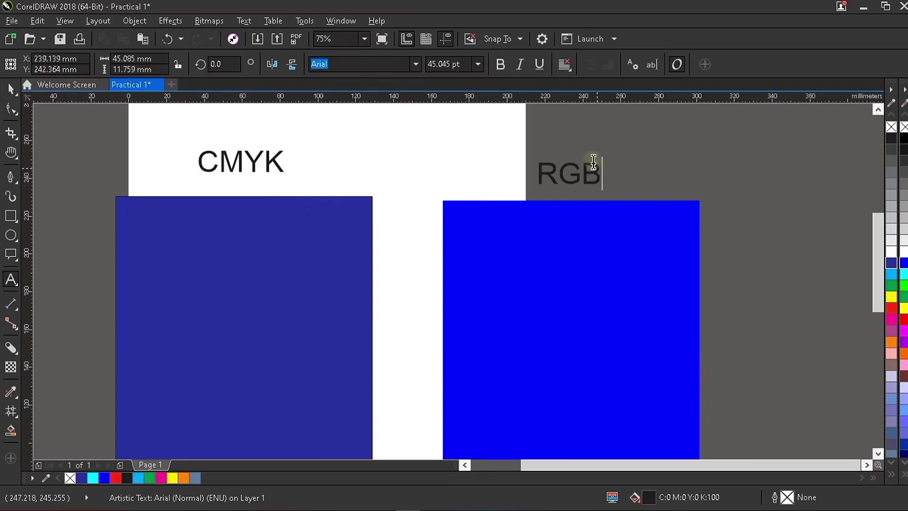
Finish editing the RGB label, compare the two labelled blue shapes up close and as a whole, and clear the selection.
{"action": "key", "text": "Escape"}
{"action": "scroll", "coordinate": [324, 172], "scroll_direction": "down", "scroll_amount": 2}
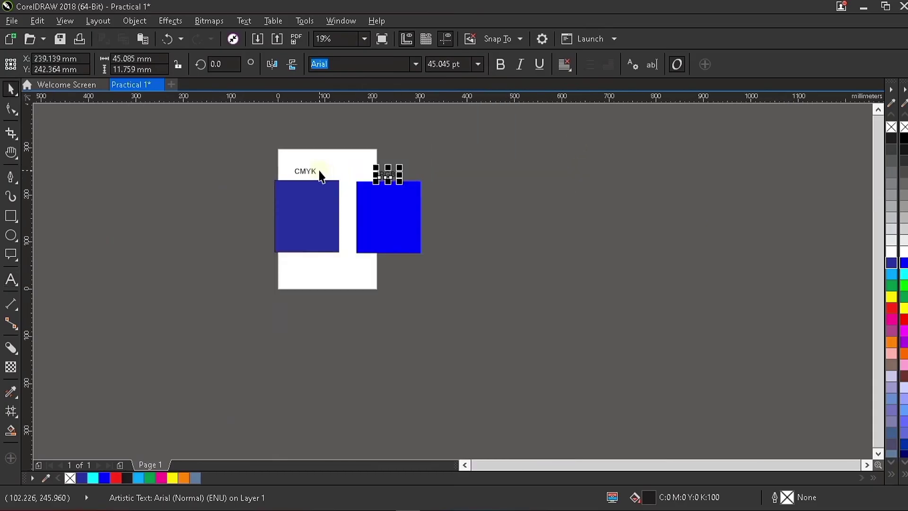
{"action": "scroll", "coordinate": [318, 168], "scroll_direction": "up", "scroll_amount": 2}
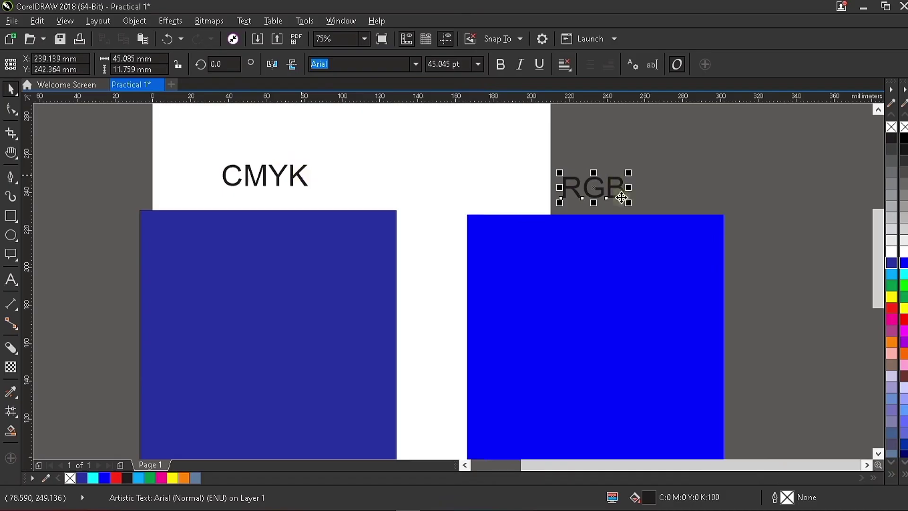
{"action": "scroll", "coordinate": [409, 167], "scroll_direction": "down", "scroll_amount": 2}
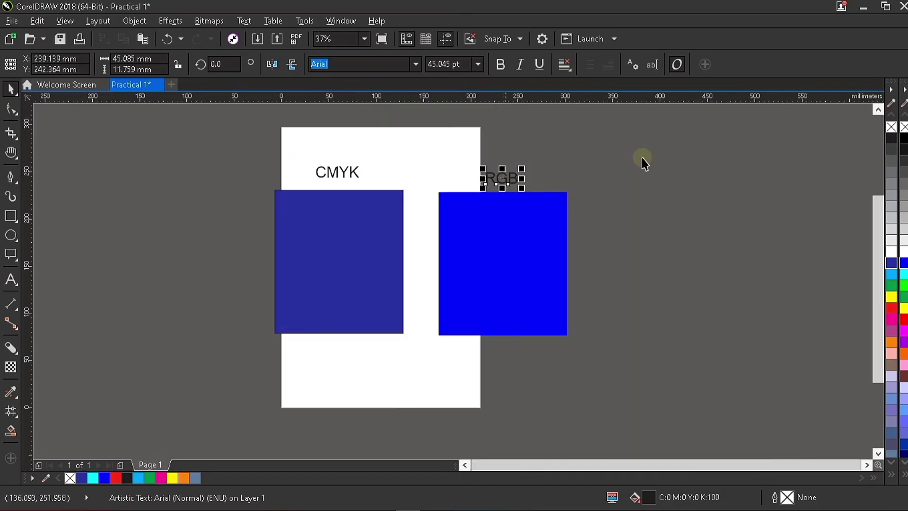
{"action": "left_click", "coordinate": [642, 160]}
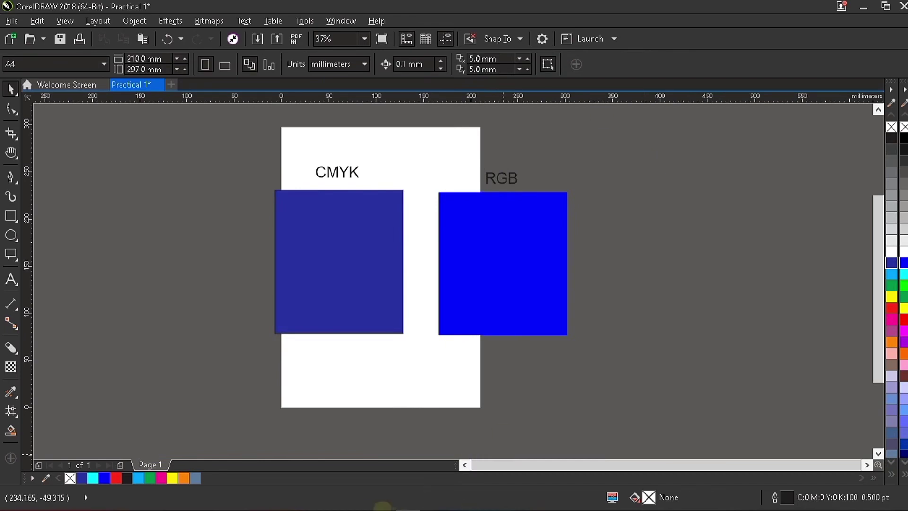
Delete both blue shapes and their labels to empty the page, and set the zoom level to To Page.
{"action": "mouse_move", "coordinate": [308, 509]}
{"action": "key", "text": "ctrl+a"}
{"action": "key", "text": "Delete"}
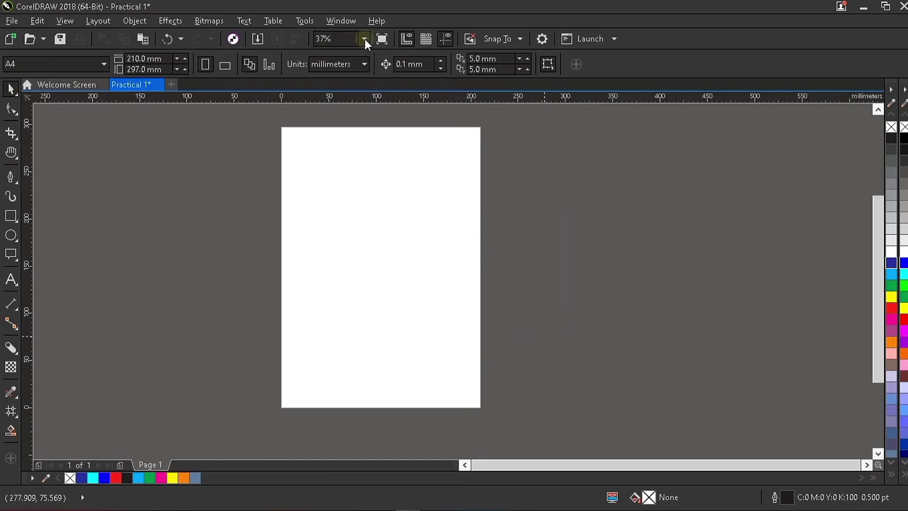
{"action": "key", "text": "alt+Down"}
{"action": "key", "text": "Up"}
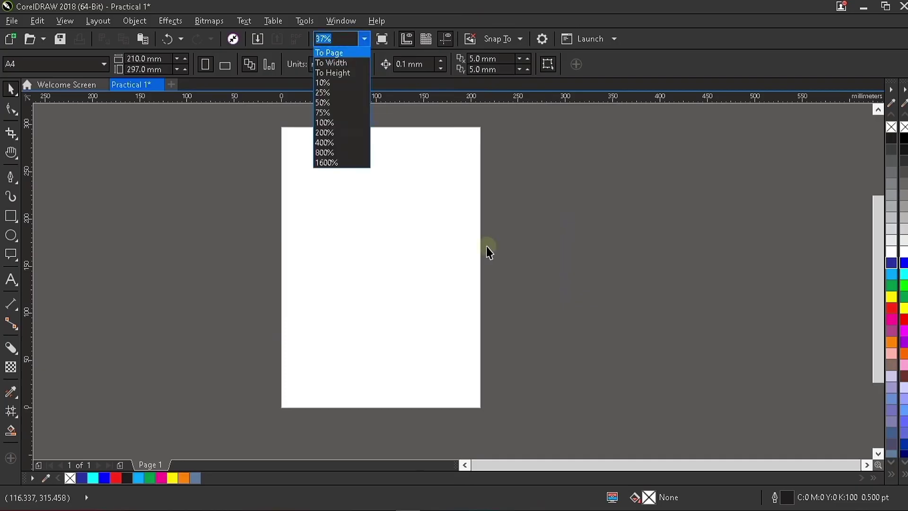
{"action": "key", "text": "Return"}
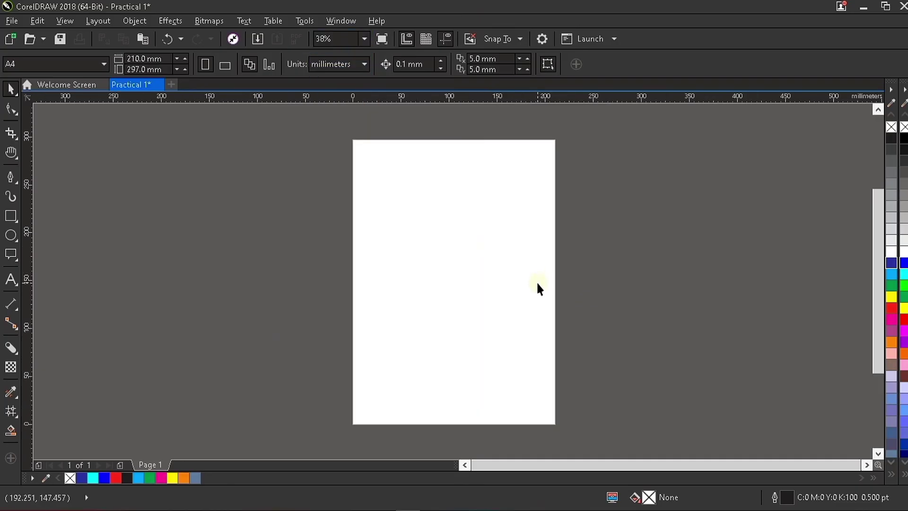